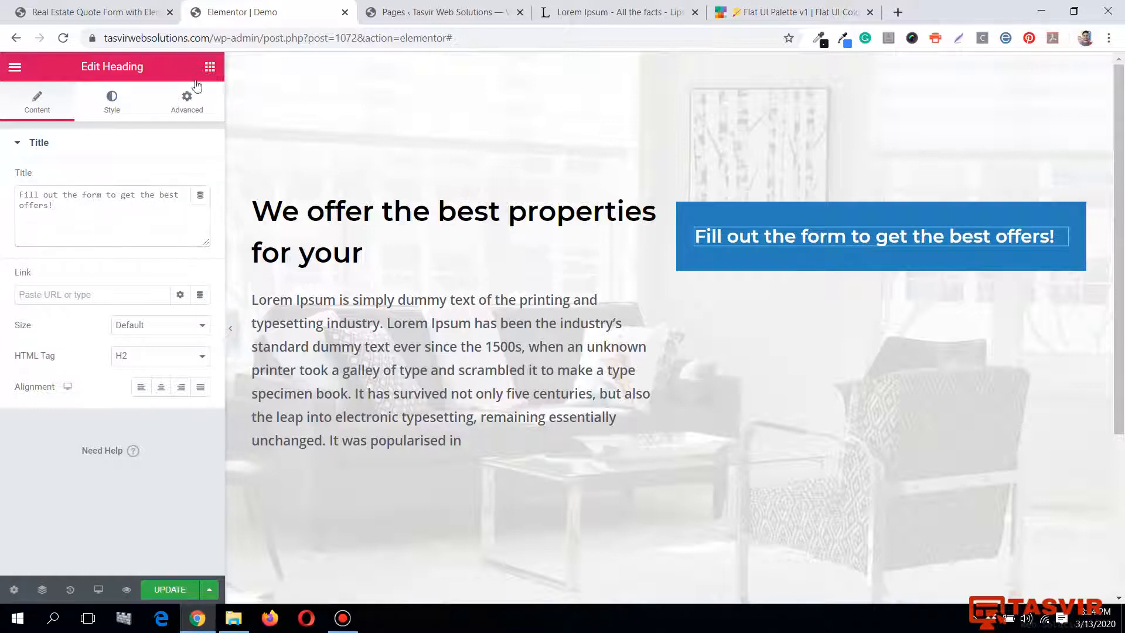
Add a Form widget below the "Fill out the form to get the best offers!" heading and check the reference field list.
click(209, 67)
text(form)
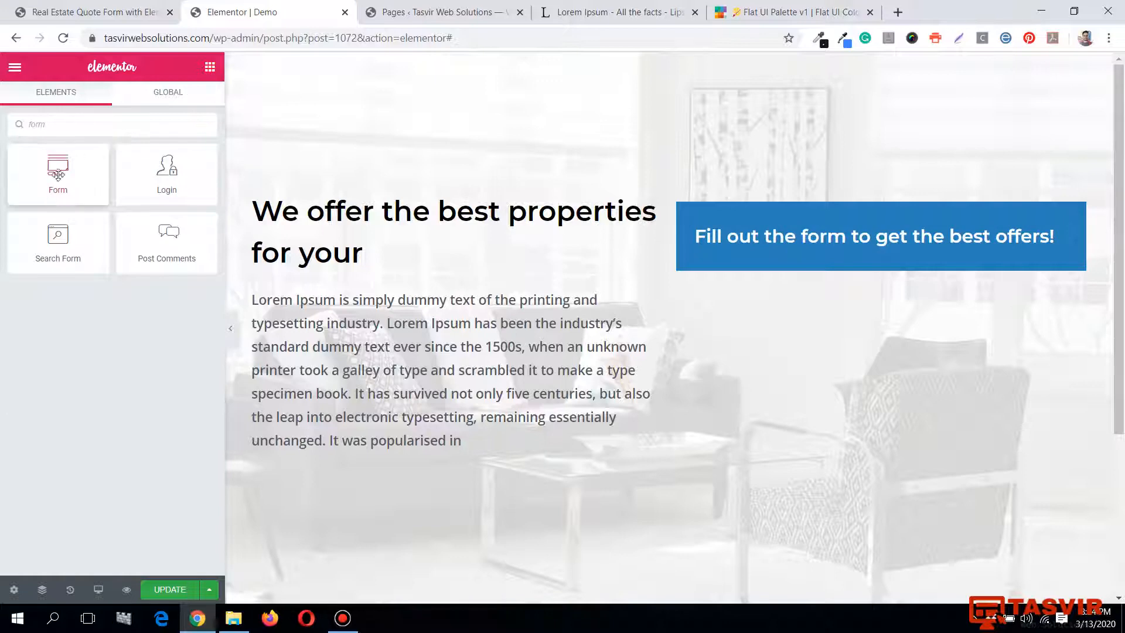
drag(58, 173, 832, 237)
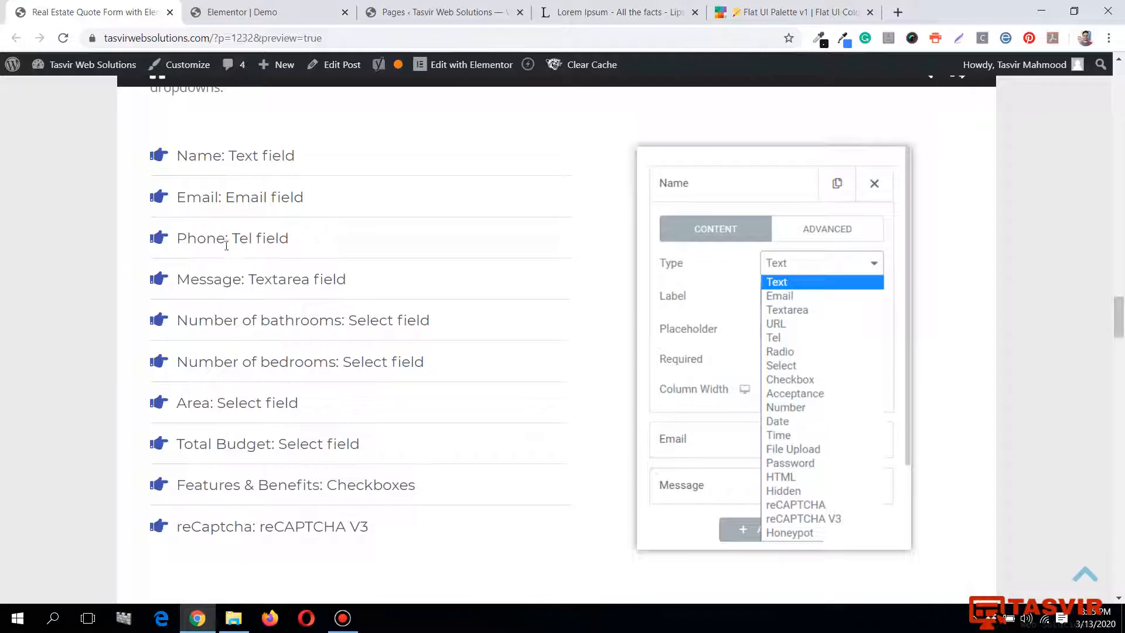
click(264, 12)
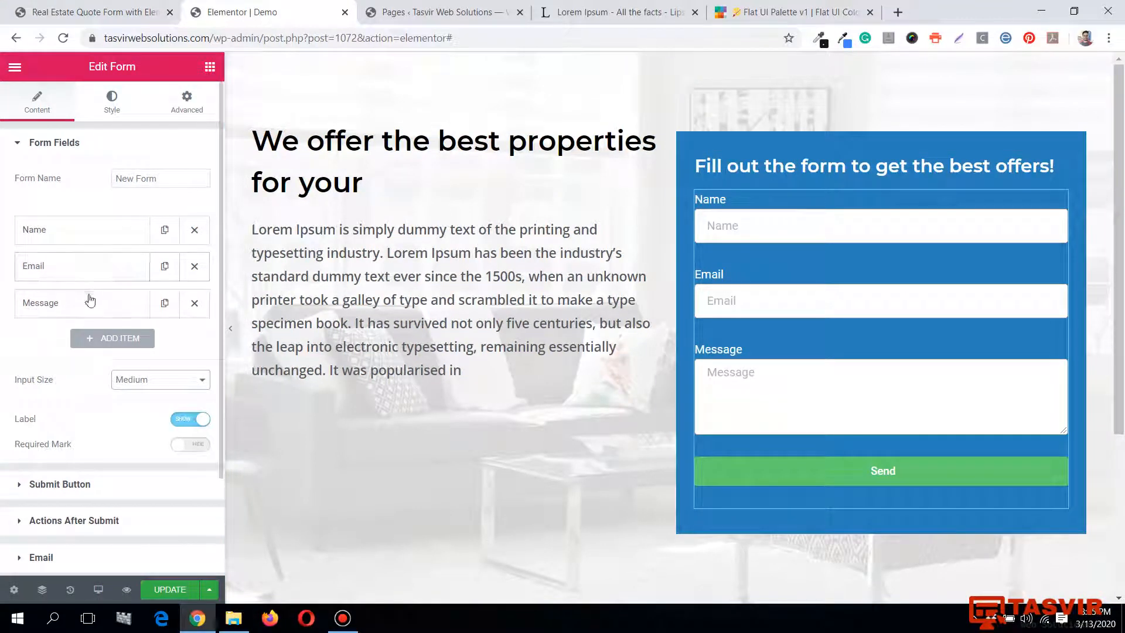
Add a new form field and place it between Email and Message.
click(121, 339)
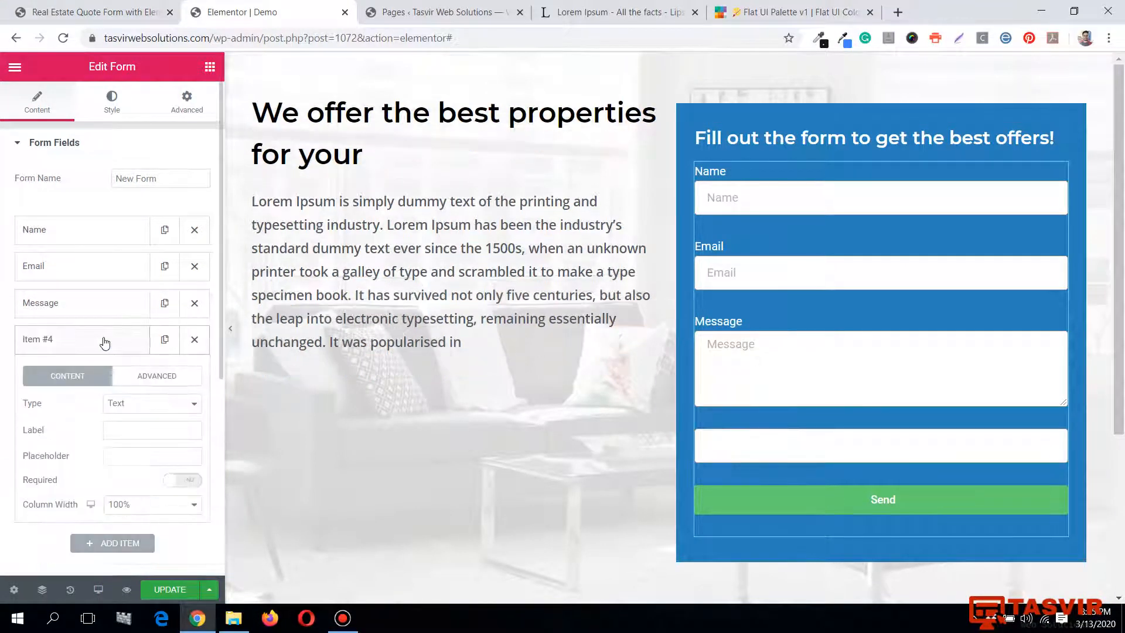
click(102, 340)
drag(91, 339, 90, 301)
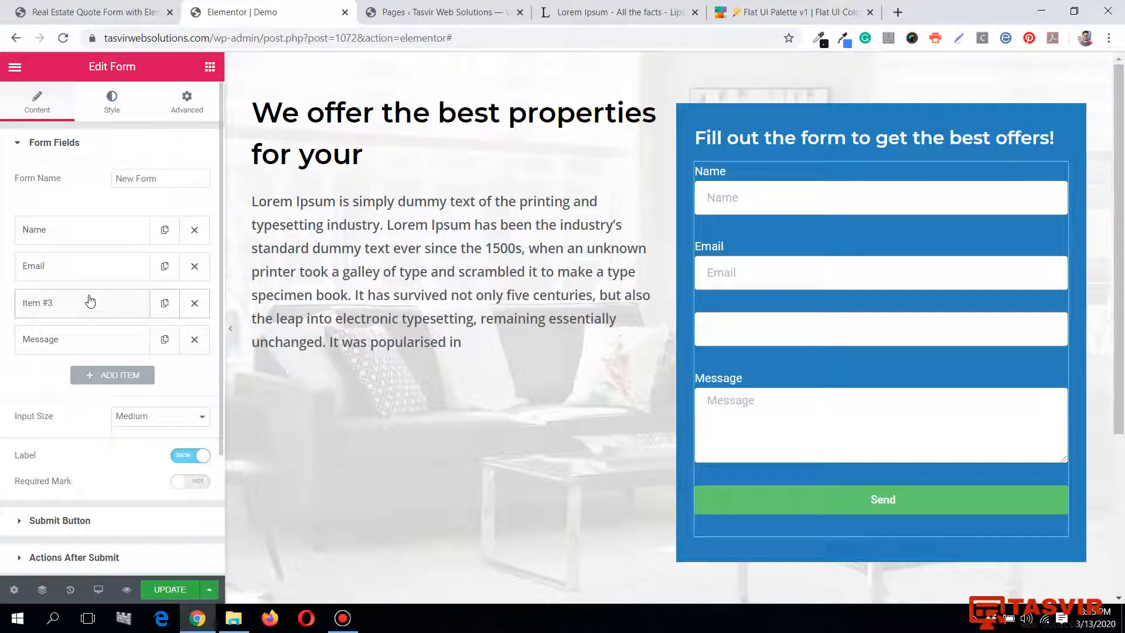
Label the new third field "Phone" and give it the placeholder "Type your best phone number".
click(90, 301)
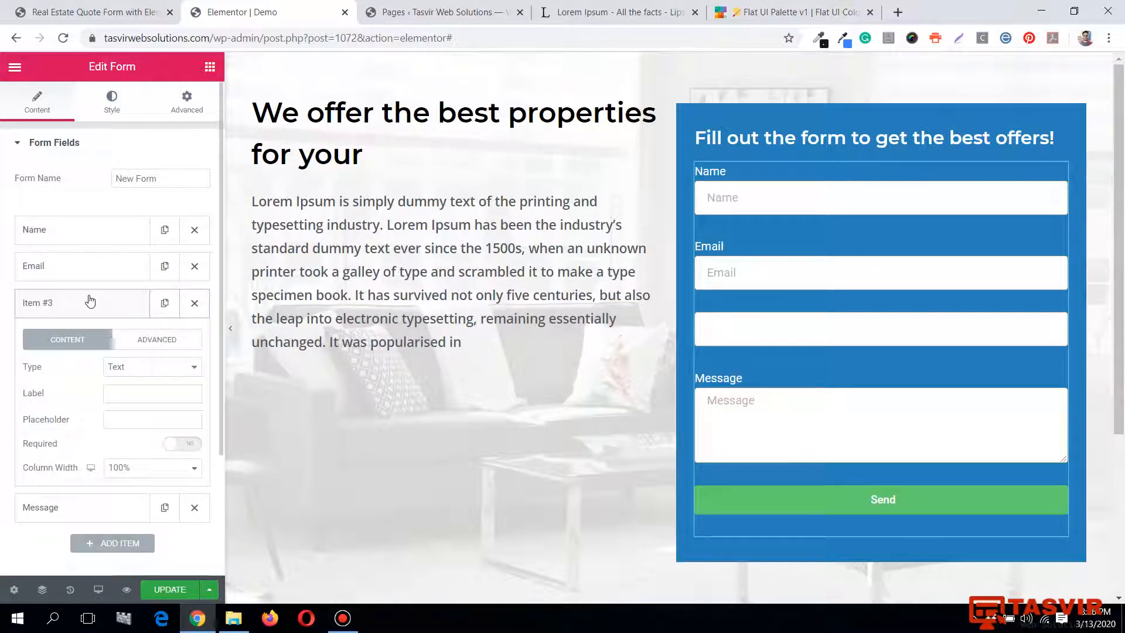
click(114, 395)
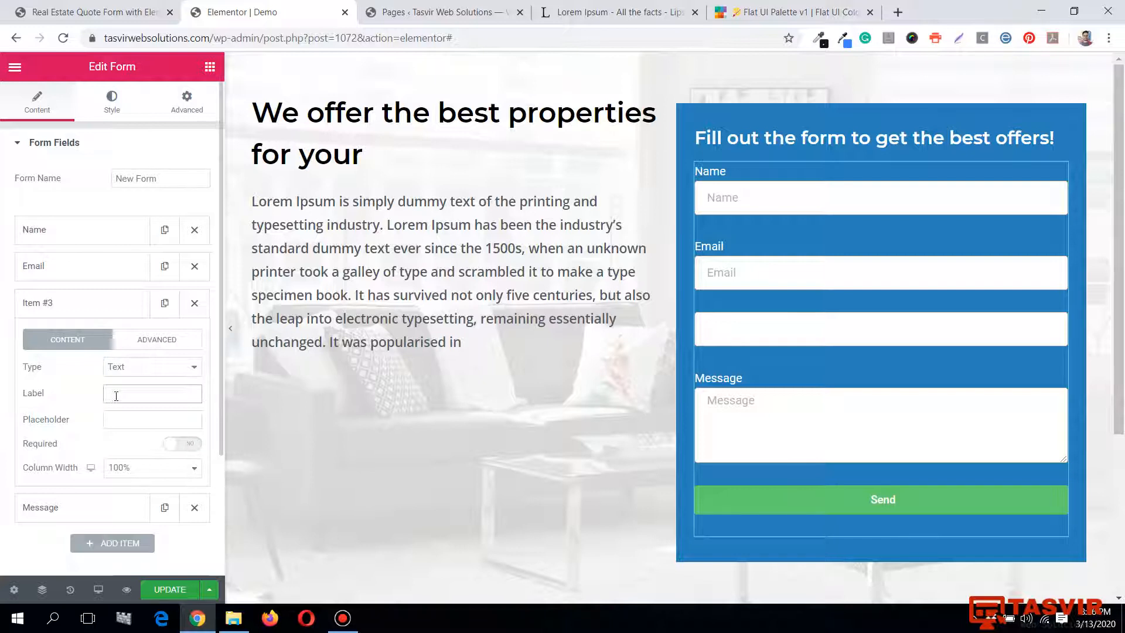
text(Phone)
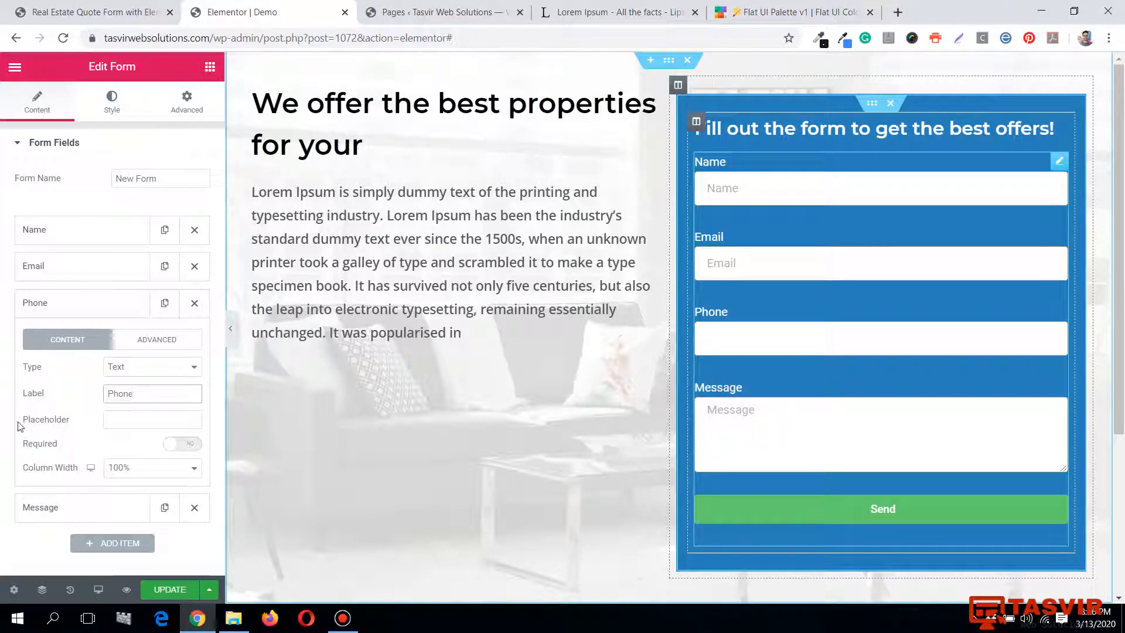
click(162, 415)
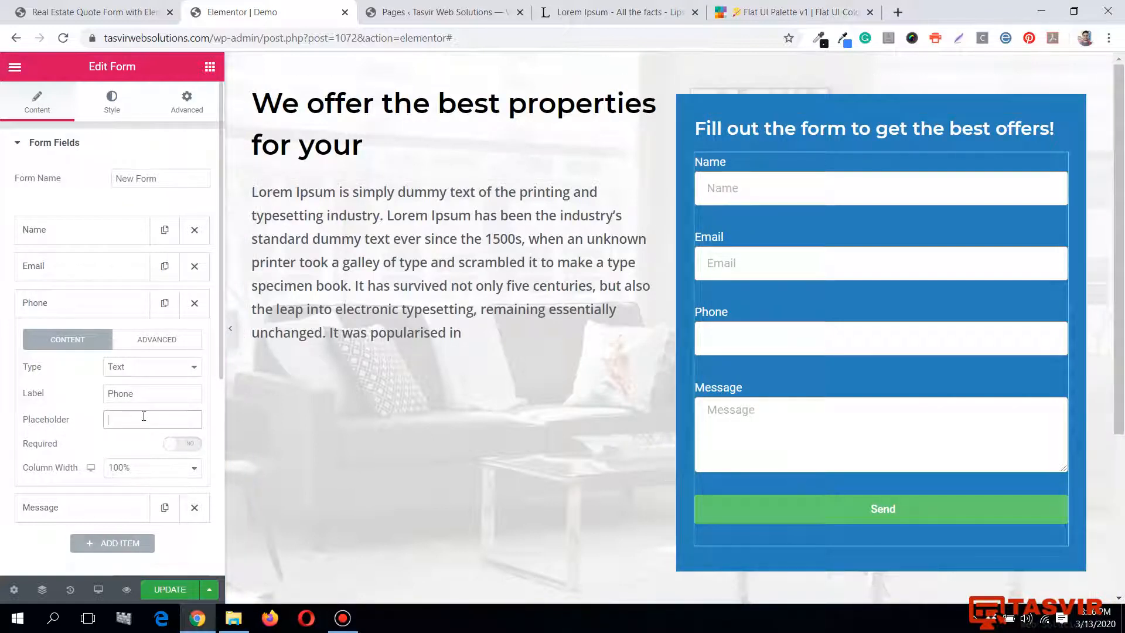
text(Type your best p)
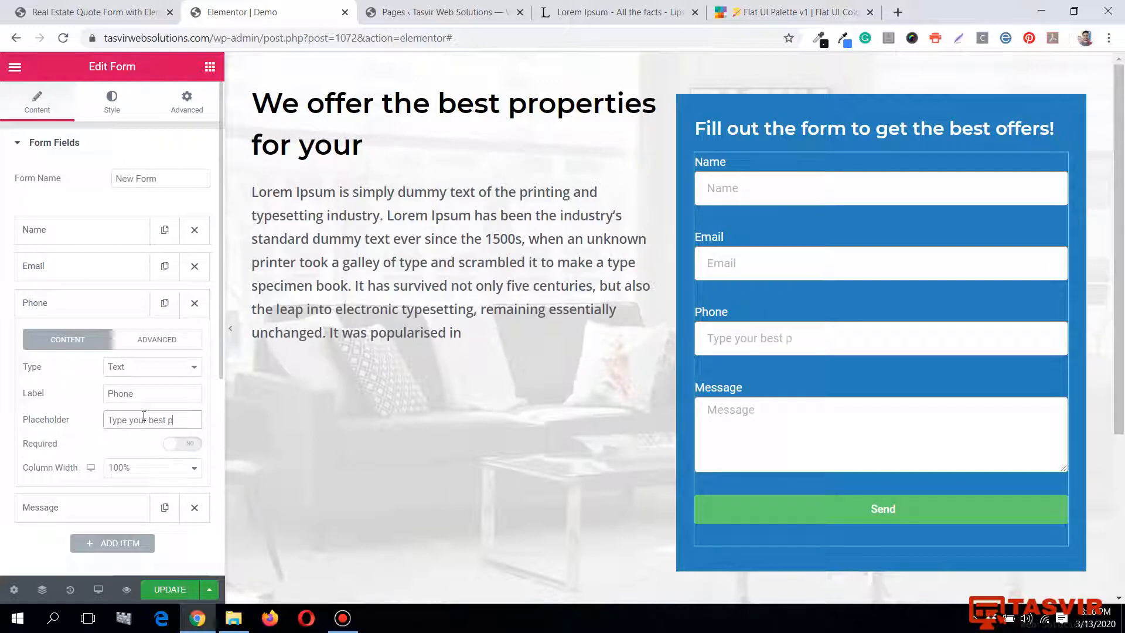
text(hone number)
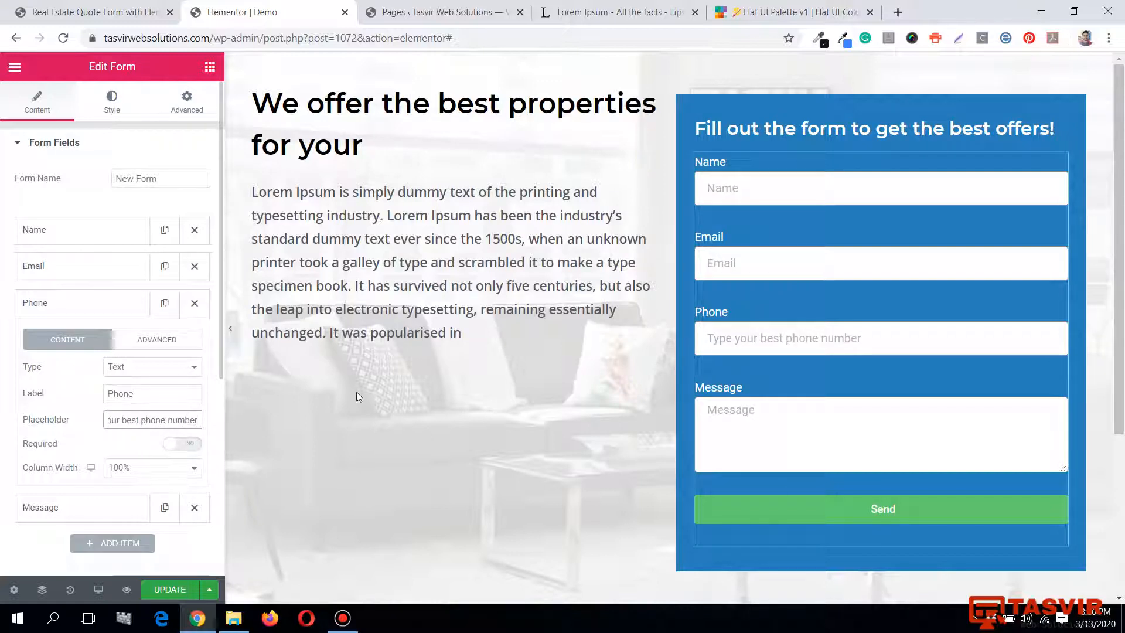
click(65, 302)
Review the reference article's list of form fields and types, particularly the Number of bathrooms entry.
click(88, 12)
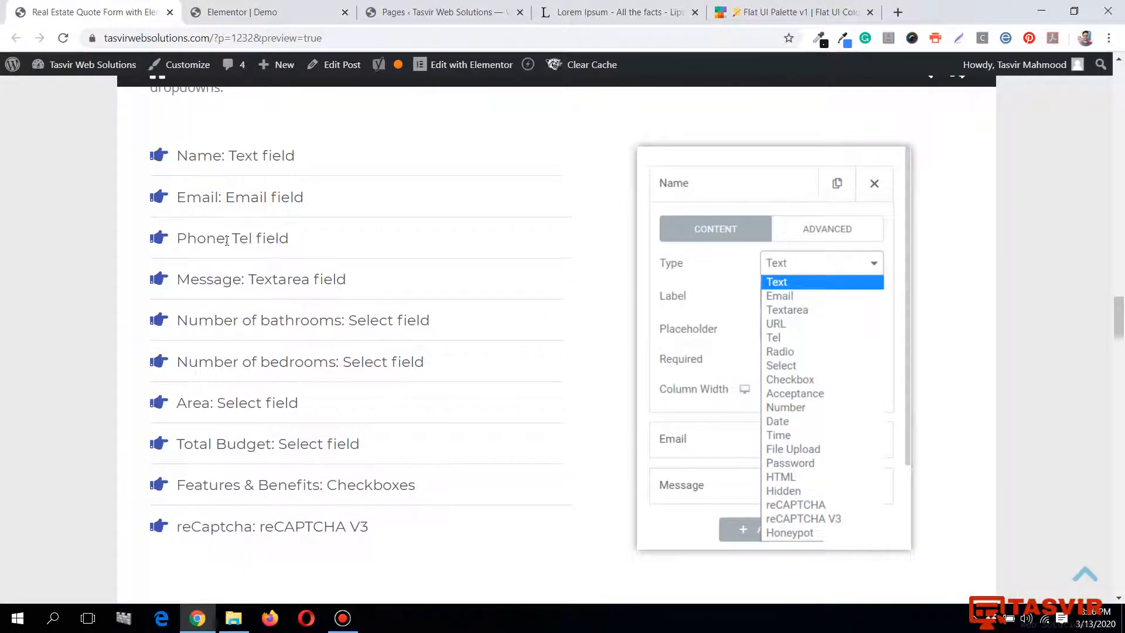
click(237, 12)
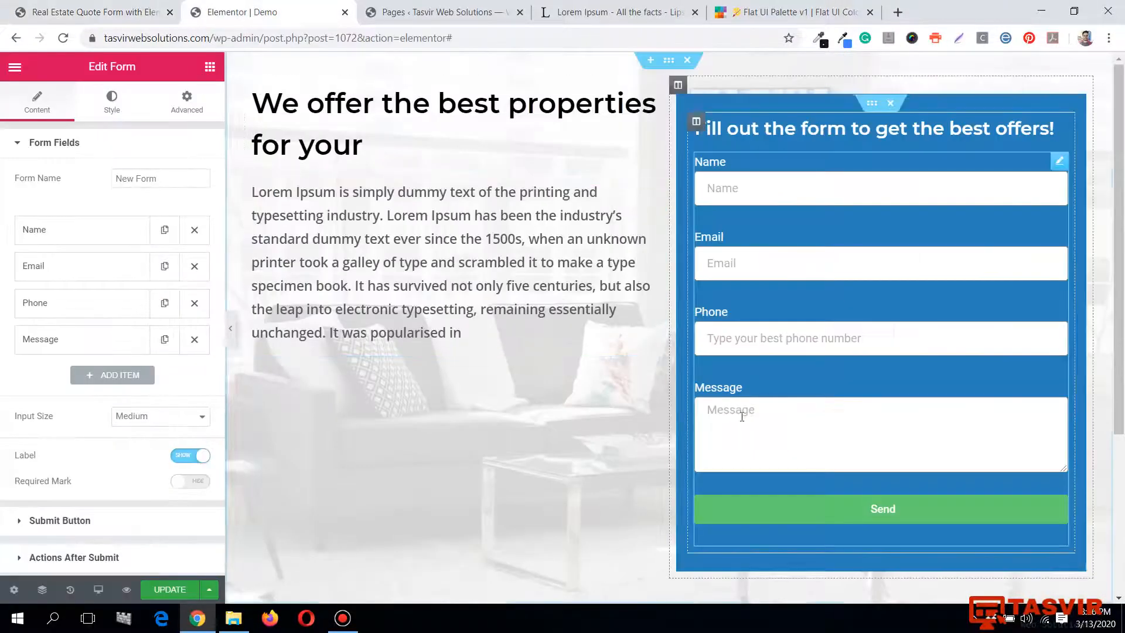
click(88, 11)
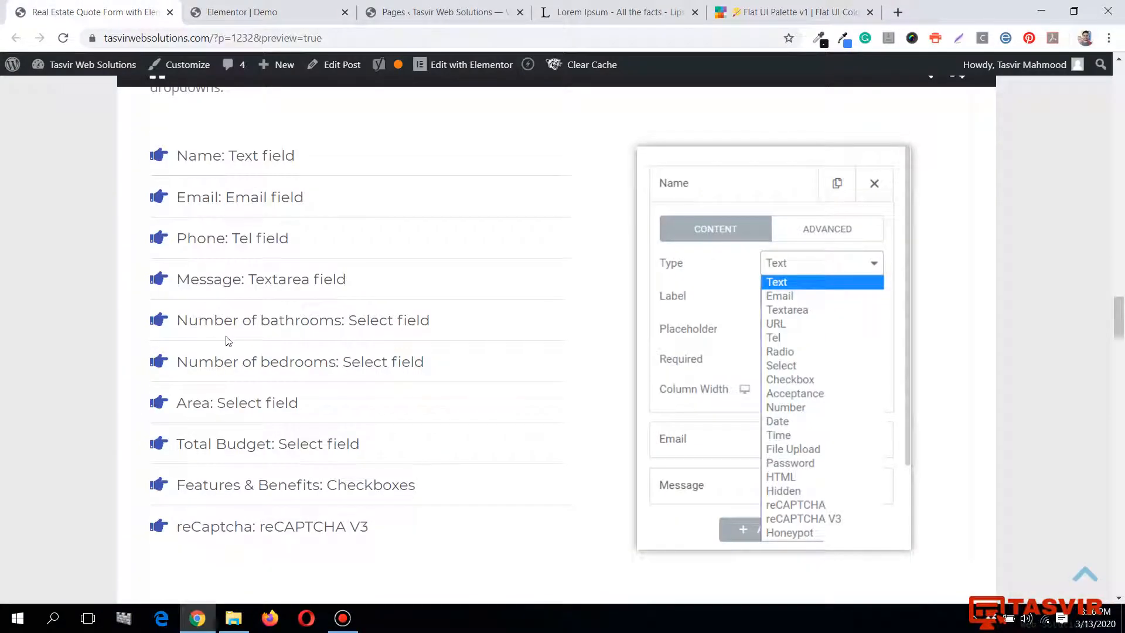
drag(181, 321, 340, 321)
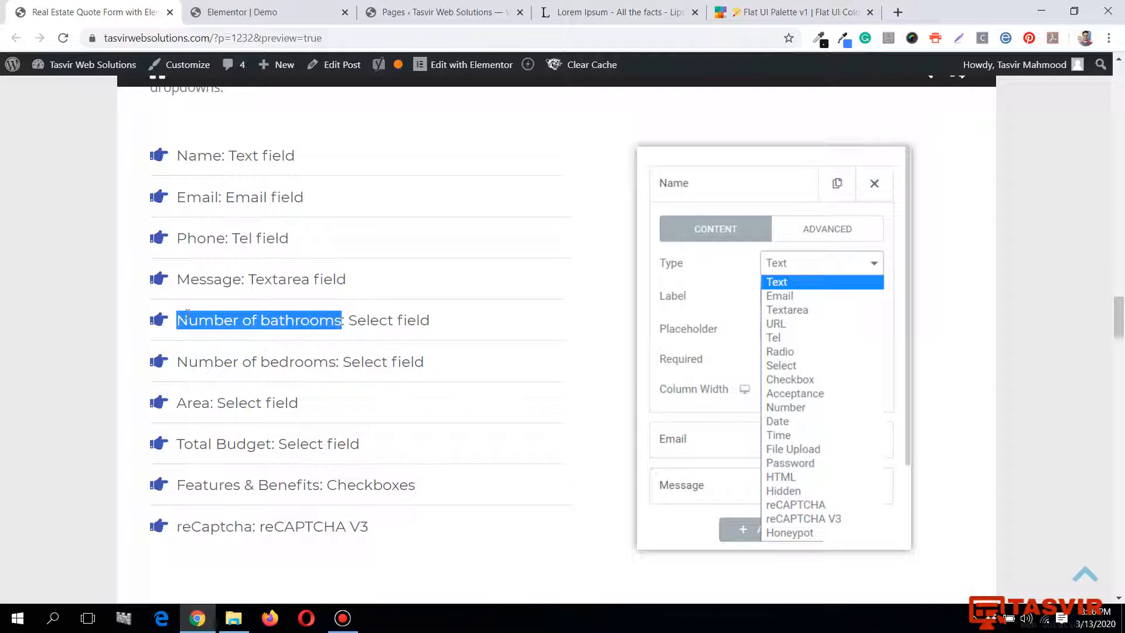
click(210, 311)
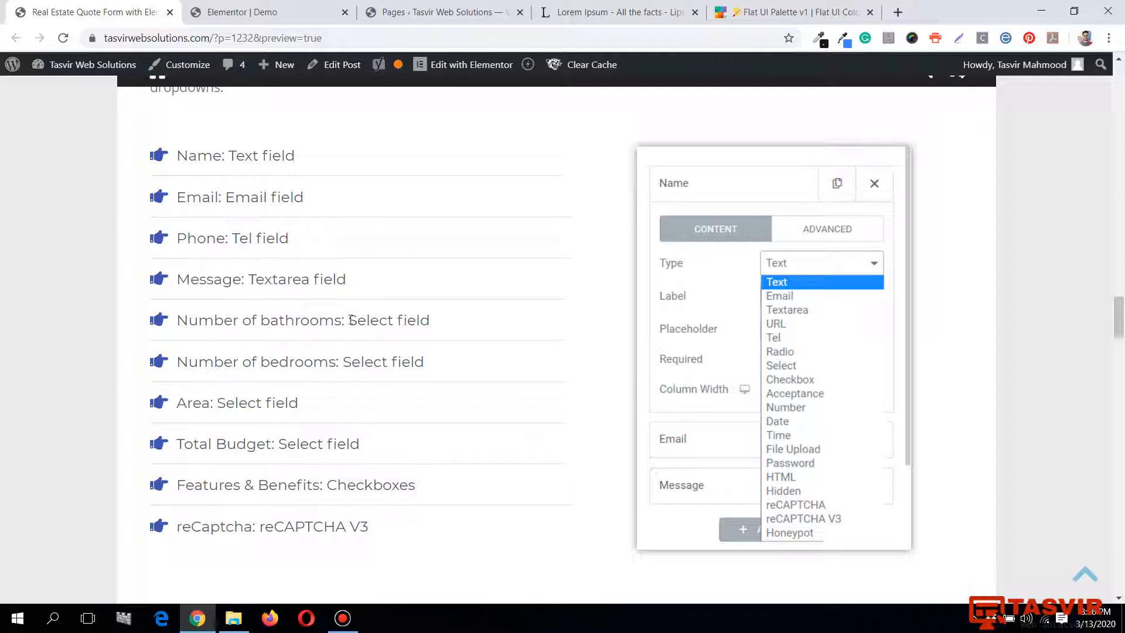
drag(351, 320, 436, 320)
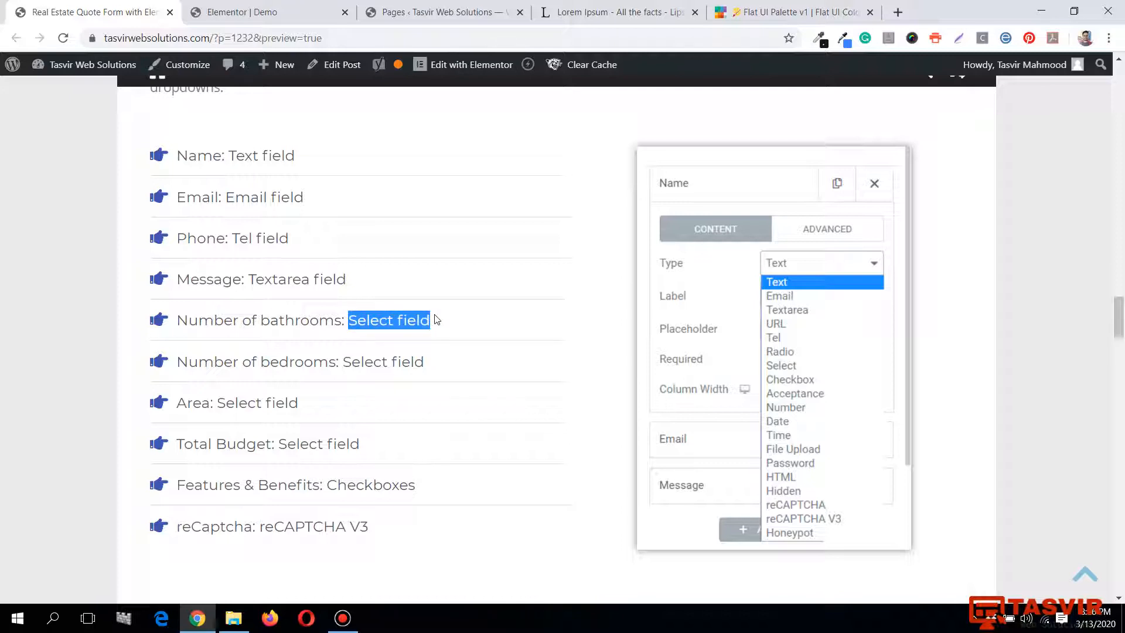
click(436, 319)
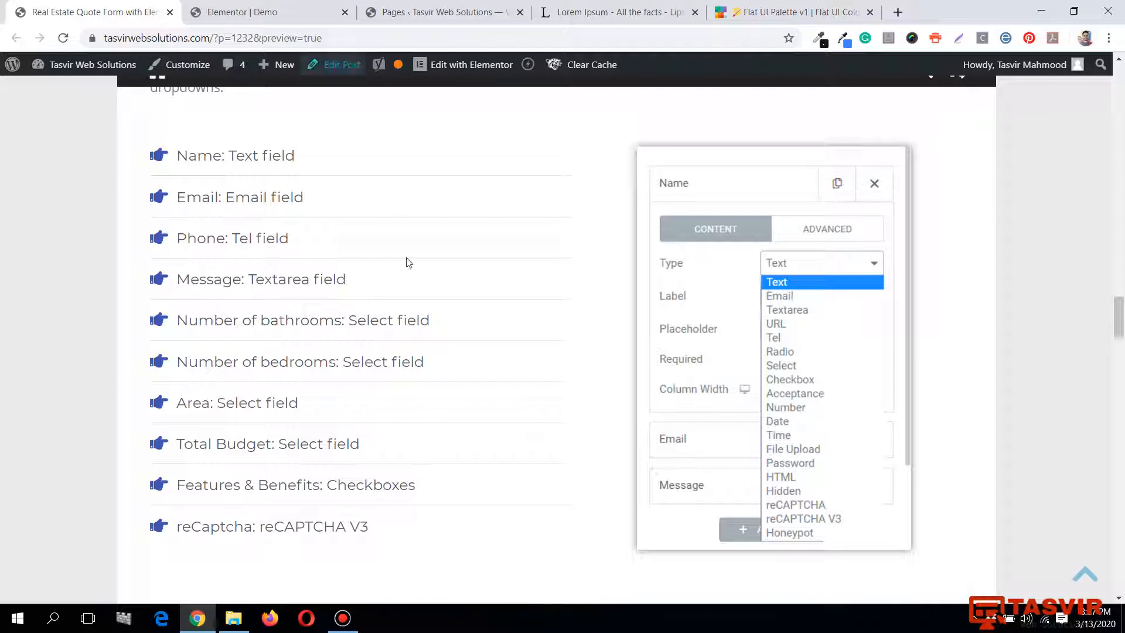
Add another form field in Elementor with the type Select and the label "Number of Bathrooms".
click(192, 9)
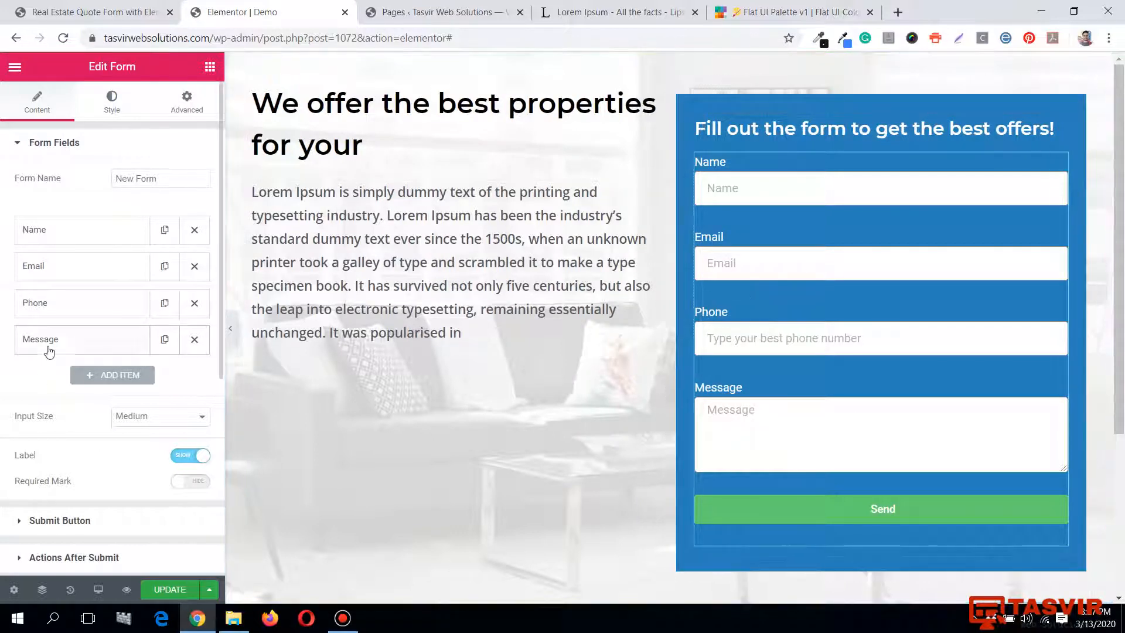
click(118, 381)
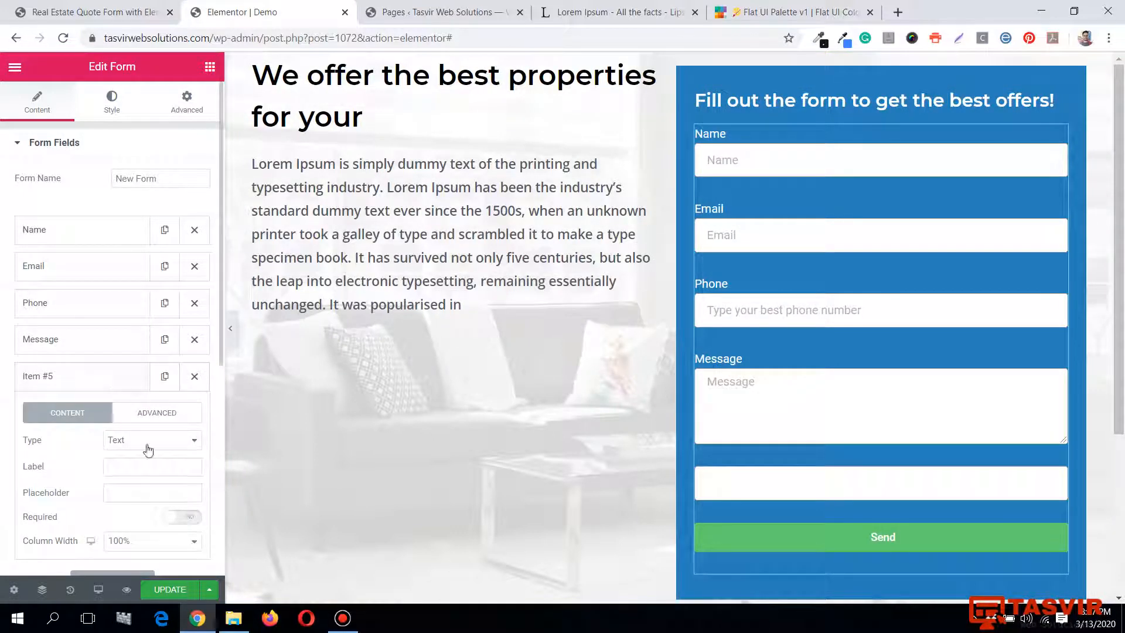
click(193, 440)
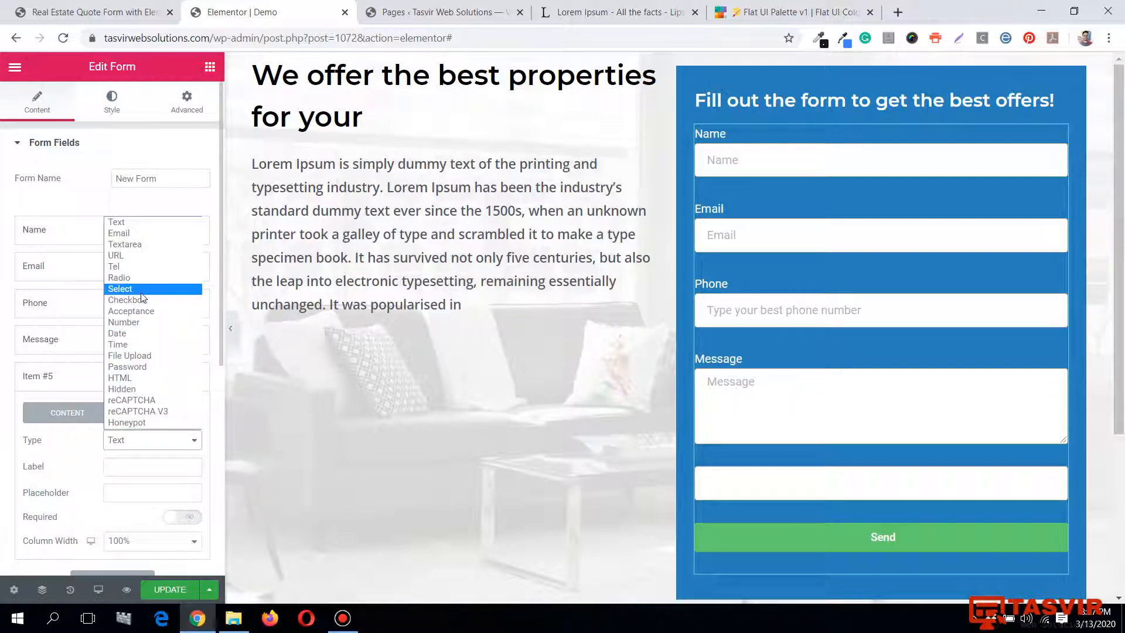
click(123, 288)
scroll(118, 465, down, 2)
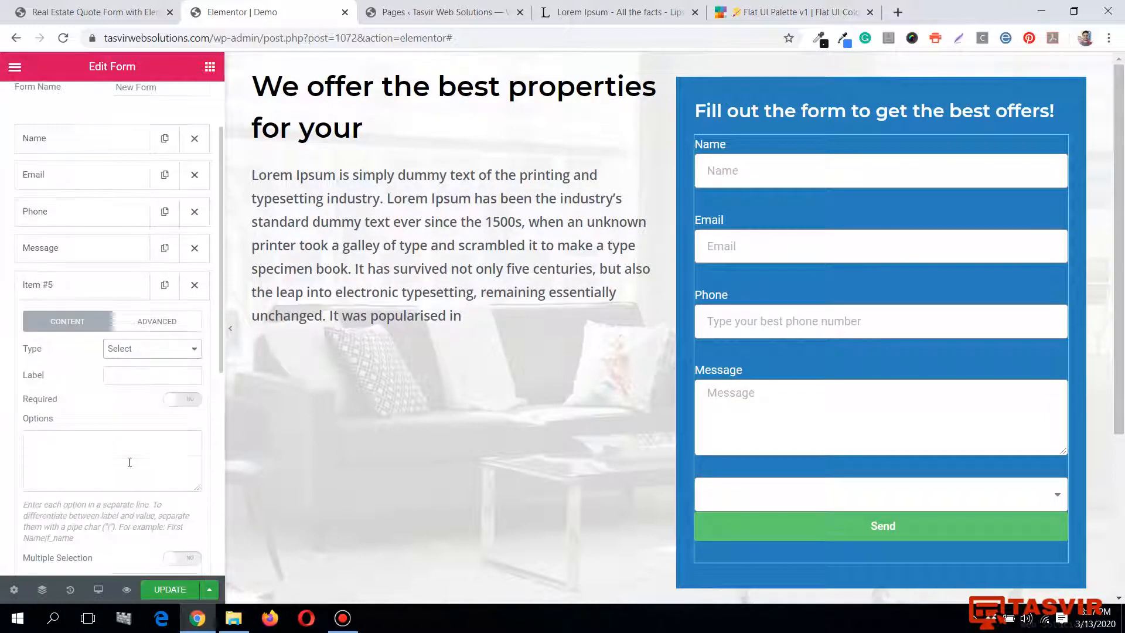
click(124, 377)
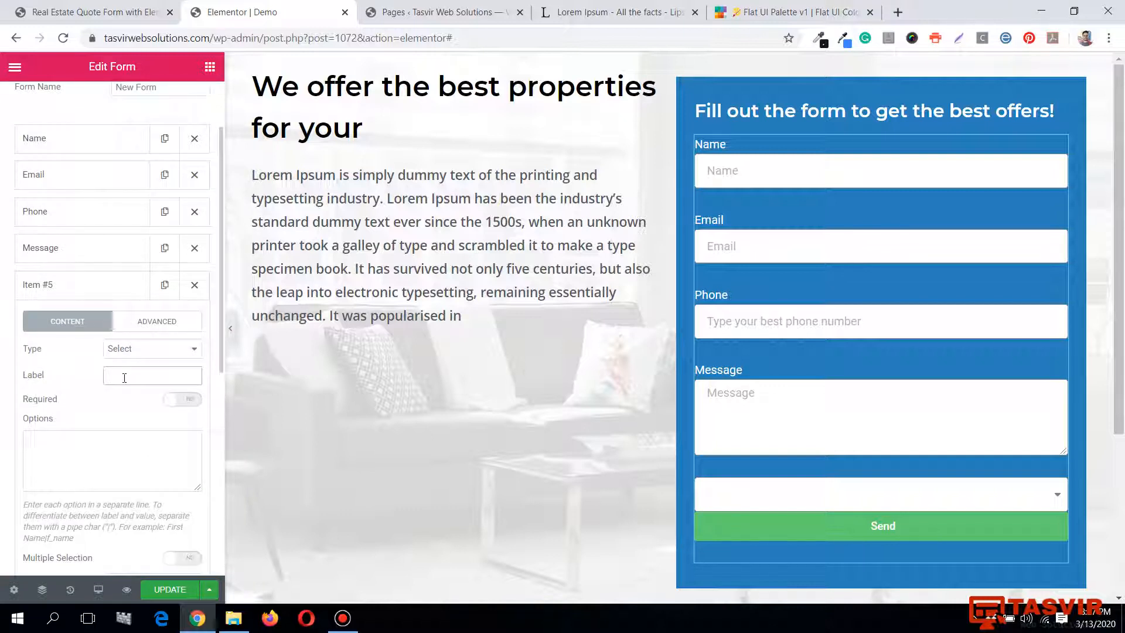
text(Number)
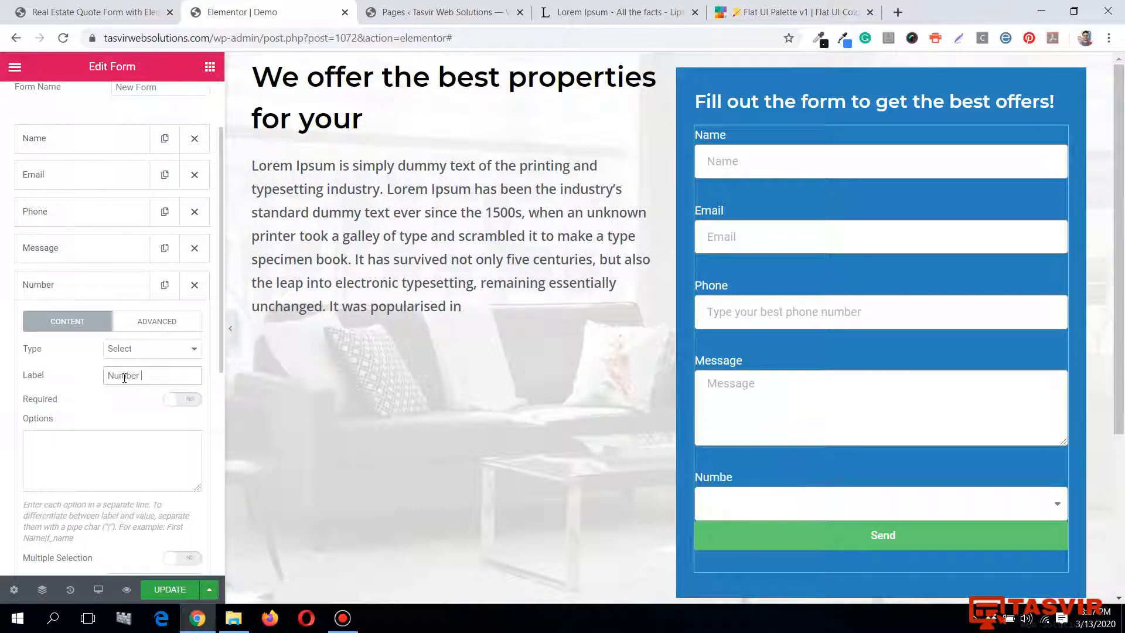
text( of Bathr)
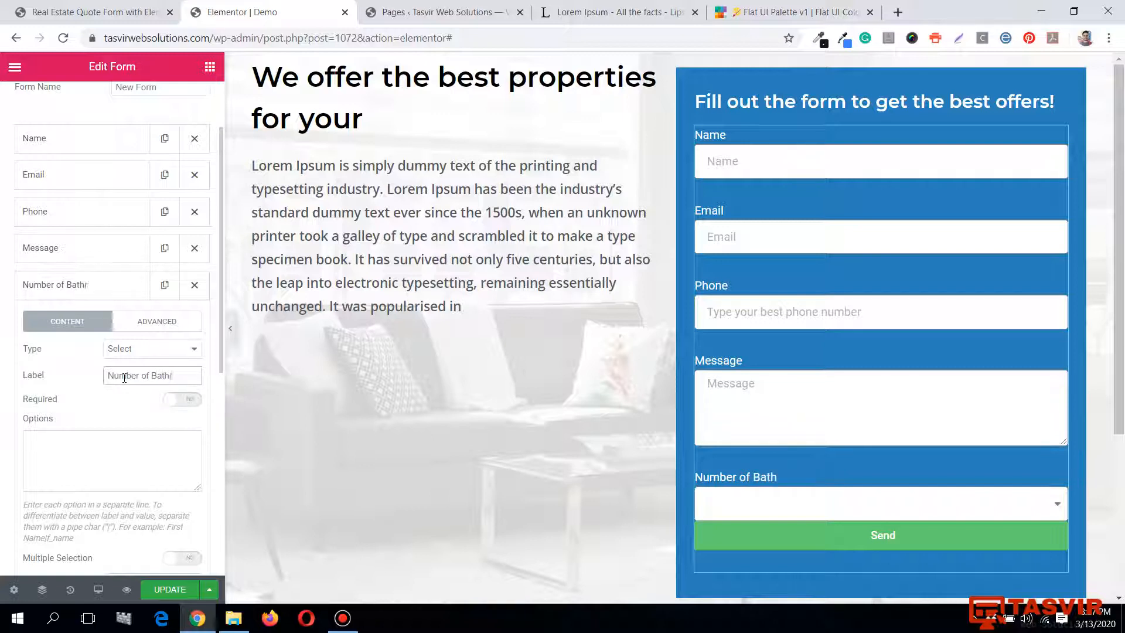
text(ooms)
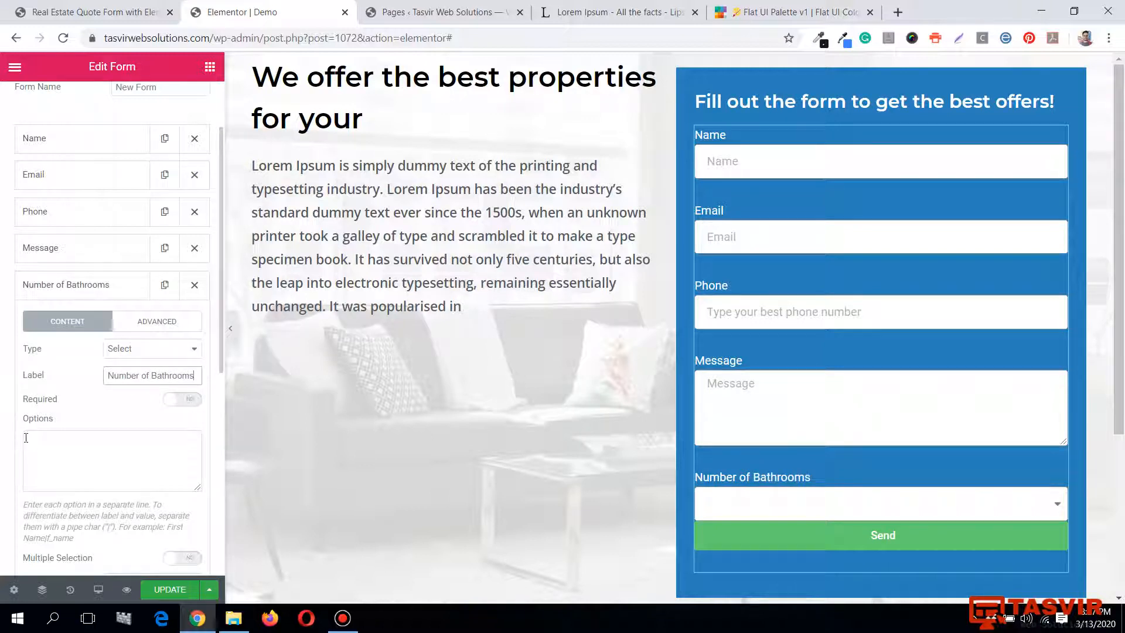
Enter the options Two, Three and Five for the Number of Bathrooms field and move it above Message.
click(26, 437)
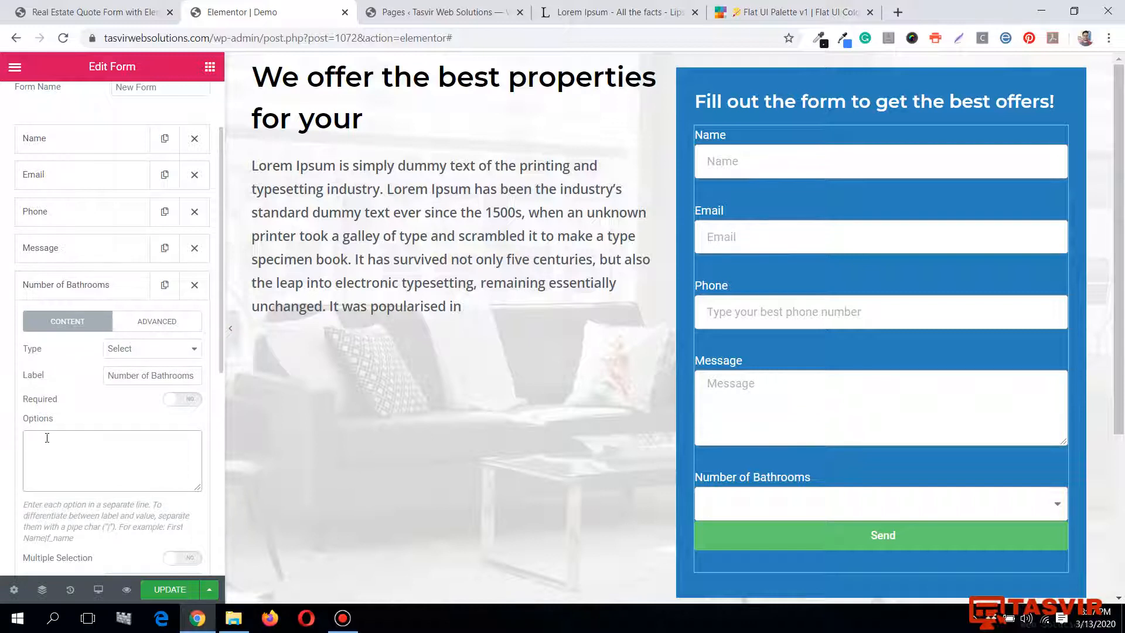
text(Two )
text(Three)
key(Return)
text(Five)
click(74, 293)
drag(71, 296, 70, 250)
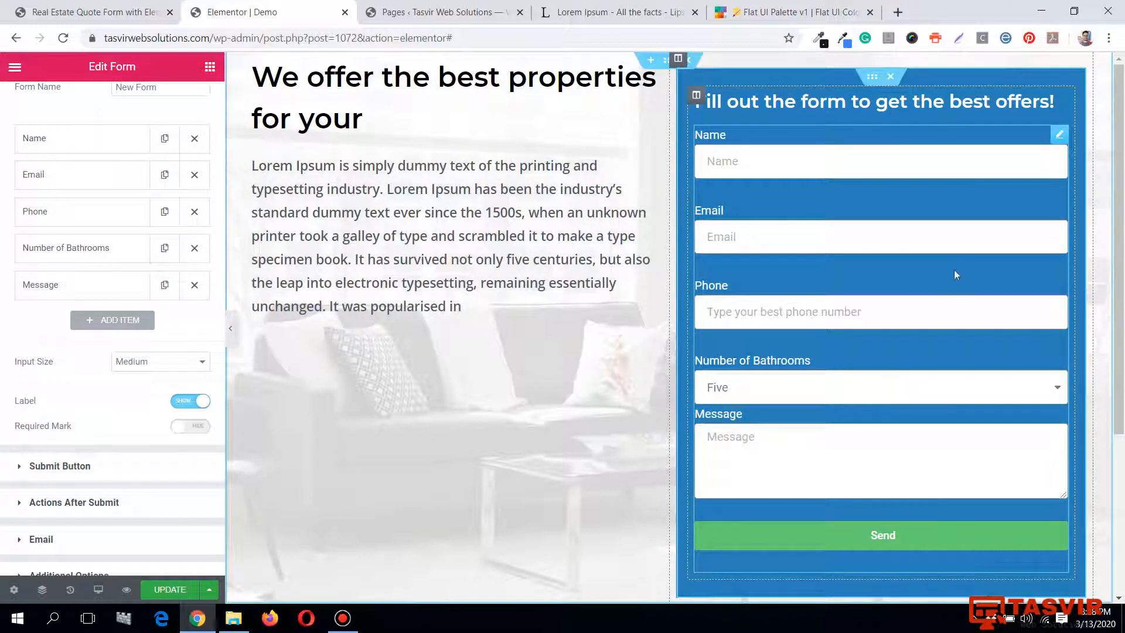
Check the choices offered by the Number of Bathrooms dropdown in the form preview.
click(1054, 388)
click(1054, 388)
click(1055, 388)
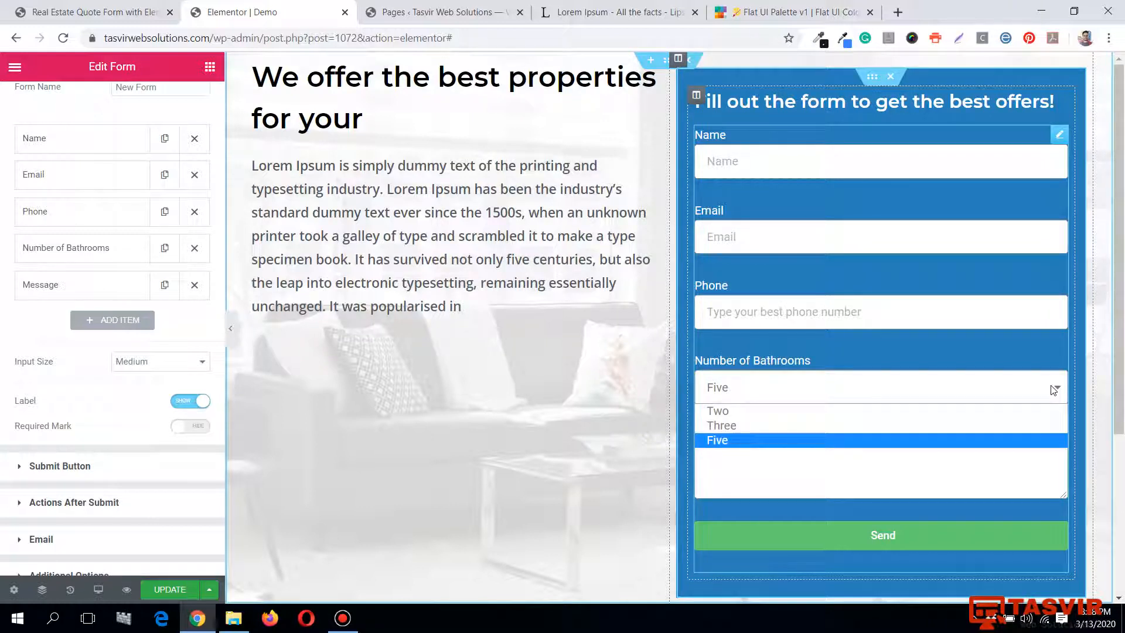
click(1053, 388)
click(977, 400)
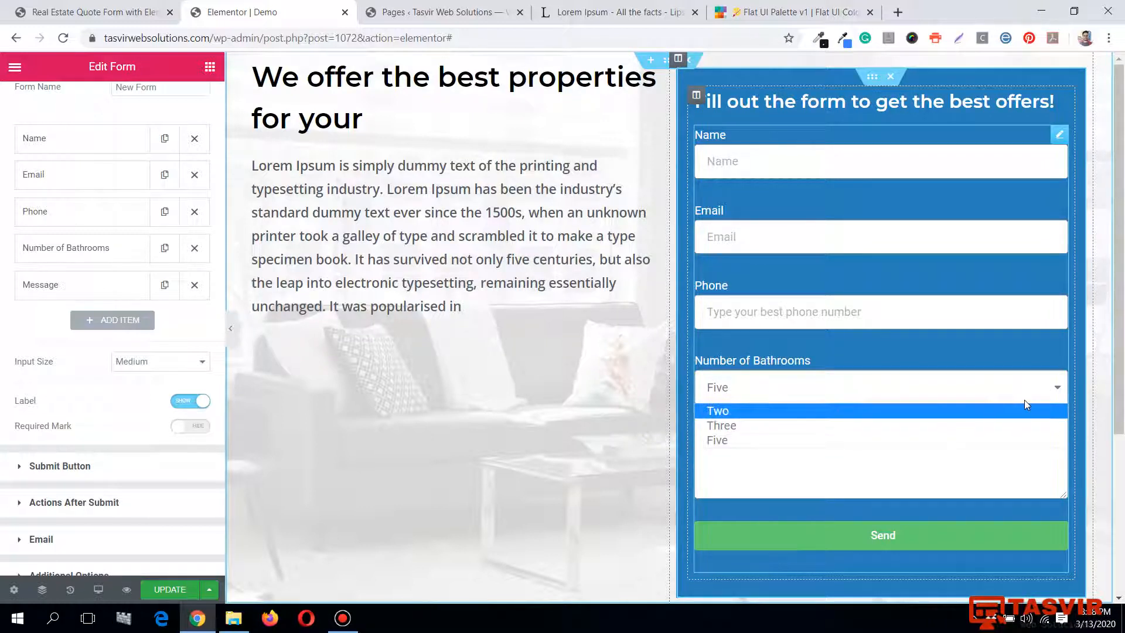
click(982, 398)
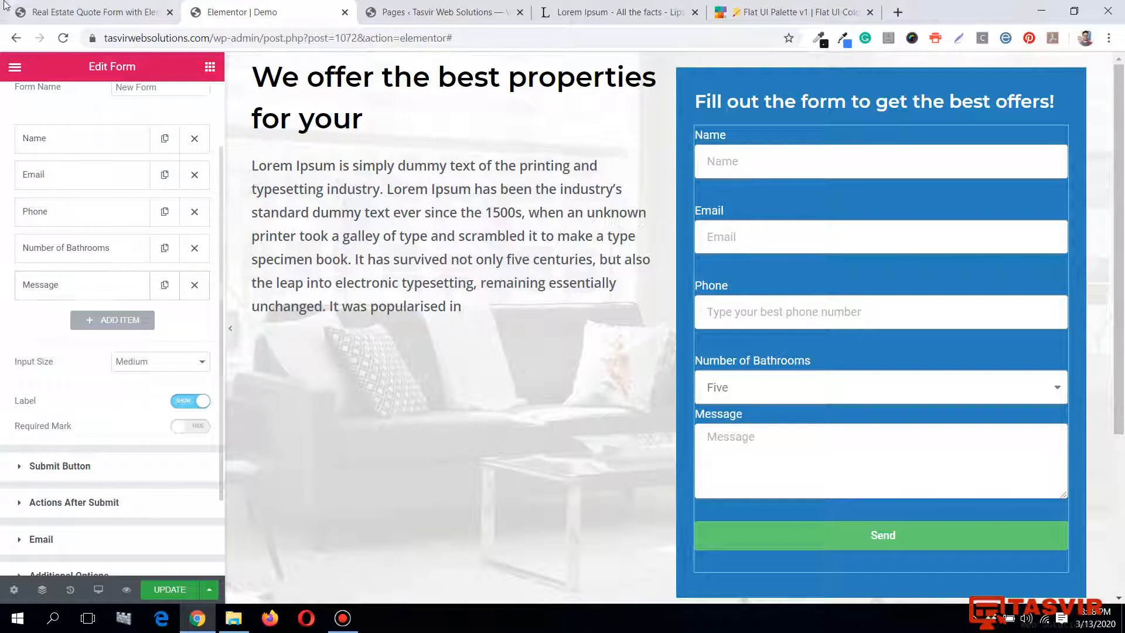
Check the reference list for the next select field, and duplicate the Number of Bathrooms field in Elementor.
click(29, 8)
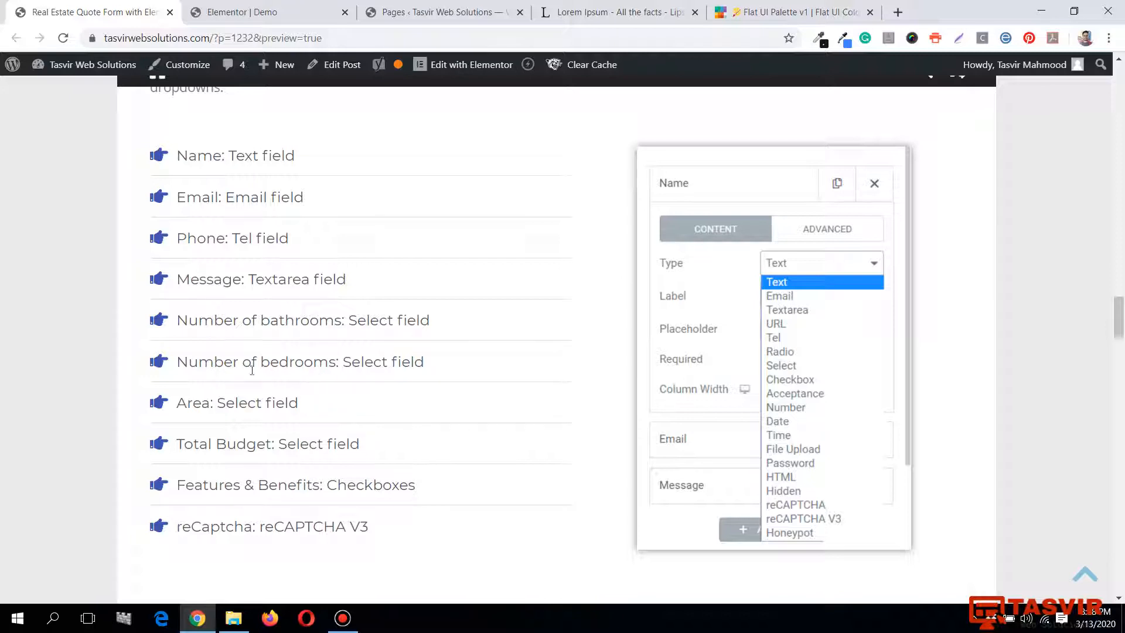
click(264, 9)
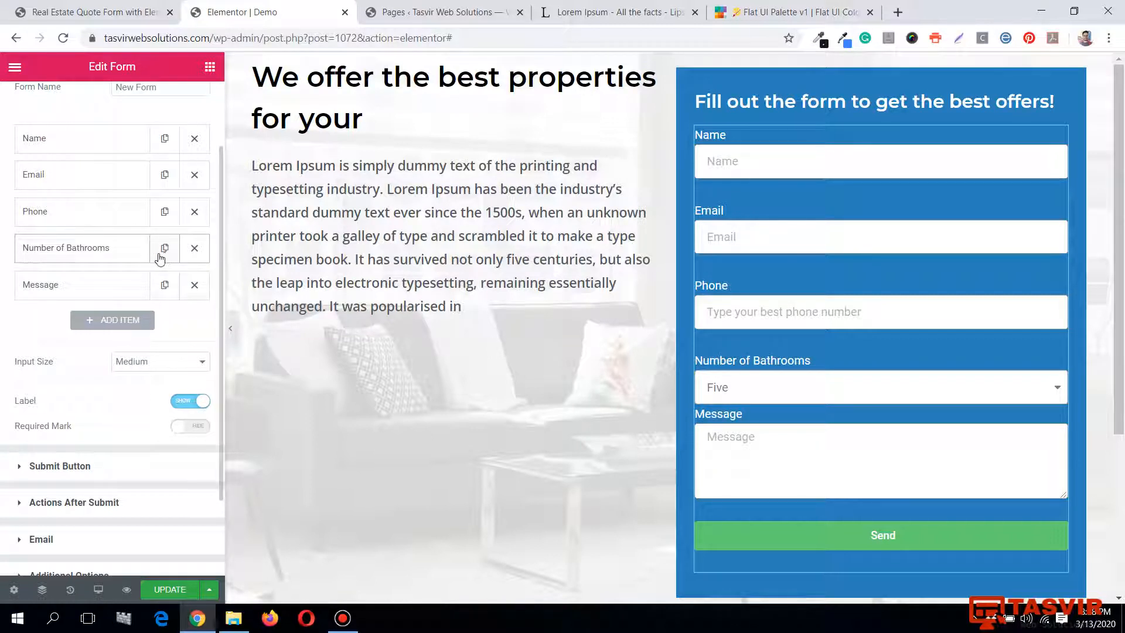
click(121, 258)
click(121, 255)
click(54, 7)
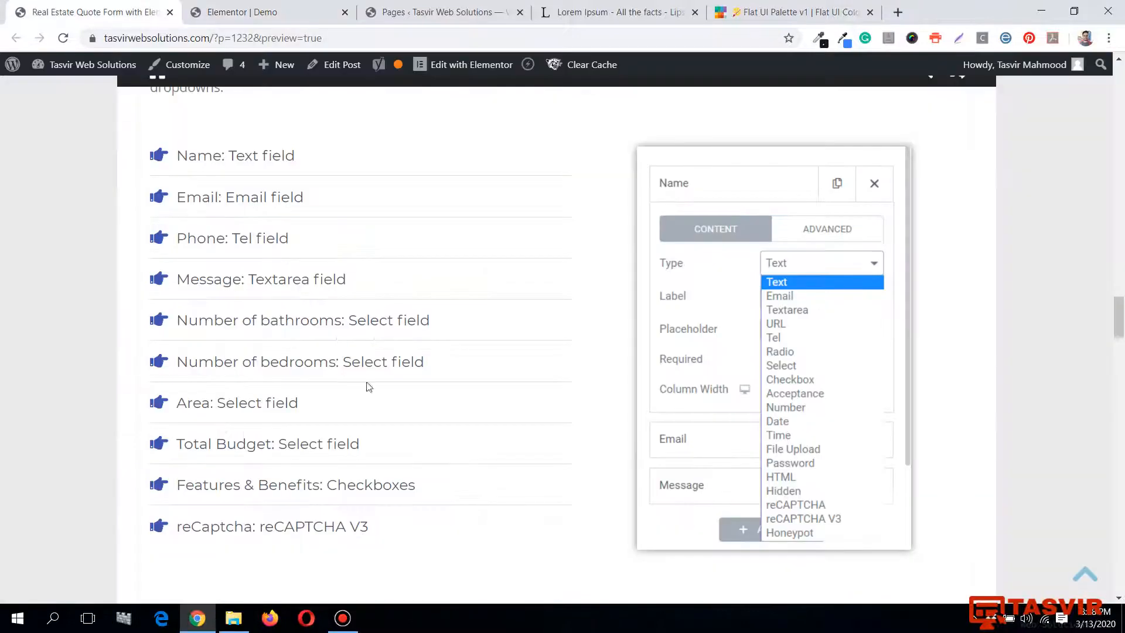
click(230, 10)
click(165, 248)
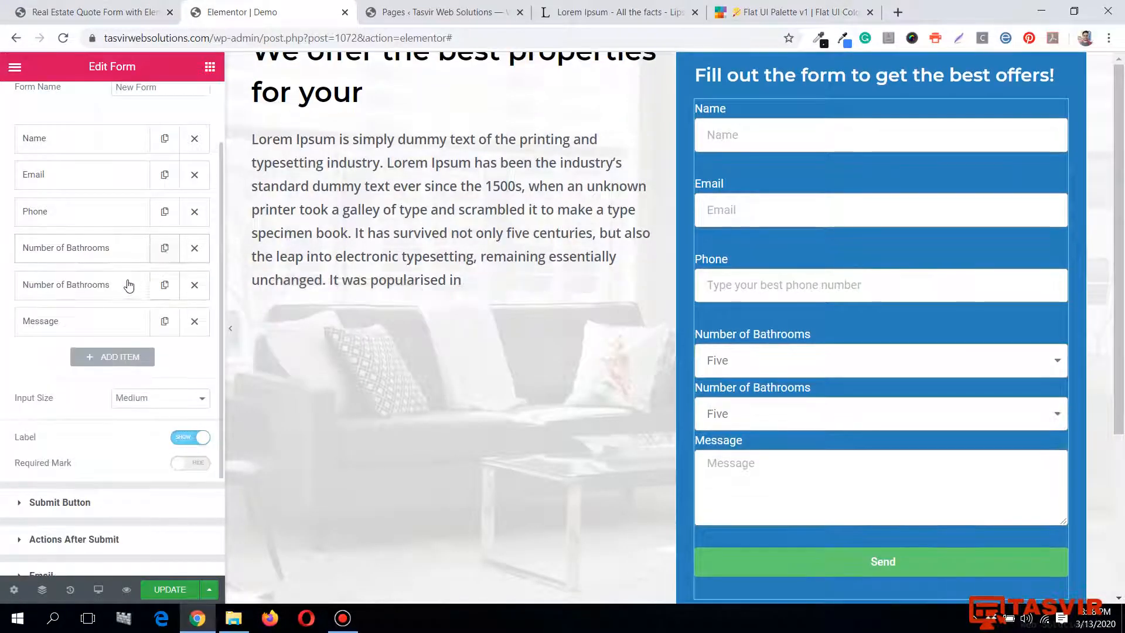
Relabel the duplicated Number of Bathrooms field as "Number of Bedrooms".
click(125, 284)
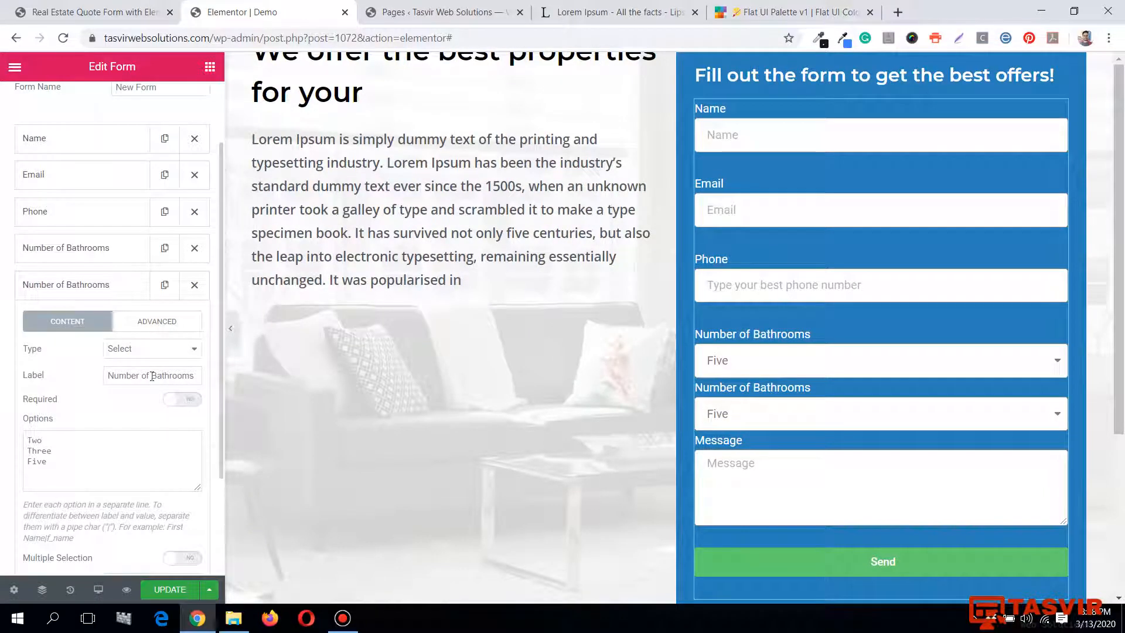
drag(151, 375, 205, 377)
text(Be)
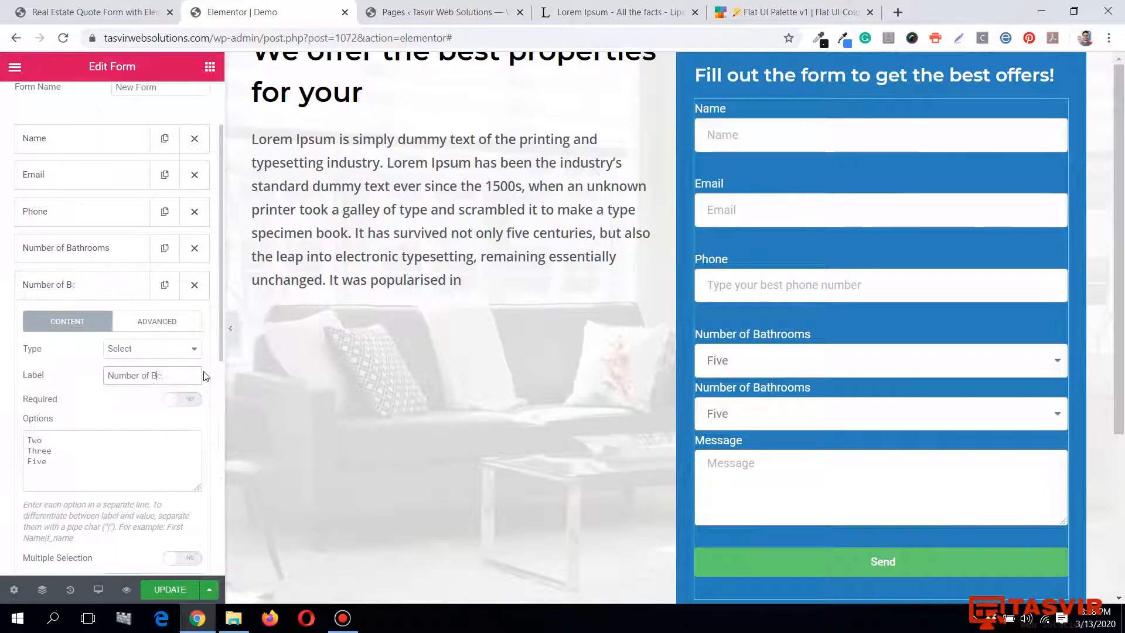
text(drooms)
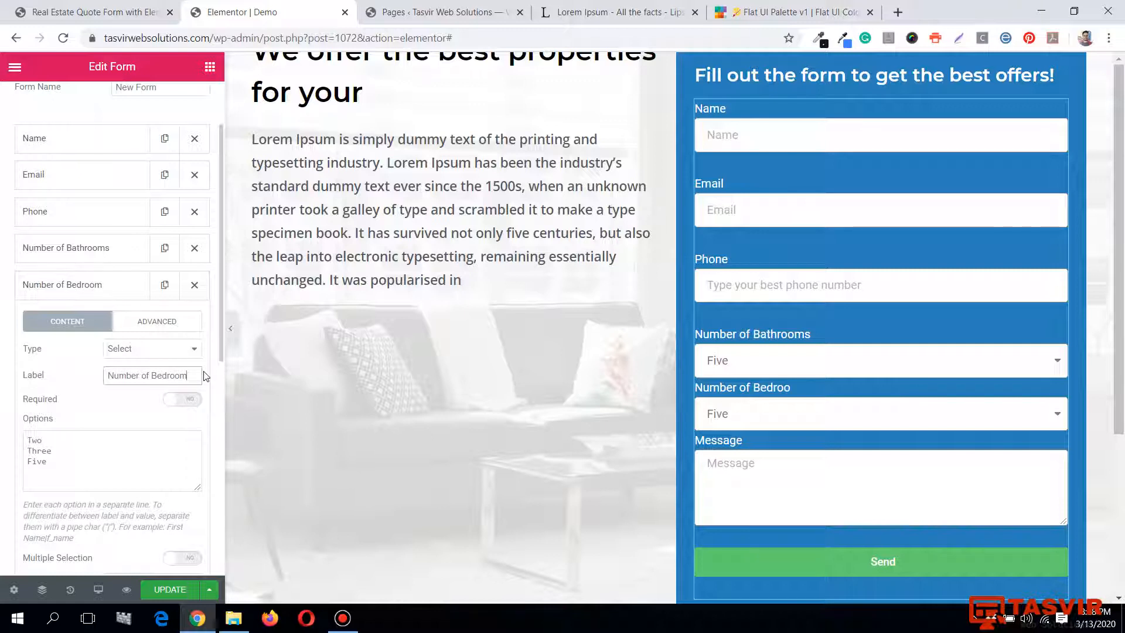
Remove the option Five from the Number of Bedrooms field and collapse its settings.
click(51, 461)
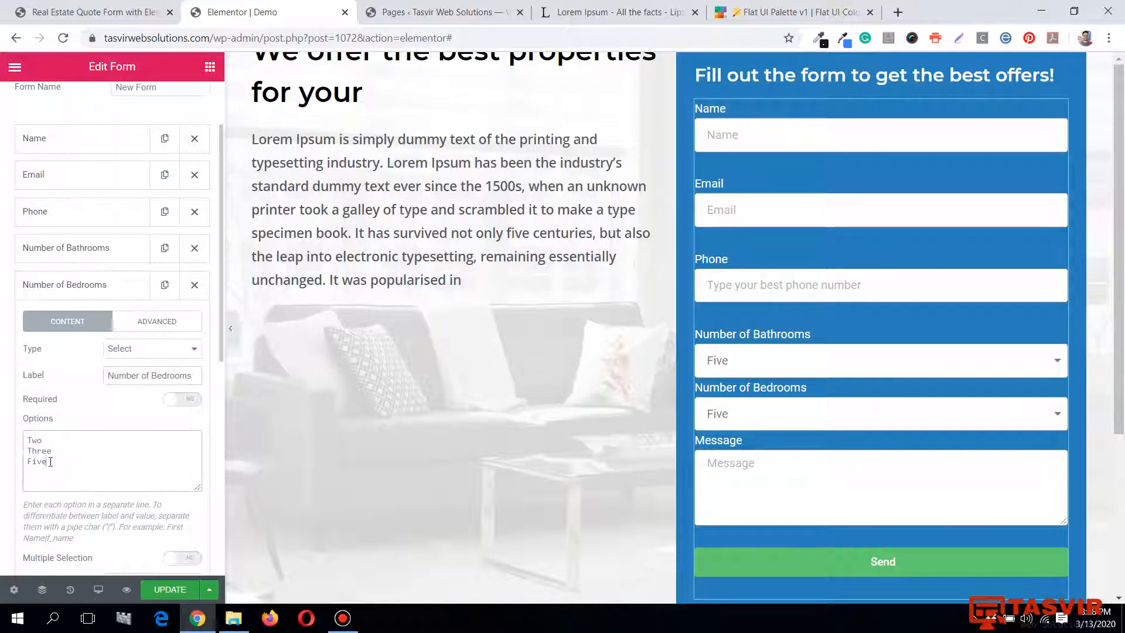
drag(51, 461, 25, 462)
click(349, 620)
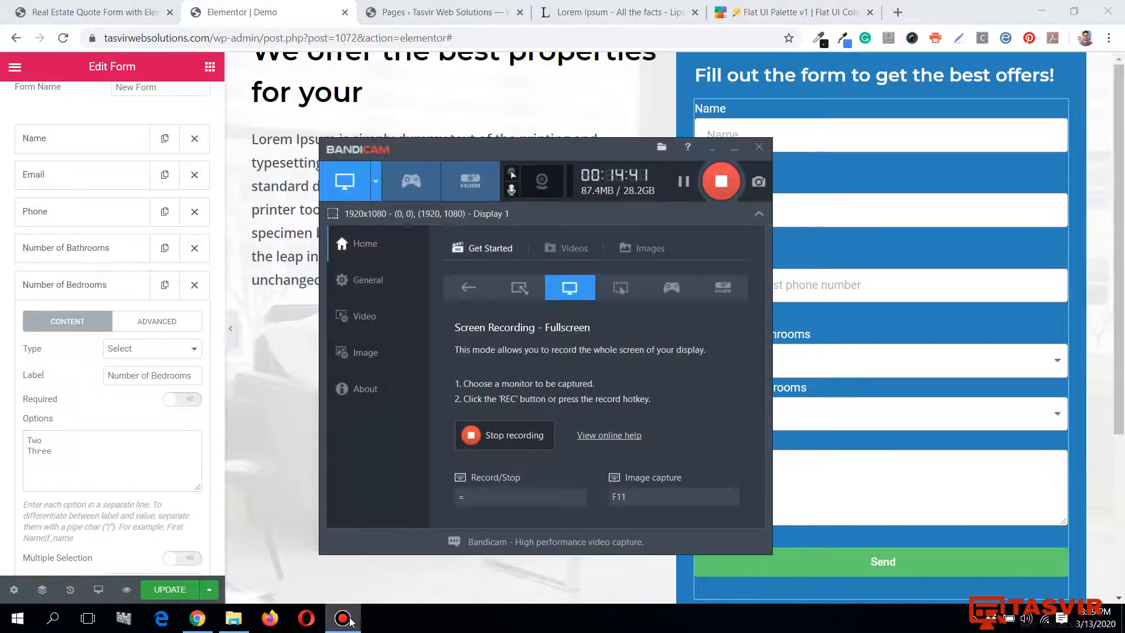
click(345, 619)
click(87, 297)
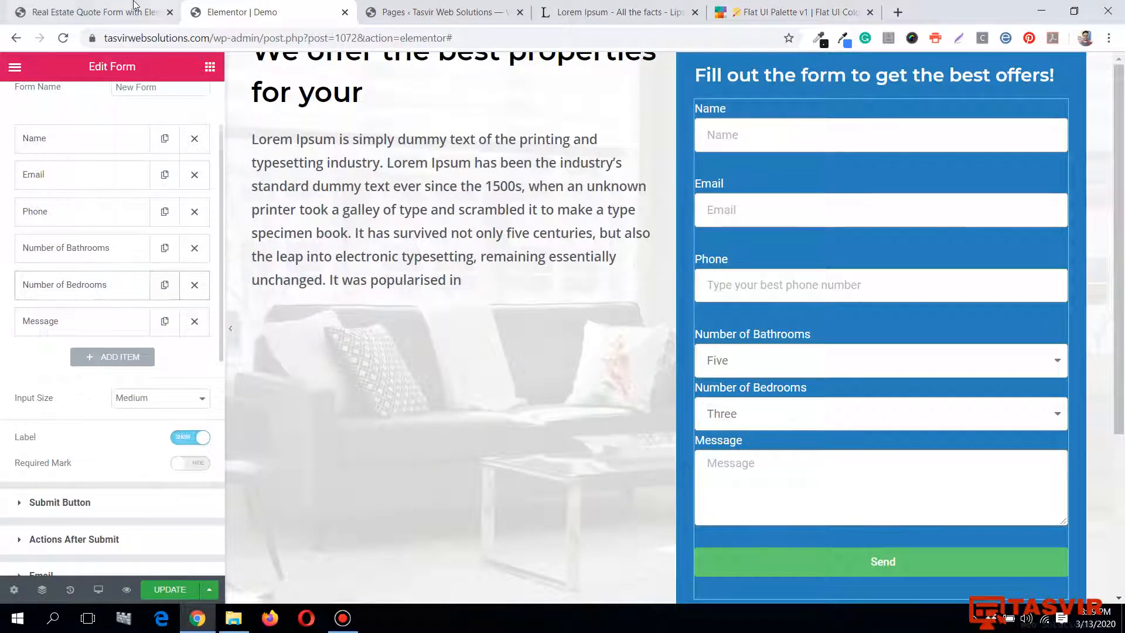
Check the reference article's field list for the fields that follow Number of Bedrooms, and return to the Elementor form.
click(82, 6)
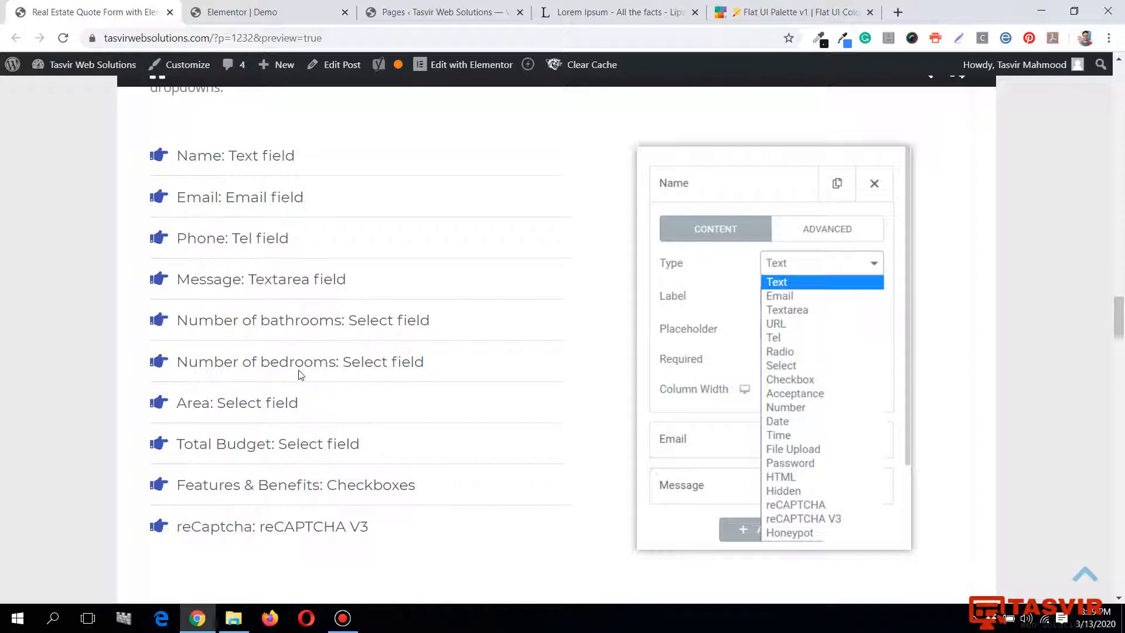
click(239, 8)
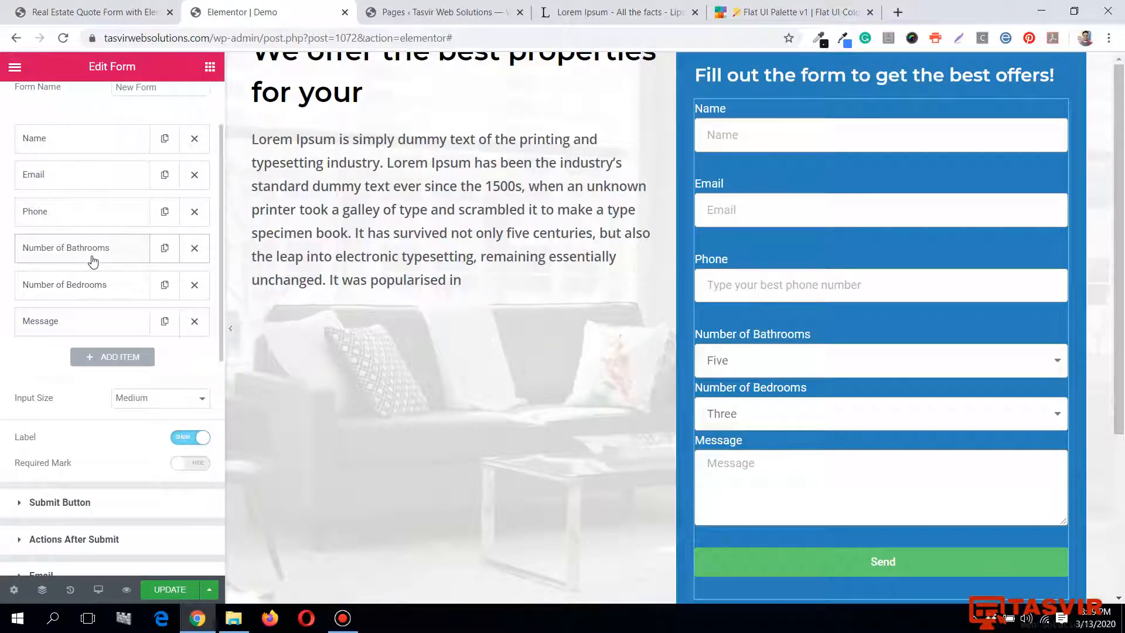
click(93, 12)
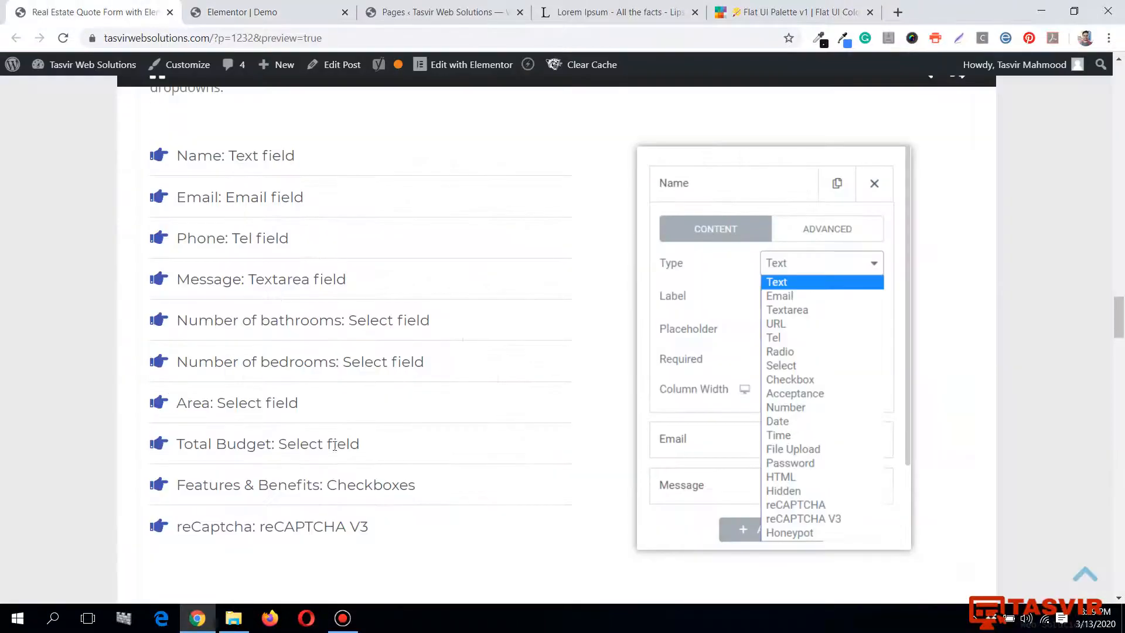
click(258, 8)
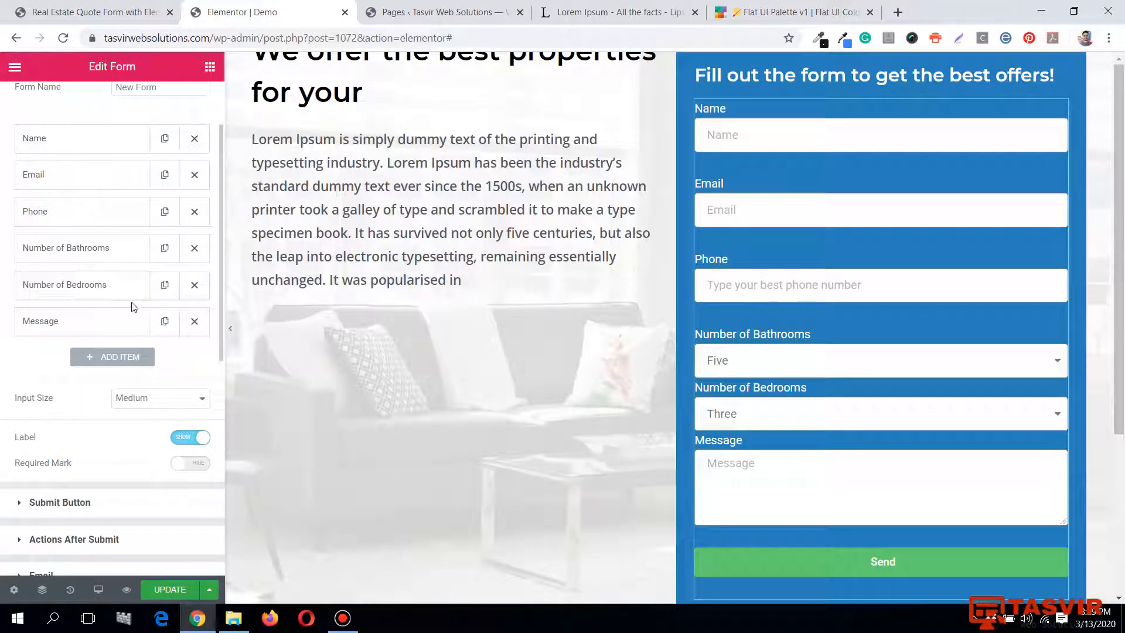
Duplicate the Number of Bedrooms field and label the copy "Area".
click(168, 290)
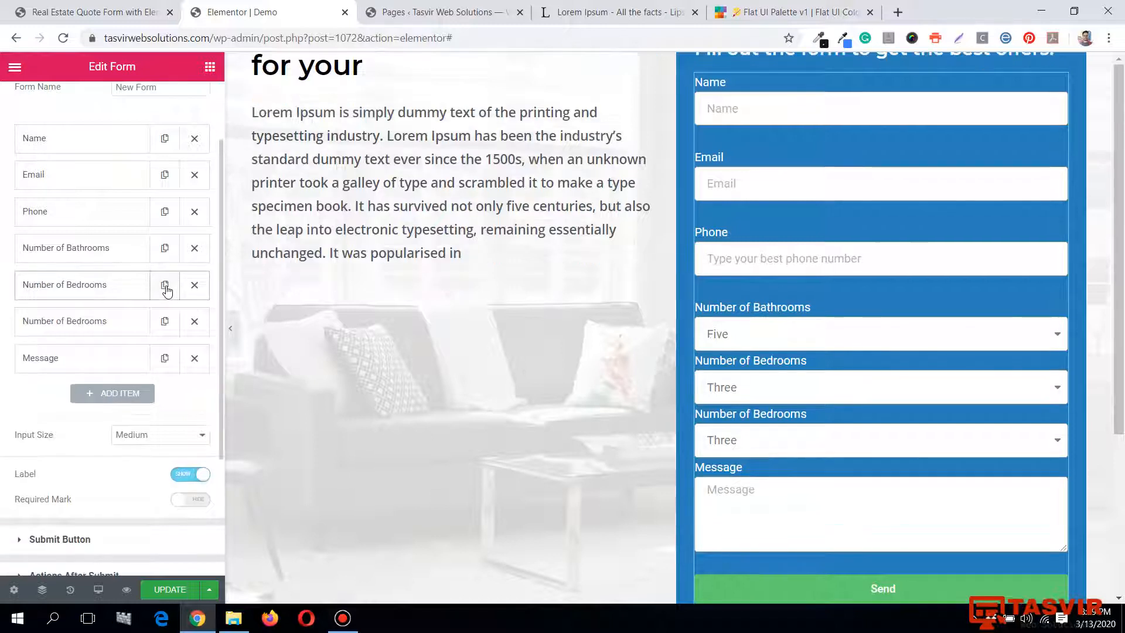
click(126, 322)
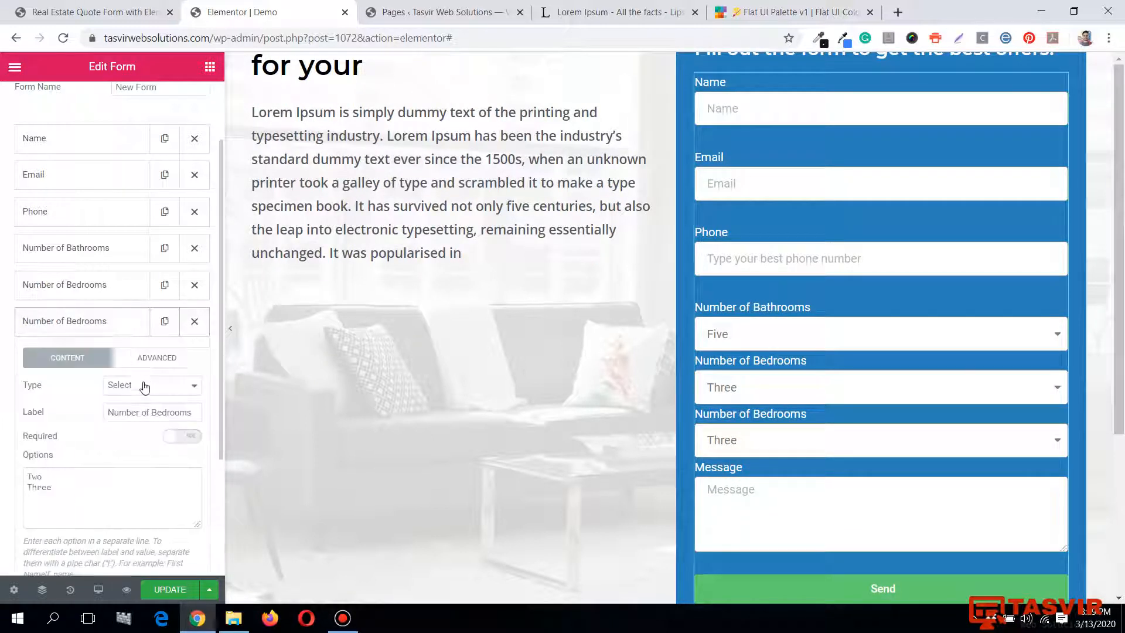
triple_click(160, 412)
text(Area)
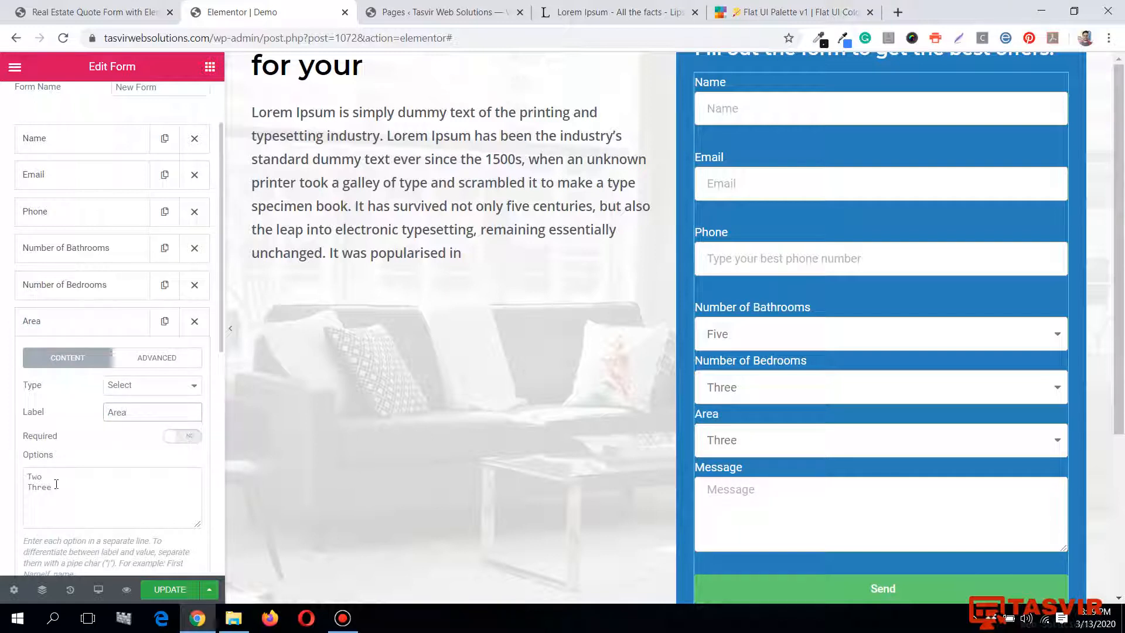
Replace the Area field's copied options with 2000 and extend its label to "Area in Squarefeet".
drag(57, 485, 28, 476)
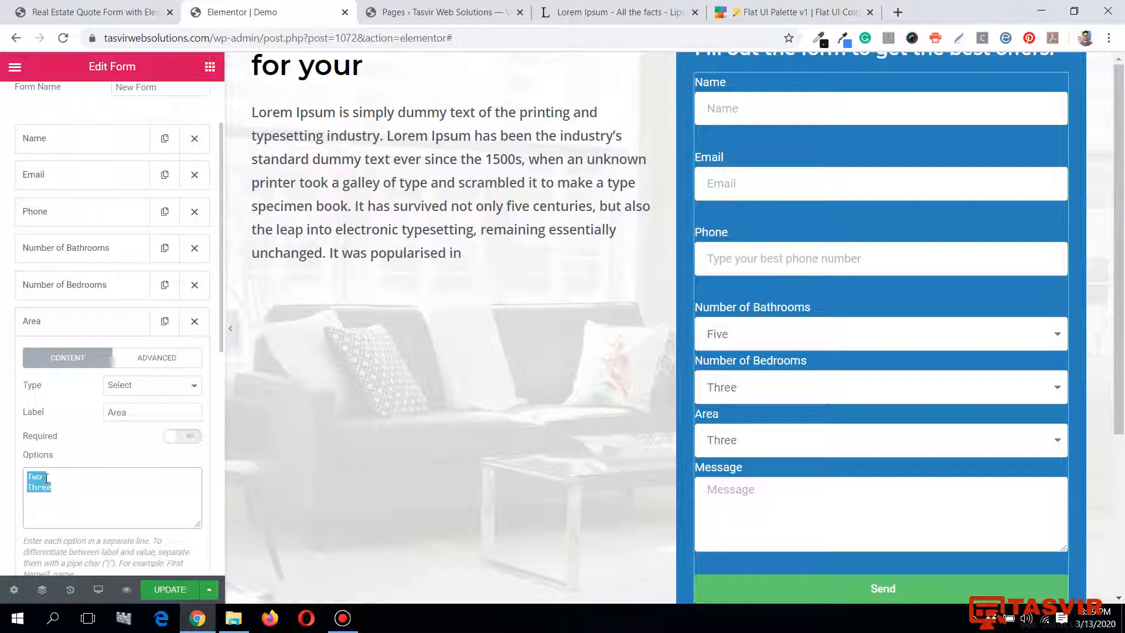
key(BackSpace)
text(2000)
click(171, 413)
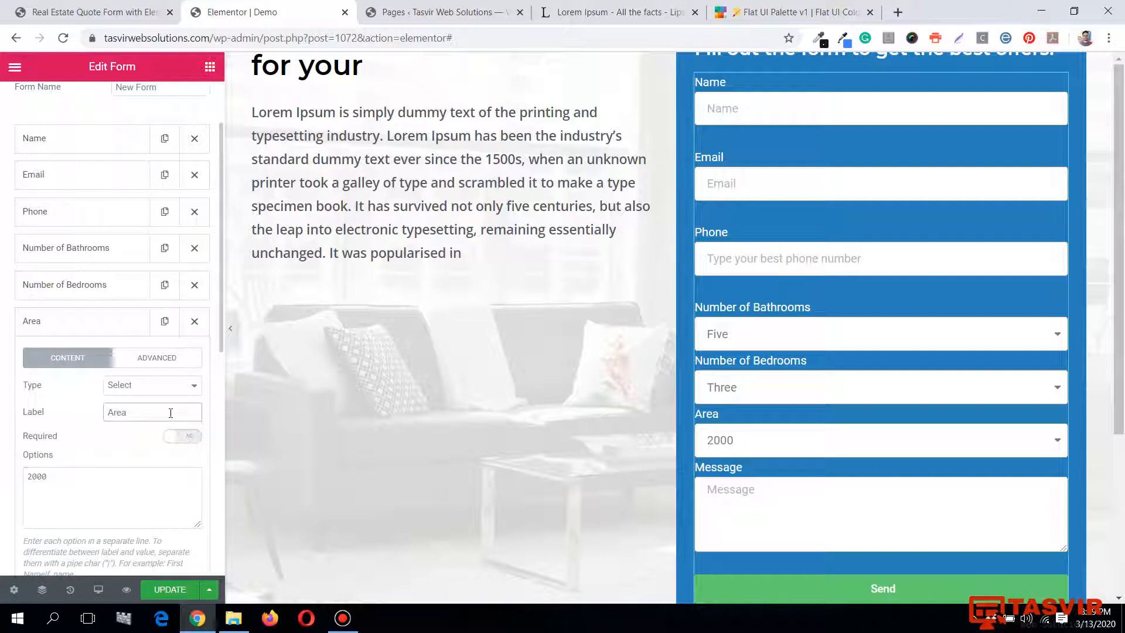
text(i)
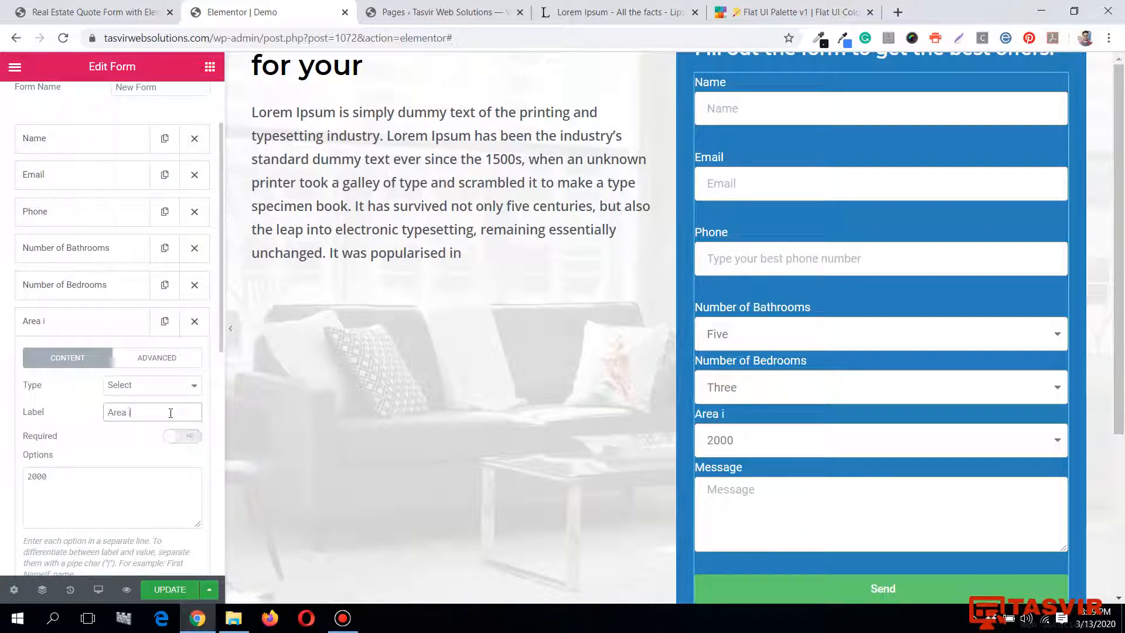
text(n Squarefee)
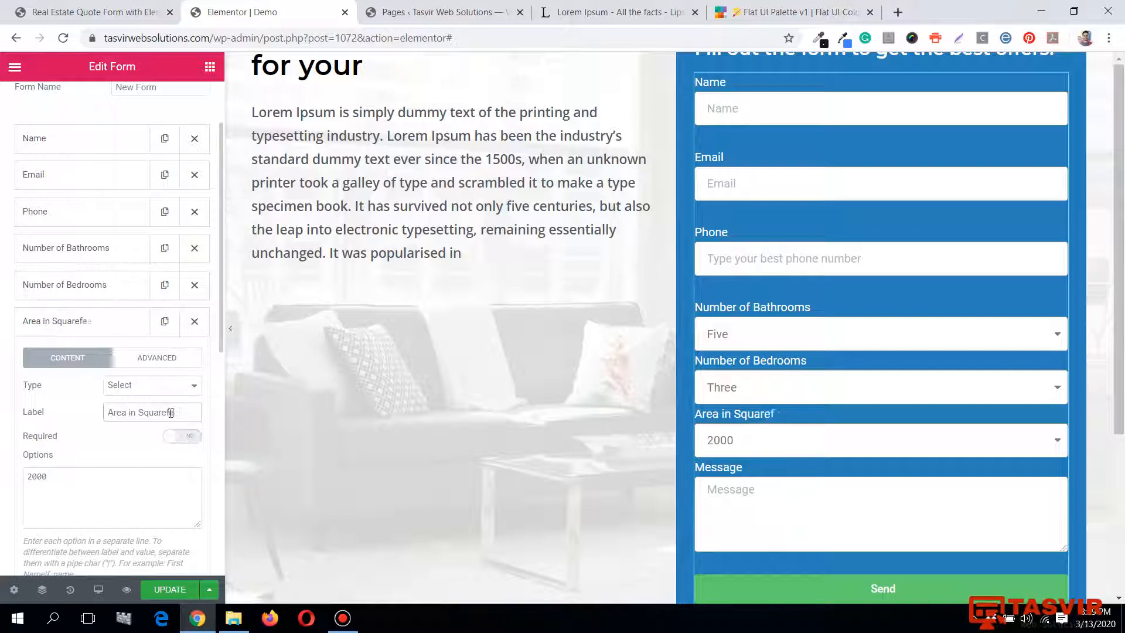
text(t)
Complete the Area in Squarefeet options as 2000-2500, 2500-3000 and 3000-3500, one per line, and collapse the field.
click(90, 477)
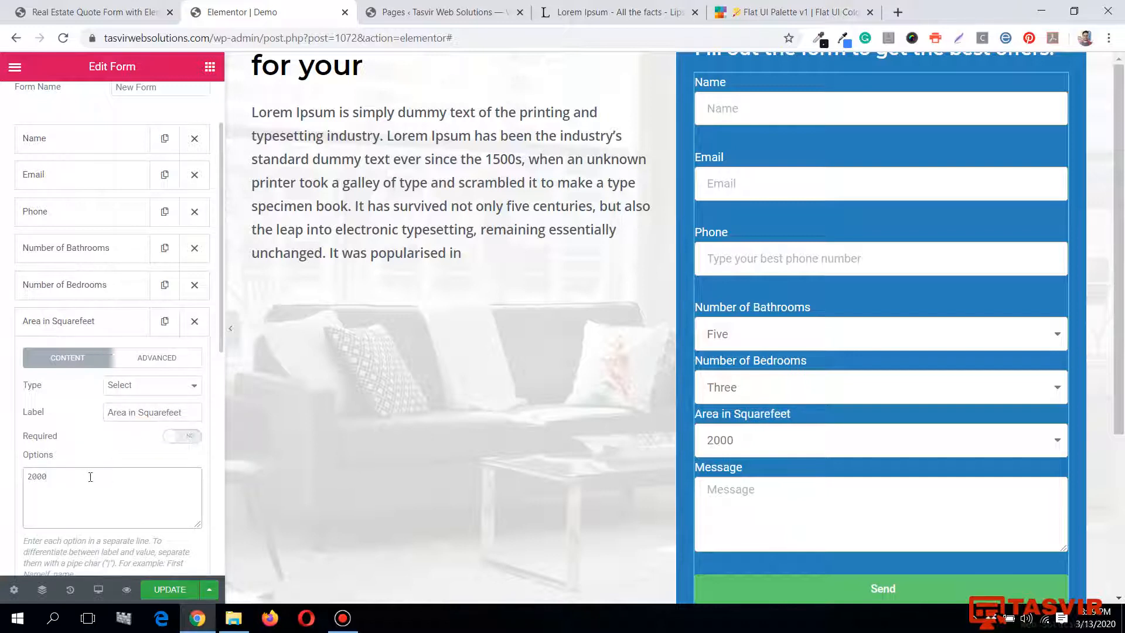
text(-2500)
key(Return)
text(2500-3000)
key(Return)
text(3000-3500)
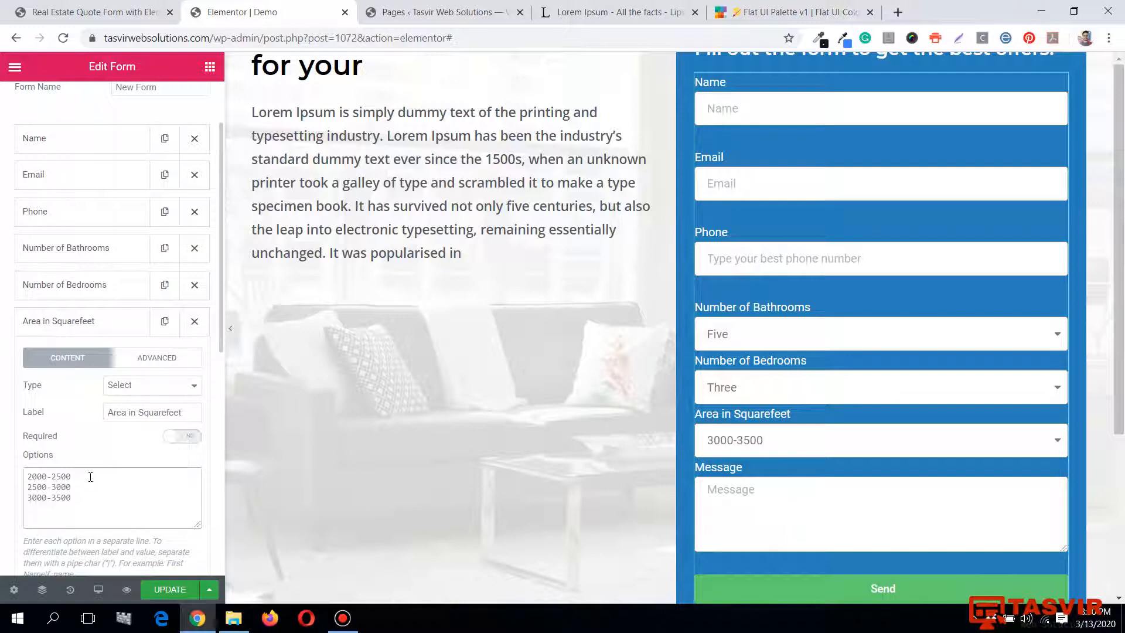
click(97, 326)
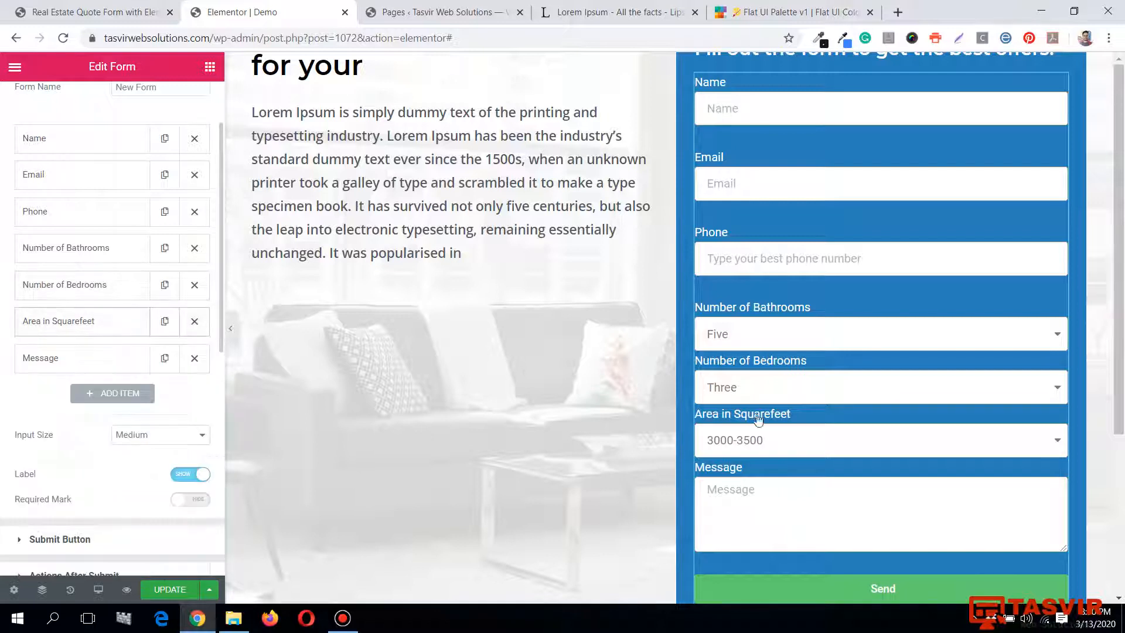
Check the Area in Squarefeet dropdown in the form preview and look up the next select field in the reference list.
click(838, 447)
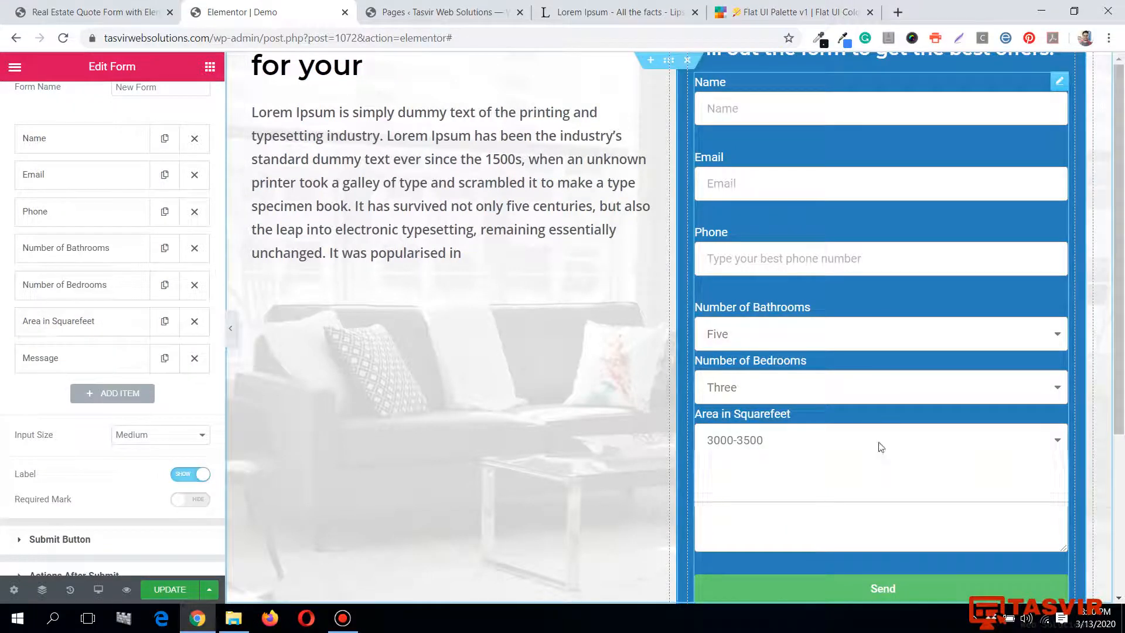
click(920, 448)
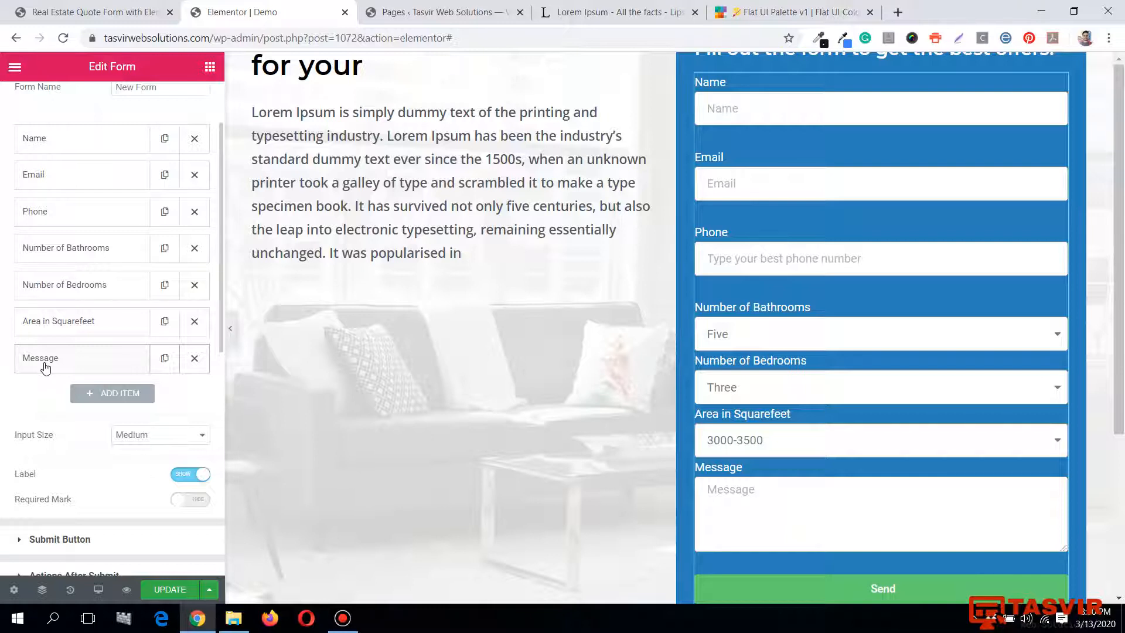
click(151, 6)
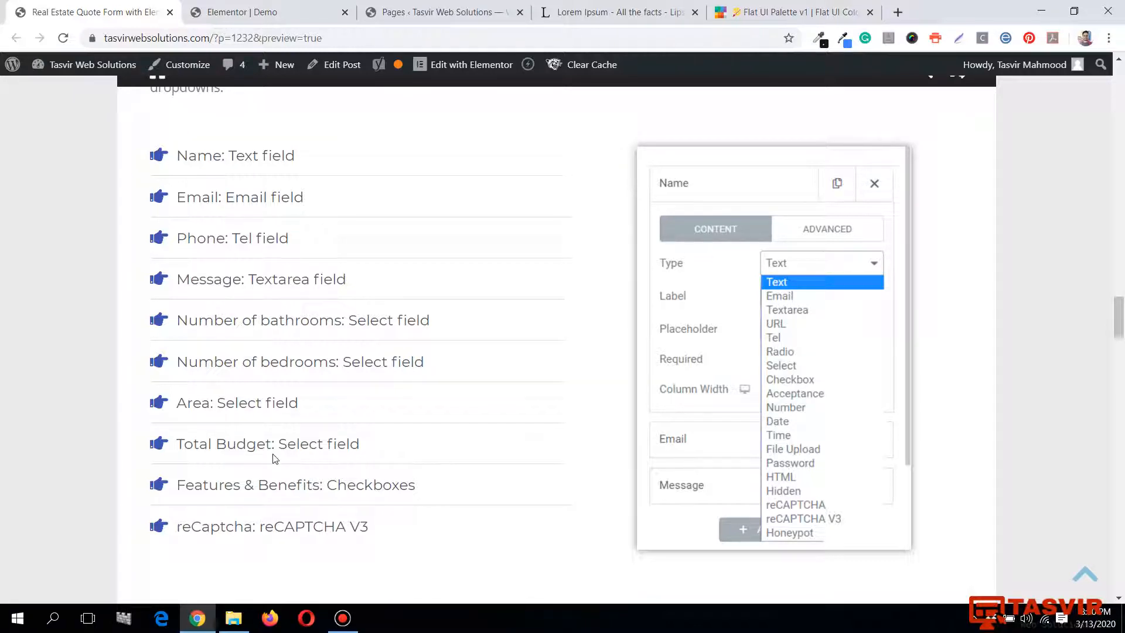
click(258, 6)
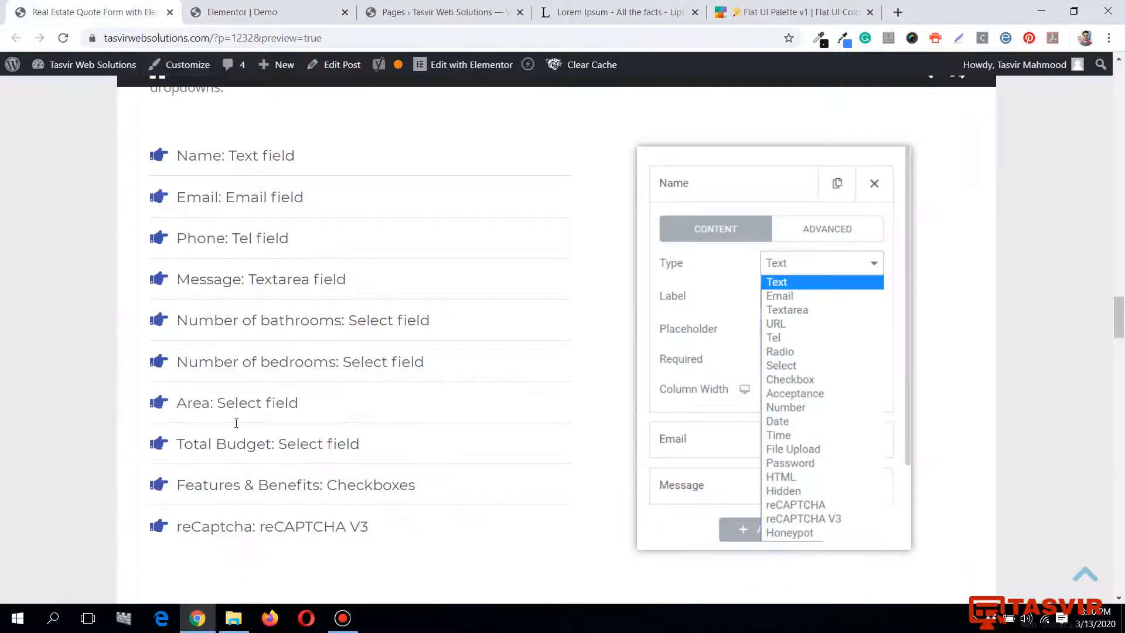
click(154, 7)
click(258, 12)
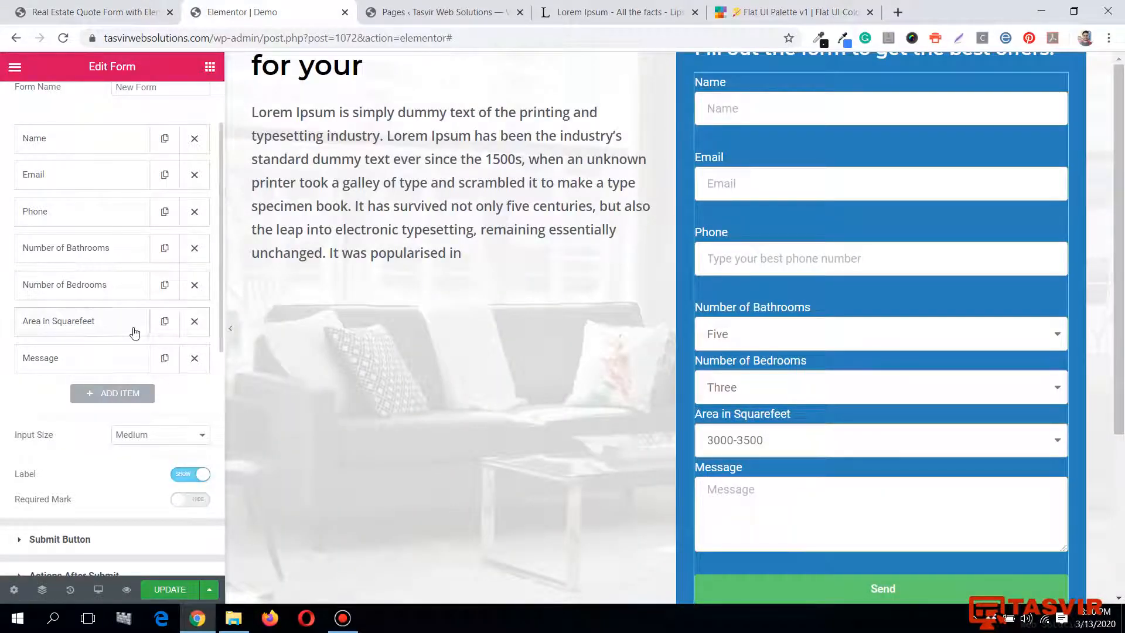
Duplicate the Area in Squarefeet field in Elementor and label the copy "Total Budget".
click(164, 321)
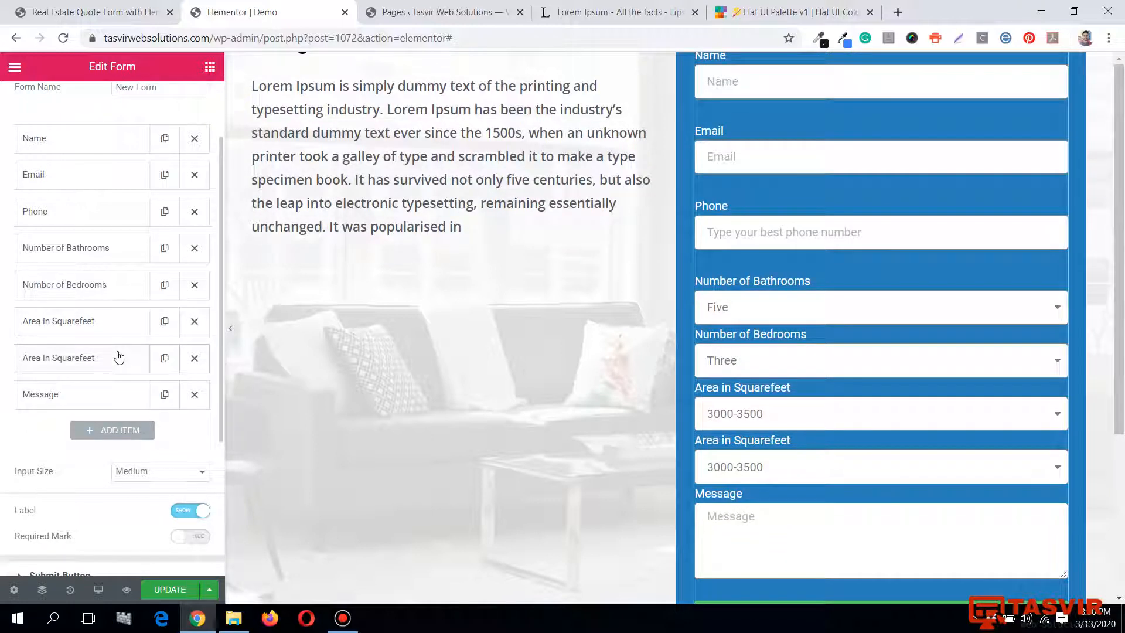
click(119, 357)
triple_click(123, 448)
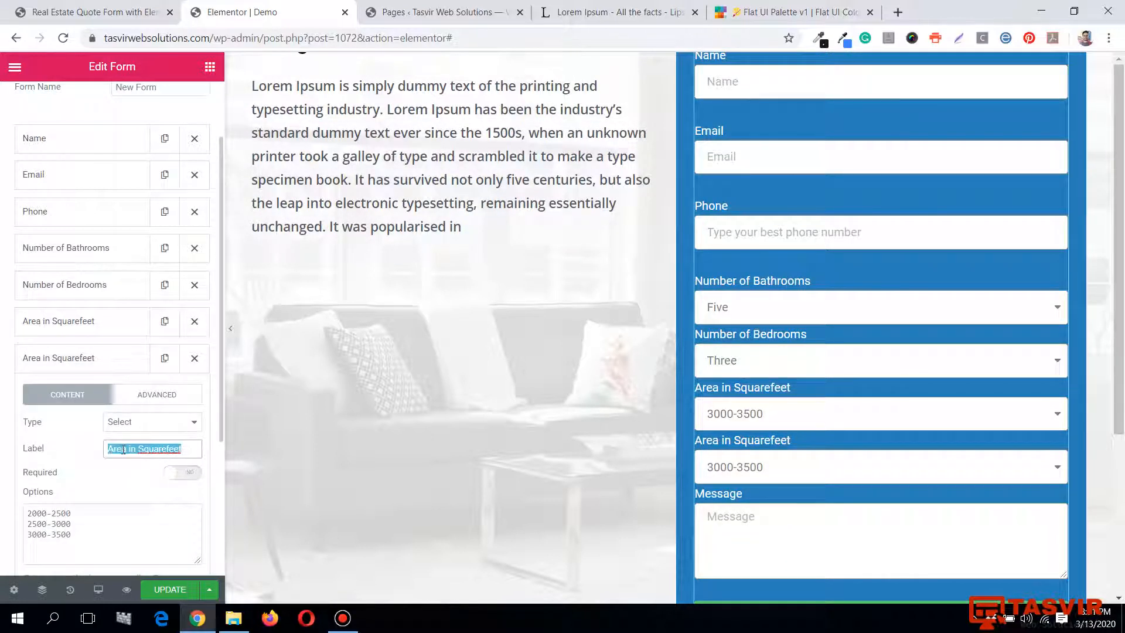
text(To)
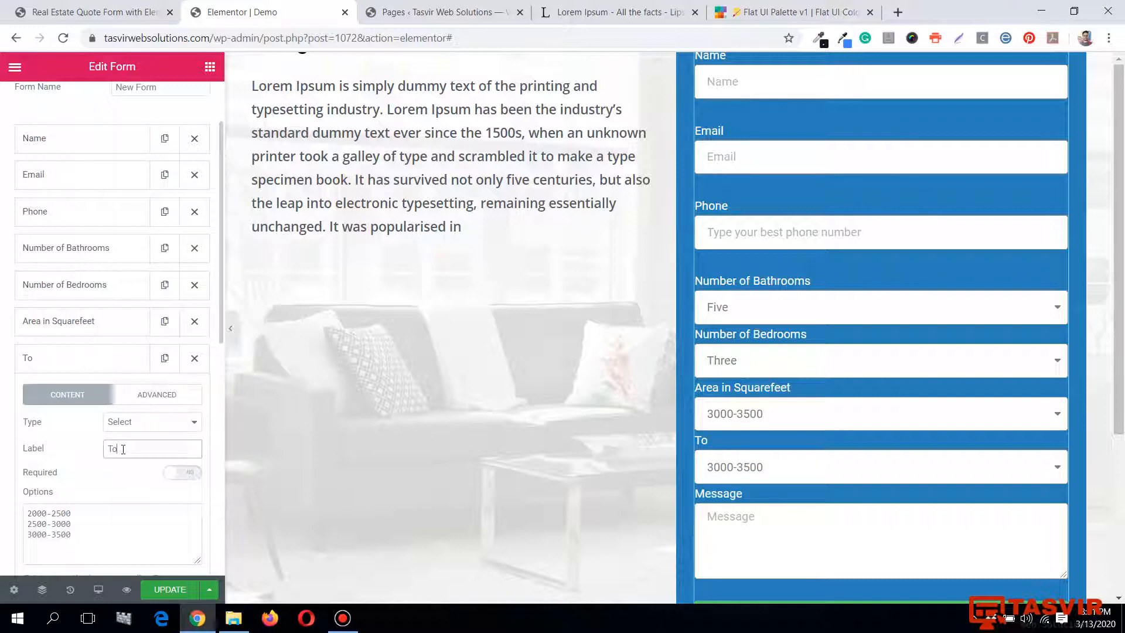
text(tal Budget)
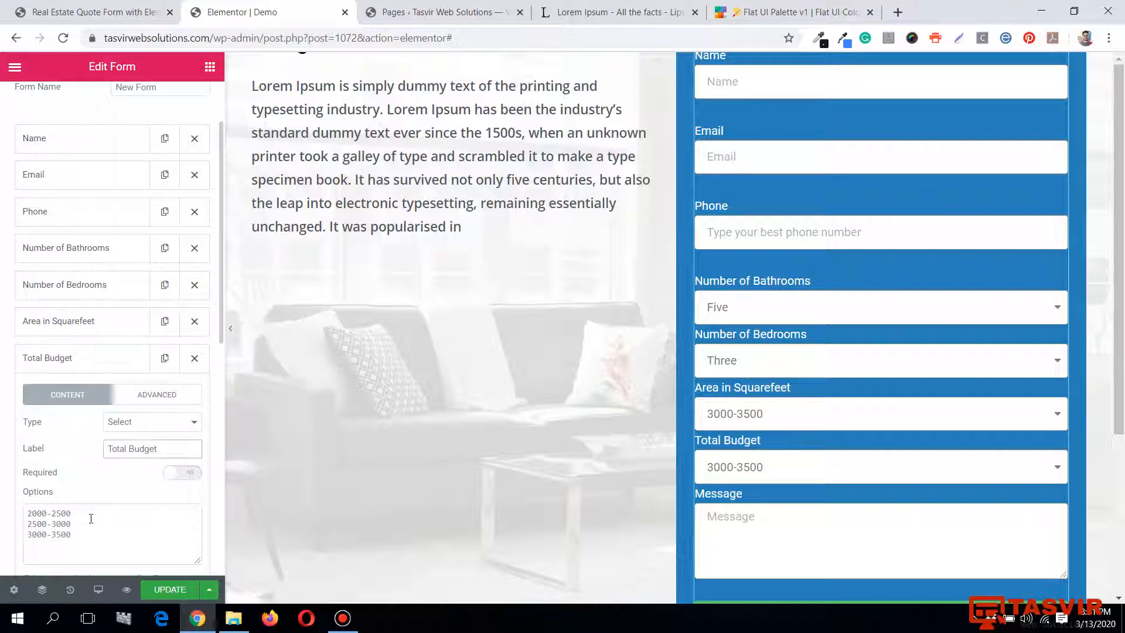
Clear the area ranges copied into the Total Budget options and extend the label to "Total Budget in USD".
triple_click(91, 518)
key(ctrl+a)
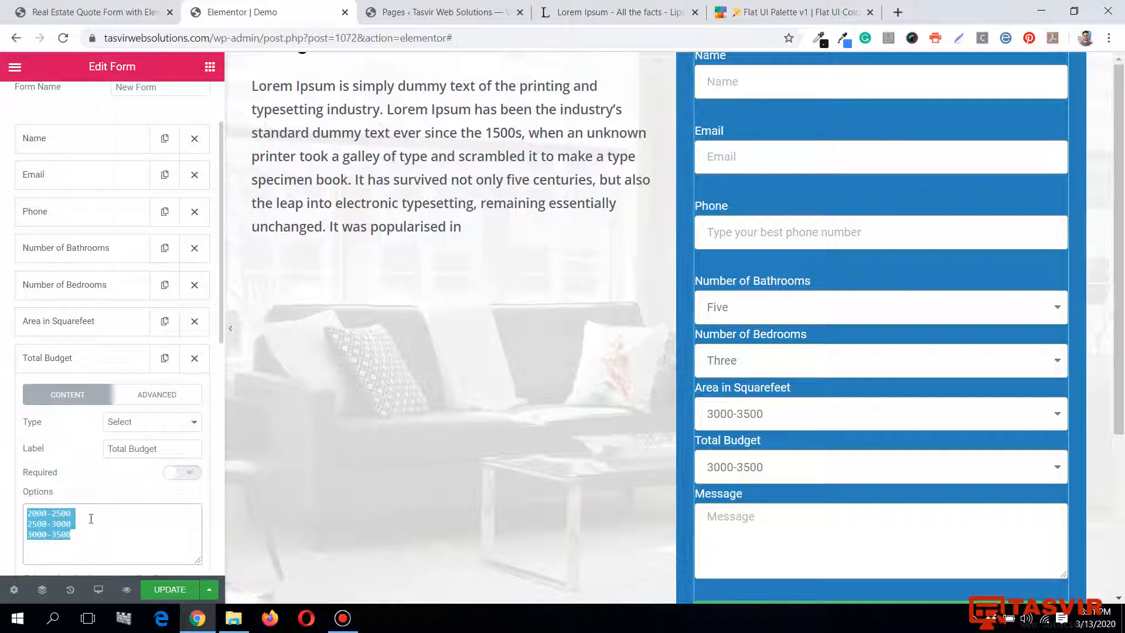
key(BackSpace)
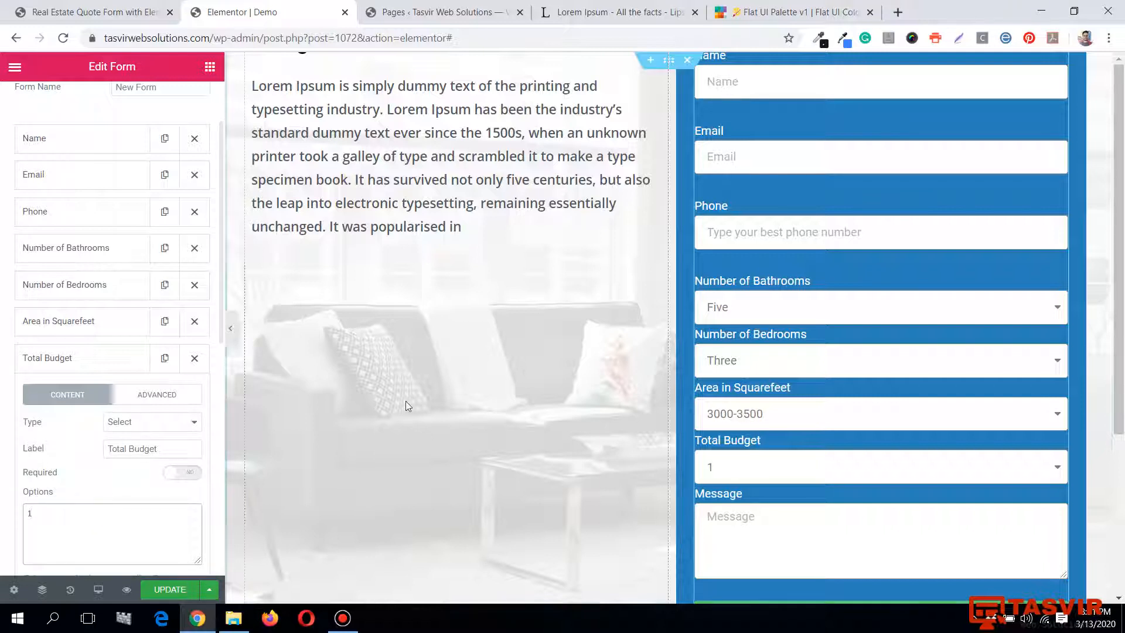
click(180, 448)
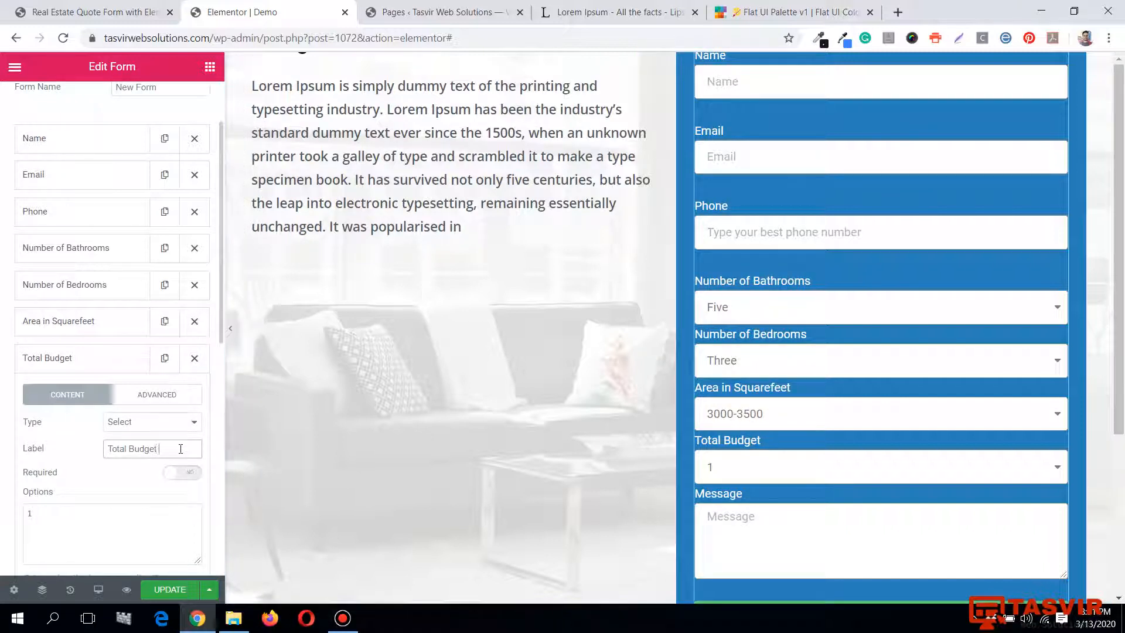
text(in USD)
Enter 100,000-200,000 and 500,000-1,000,000 as the Total Budget in USD options, one per line, and collapse the field.
click(99, 514)
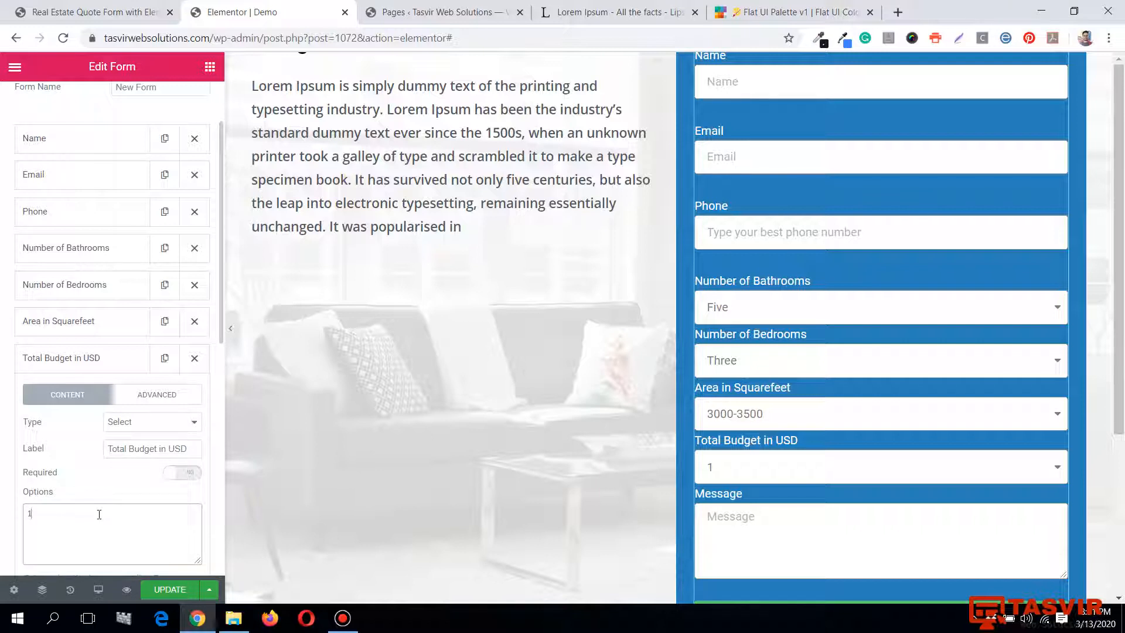
text(00,000-200,000)
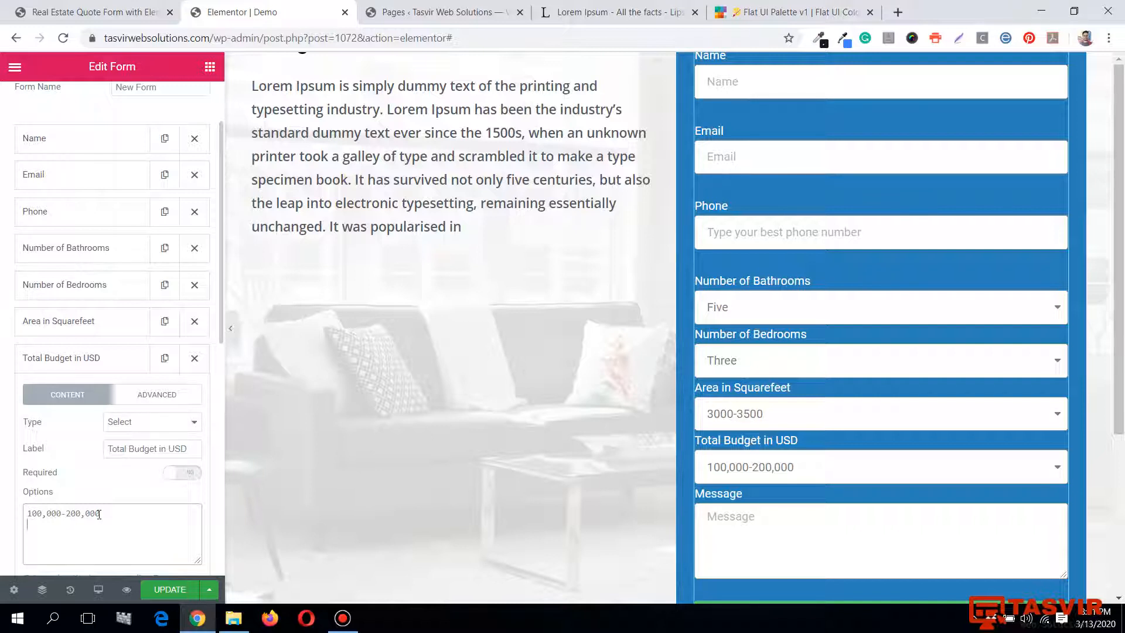
text(5000)
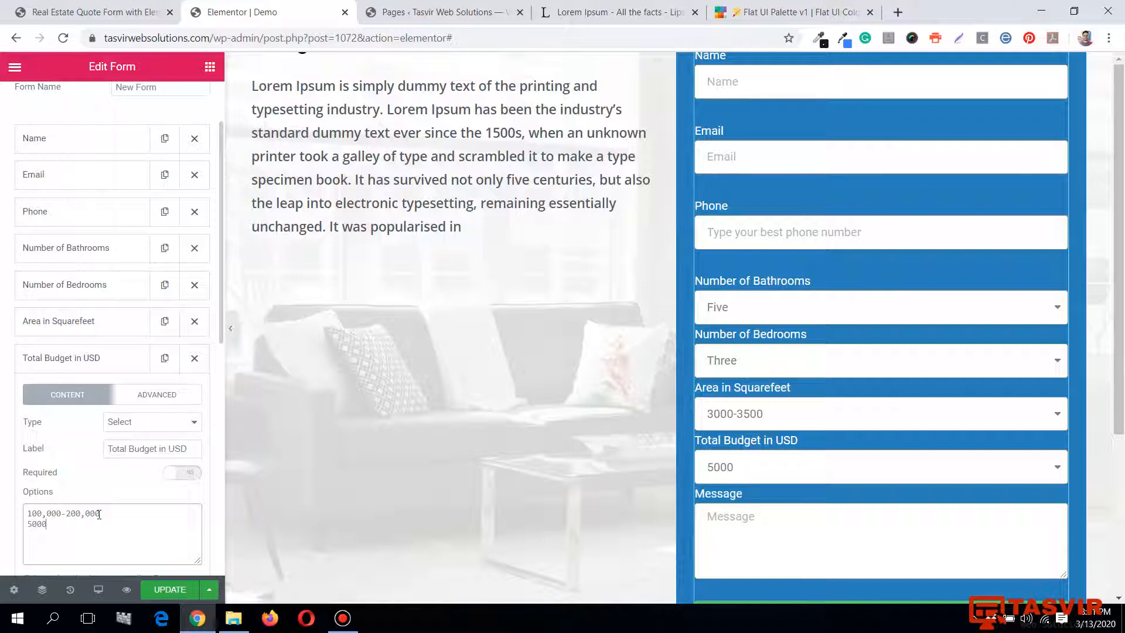
key(BackSpace)
text(,000-1,000,000)
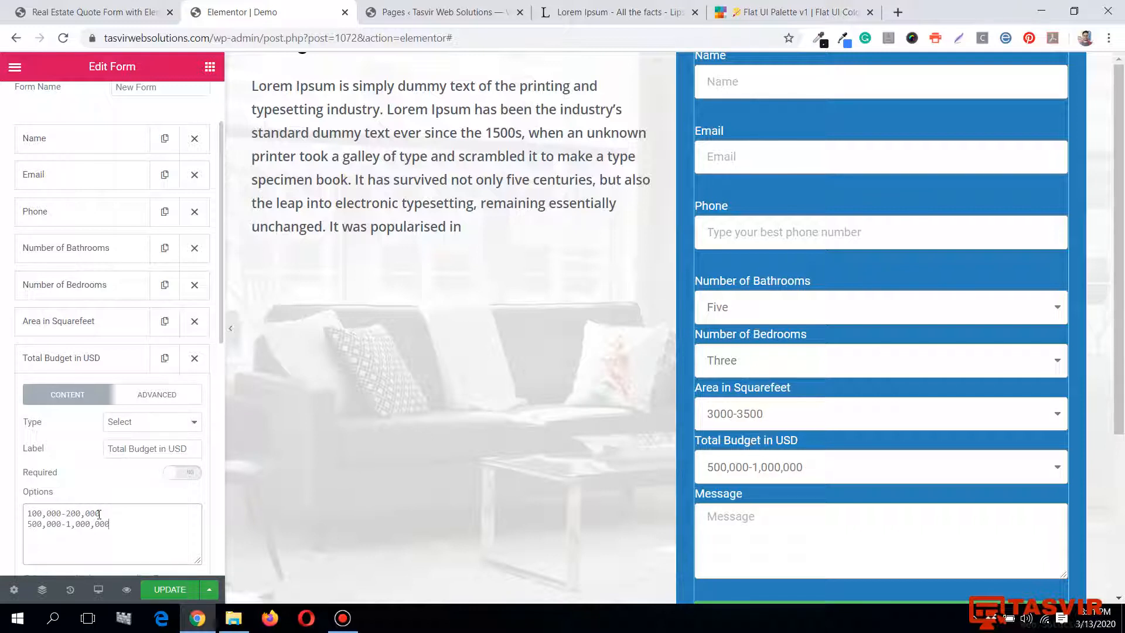
click(85, 364)
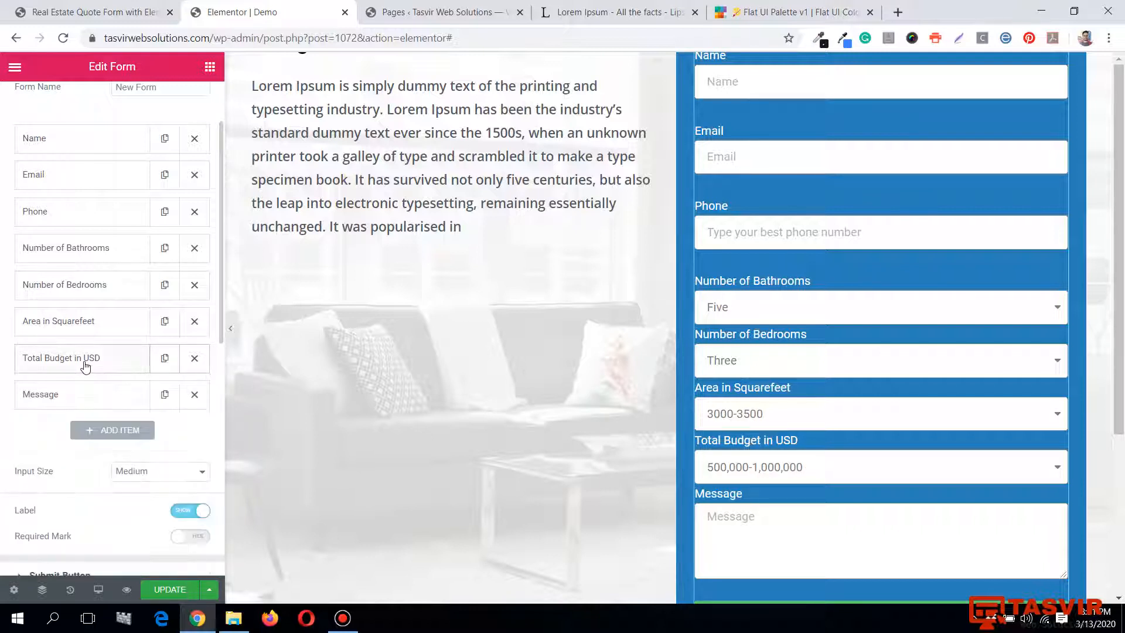
Check the Total Budget in USD choices in the form preview and look over the Message field's settings.
click(943, 476)
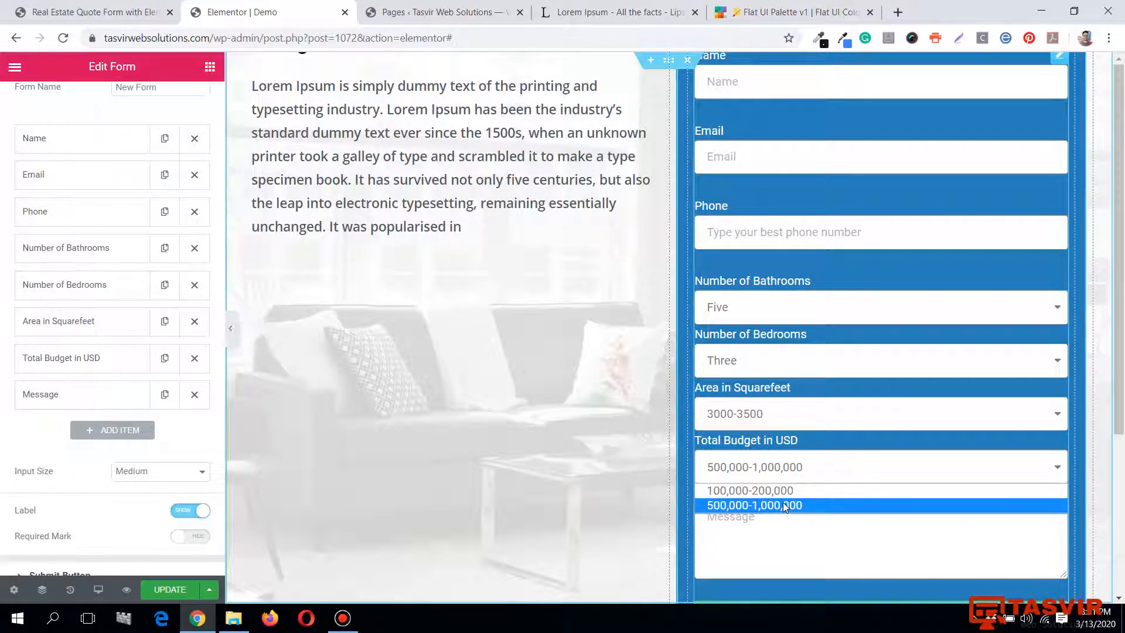
click(800, 475)
click(83, 395)
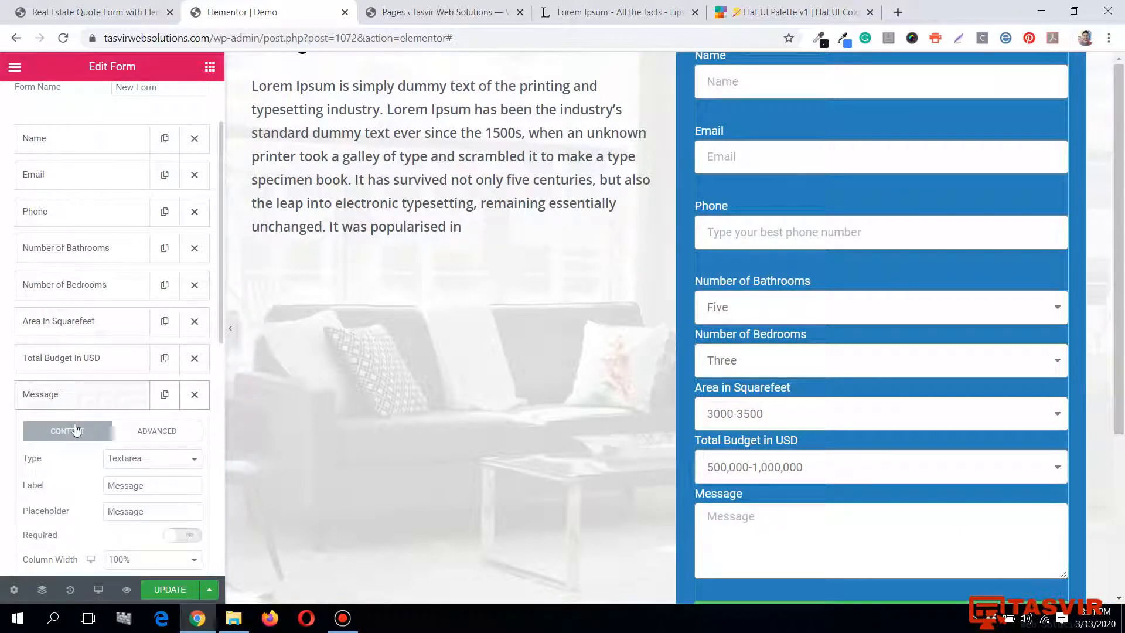
click(81, 399)
scroll(99, 422, down, 3)
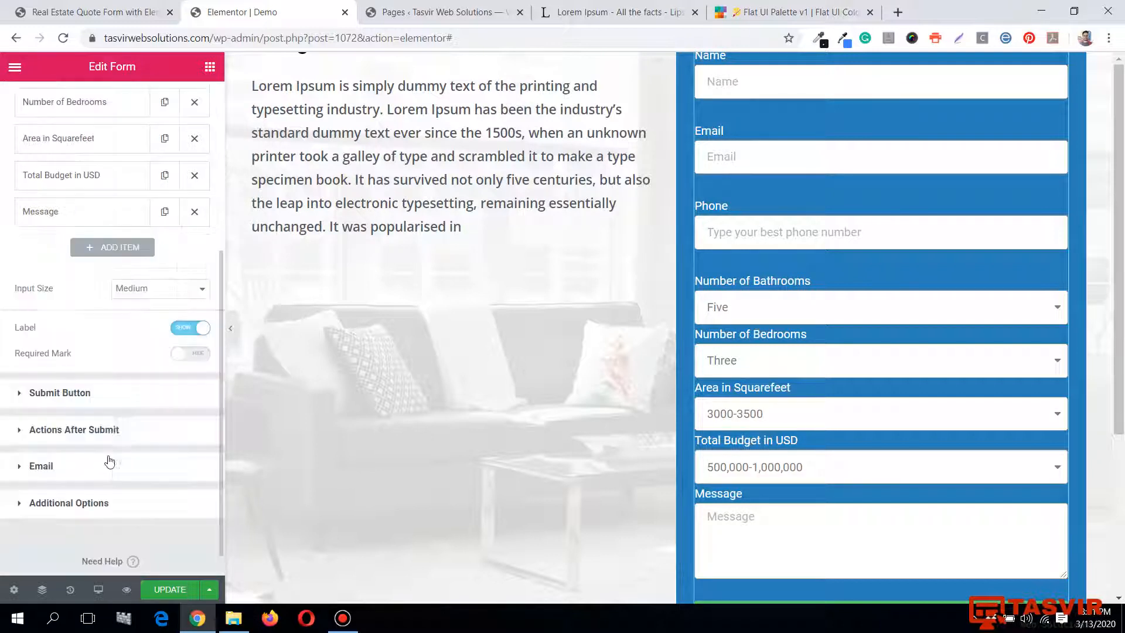
scroll(113, 396, up, 2)
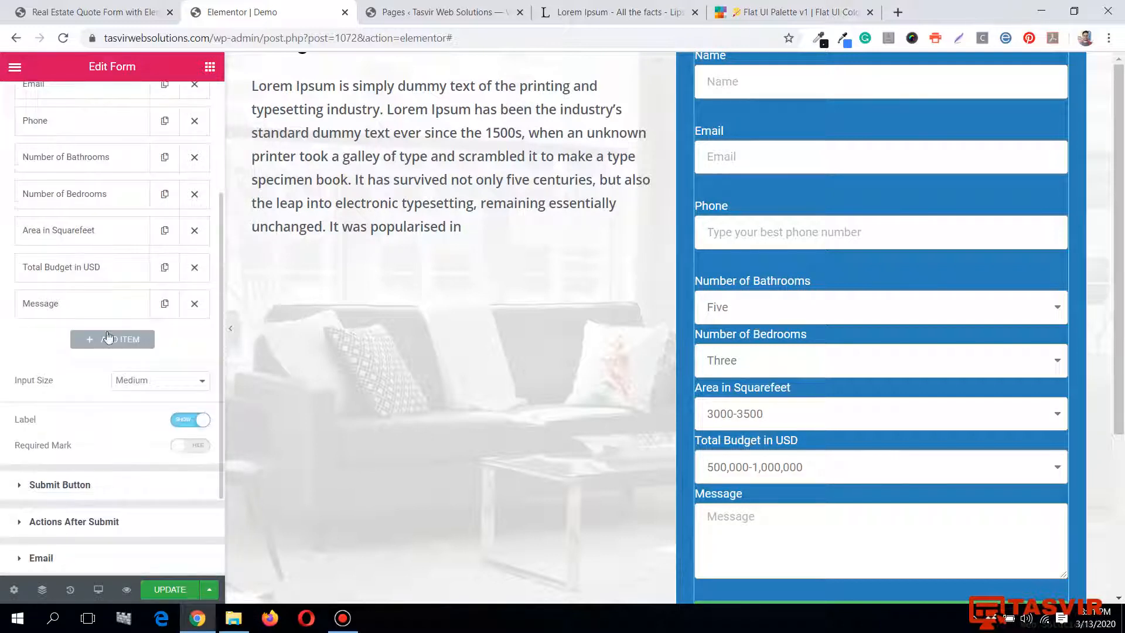
Change the first Total Budget in USD option to 100,000-500,000 and collapse the field.
click(100, 280)
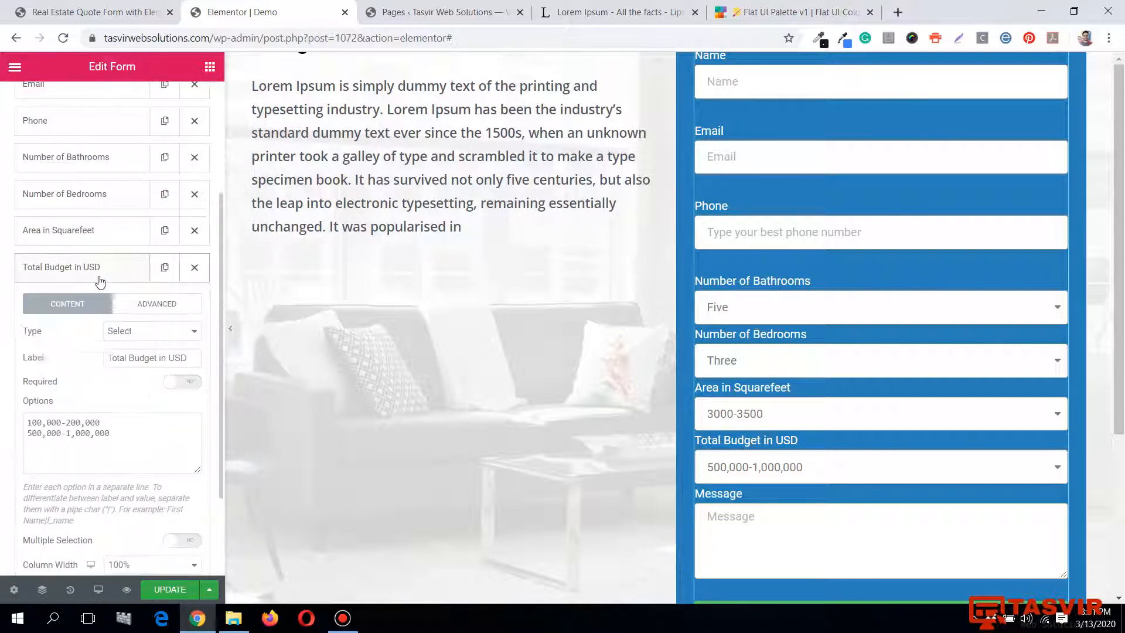
click(72, 422)
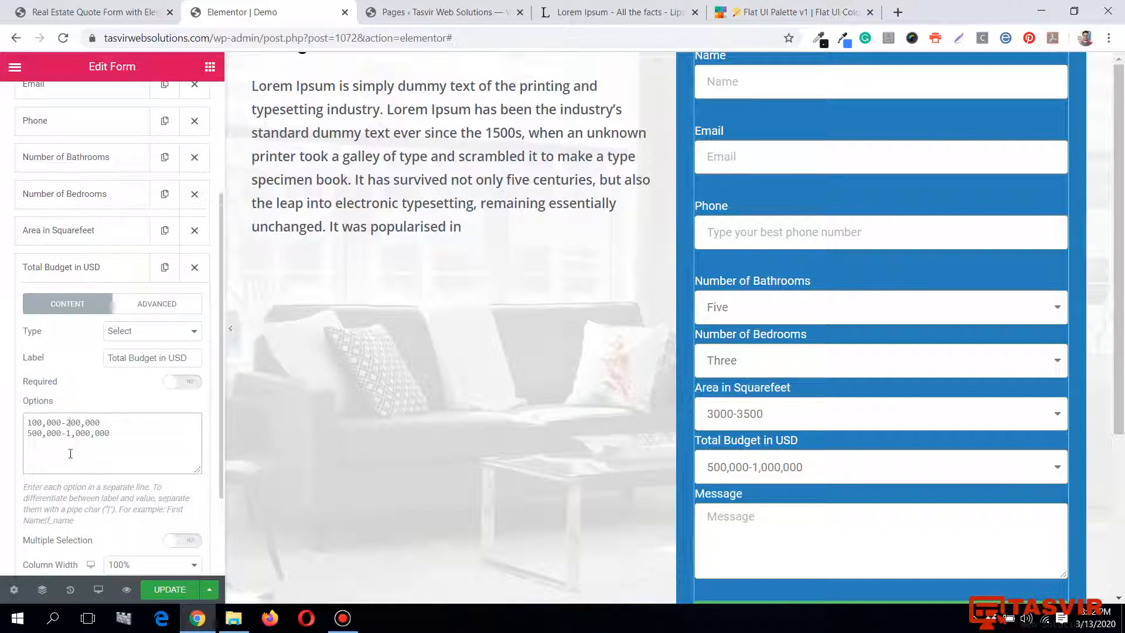
key(BackSpace)
text(5)
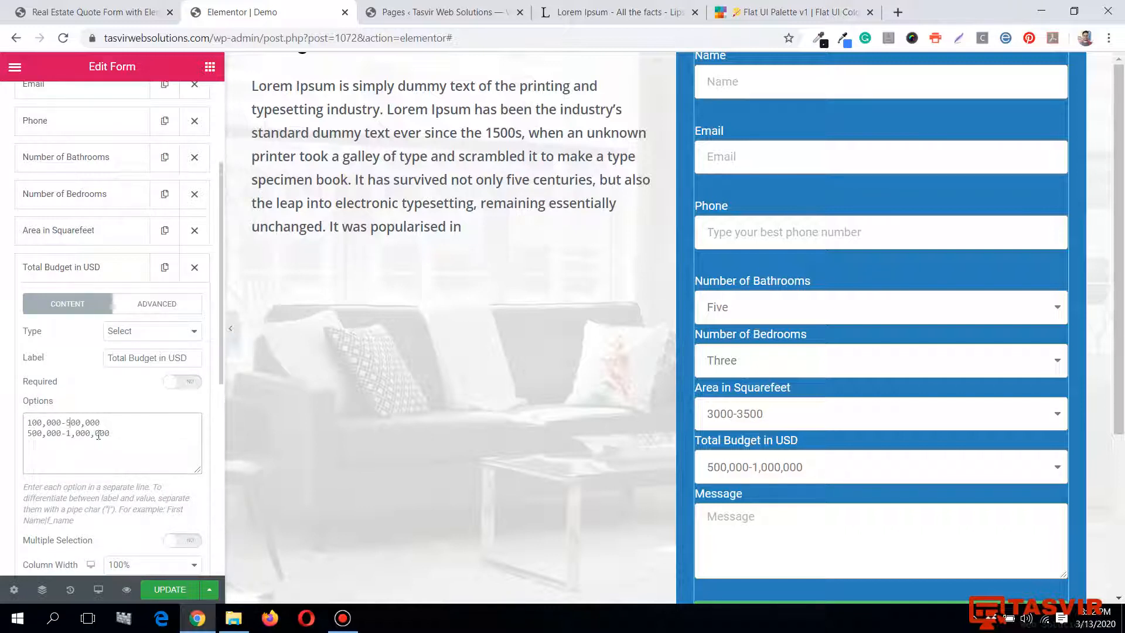
click(56, 271)
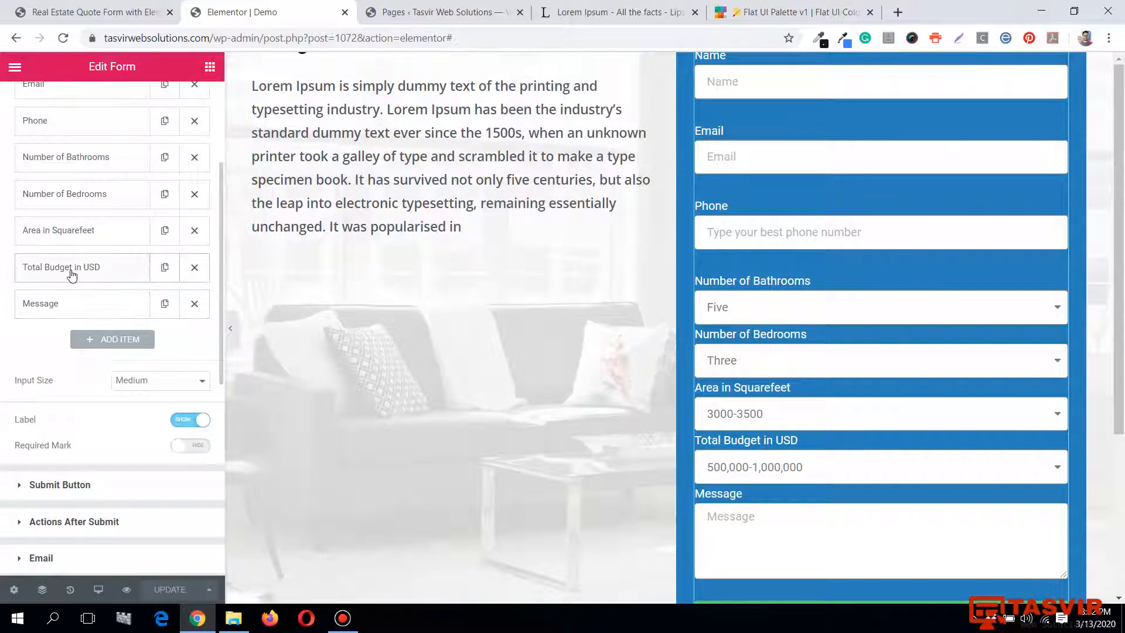
Add a new form field, move it between Total Budget in USD and Message, and set its type to Checkbox.
click(114, 344)
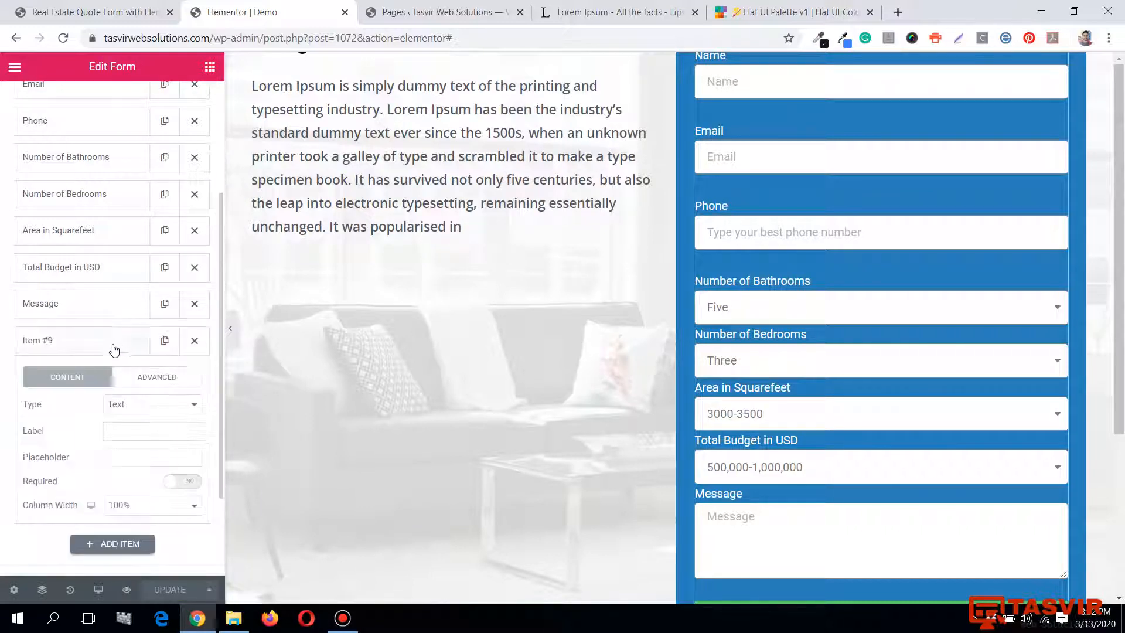
click(103, 349)
drag(103, 349, 103, 305)
click(103, 304)
click(129, 367)
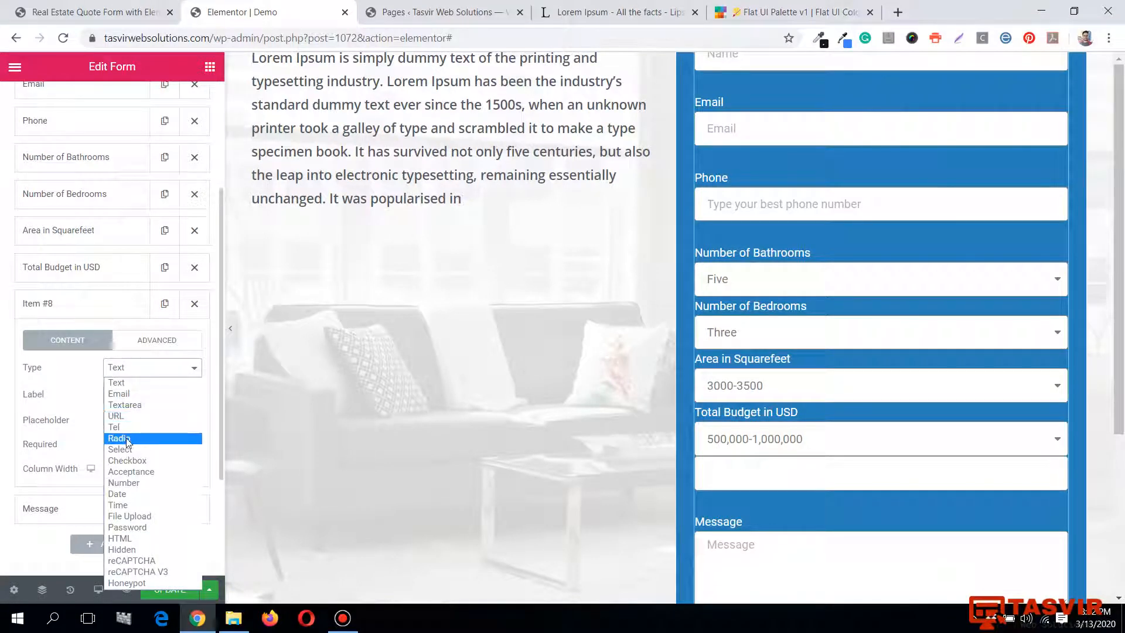
click(136, 460)
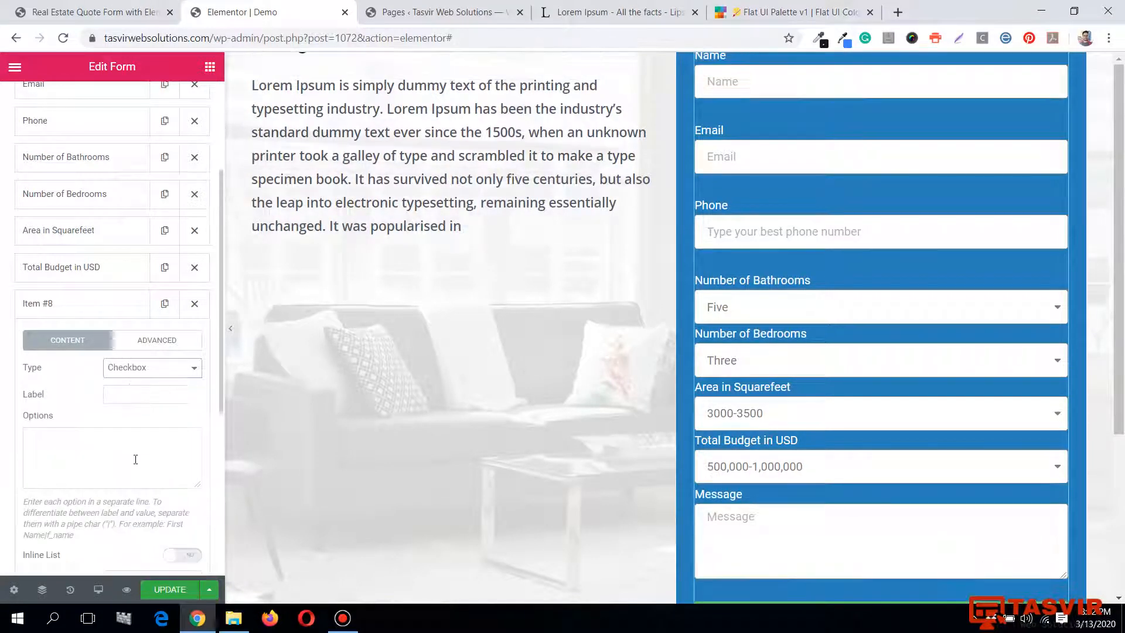
scroll(760, 529, down, 4)
scroll(761, 523, up, 2)
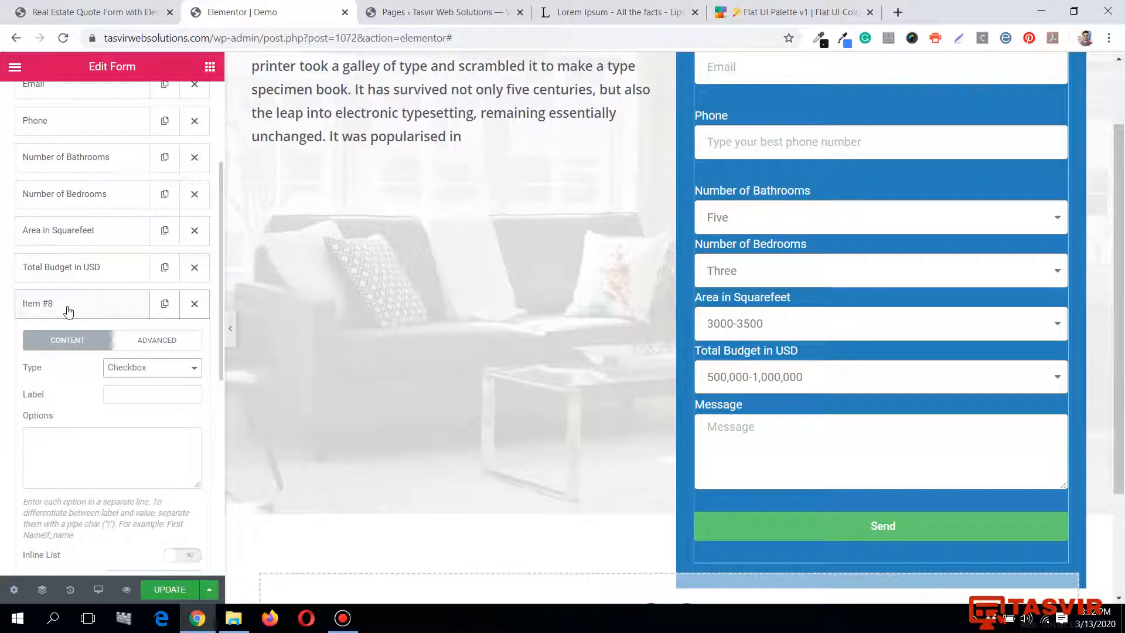
Copy "Features & Benefits" from the reference article's field list and paste it as the new checkbox field's label.
click(106, 7)
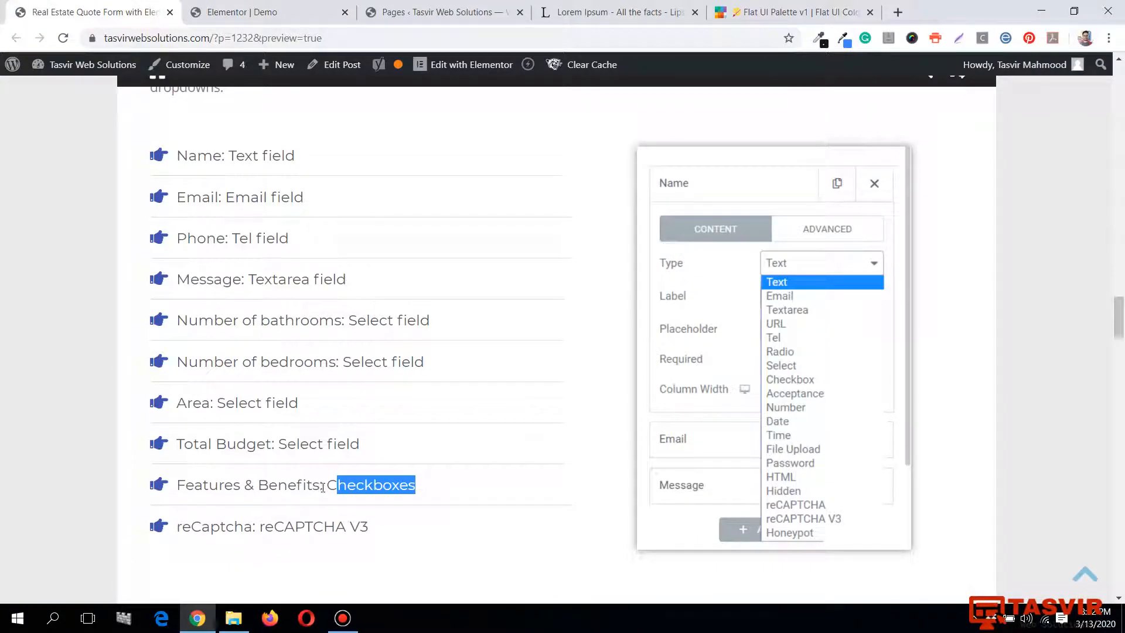
drag(323, 487, 267, 485)
click(181, 484)
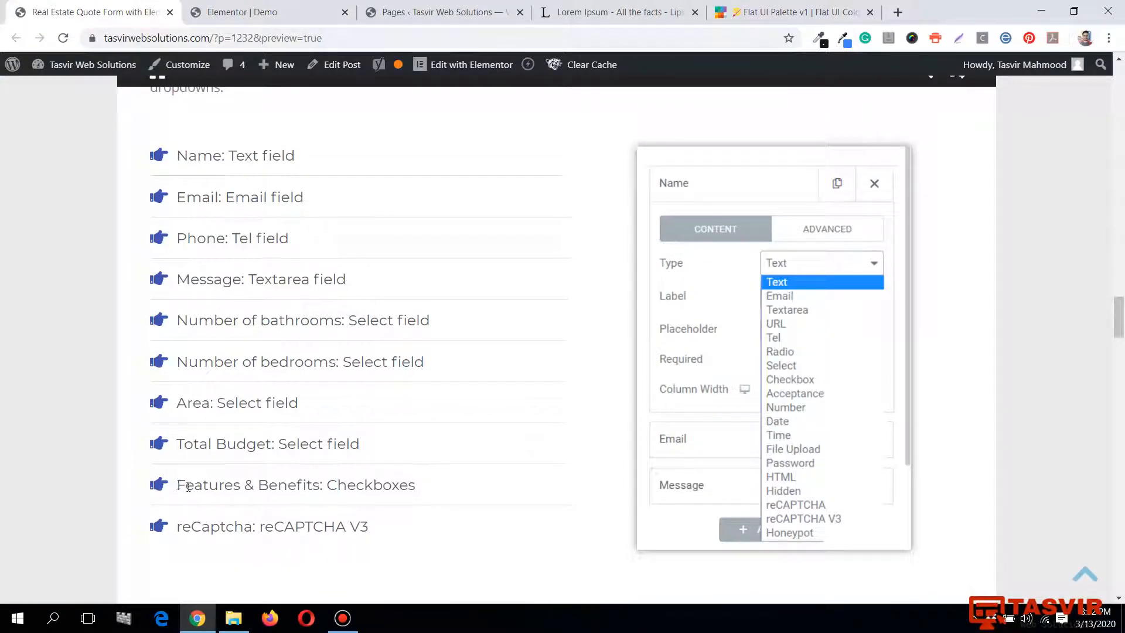
drag(188, 486, 322, 493)
right_click(320, 491)
click(334, 500)
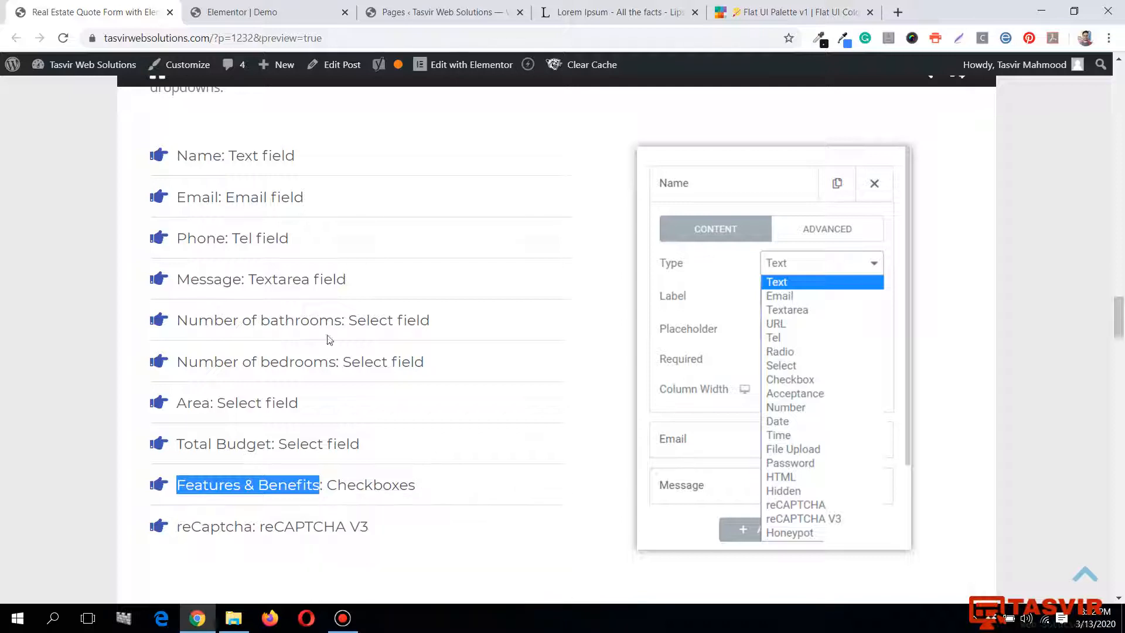
click(242, 12)
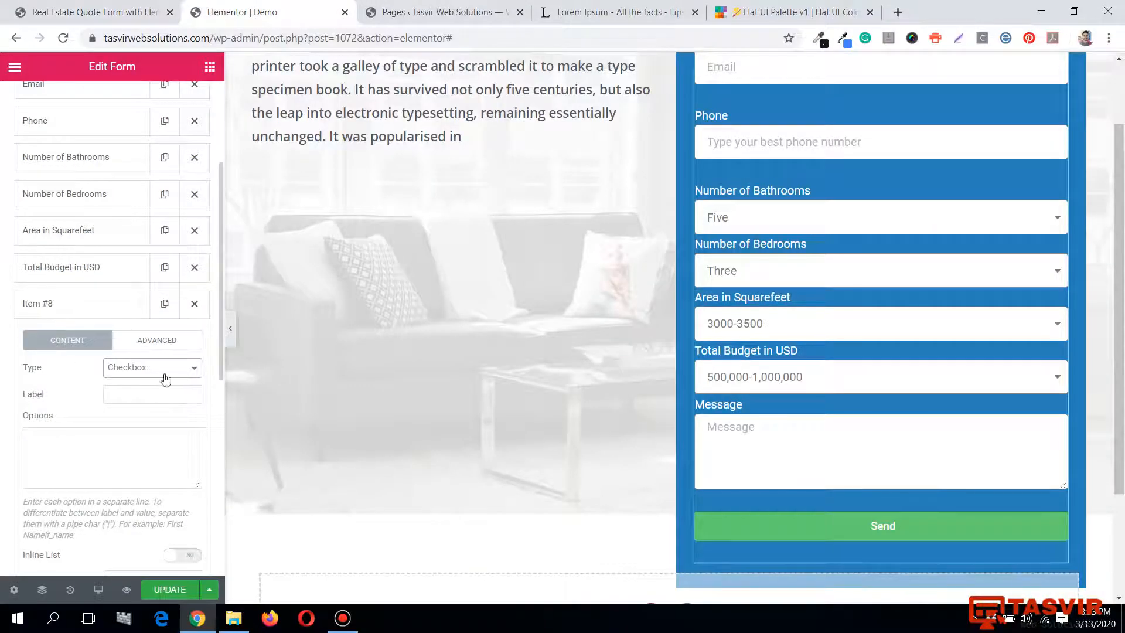
click(154, 396)
right_click(155, 395)
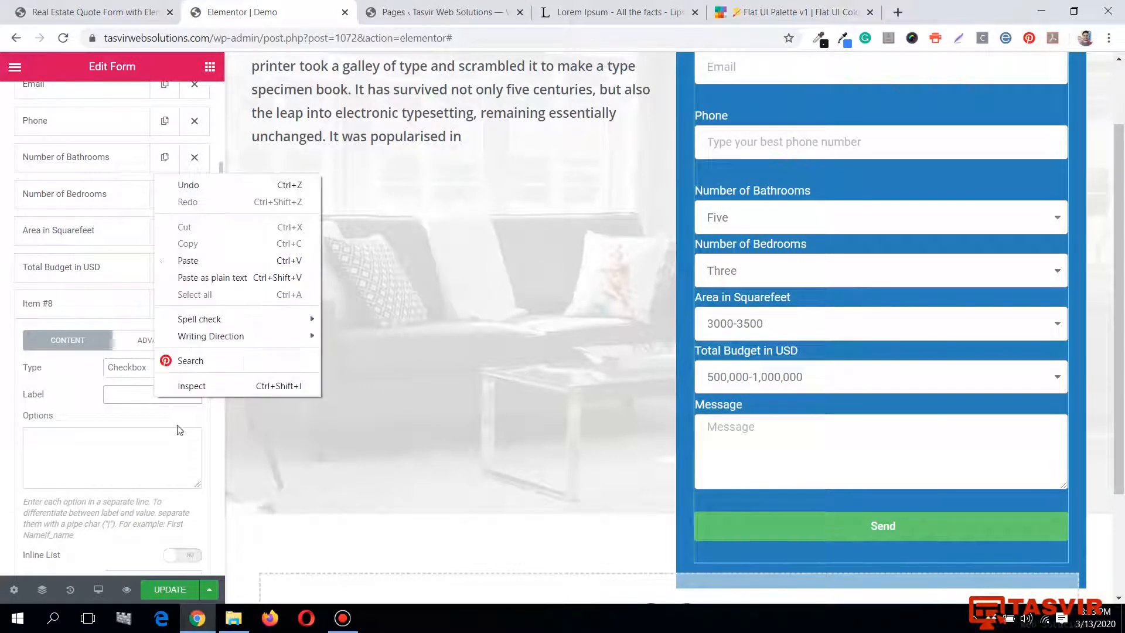
click(176, 261)
Enter Gym, Parking and School as the first Features & Benefits options, one per line.
click(90, 435)
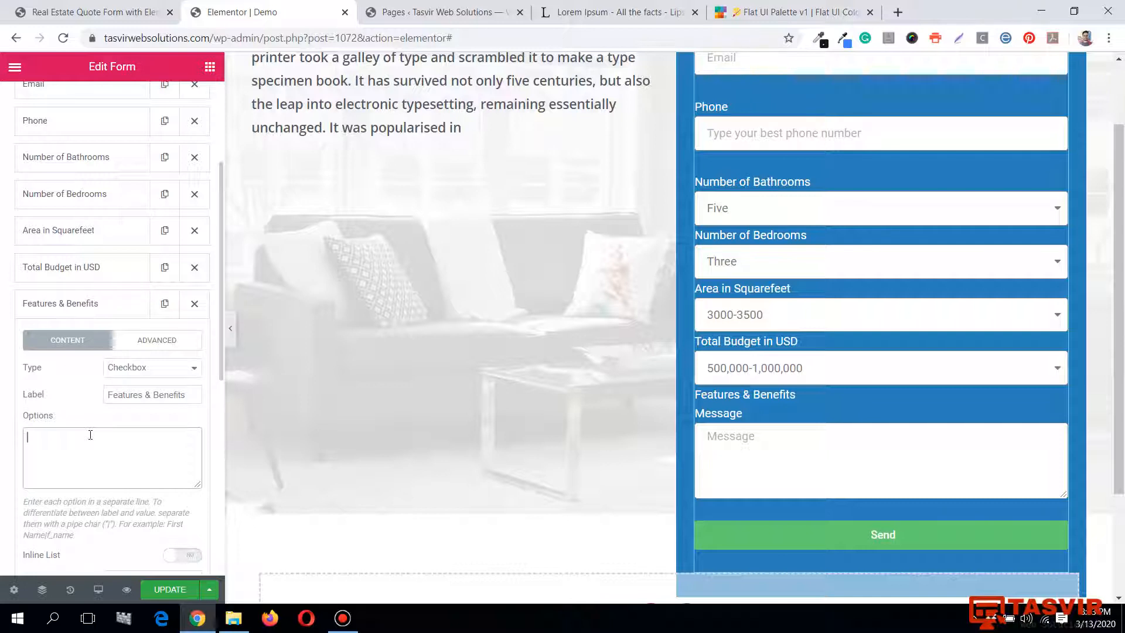
text(S)
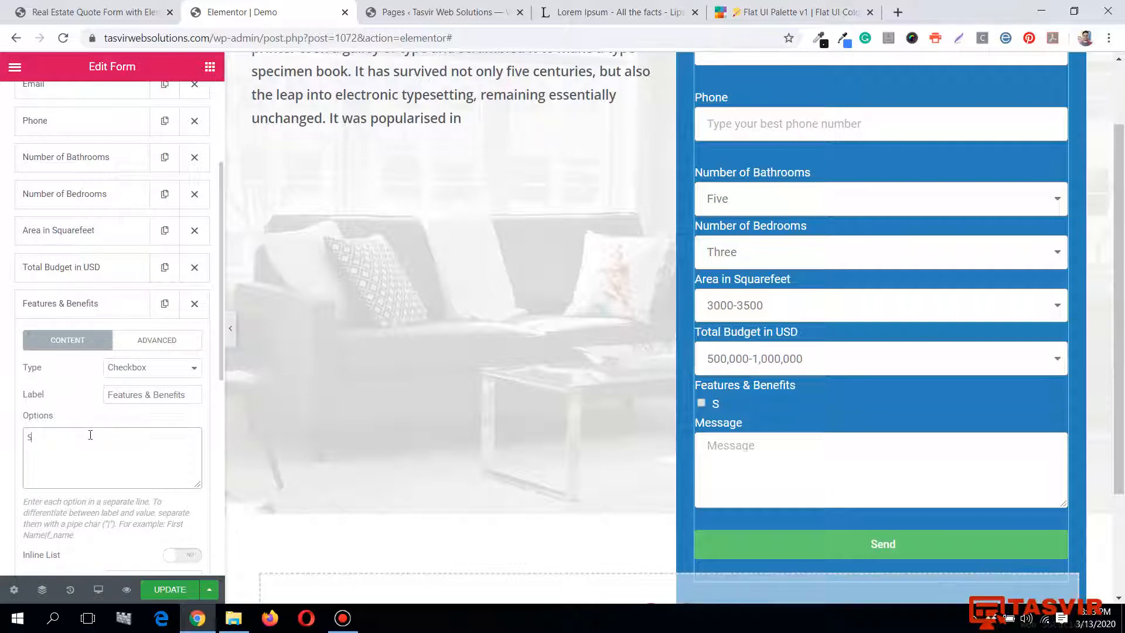
key(BackSpace)
text(Gym)
key(Return)
text(Parking)
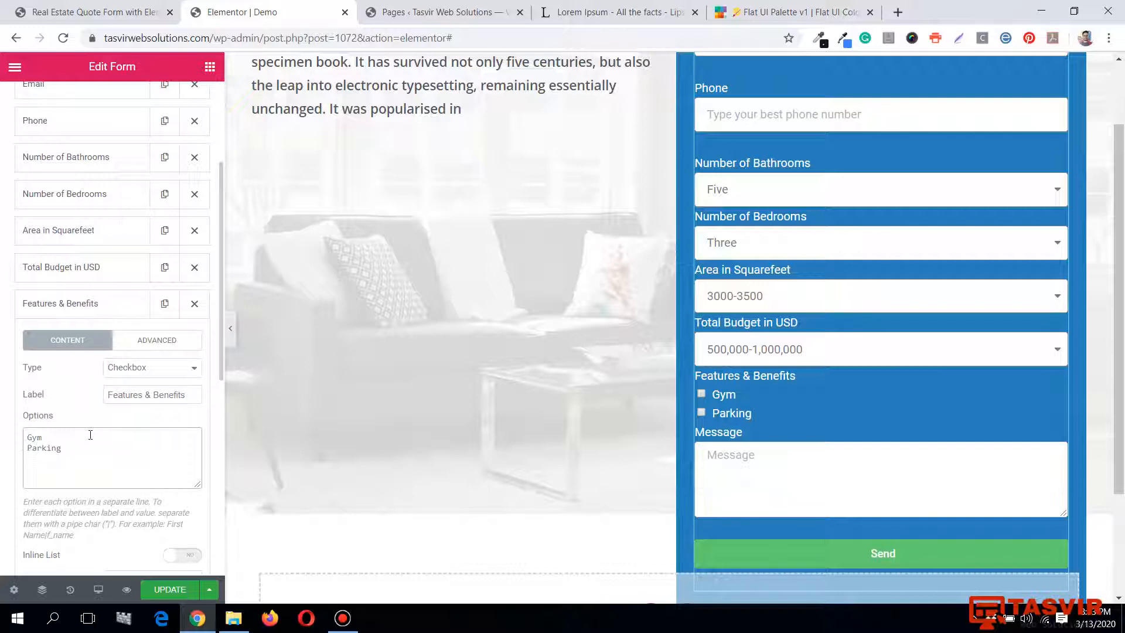
key(Return)
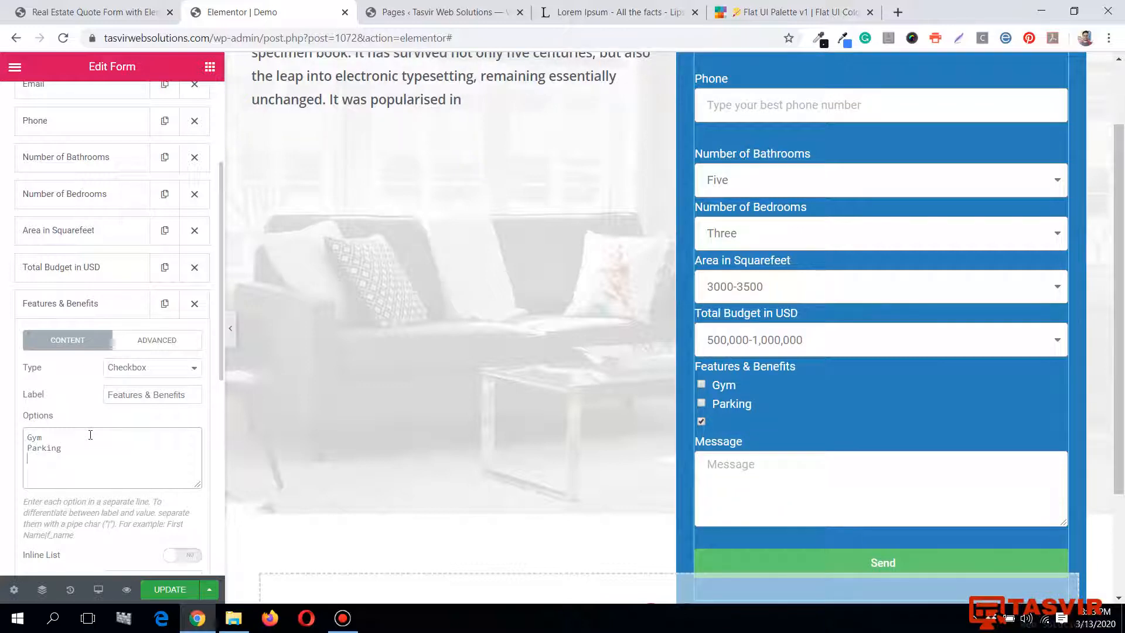
text(School)
key(Return)
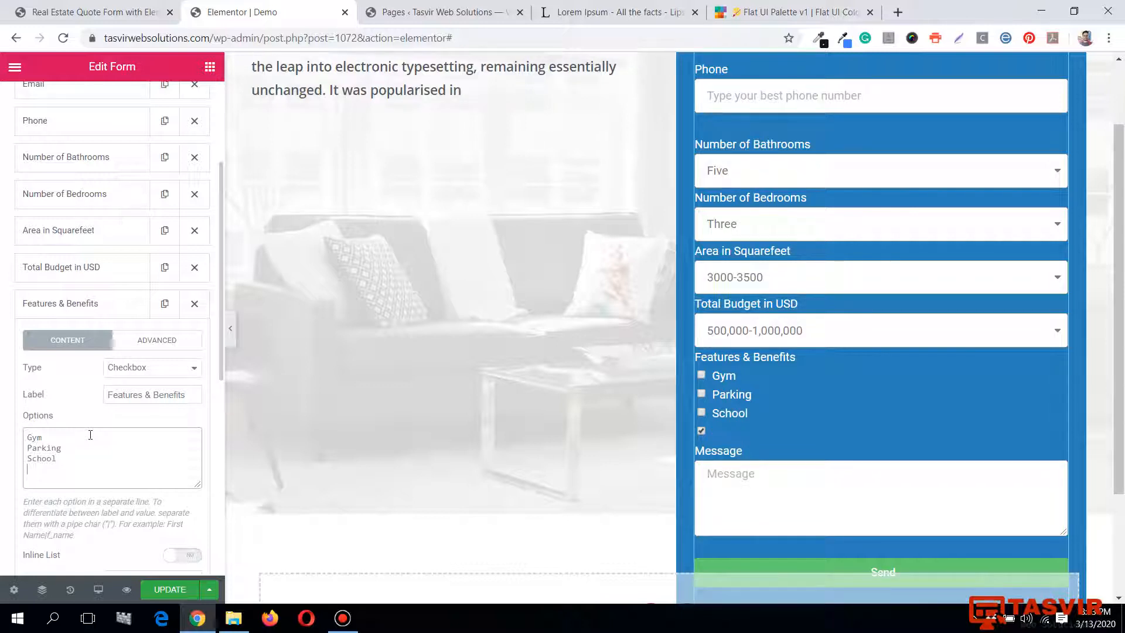
Add Shopping malls, Movie Theatre and Spa to the Features & Benefits options, one per line, and collapse the field.
text(Shopping ma)
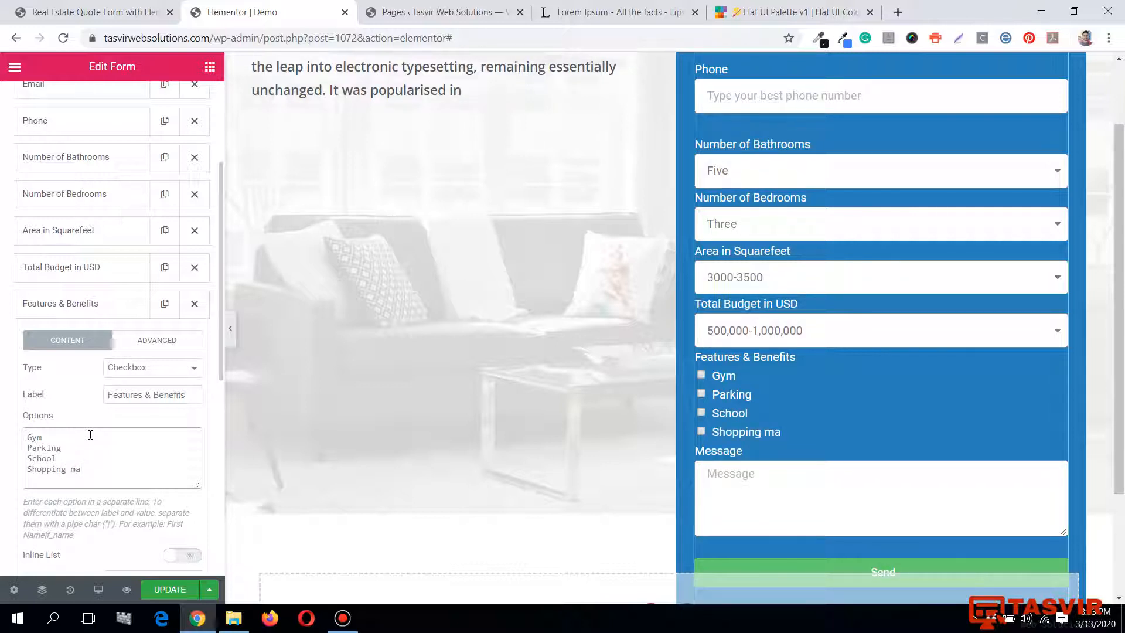
text(lls)
key(Return)
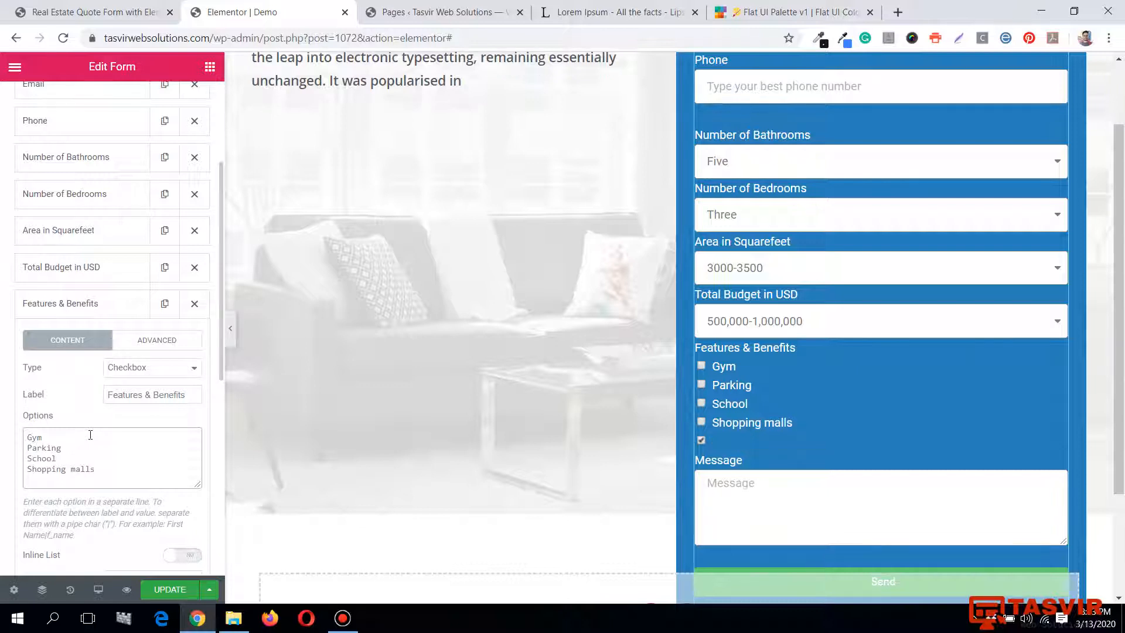
text(Cine)
text(Mo)
text(vie Theatr)
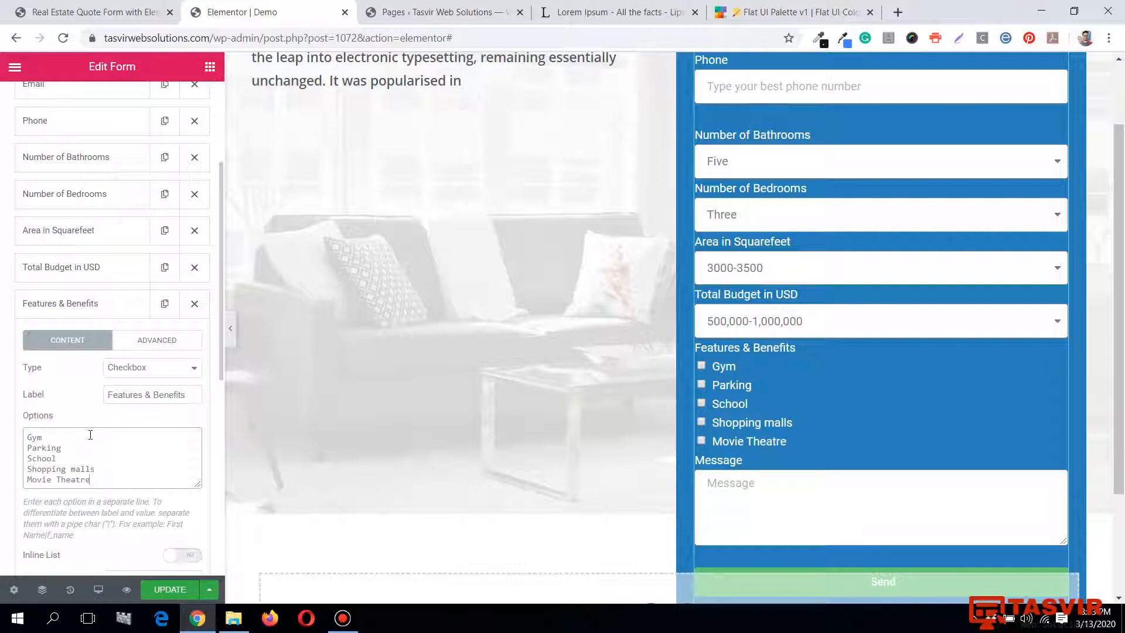
text(e)
key(Return)
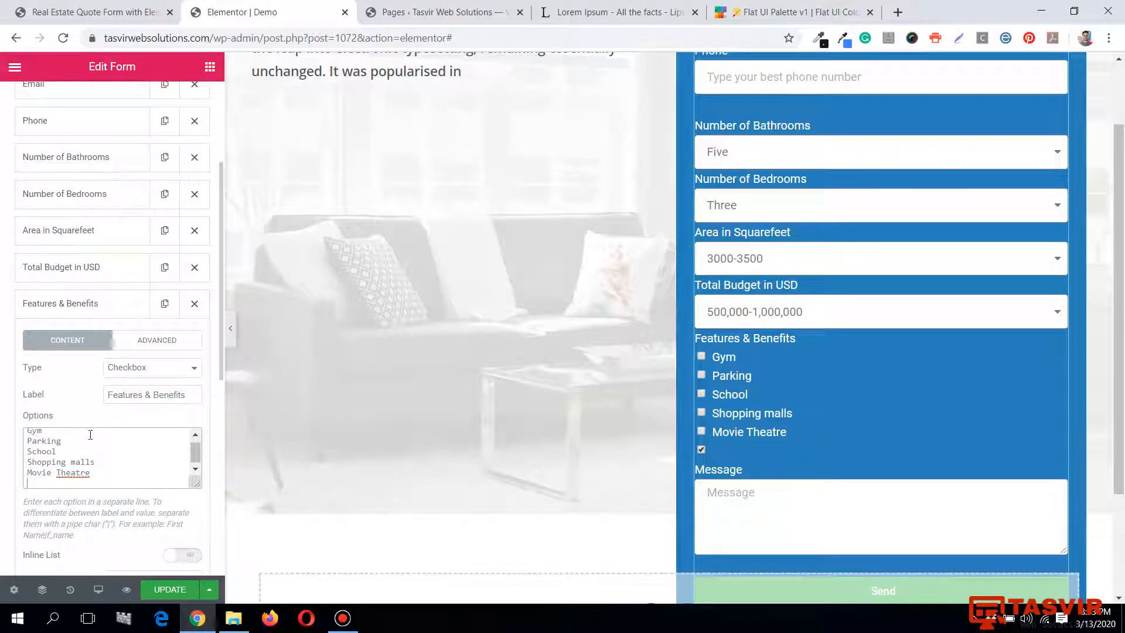
text(Spa)
click(94, 303)
Reopen the Features & Benefits checkbox field and turn on Inline List for its options.
scroll(852, 378, up, 2)
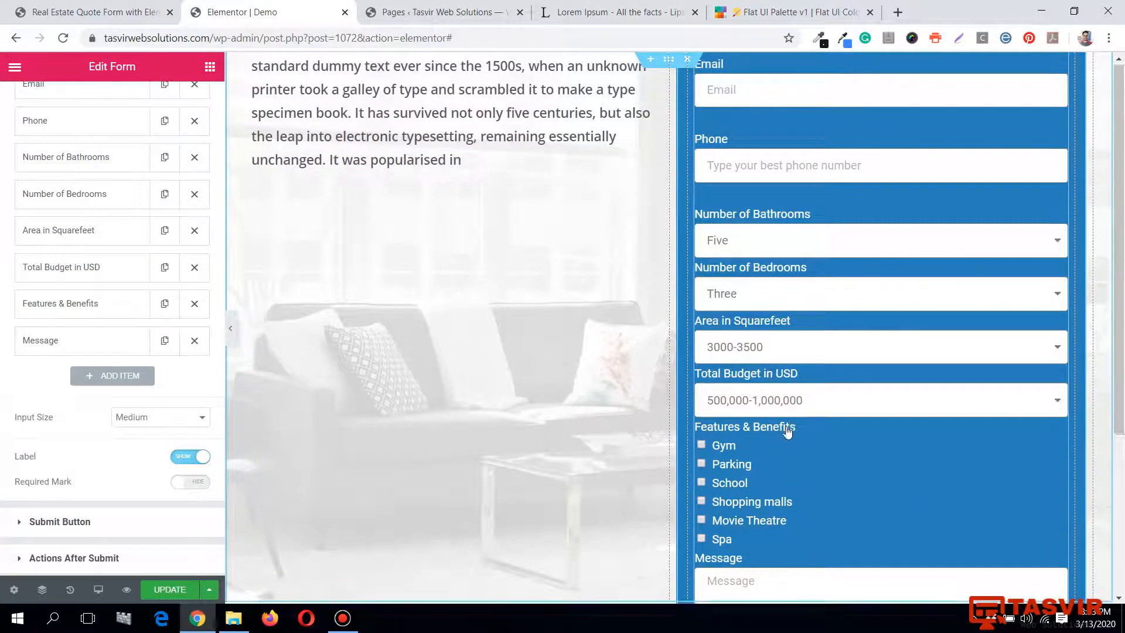
scroll(784, 427, down, 2)
scroll(755, 335, up, 2)
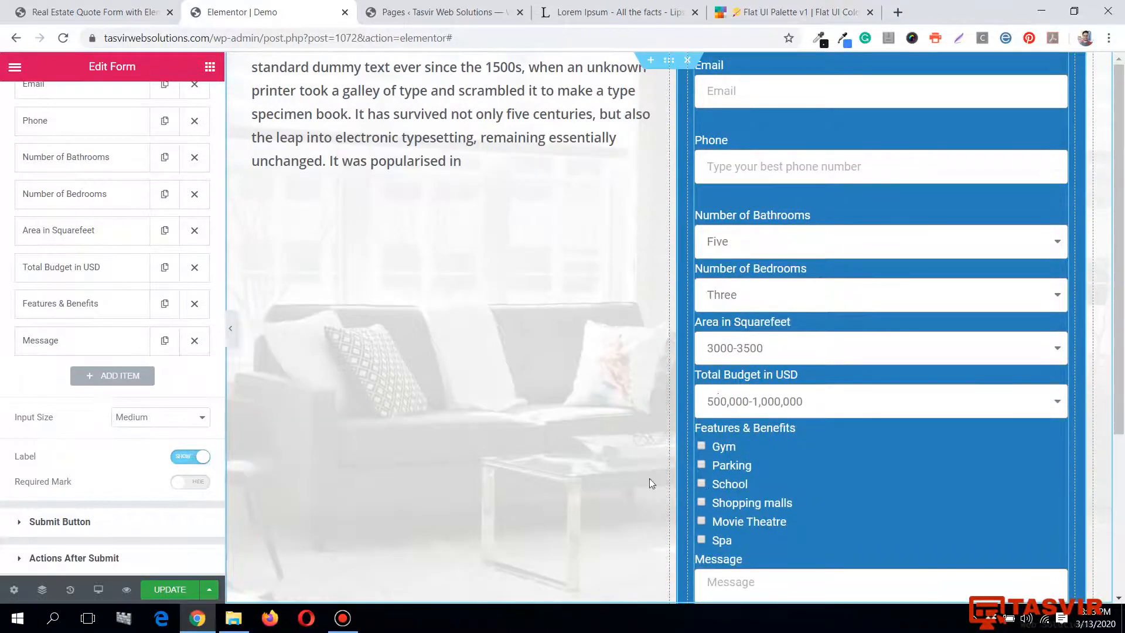
scroll(909, 488, down, 3)
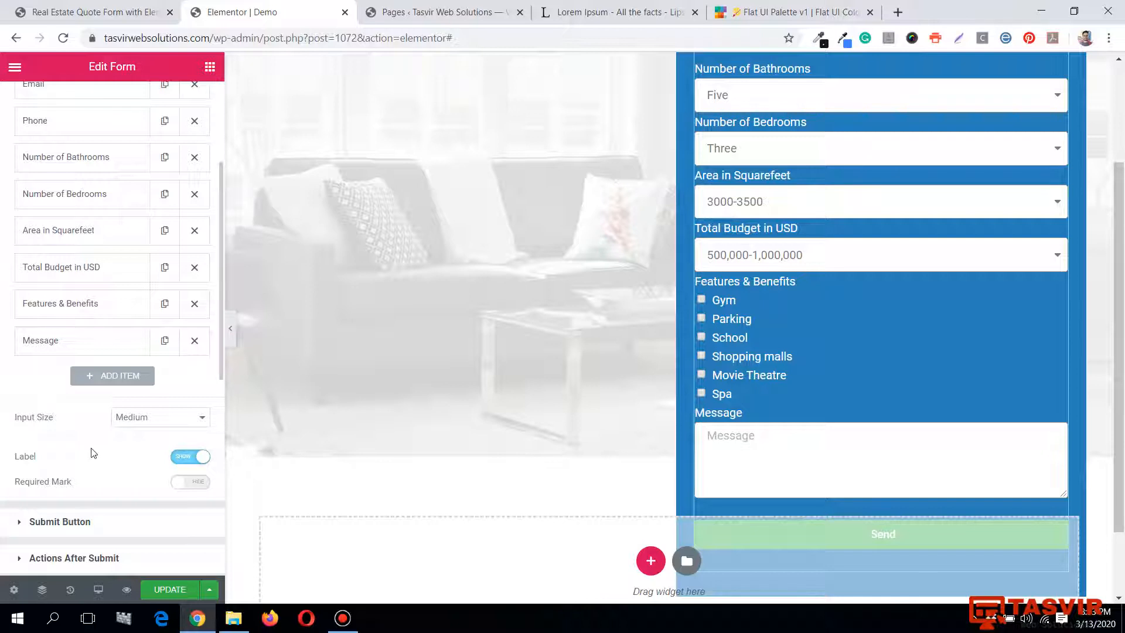
click(82, 304)
scroll(114, 422, down, 2)
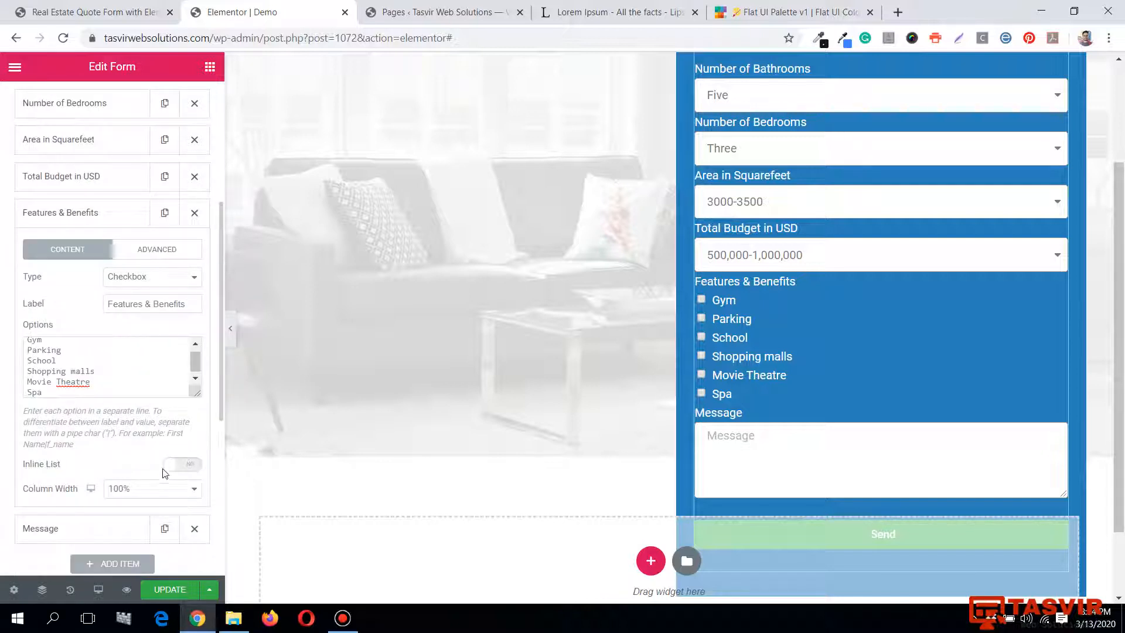
click(182, 464)
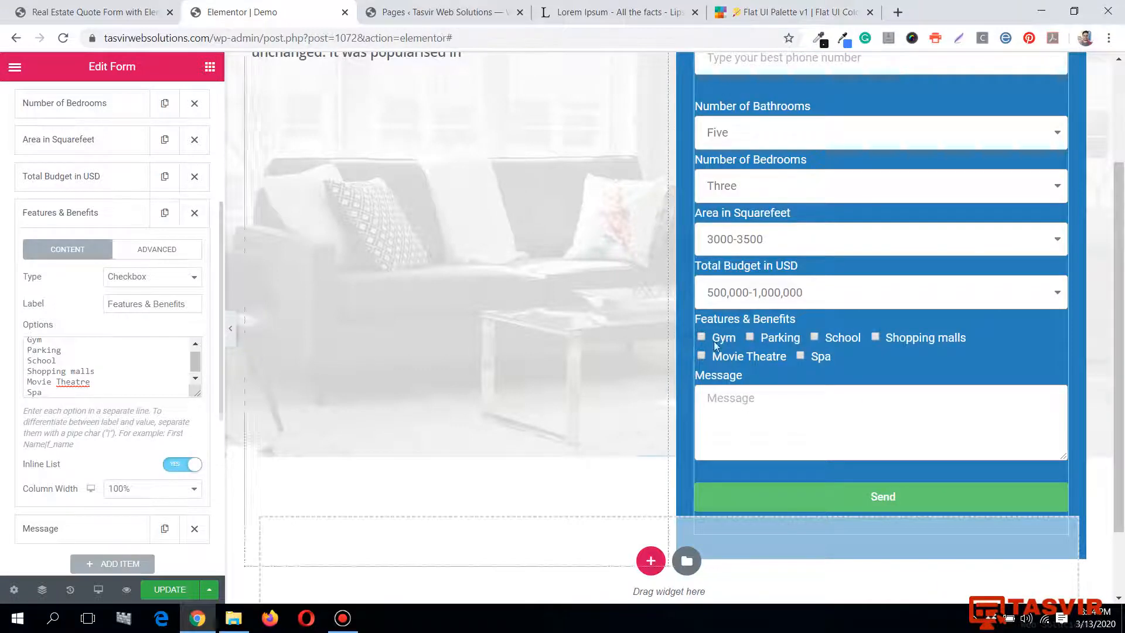
Collapse the Features & Benefits field and examine the form's layout in the preview from the Name field to the Send button.
scroll(717, 400, up, 1)
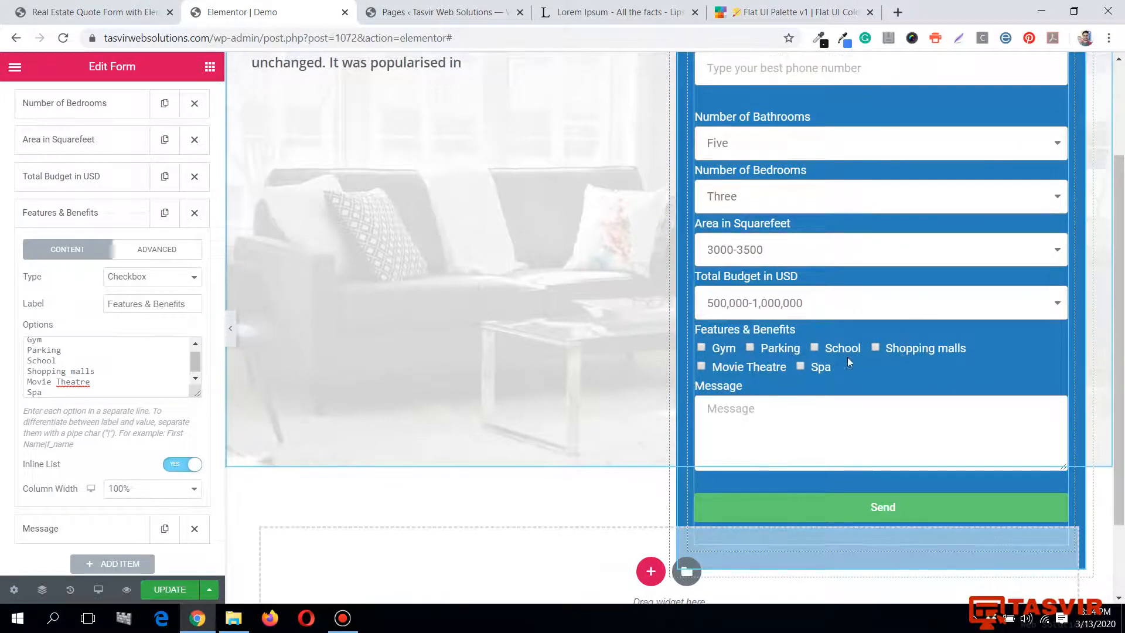
scroll(812, 359, up, 3)
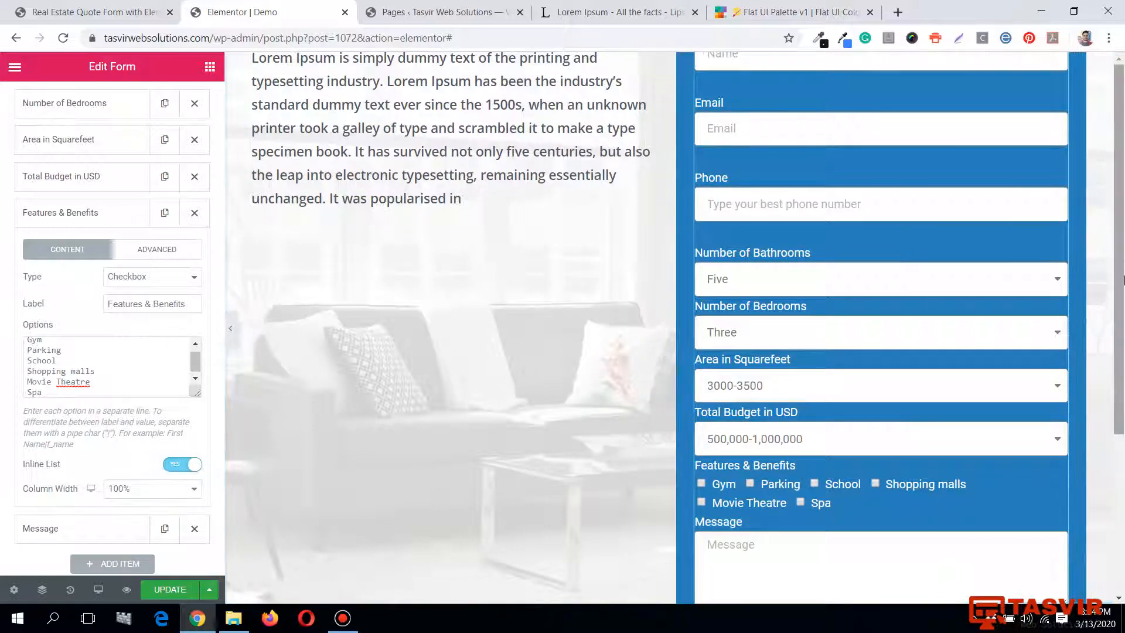
scroll(702, 287, down, 4)
scroll(949, 115, up, 4)
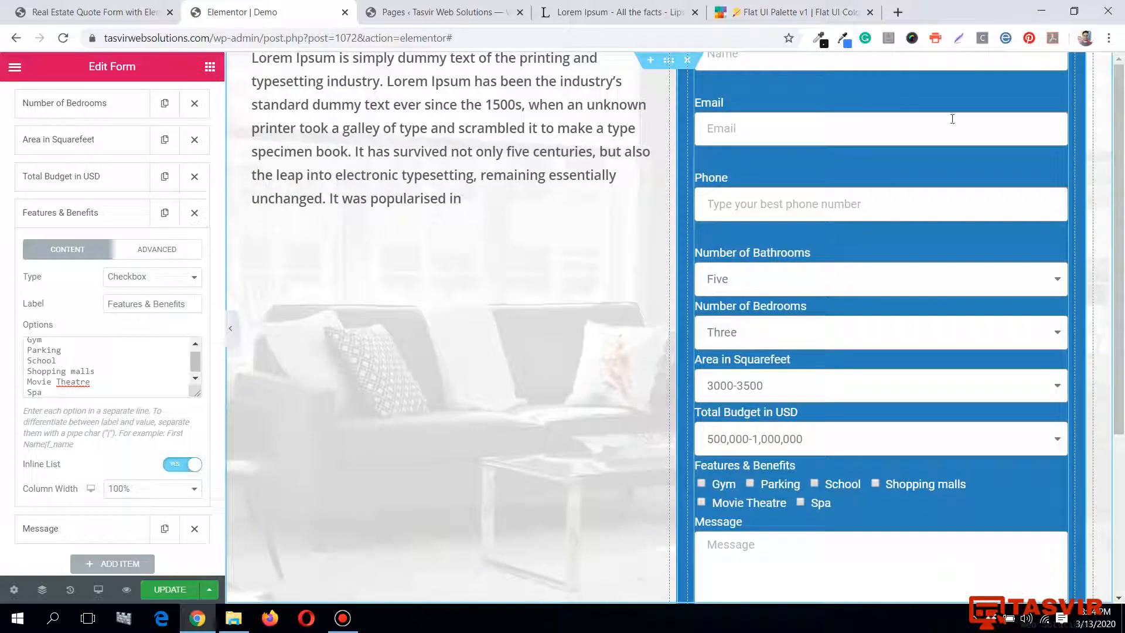
click(142, 214)
scroll(755, 193, down, 4)
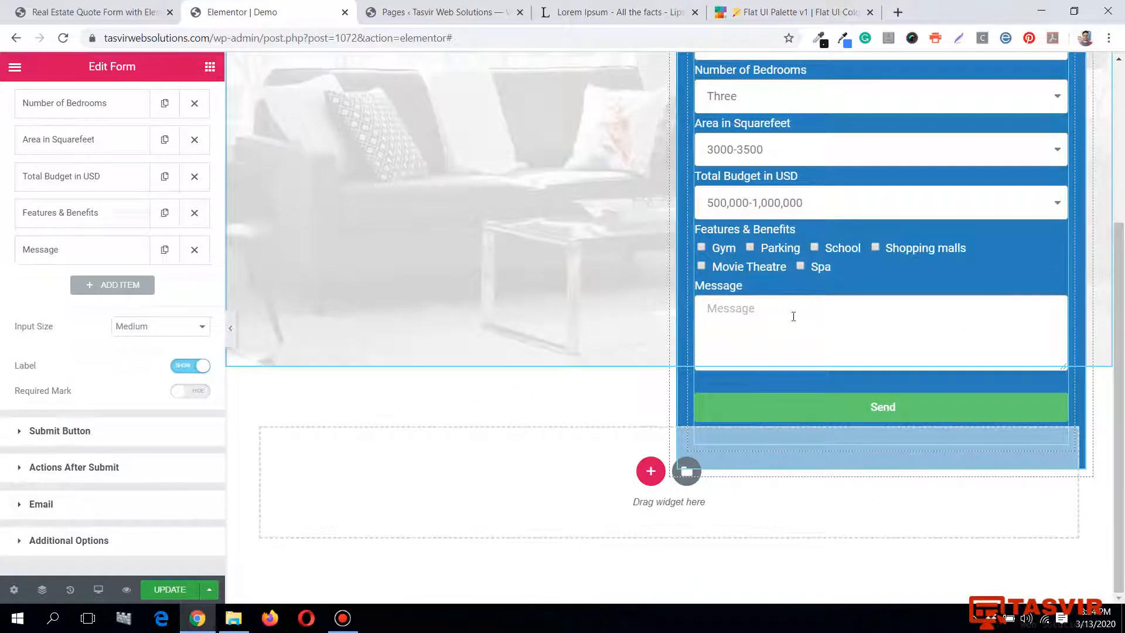
scroll(794, 317, up, 4)
scroll(797, 322, down, 4)
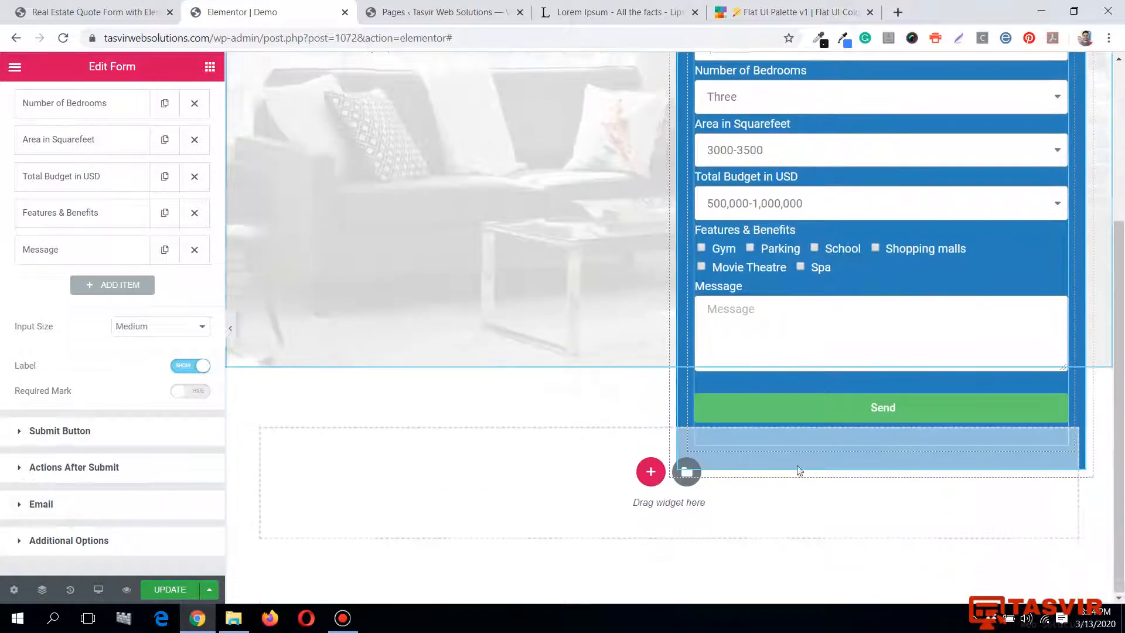
scroll(747, 212, up, 4)
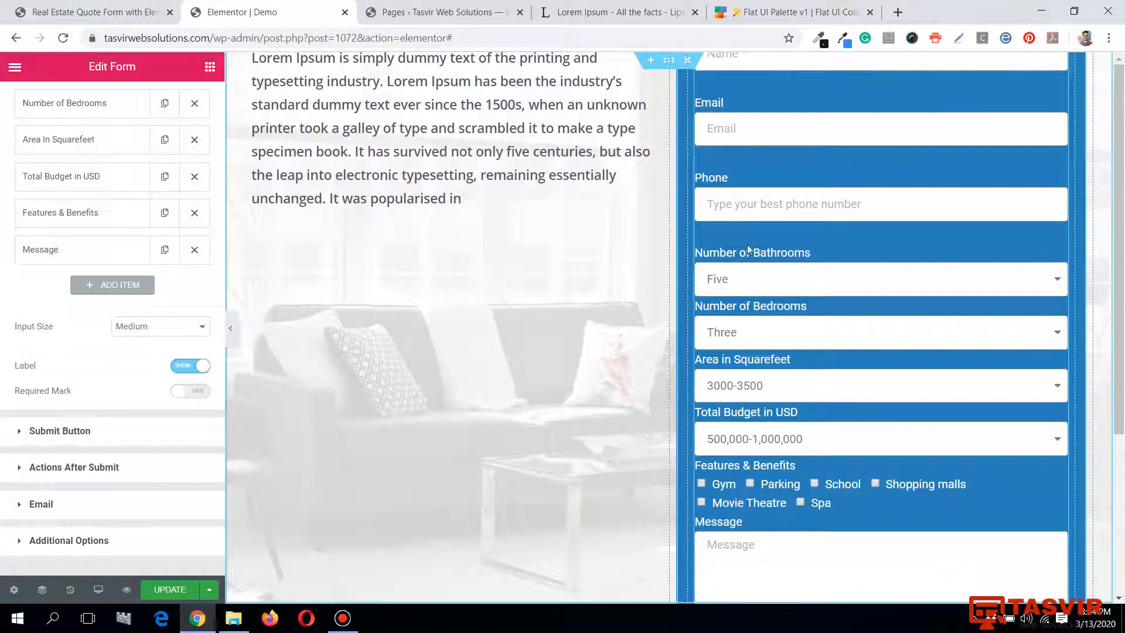
scroll(747, 244, down, 4)
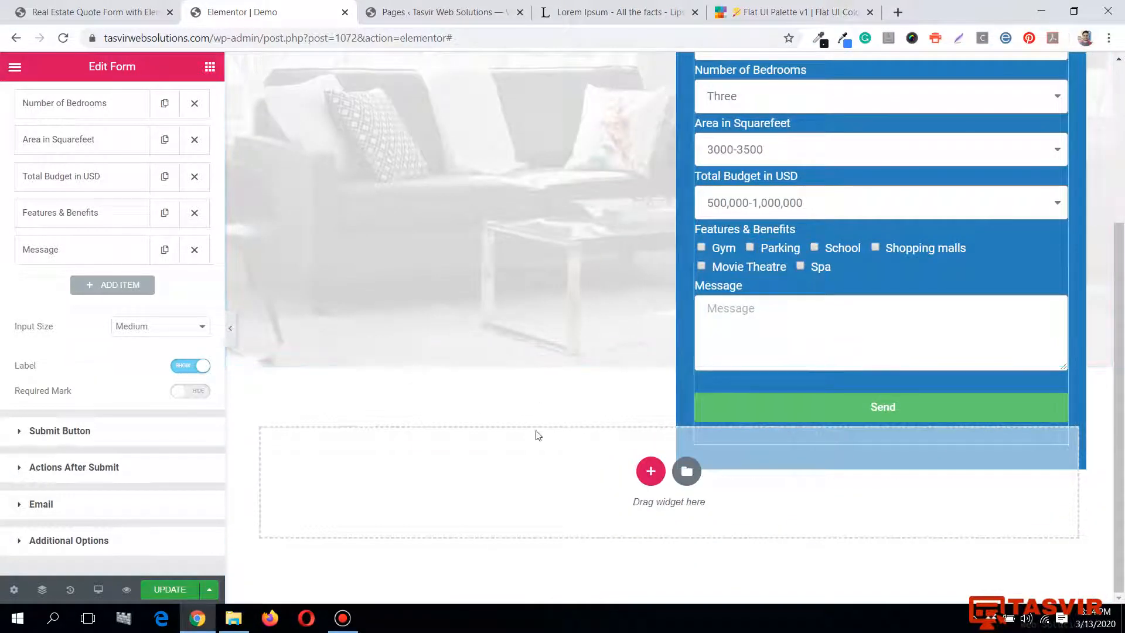
scroll(500, 266, up, 4)
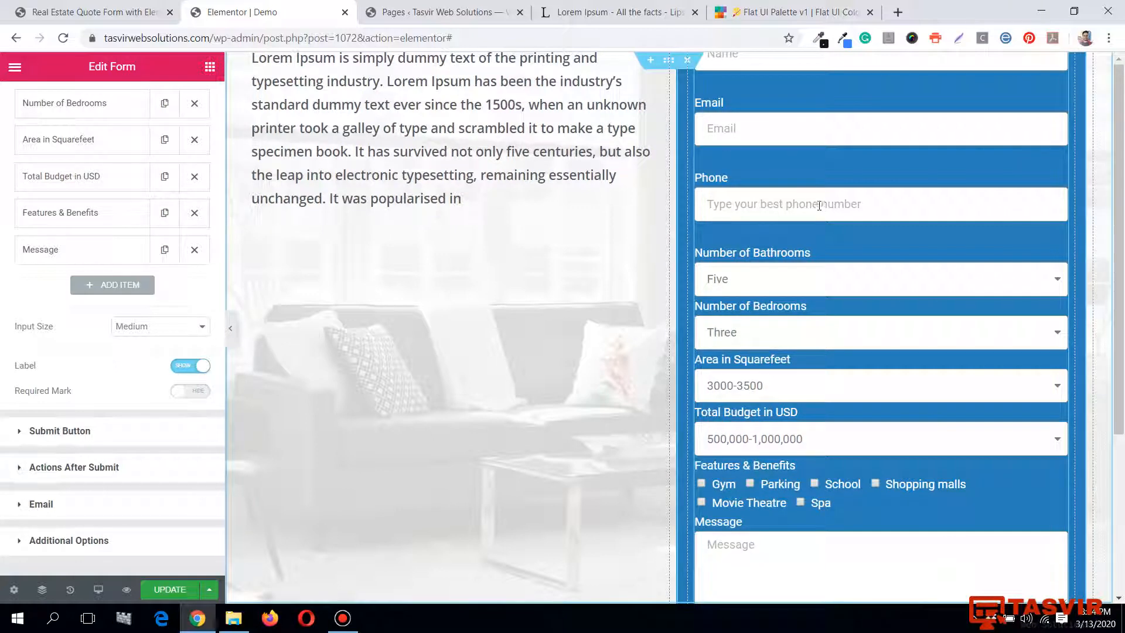
Set the Name field's column width to 50% and collapse the field.
scroll(63, 227, up, 4)
click(69, 237)
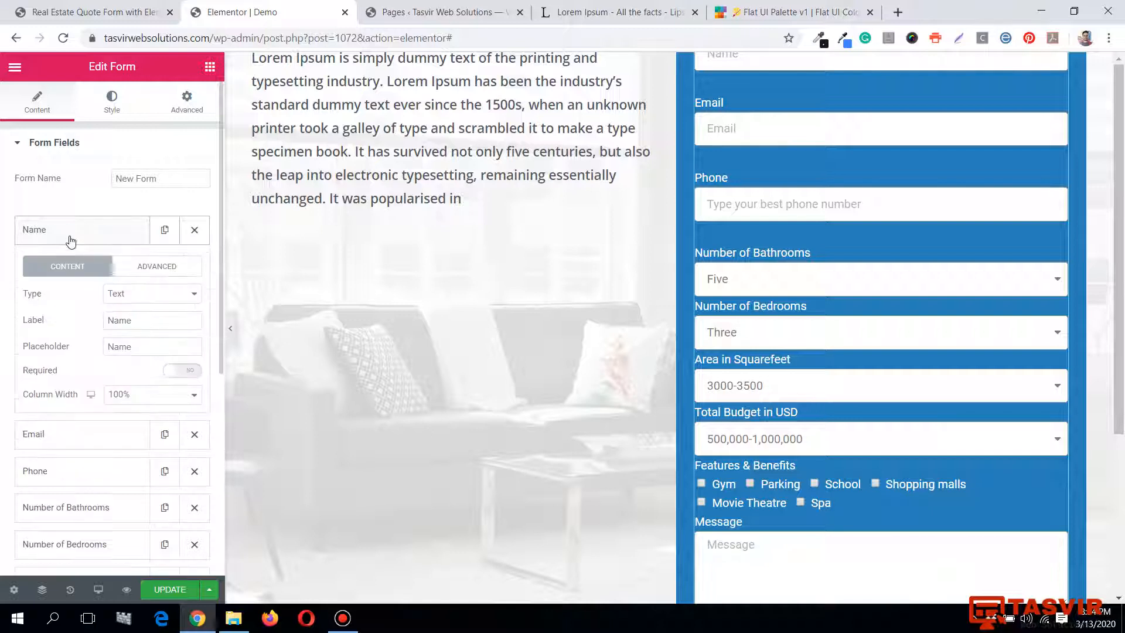
click(123, 403)
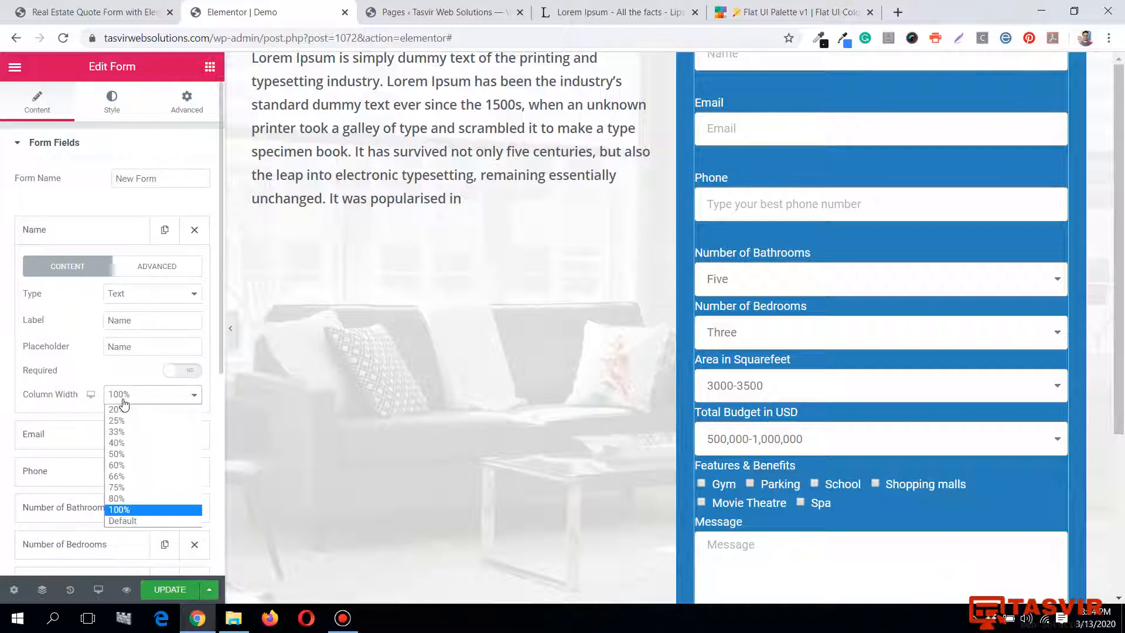
click(129, 458)
click(82, 238)
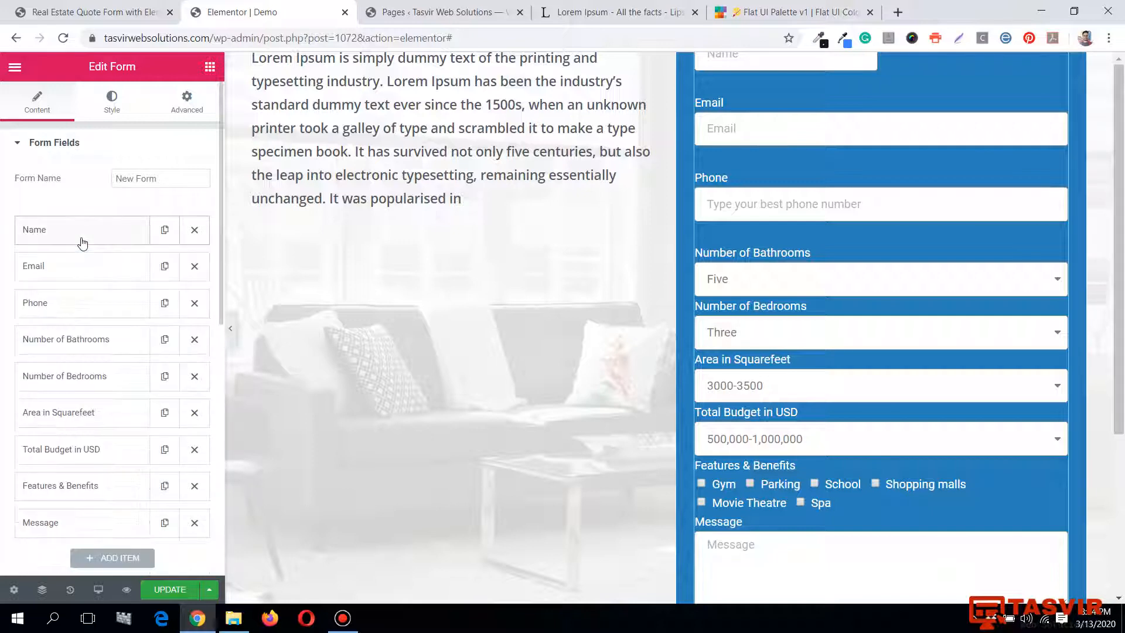
Set the Email field's column width to 50% and collapse the field.
click(83, 274)
click(120, 432)
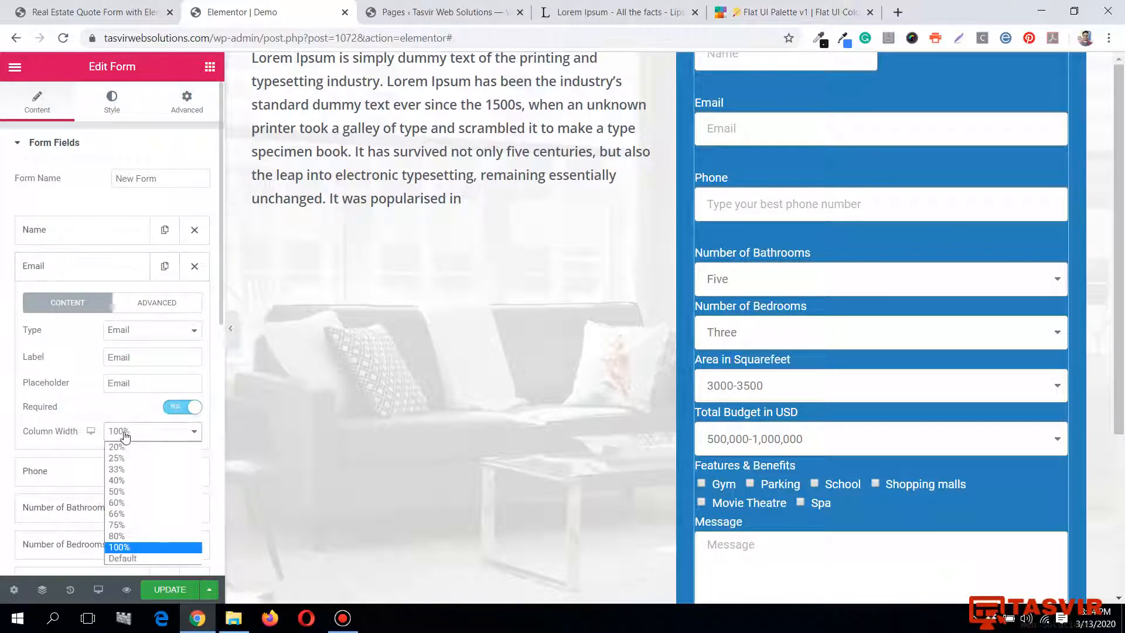
click(133, 491)
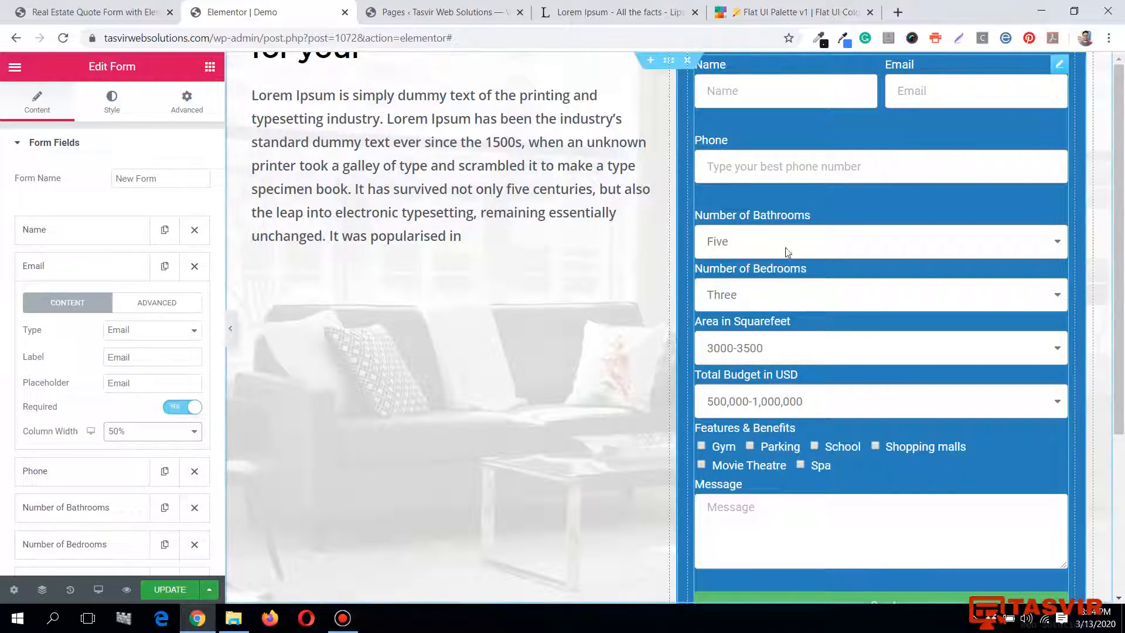
click(356, 618)
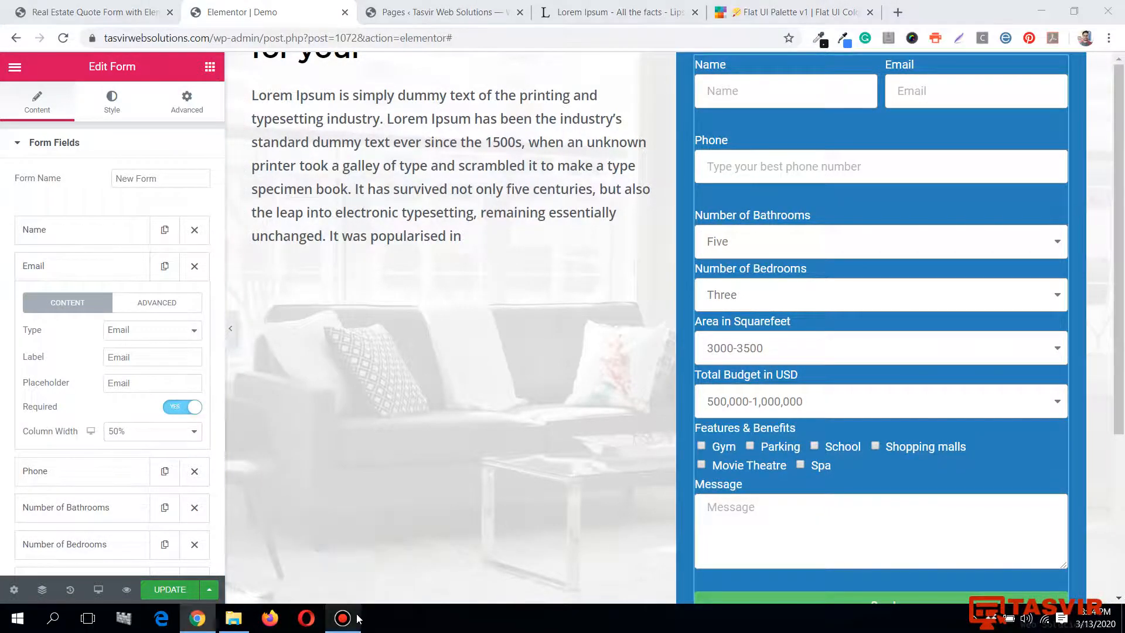
click(356, 618)
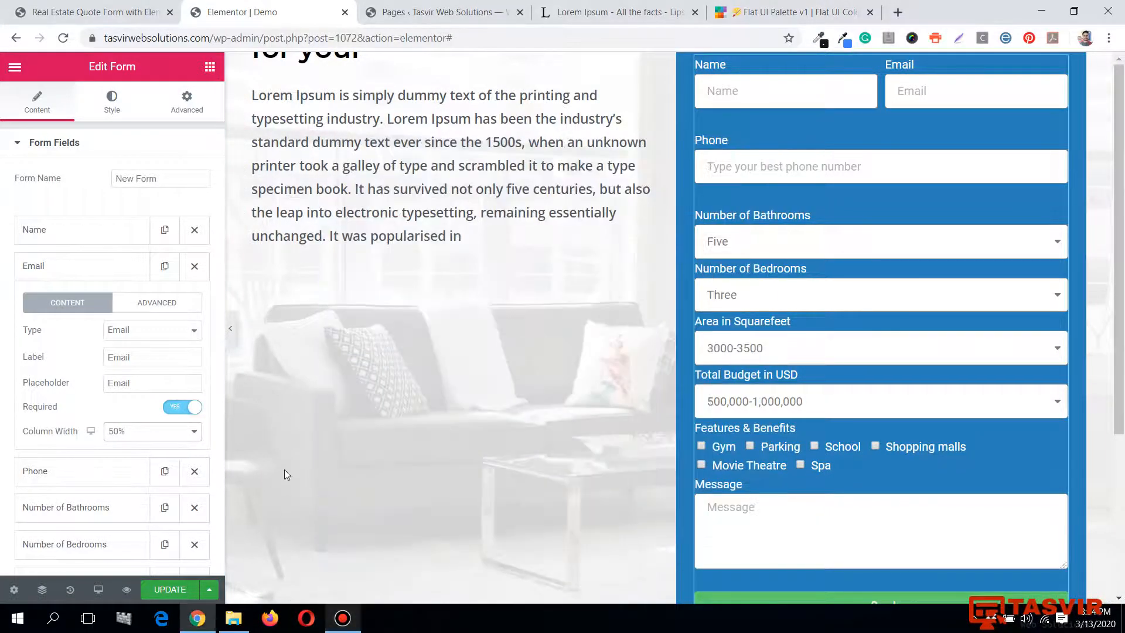
click(102, 274)
Set the Number of Bathrooms field's column width to 50% and collapse the field.
click(92, 346)
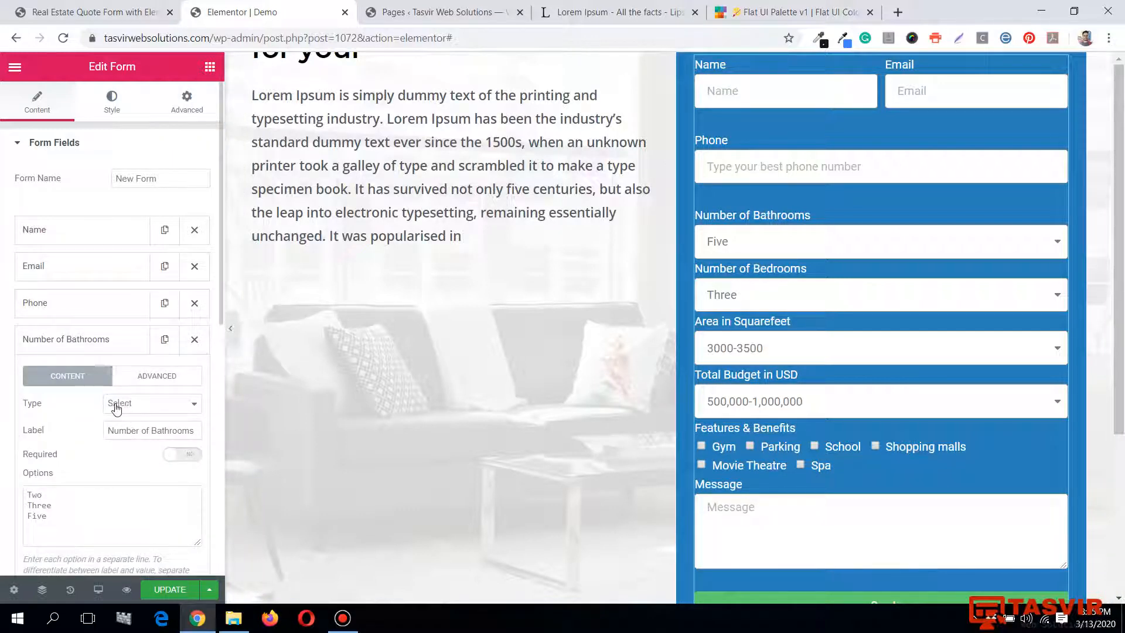
scroll(117, 410, down, 3)
click(128, 461)
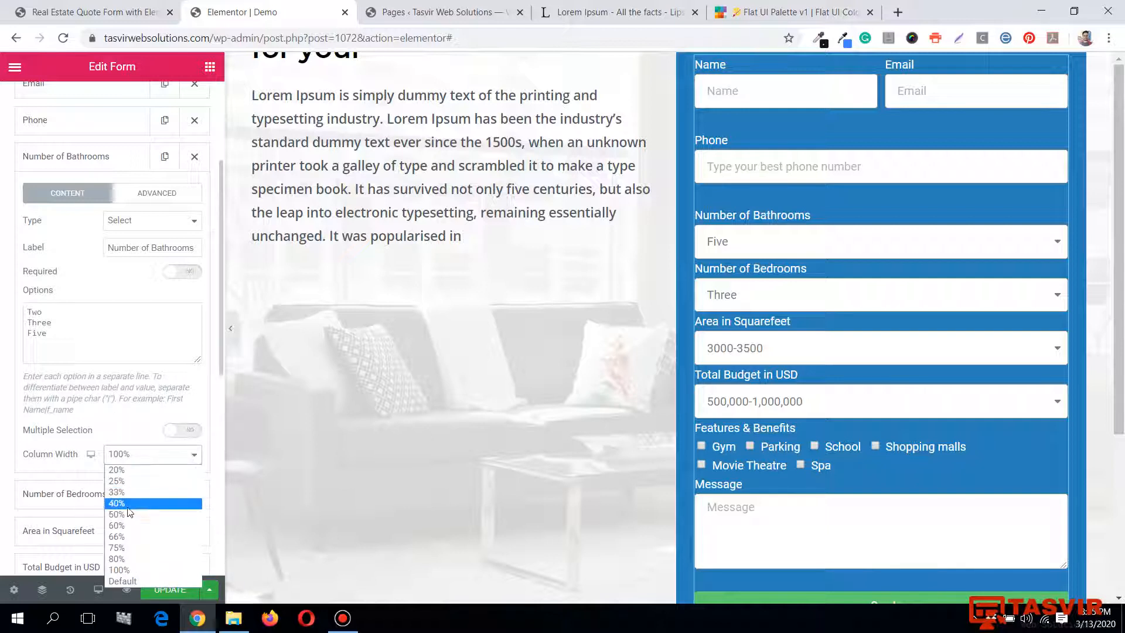
click(124, 530)
click(88, 156)
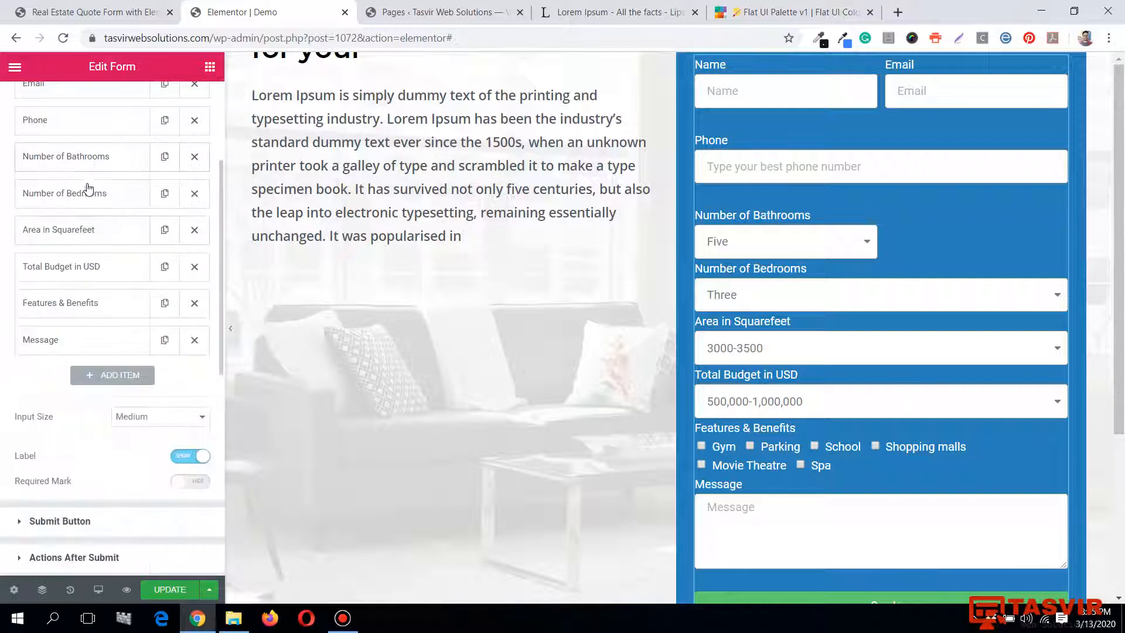
Set the Number of Bedrooms field's column width to 50% and collapse the field.
click(87, 192)
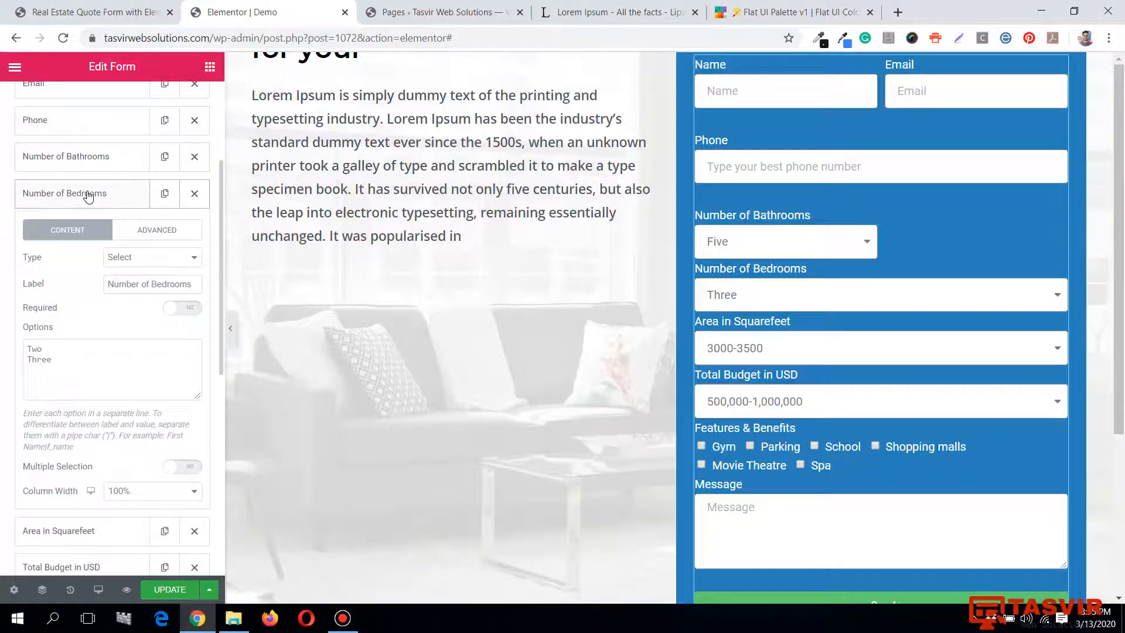
click(153, 492)
click(120, 408)
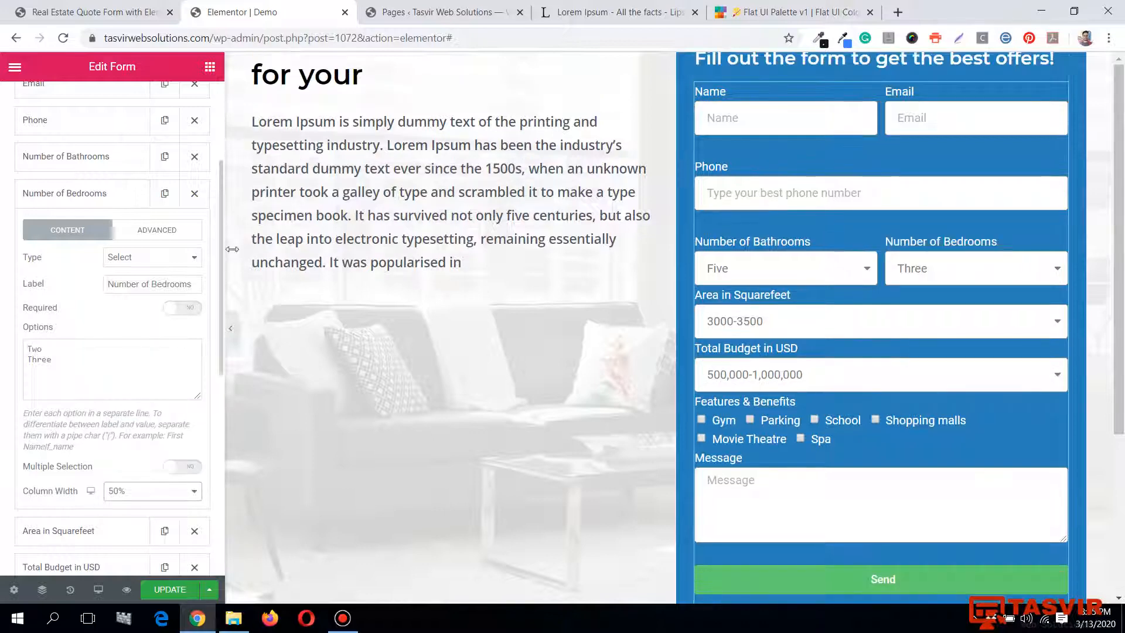
click(97, 205)
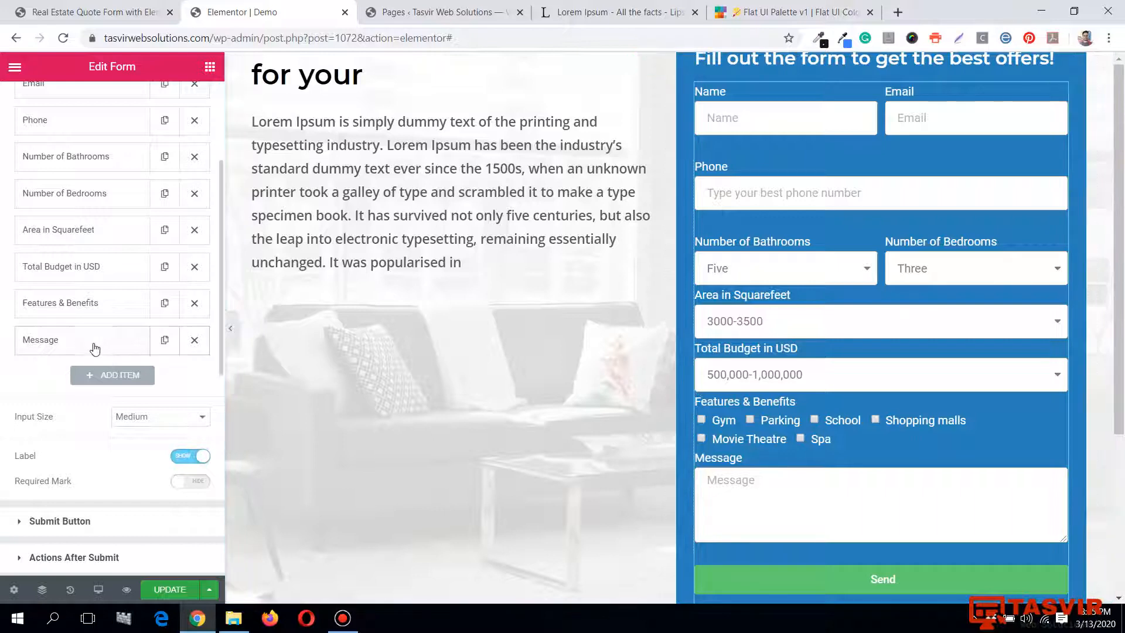
Set the Area in Squarefeet field's column width to 50% and collapse the field.
click(88, 229)
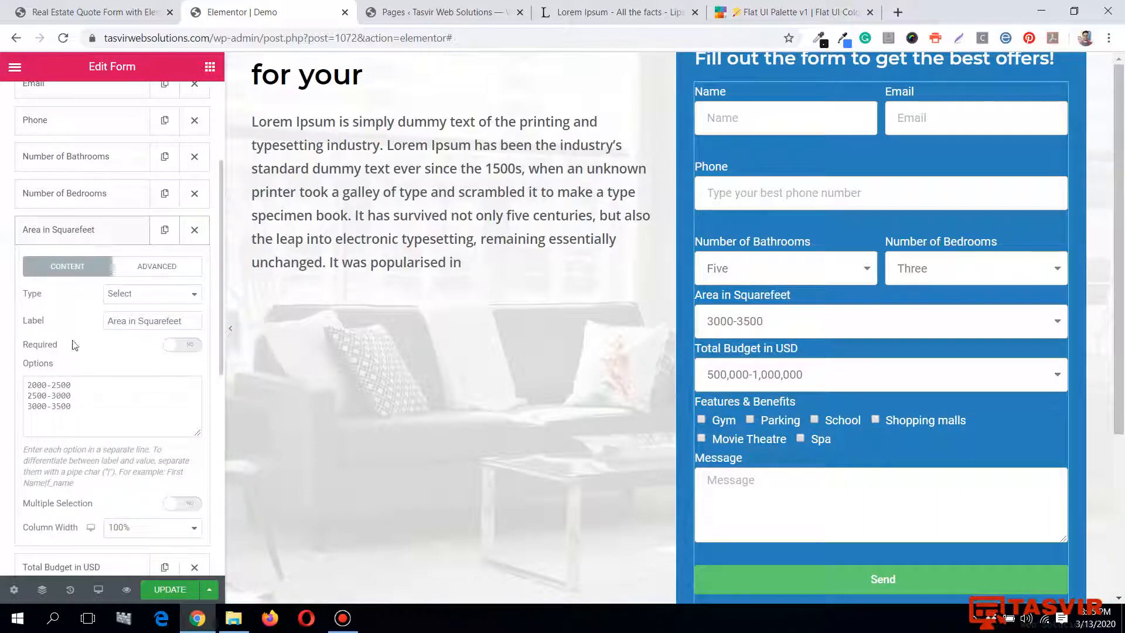
scroll(136, 497, down, 2)
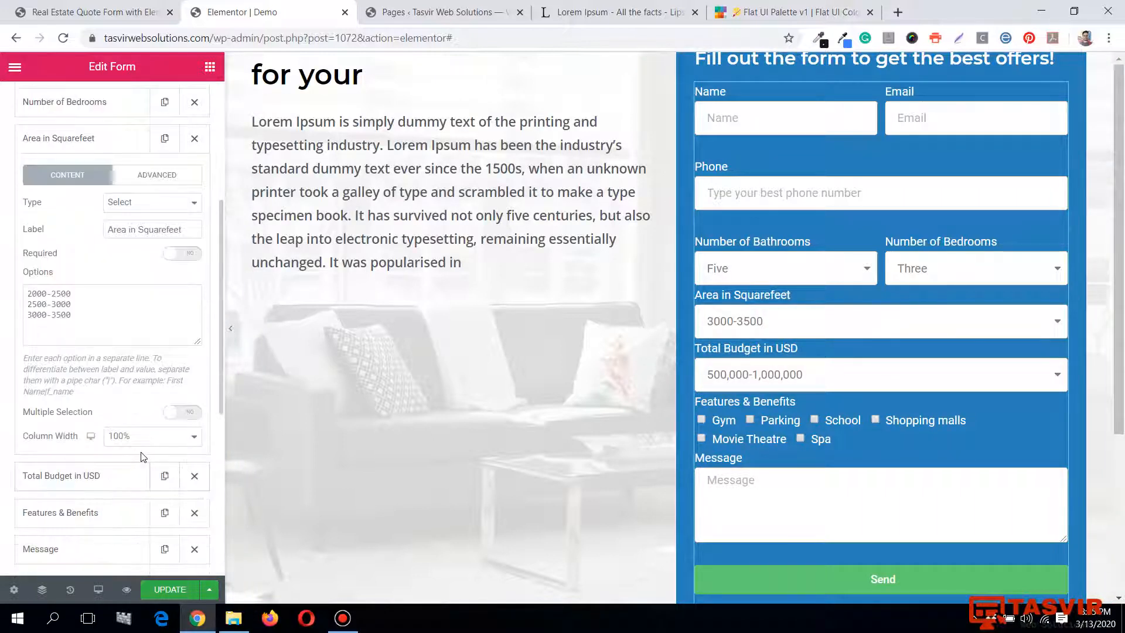
click(143, 436)
click(143, 489)
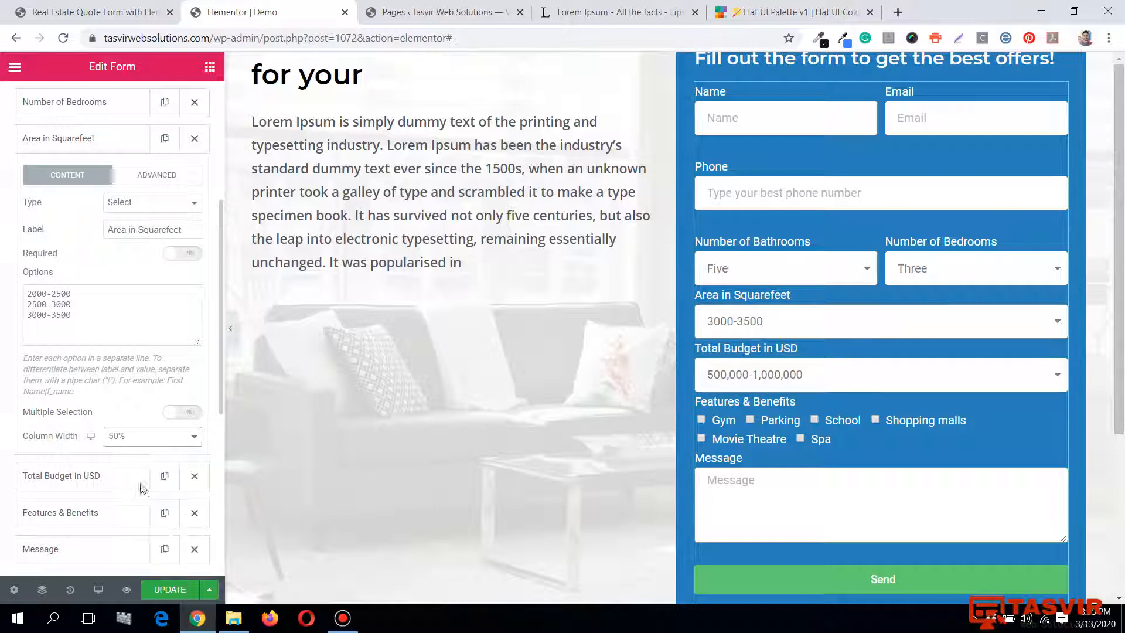
click(111, 147)
Set the Total Budget in USD field's column width to 50%.
click(102, 185)
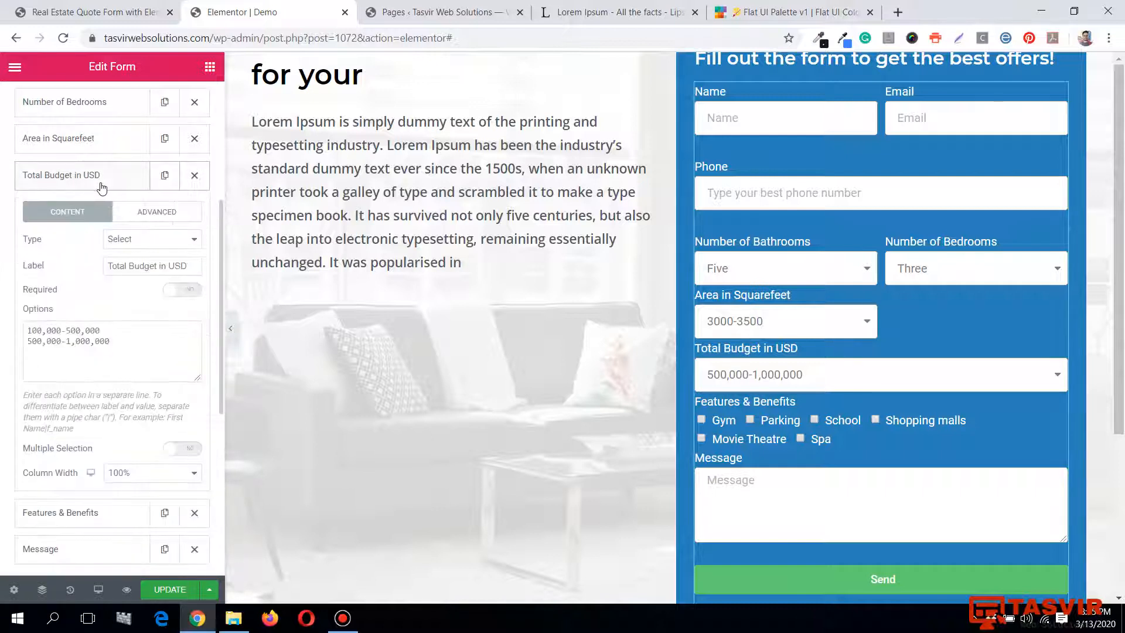
click(125, 479)
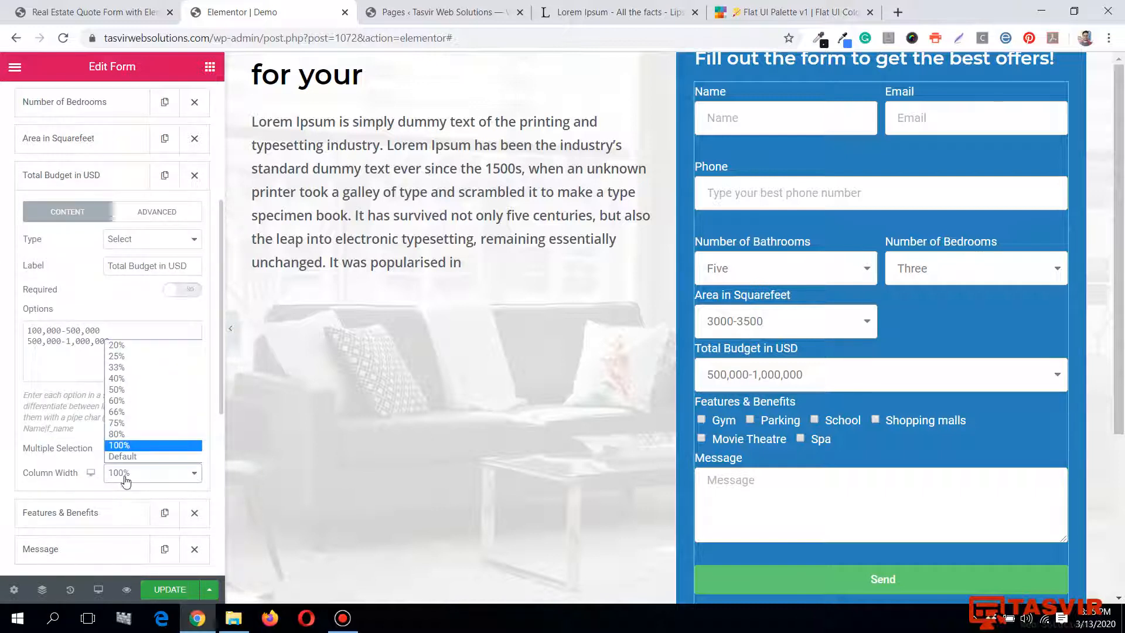
click(126, 390)
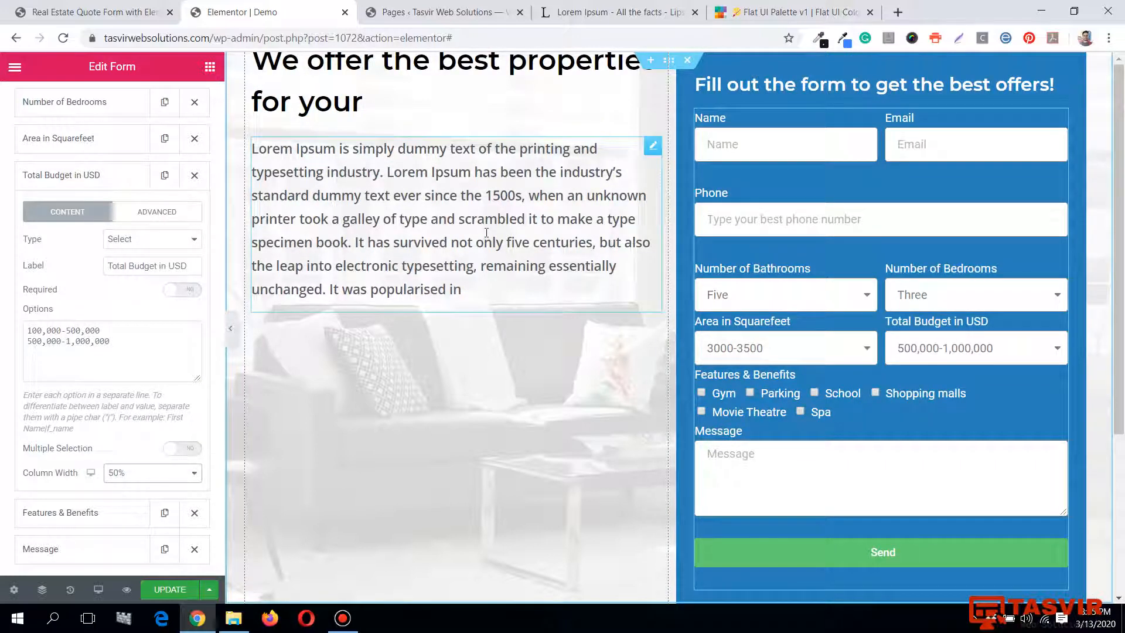
Set the form's columns gap to 9.
click(230, 326)
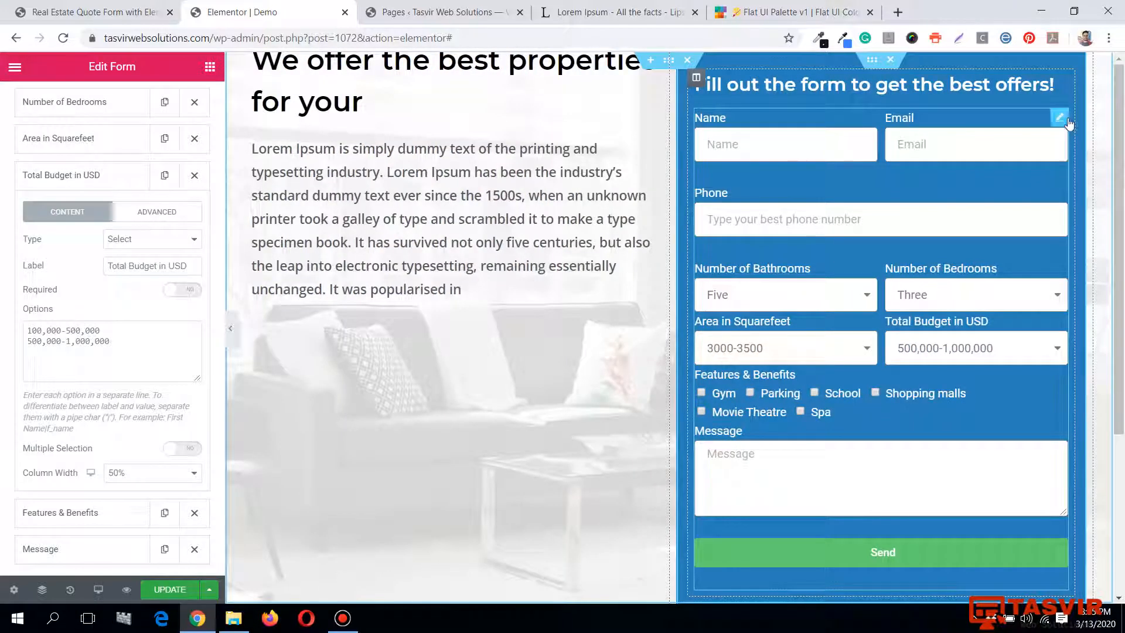
scroll(67, 217, up, 5)
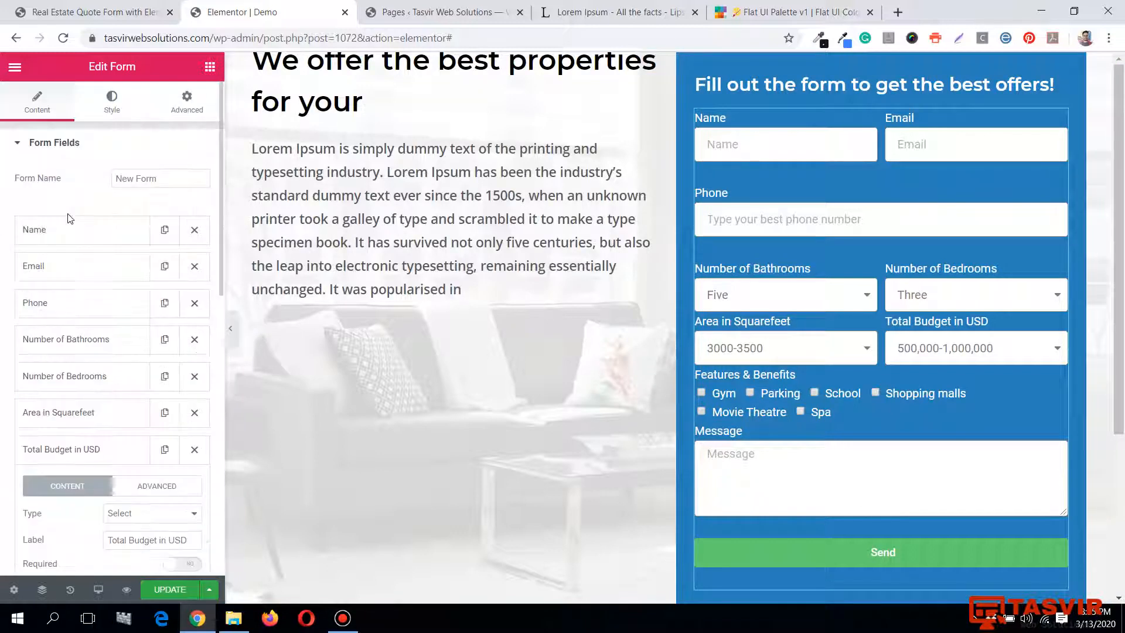
click(112, 102)
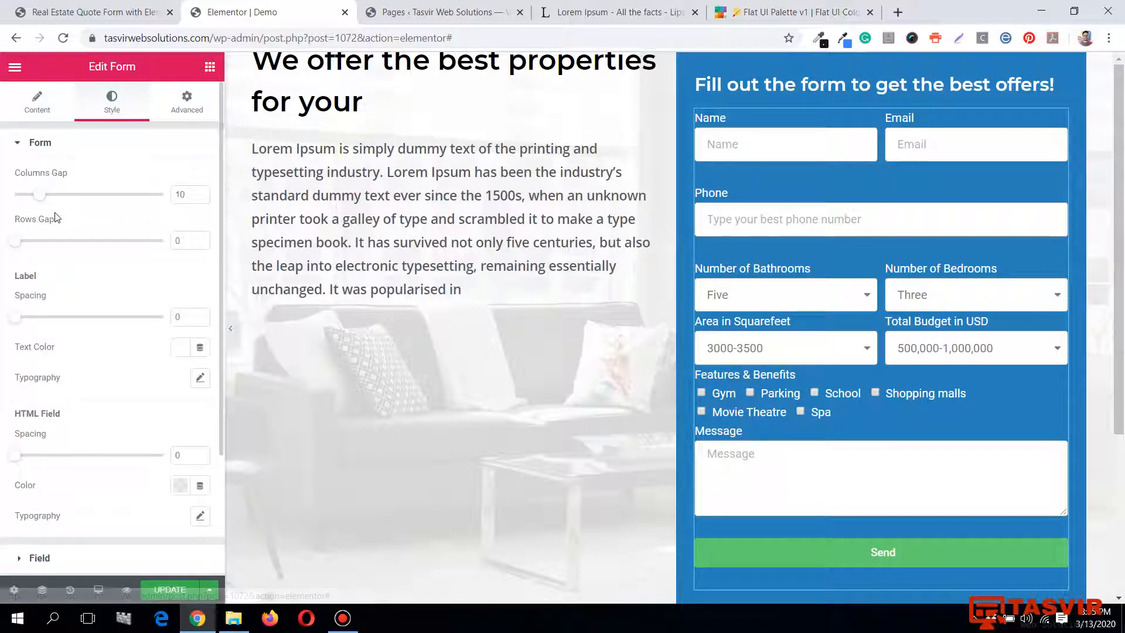
drag(42, 198, 36, 194)
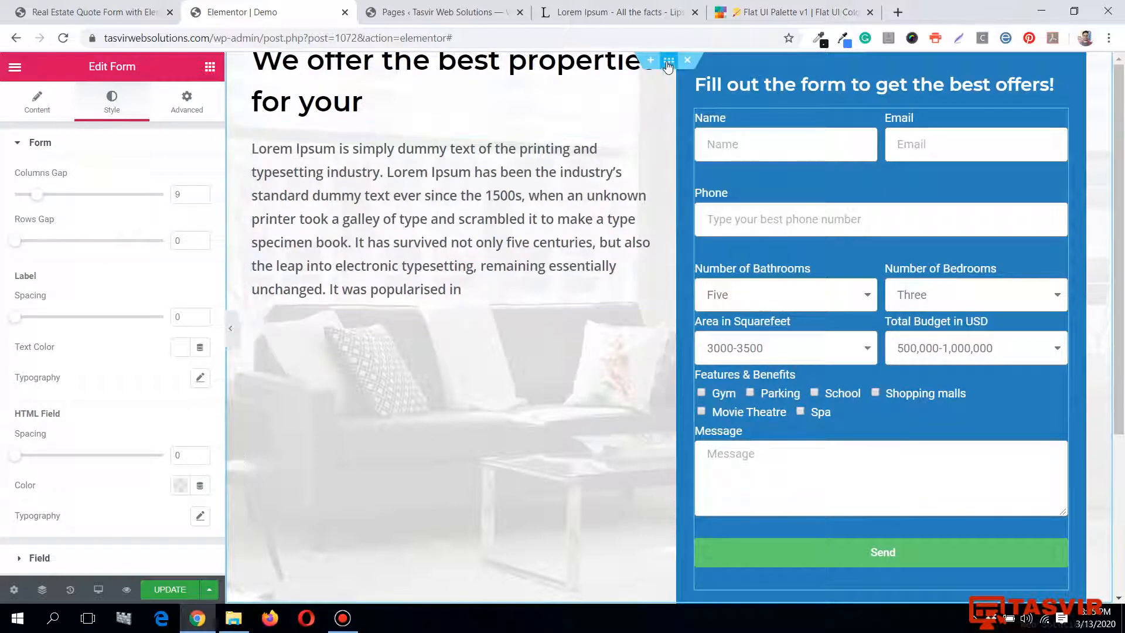
Unlink the section's padding values and set both the top and bottom padding to 50 px.
click(198, 105)
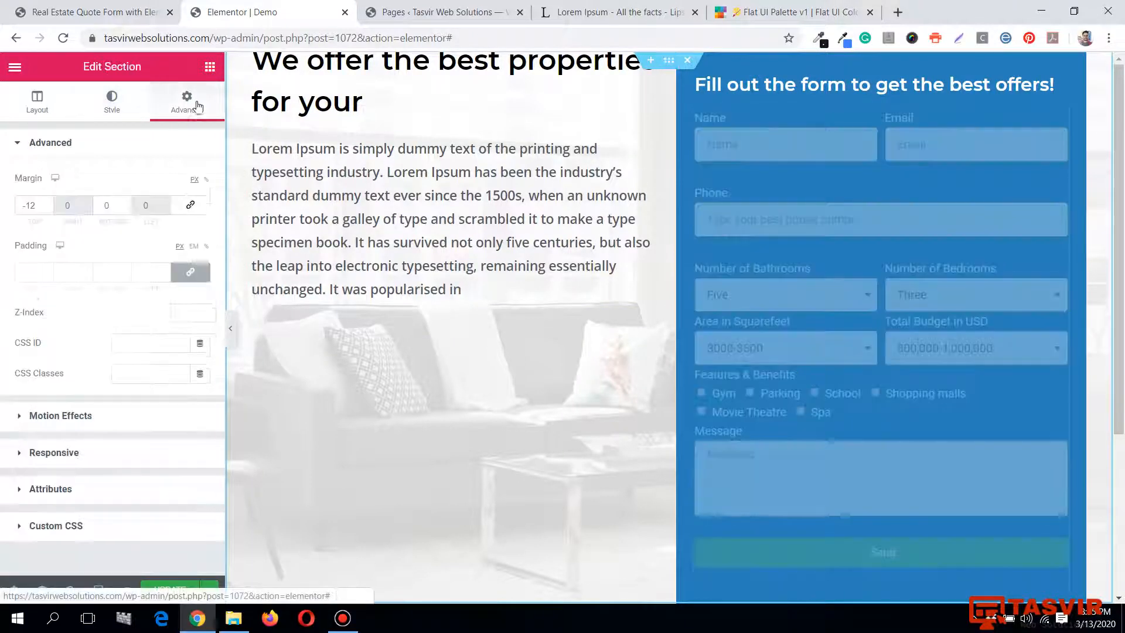
click(188, 273)
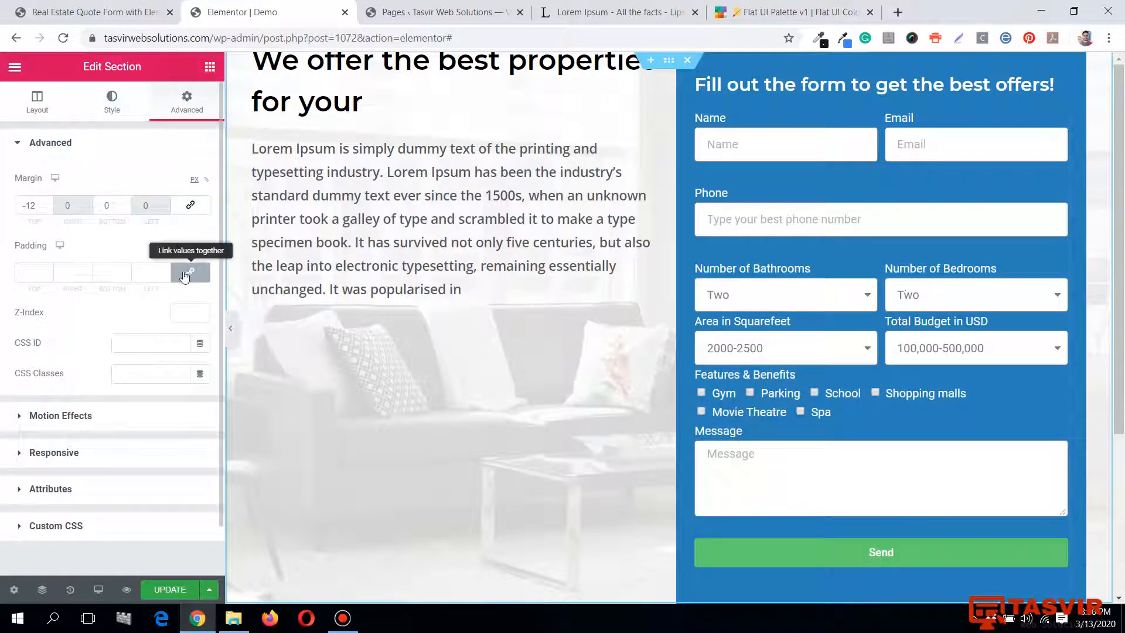
text(50)
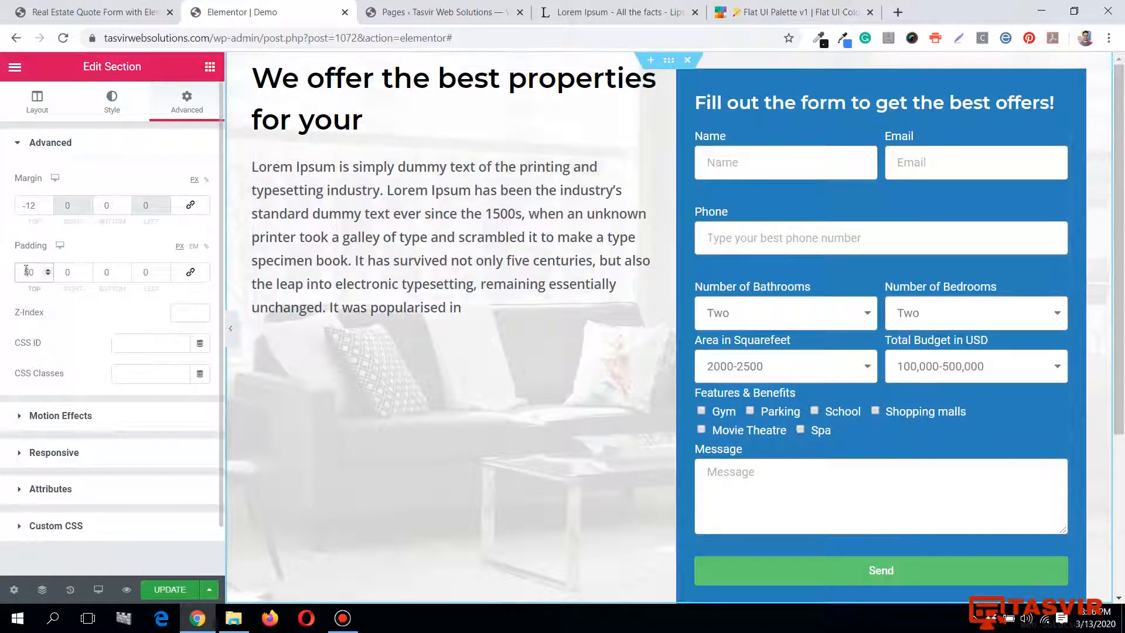
click(109, 272)
text(50)
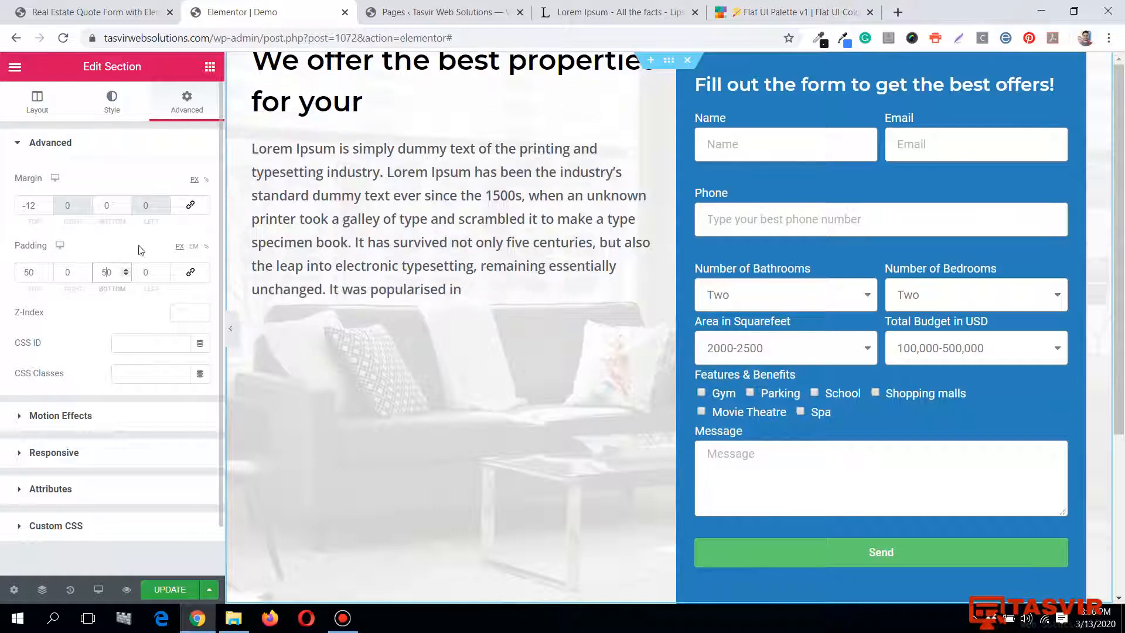
click(231, 328)
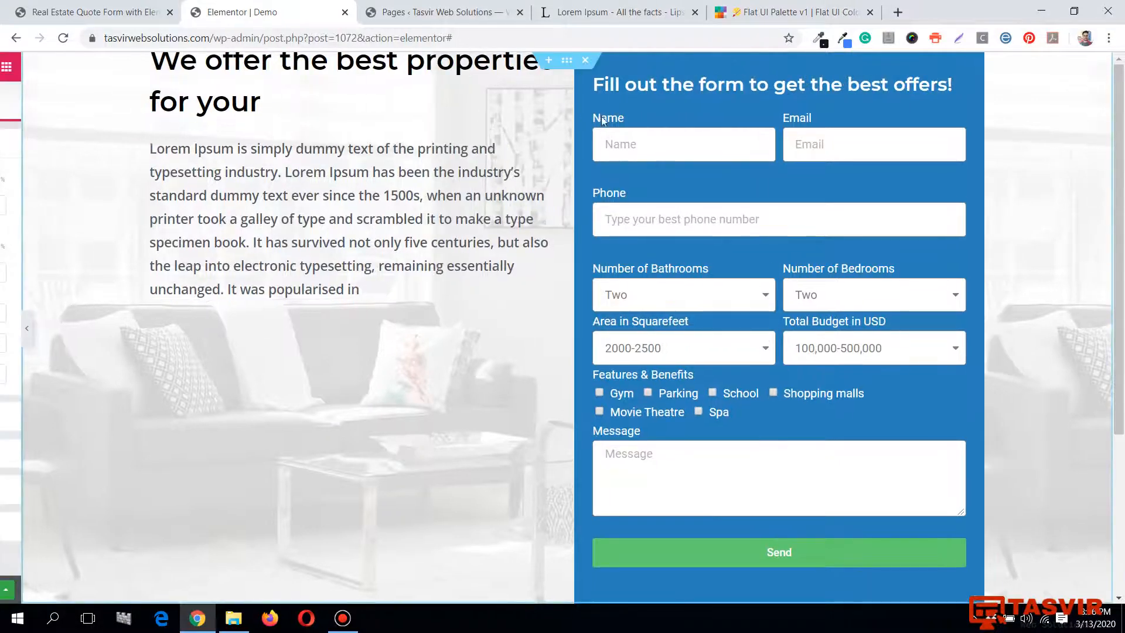
Set the section's vertical alignment to Middle and update the page.
click(566, 60)
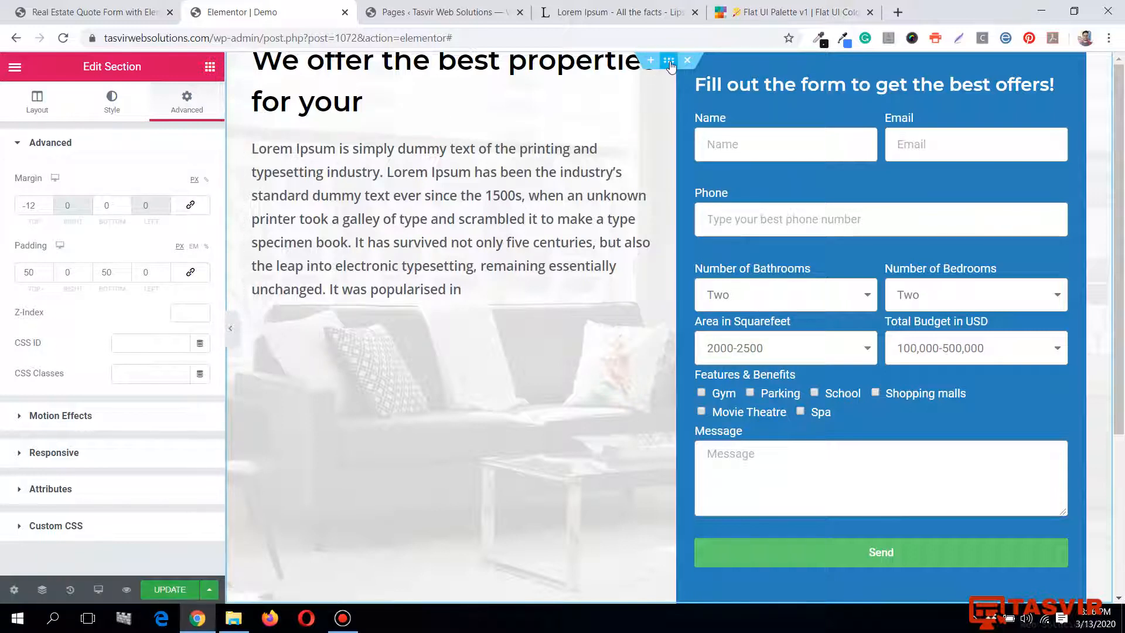
click(23, 103)
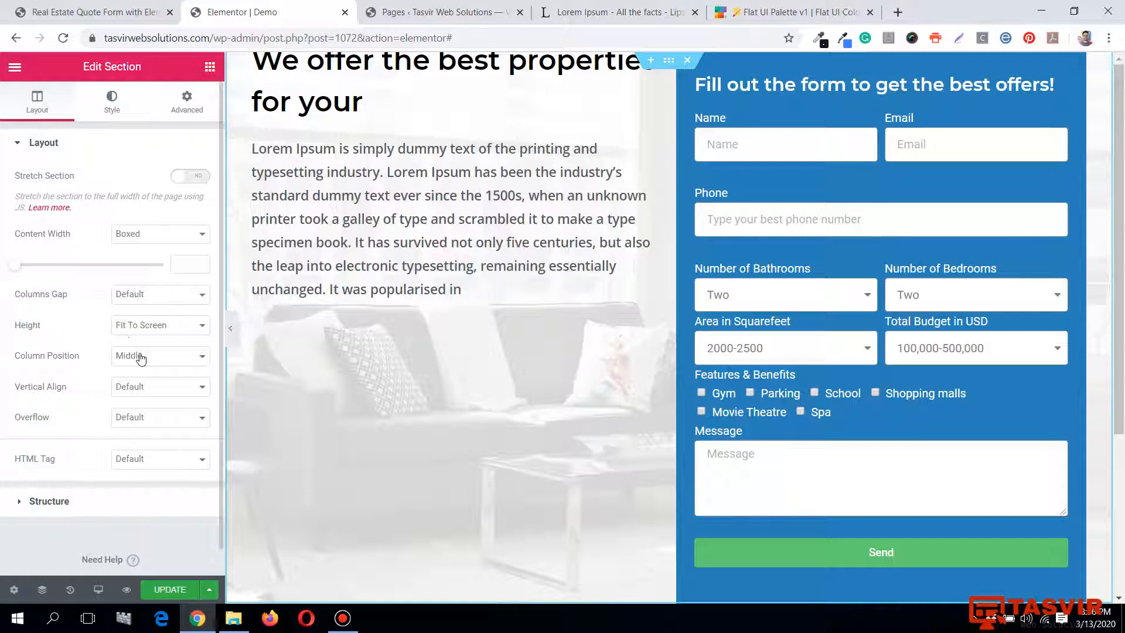
click(149, 388)
click(163, 417)
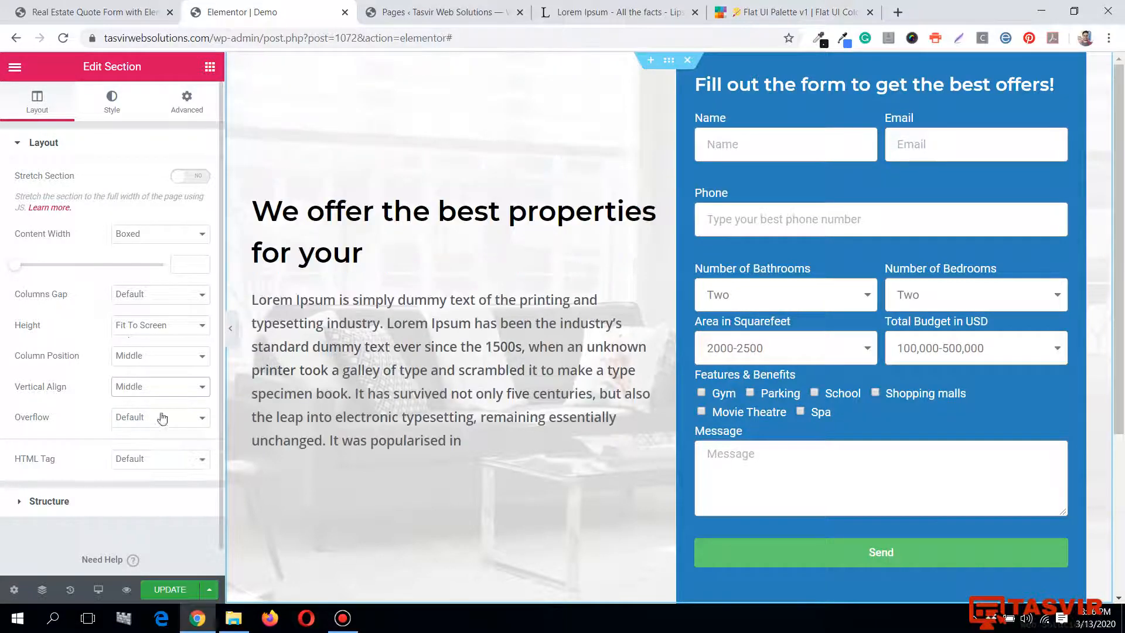
click(229, 329)
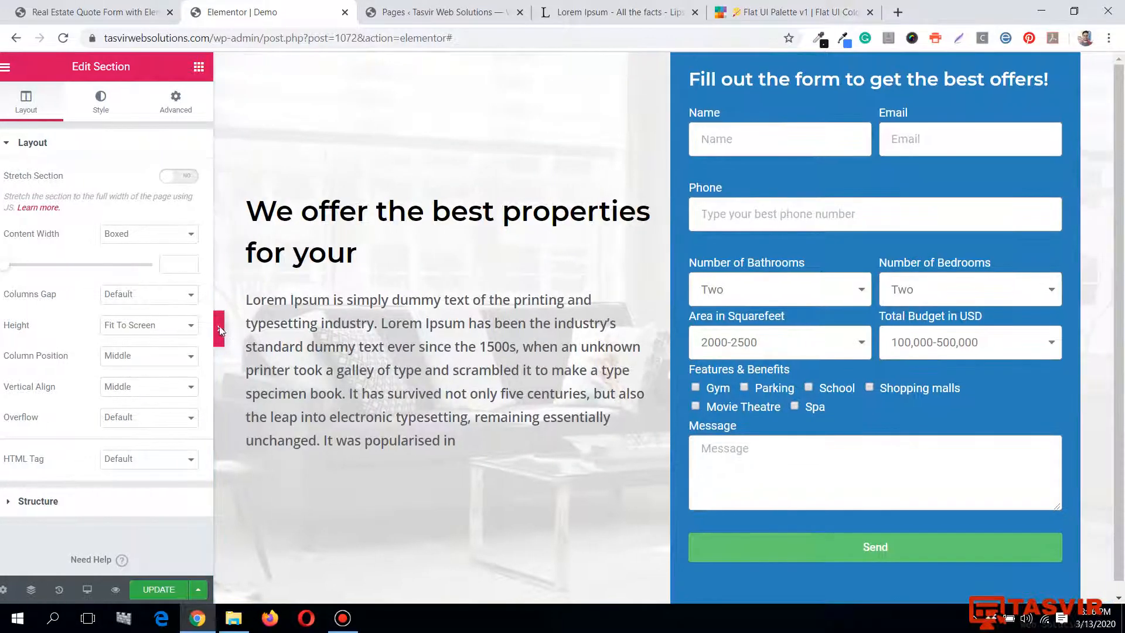
click(219, 330)
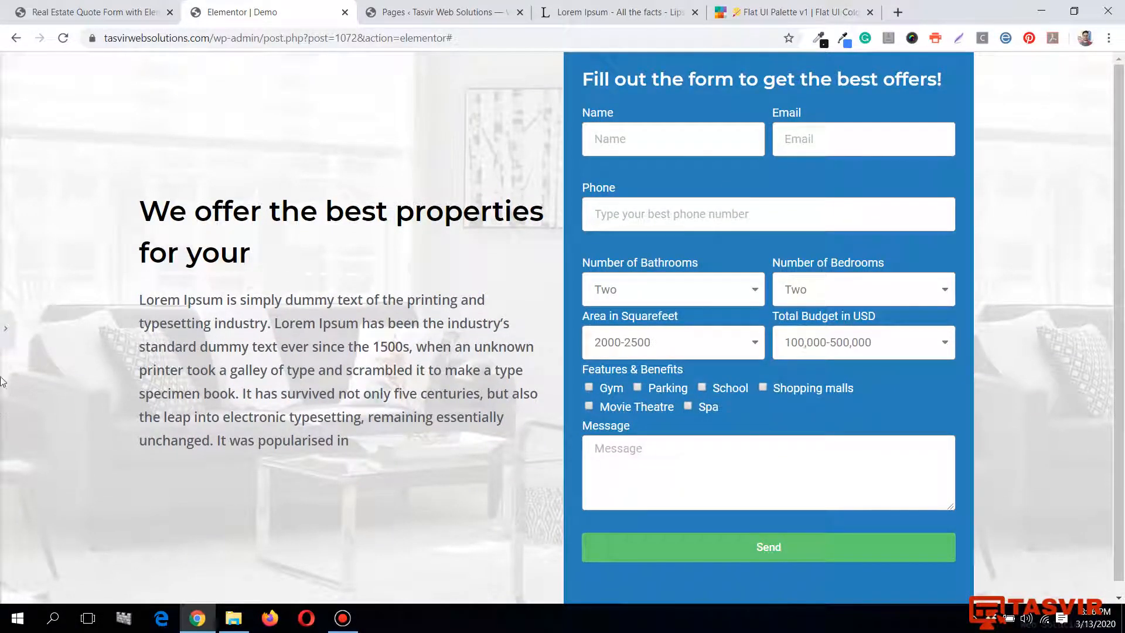
click(5, 328)
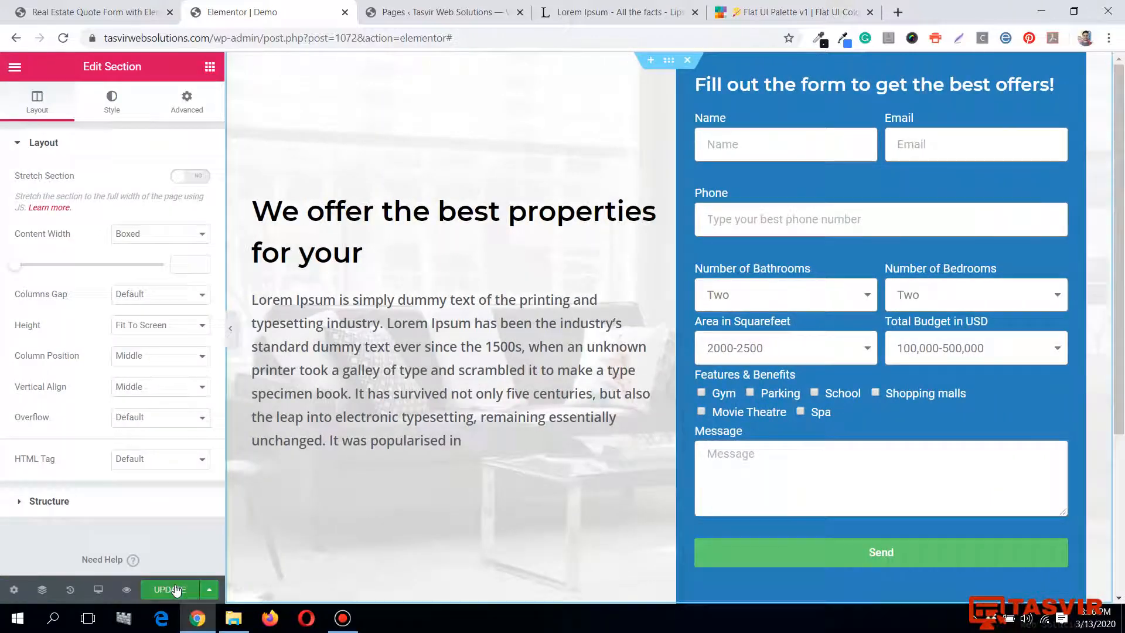
click(175, 588)
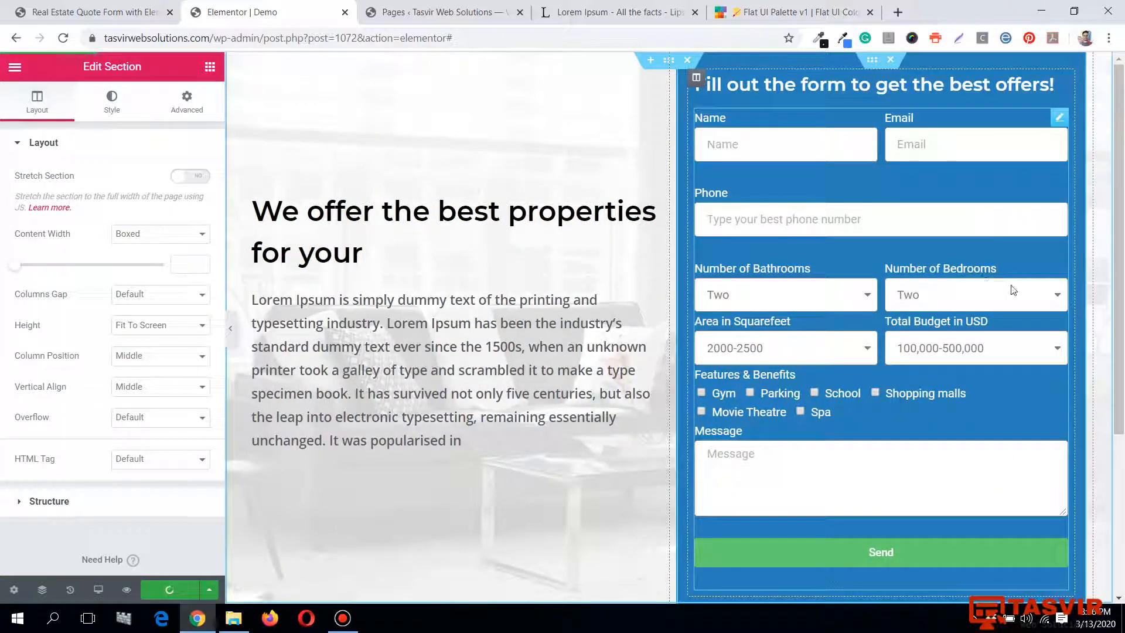
Set the form's rows gap to 9 and update the page.
click(1061, 119)
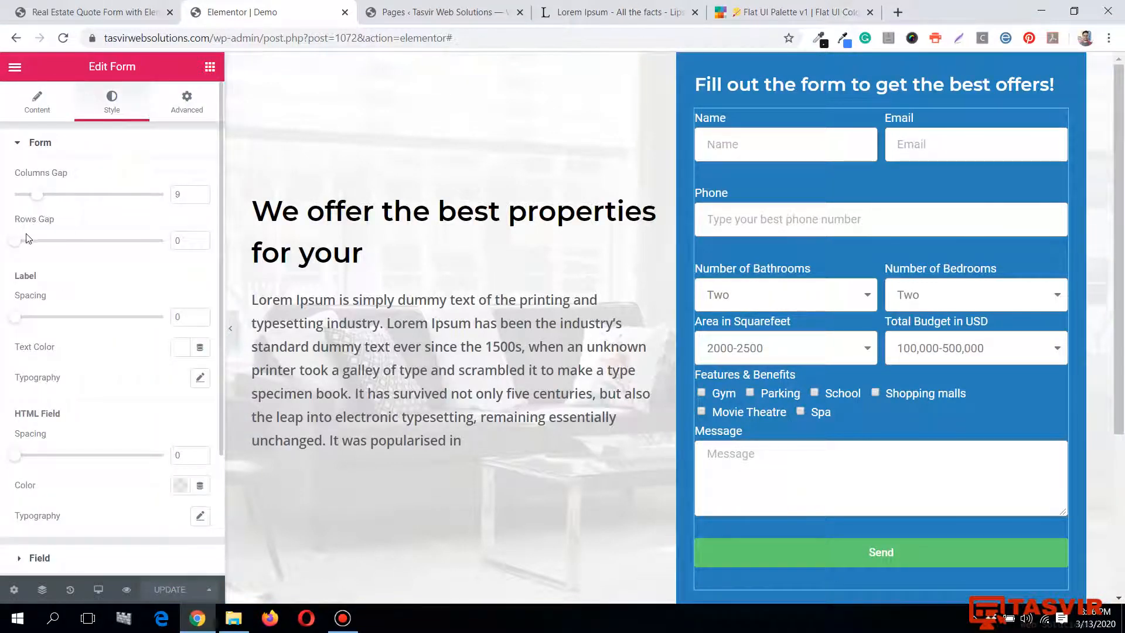
drag(15, 240, 42, 243)
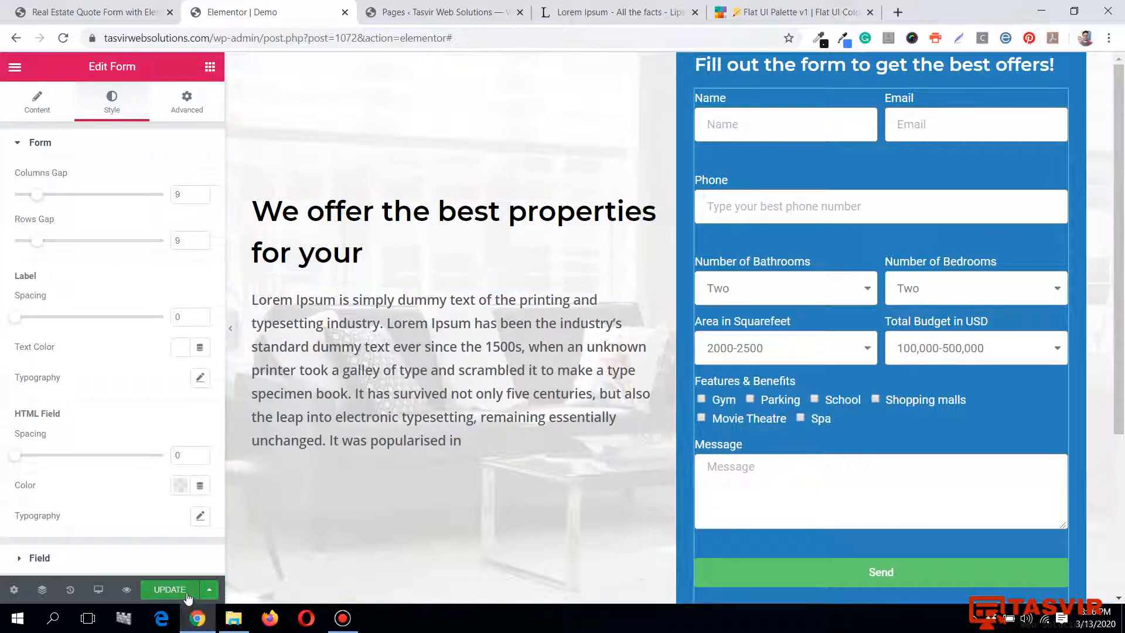
click(169, 588)
click(338, 621)
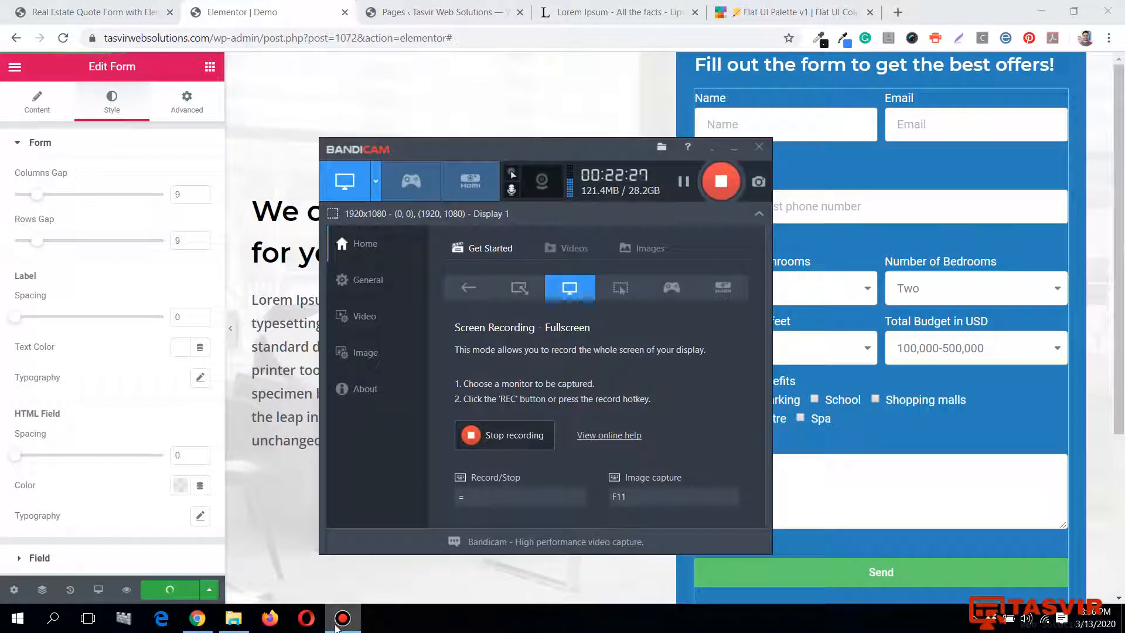
click(336, 625)
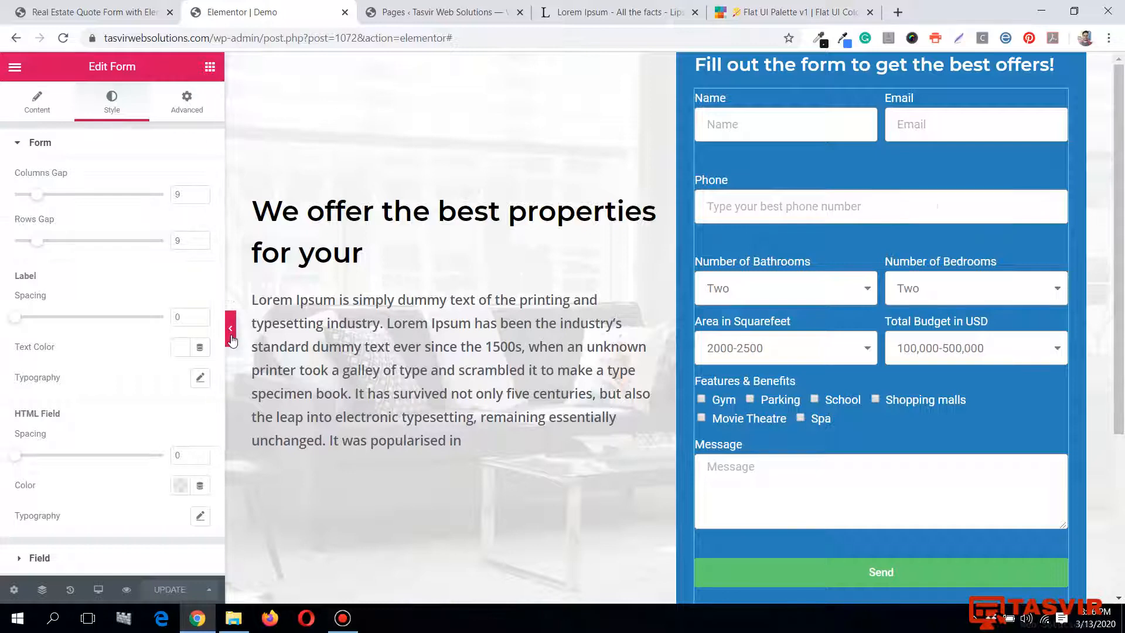
Set the section's top padding to 80 px and update the page.
click(227, 326)
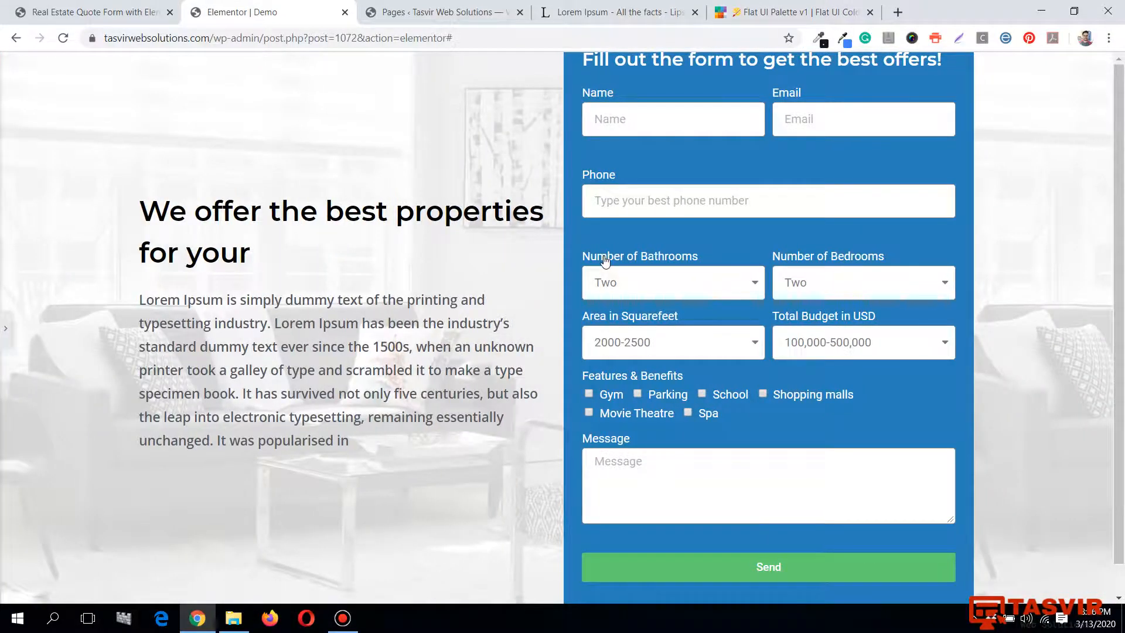
scroll(605, 261, down, 1)
scroll(603, 255, up, 1)
click(6, 328)
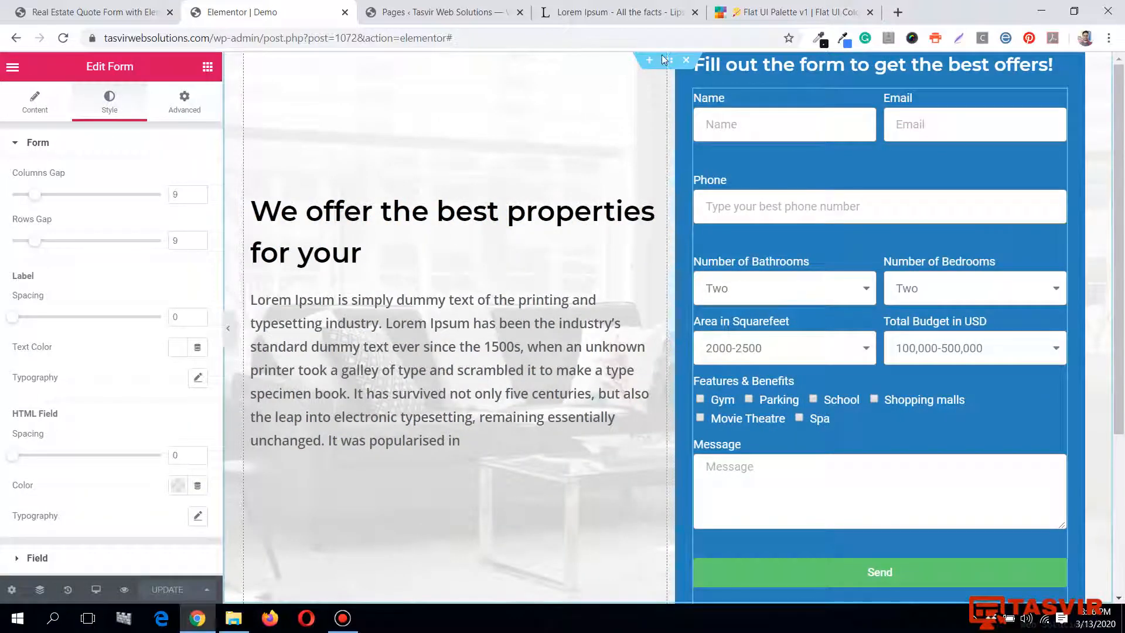
click(668, 60)
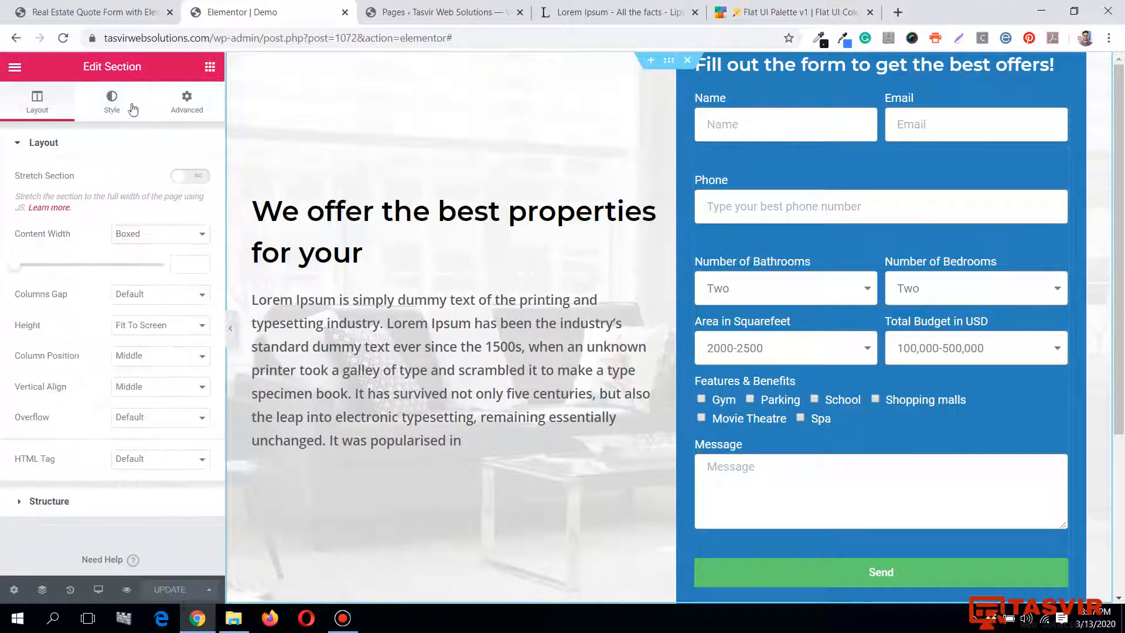
click(186, 104)
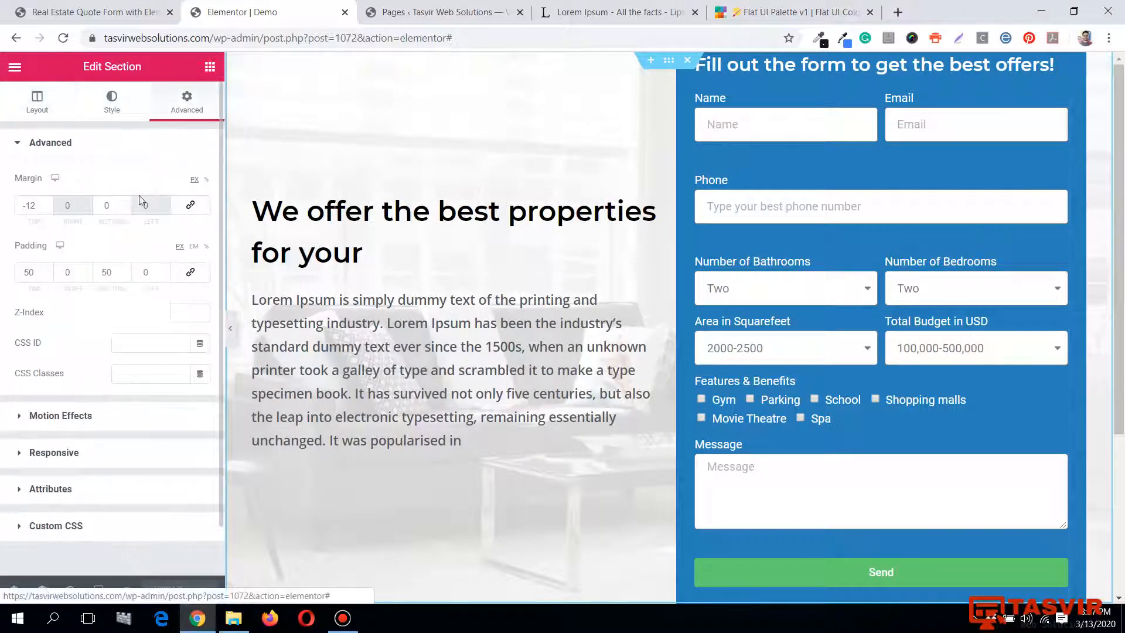
double_click(27, 274)
text(8)
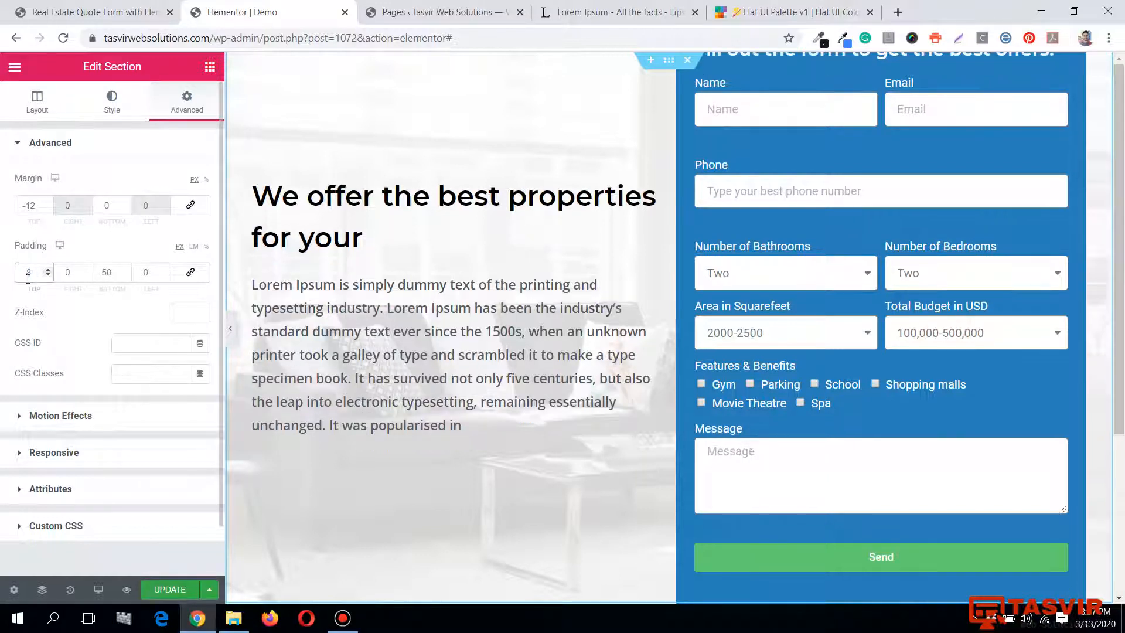
text(0)
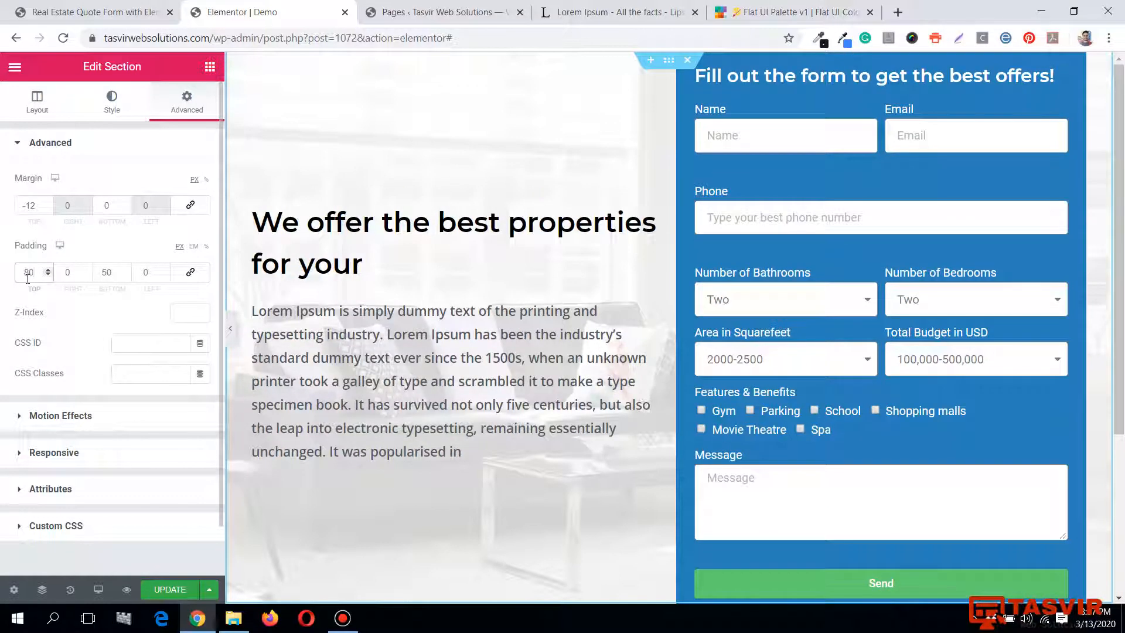
click(169, 588)
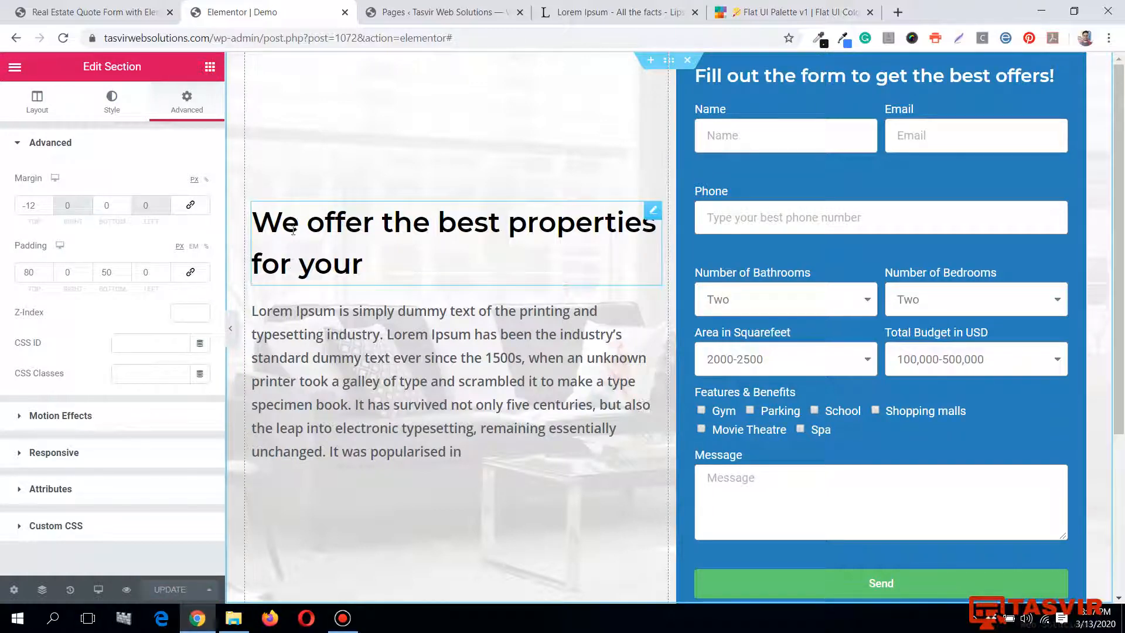
Preview the whole section with the editing panel collapsed, checking the form and text layout, and restore the panel.
click(230, 328)
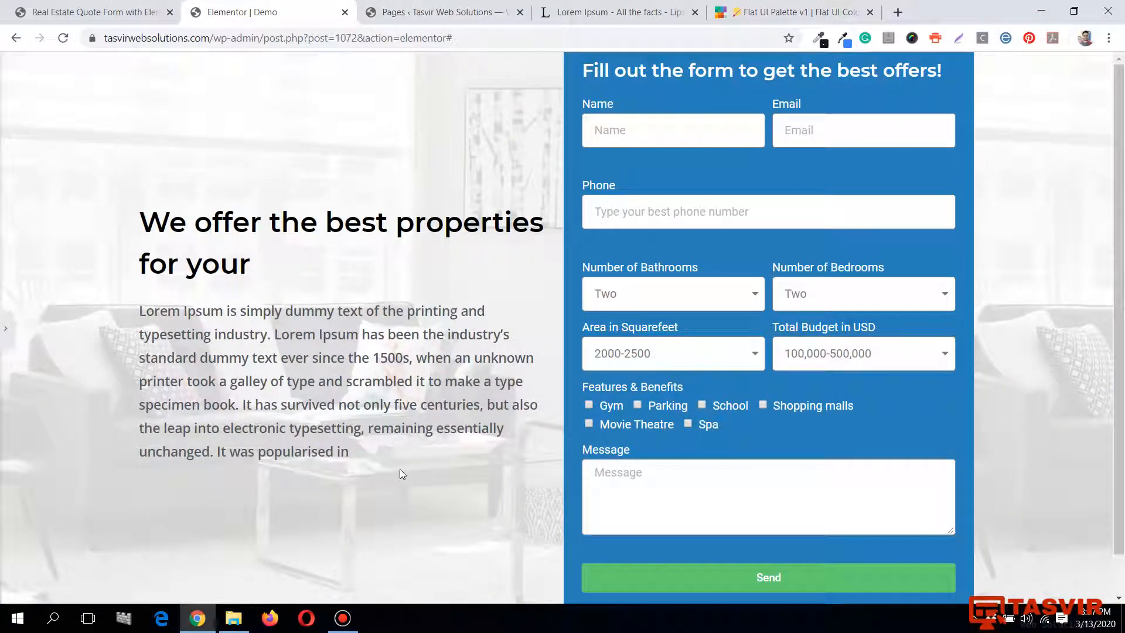
scroll(653, 371, down, 1)
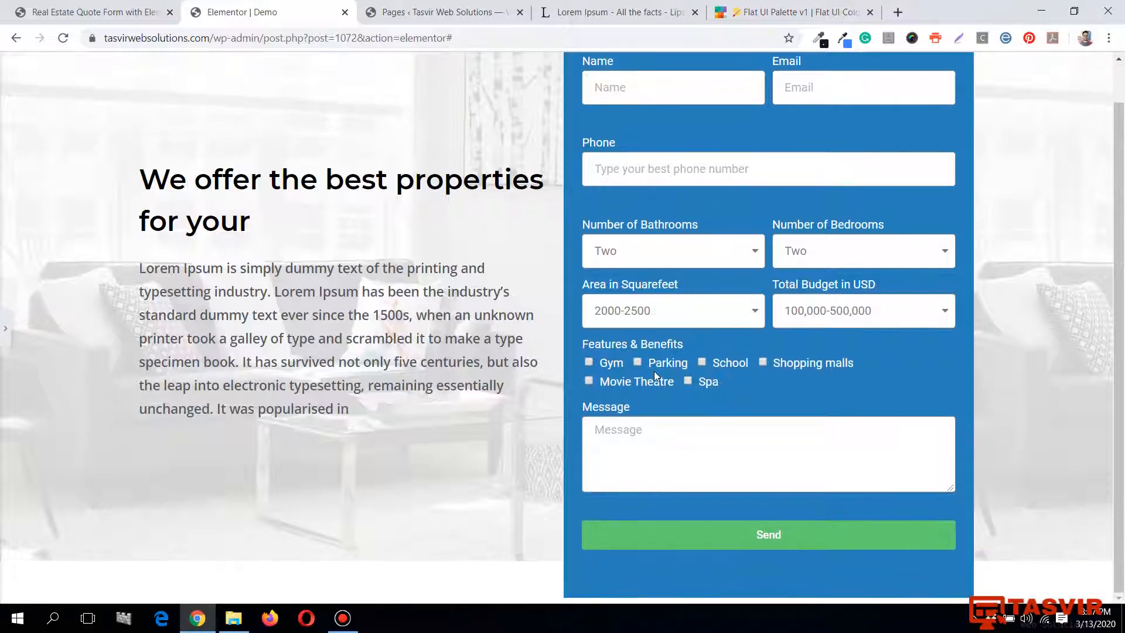
scroll(654, 370, up, 1)
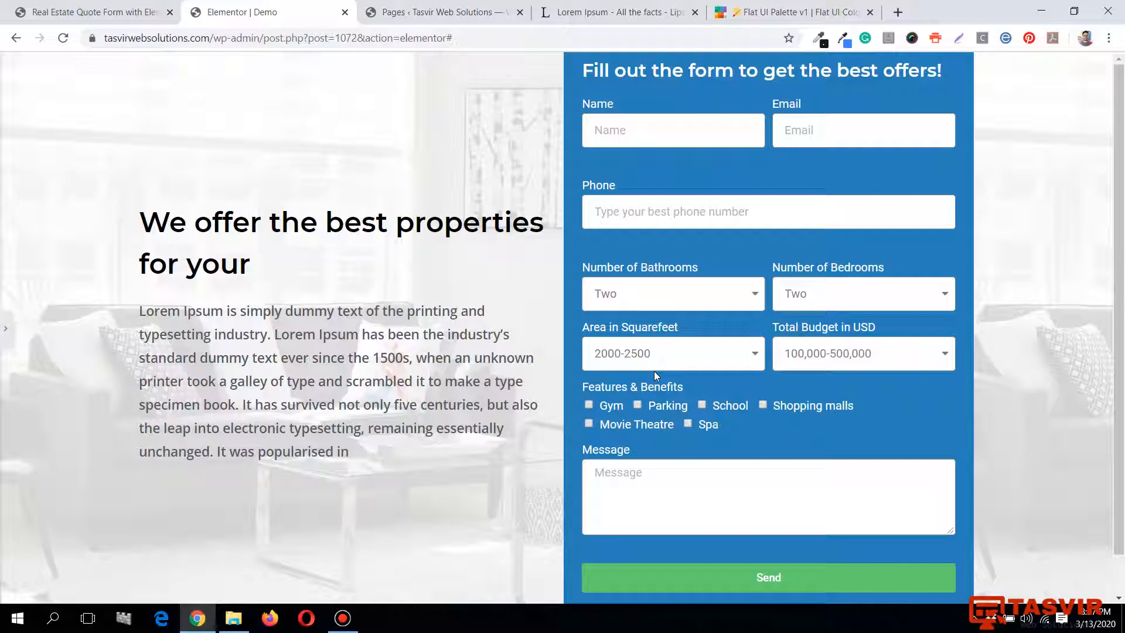
click(6, 335)
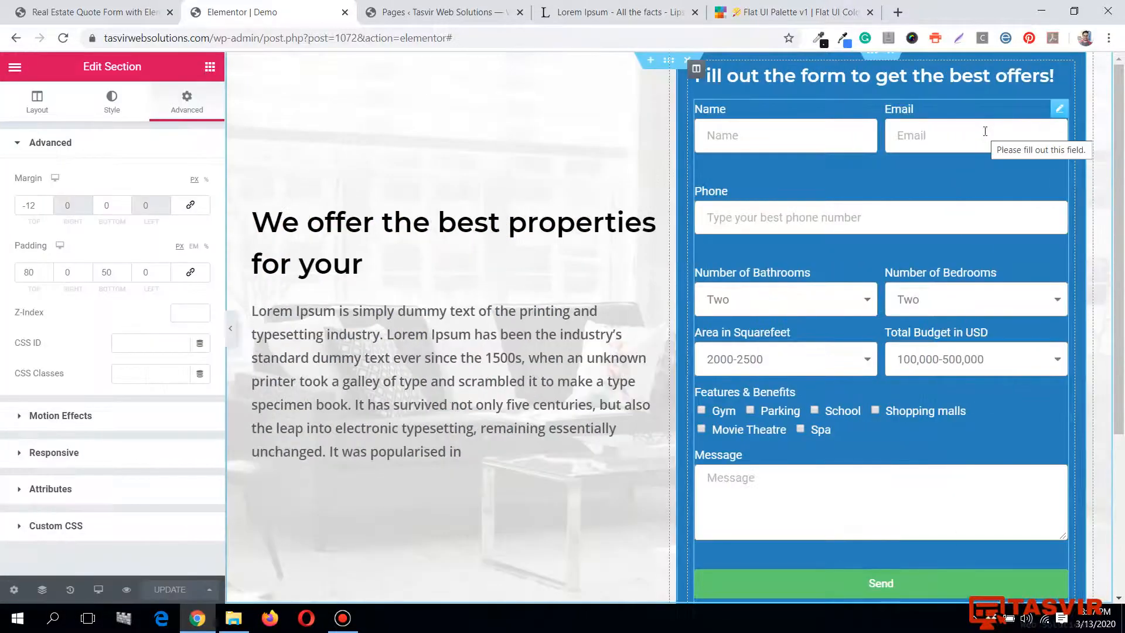
Add a new item of type reCAPTCHA V3 below the Message field in the form's fields and collapse its settings.
click(1059, 109)
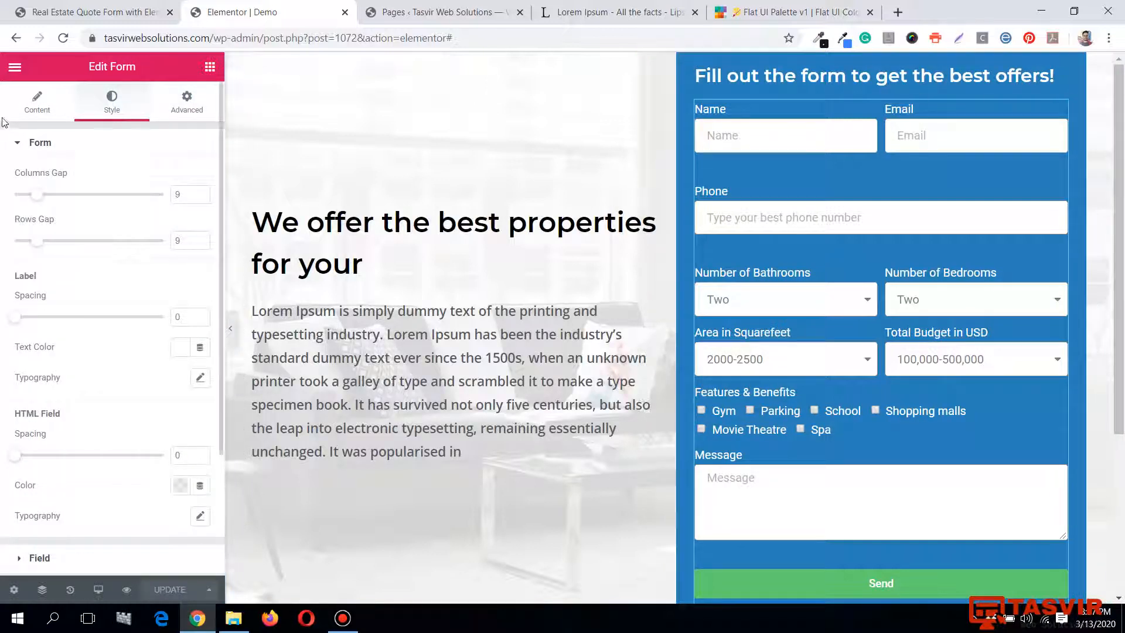
click(34, 104)
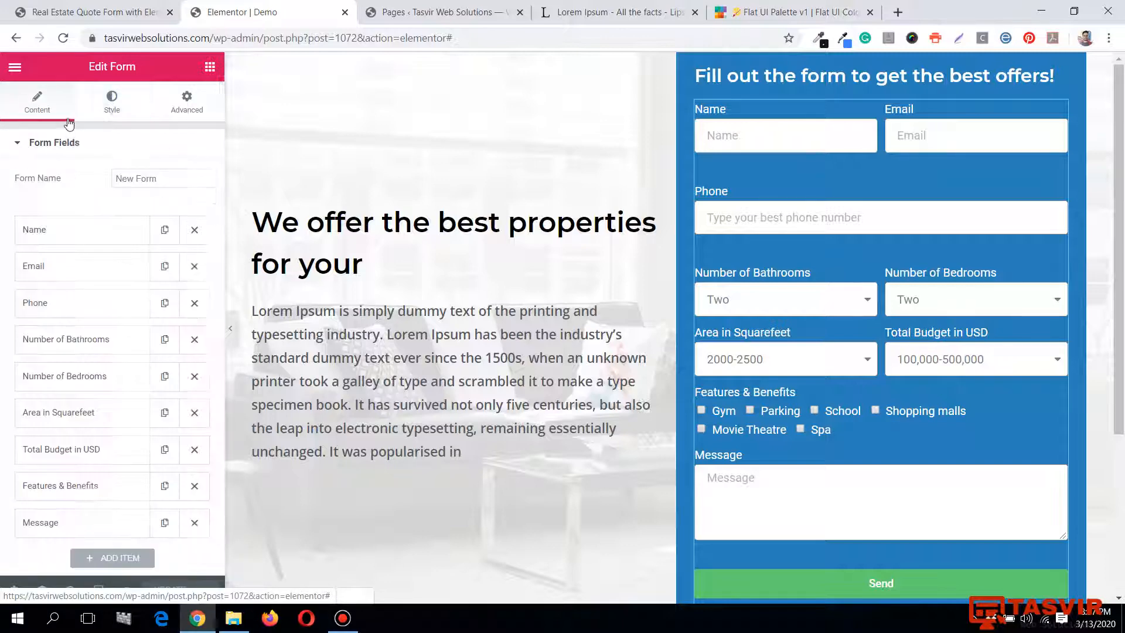
scroll(88, 311, down, 5)
click(107, 285)
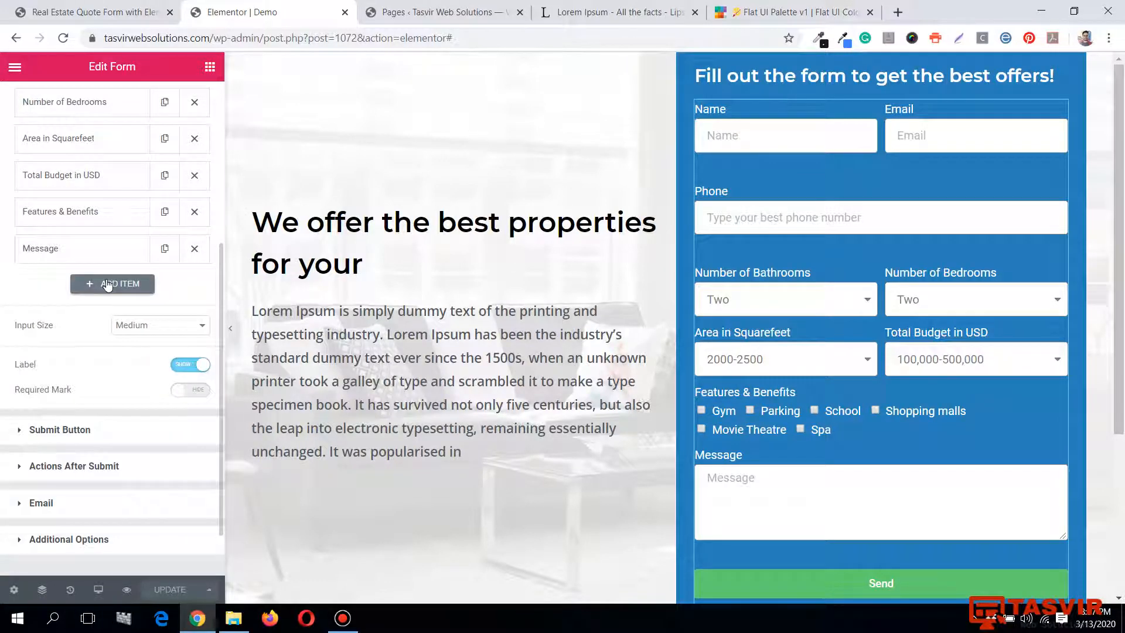
click(153, 351)
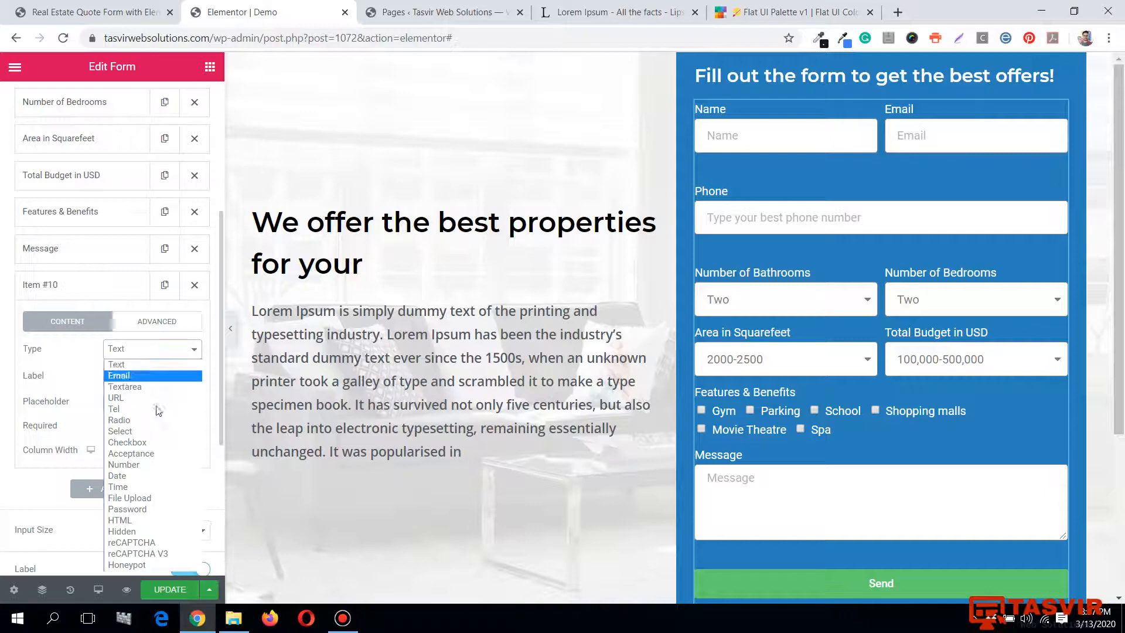
click(155, 559)
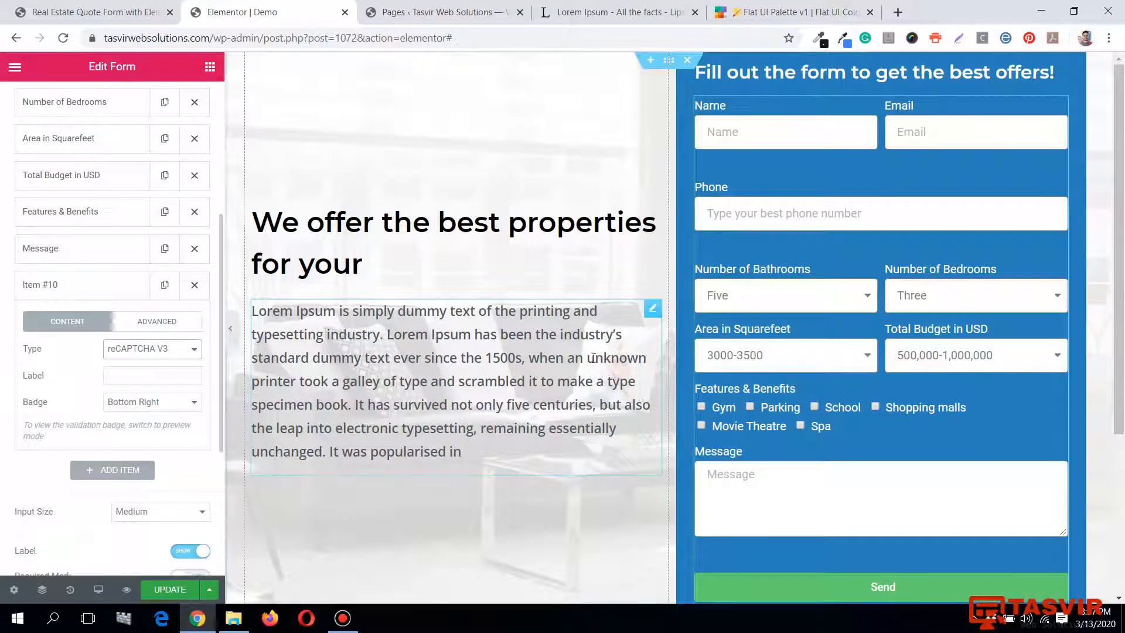
scroll(662, 381, down, 3)
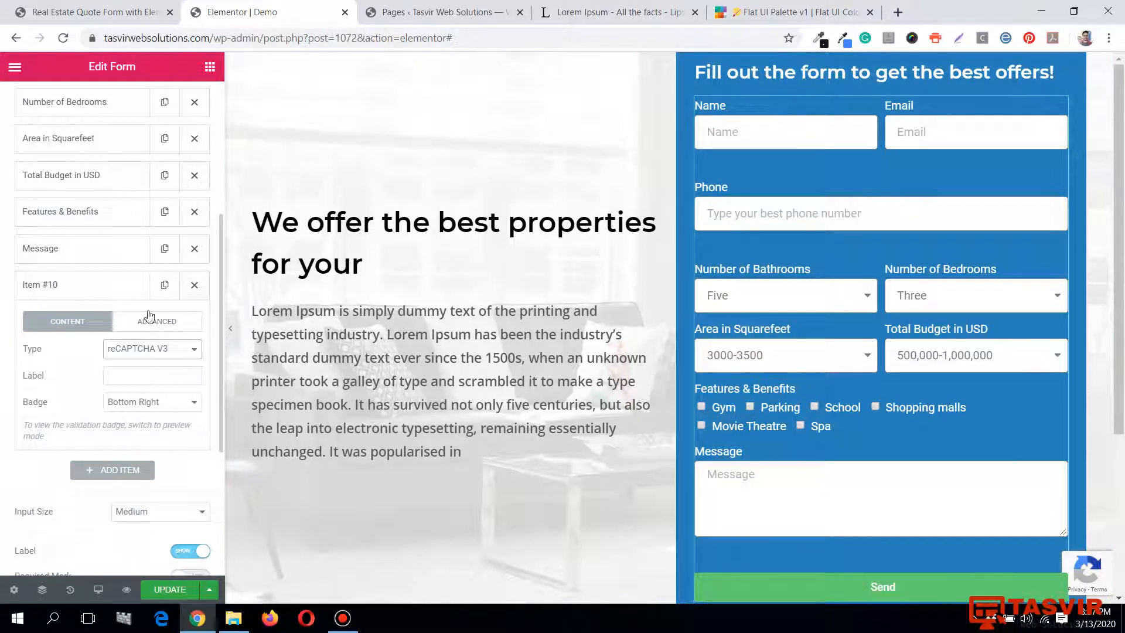
click(111, 287)
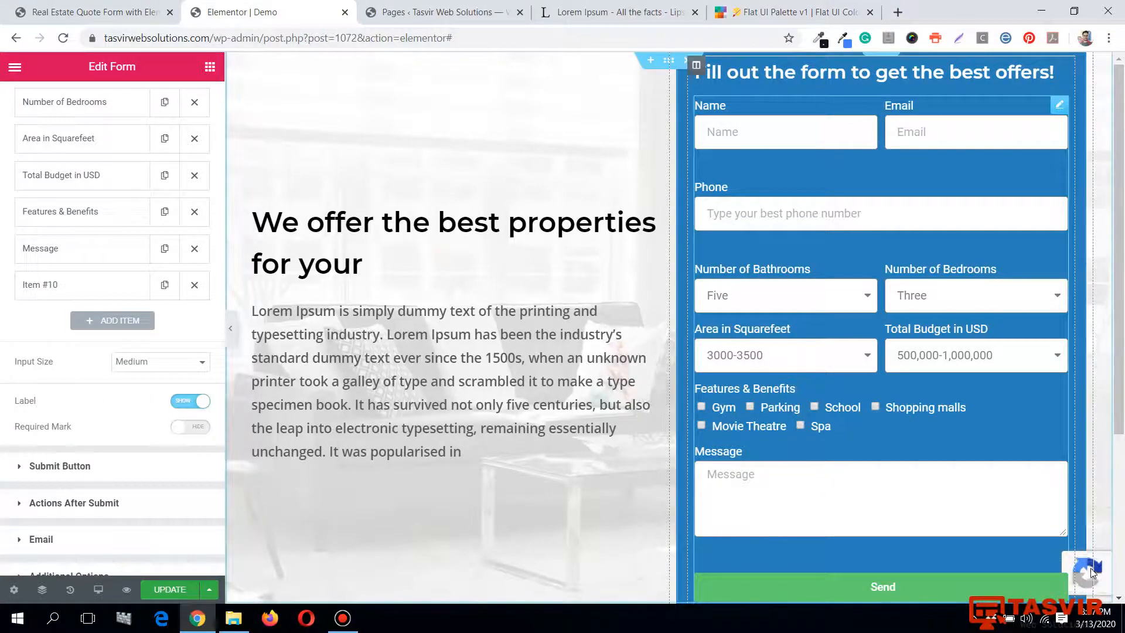
Preview the form and its reCAPTCHA badge with the editing panel collapsed, restore the panel, and update the page.
scroll(413, 387, down, 4)
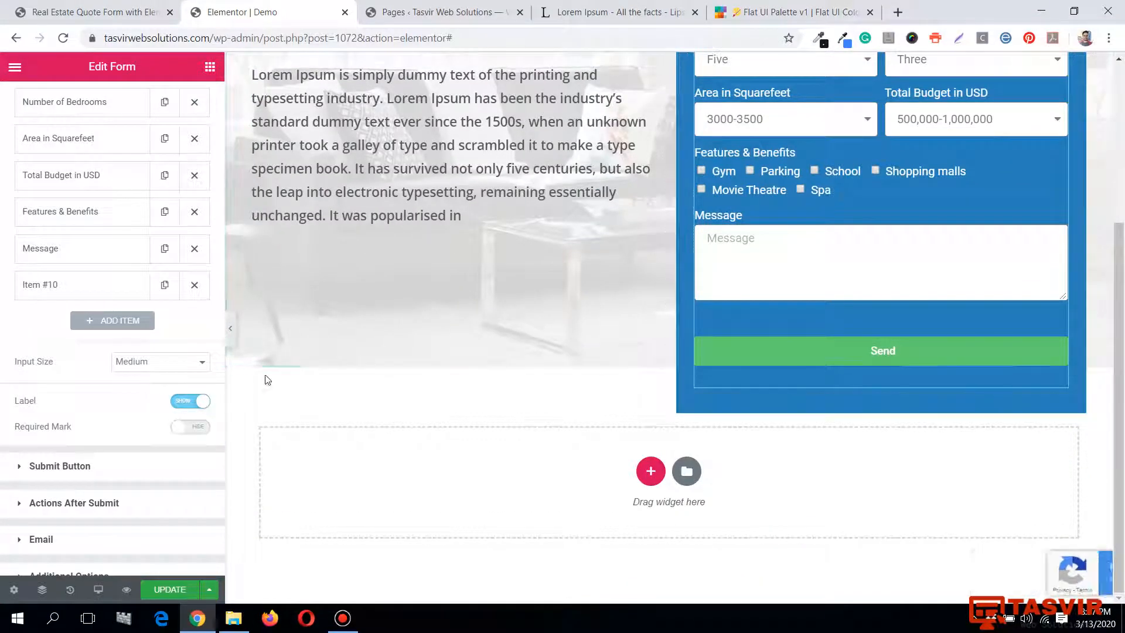
click(231, 328)
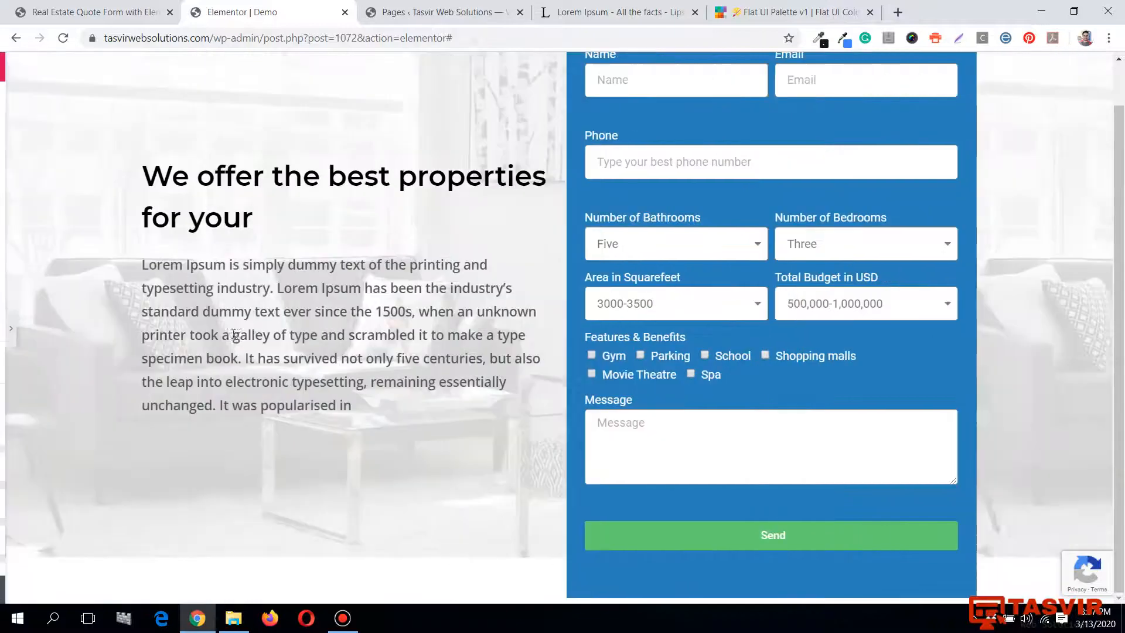
scroll(362, 282, down, 1)
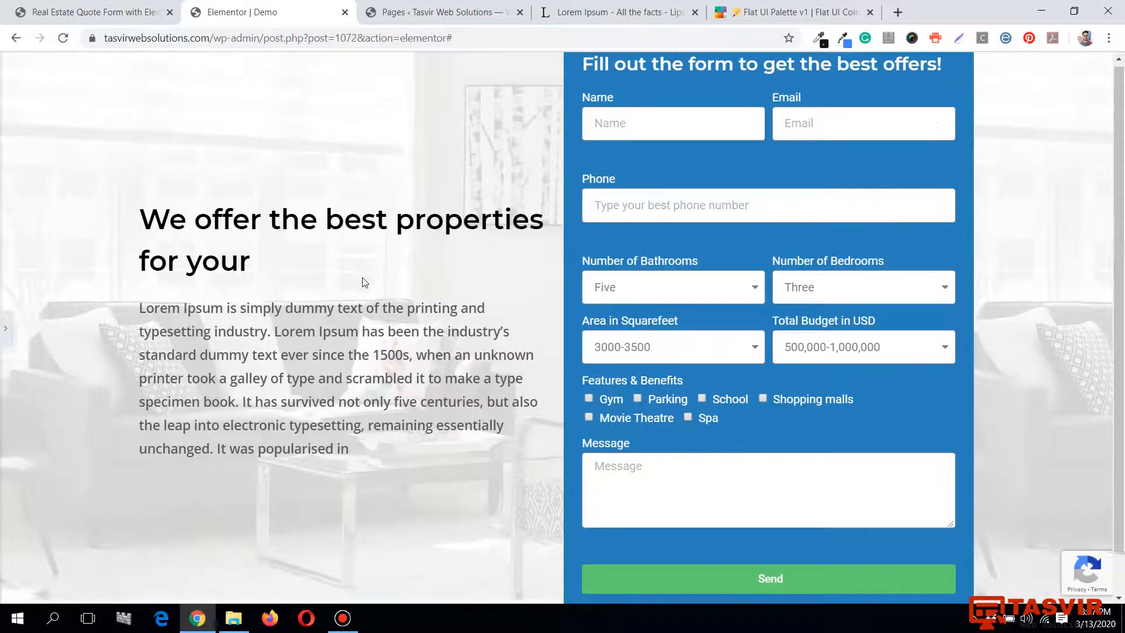
scroll(375, 281, up, 1)
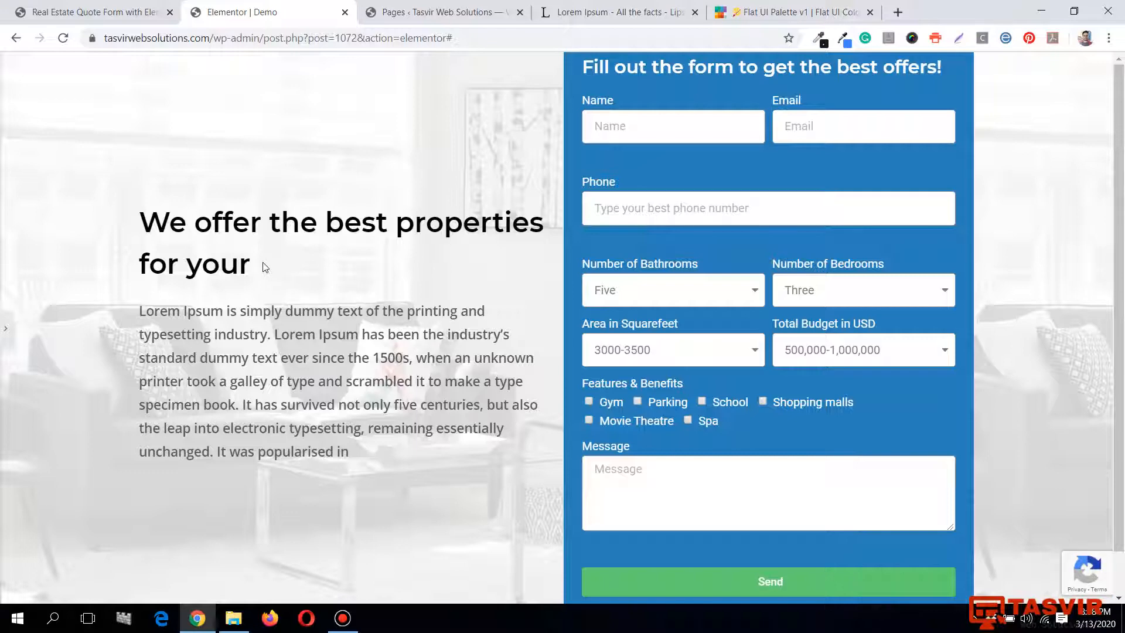
click(6, 328)
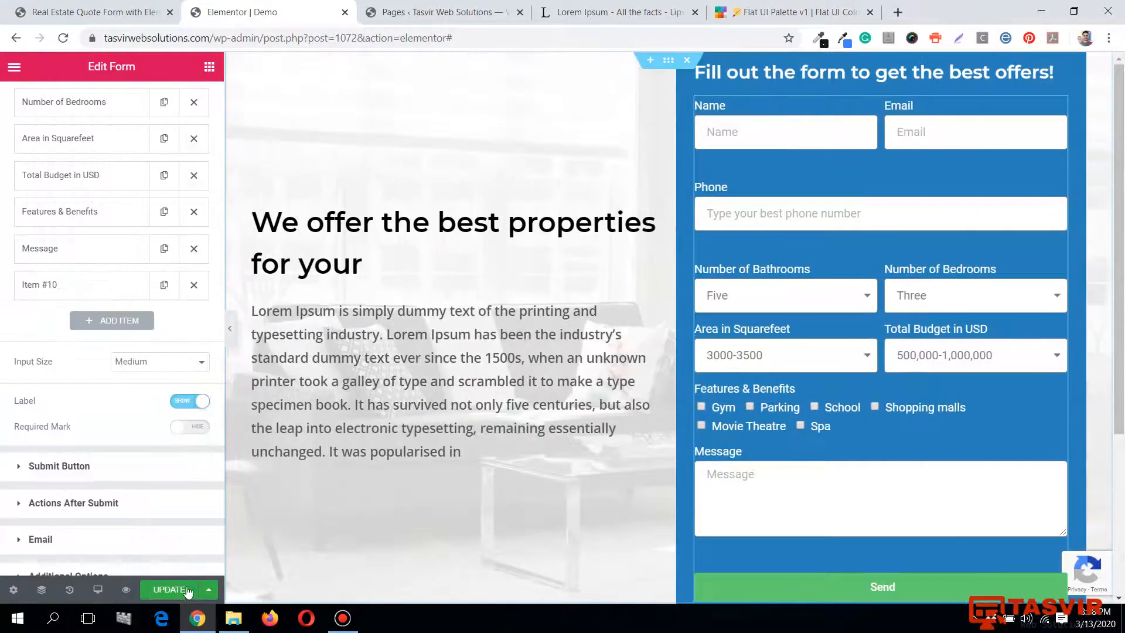
click(187, 591)
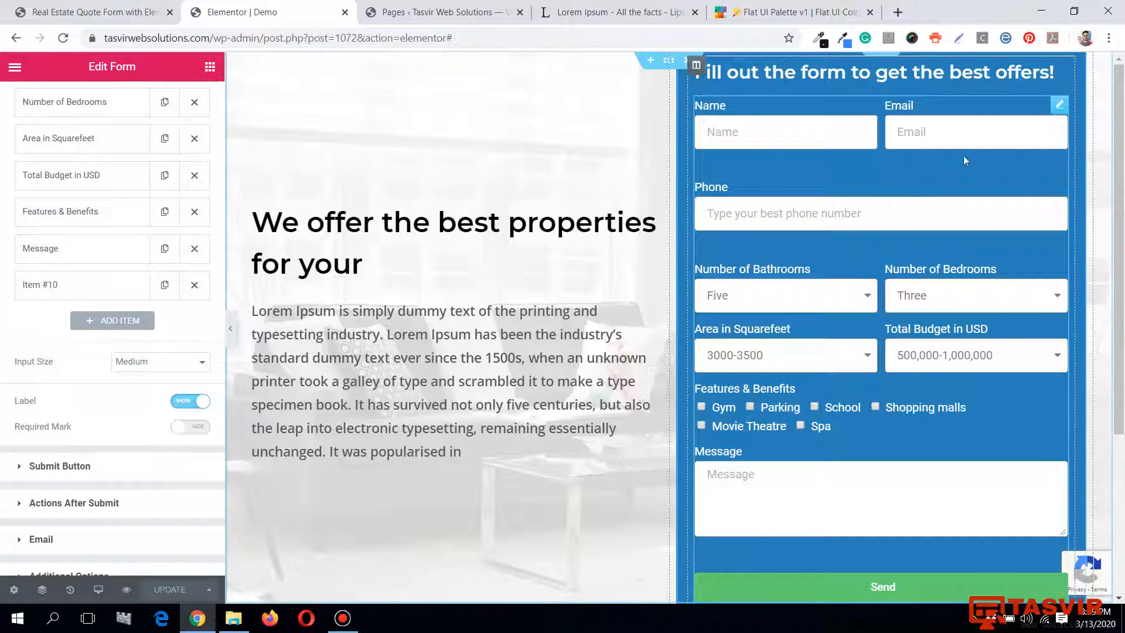
Examine the reCAPTCHA badge against the form and the lower part of the page.
scroll(898, 197, down, 3)
scroll(899, 195, up, 3)
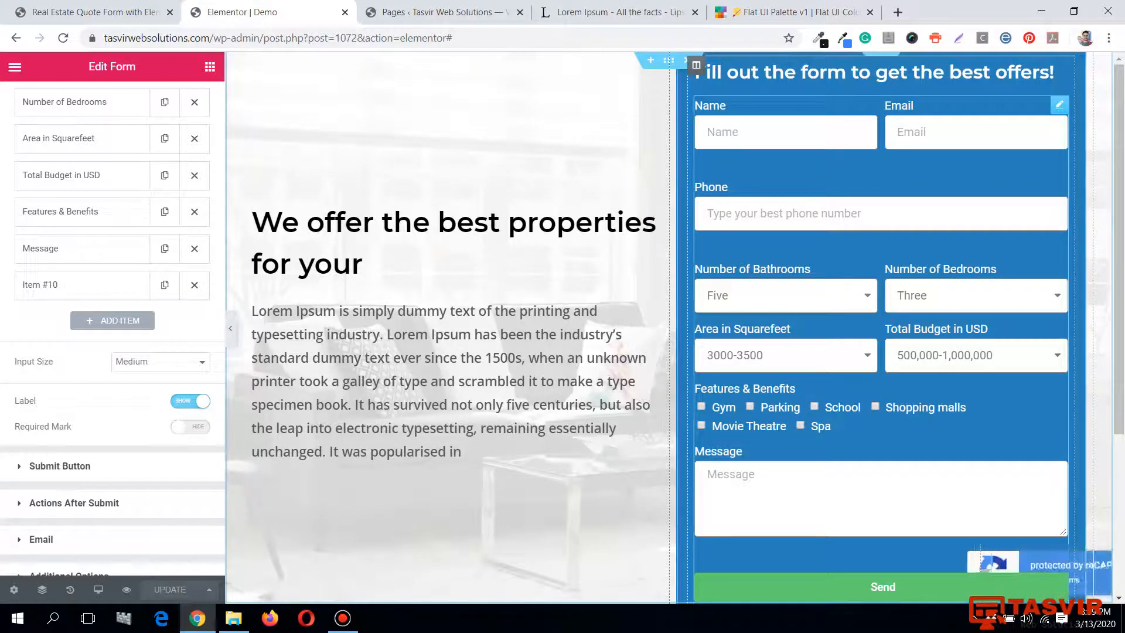
scroll(993, 510, down, 4)
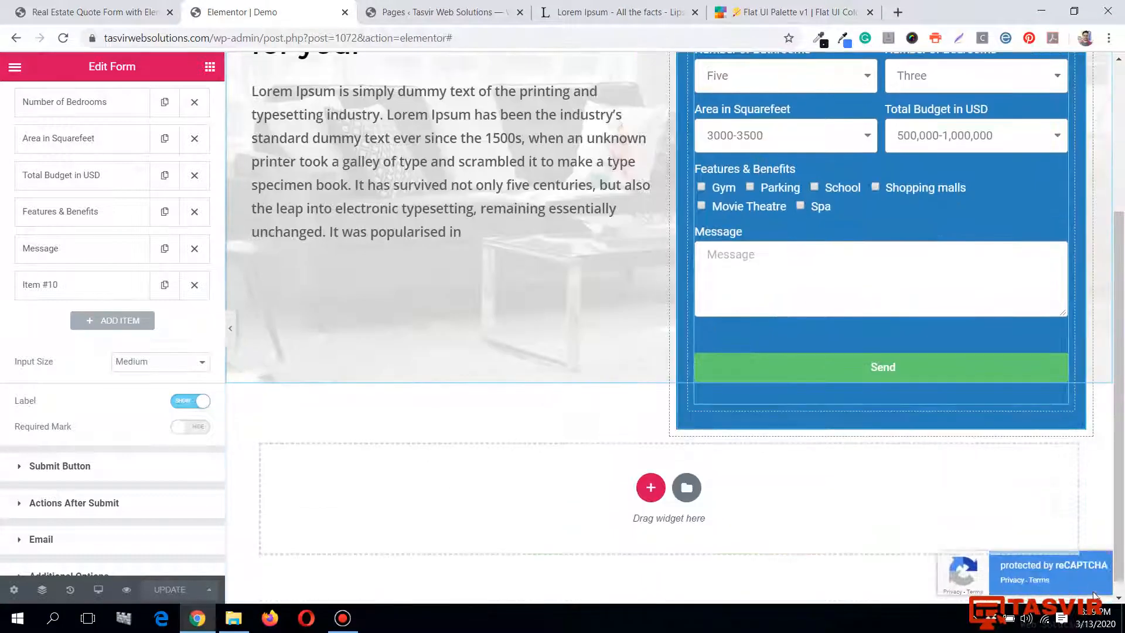
scroll(1082, 580, up, 3)
scroll(1080, 575, up, 1)
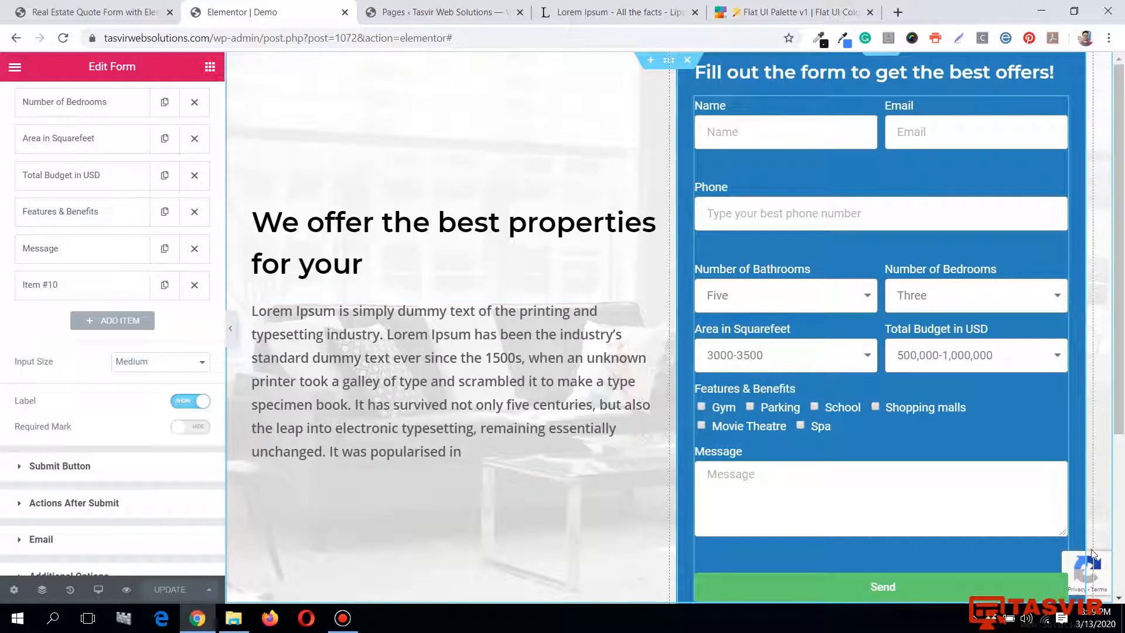
Switch to the real estate quote form article and read the introduction of STEP 5: Set up the reCAPTCHA V3.
click(88, 11)
scroll(326, 309, up, 3)
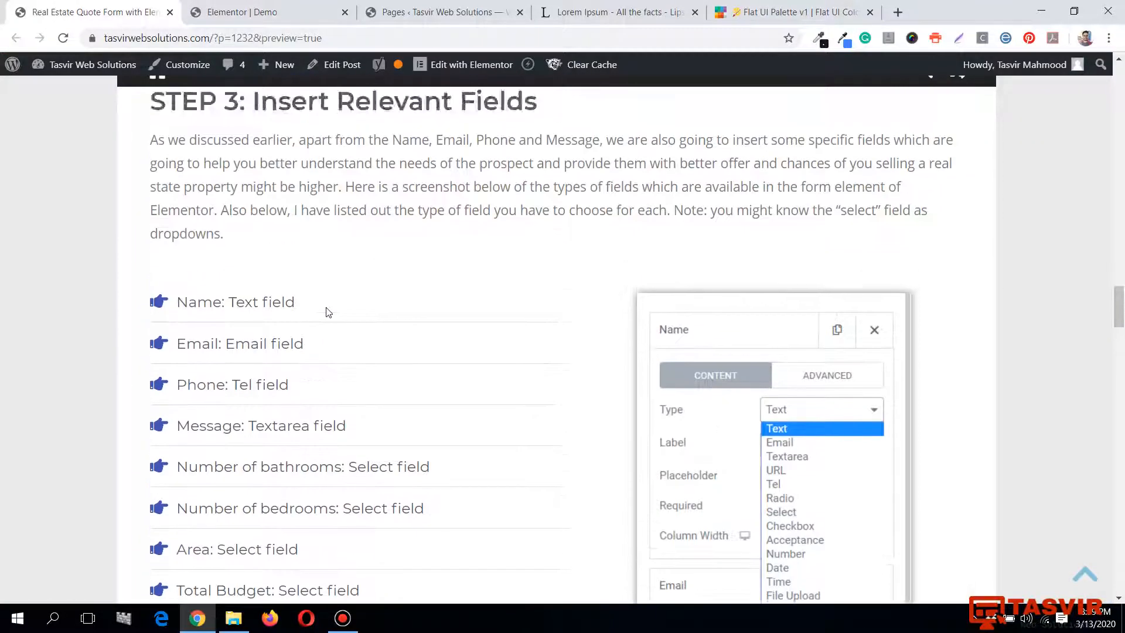
scroll(326, 309, down, 3)
click(326, 311)
scroll(329, 310, down, 7)
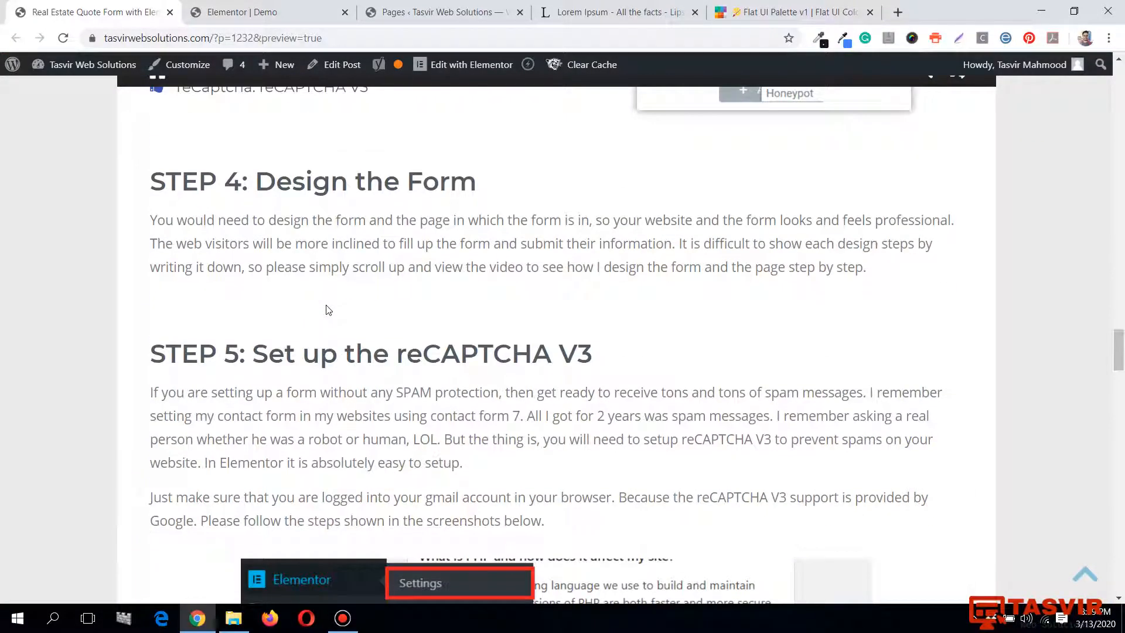
scroll(328, 309, down, 3)
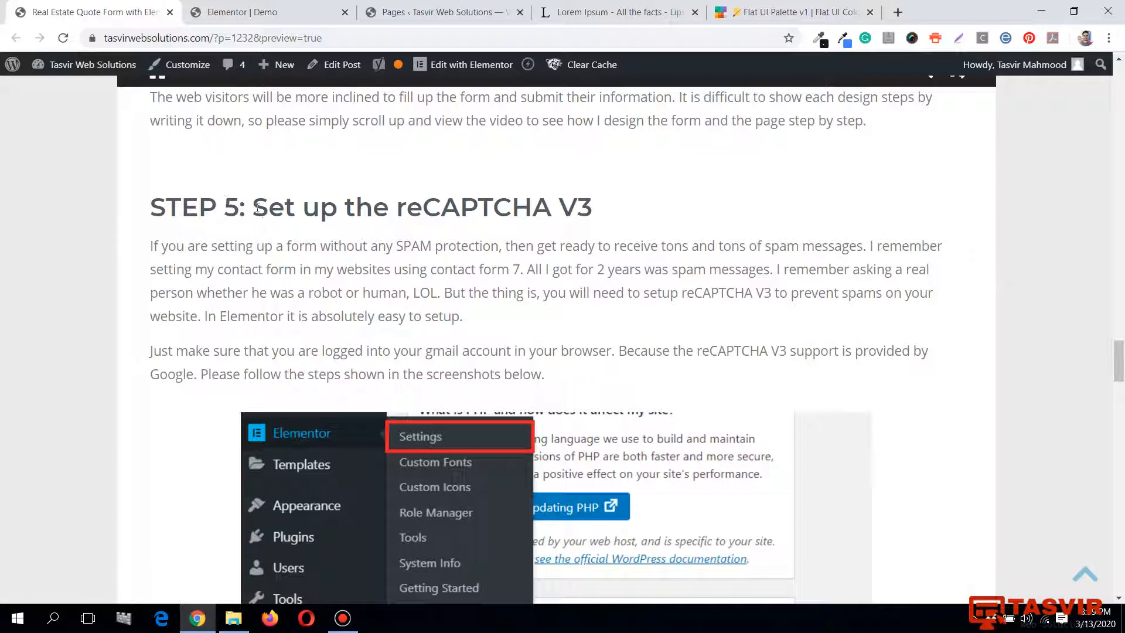
drag(259, 208, 600, 197)
click(606, 196)
scroll(615, 195, down, 3)
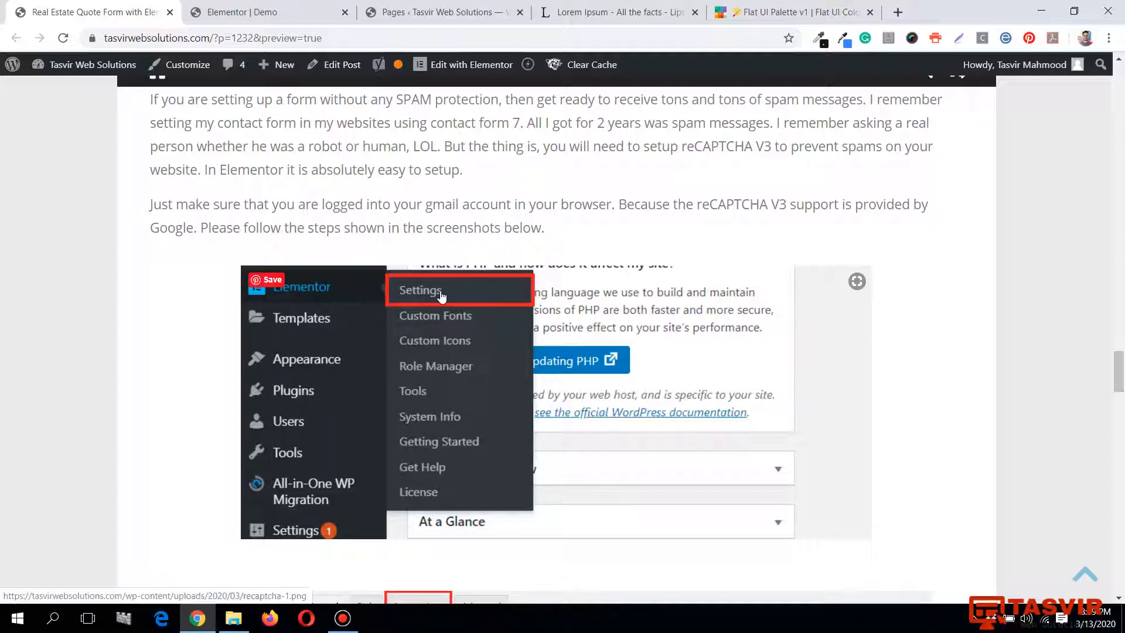
Examine the article's screenshots of the Elementor Integrations settings and the reCAPTCHA V3 Site Key and Secret Key fields.
scroll(441, 296, down, 5)
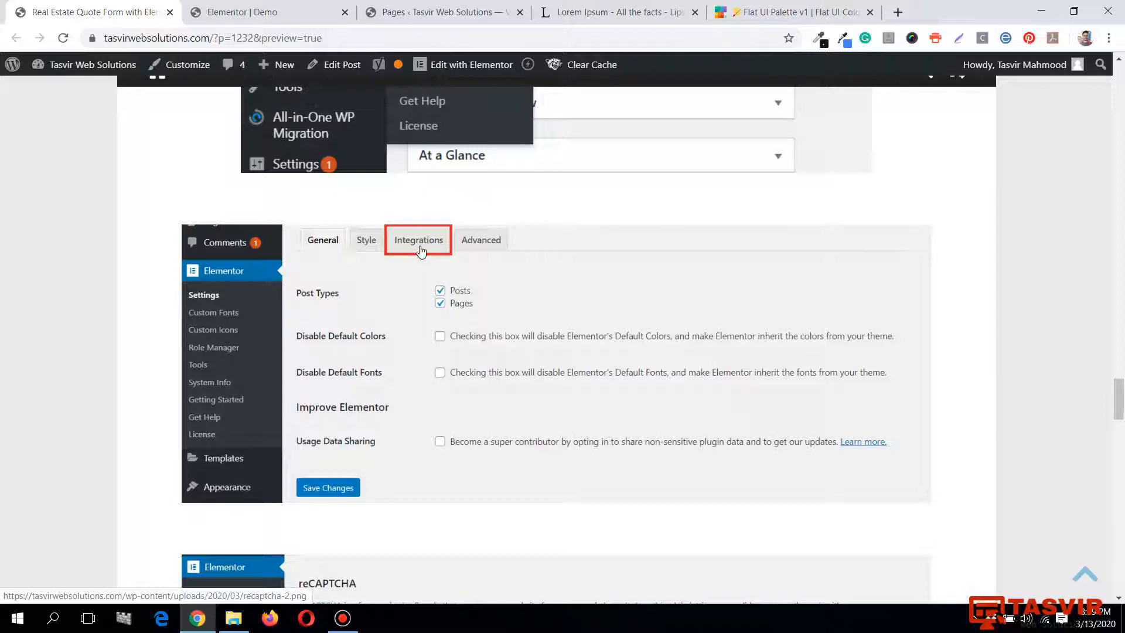
scroll(421, 250, down, 4)
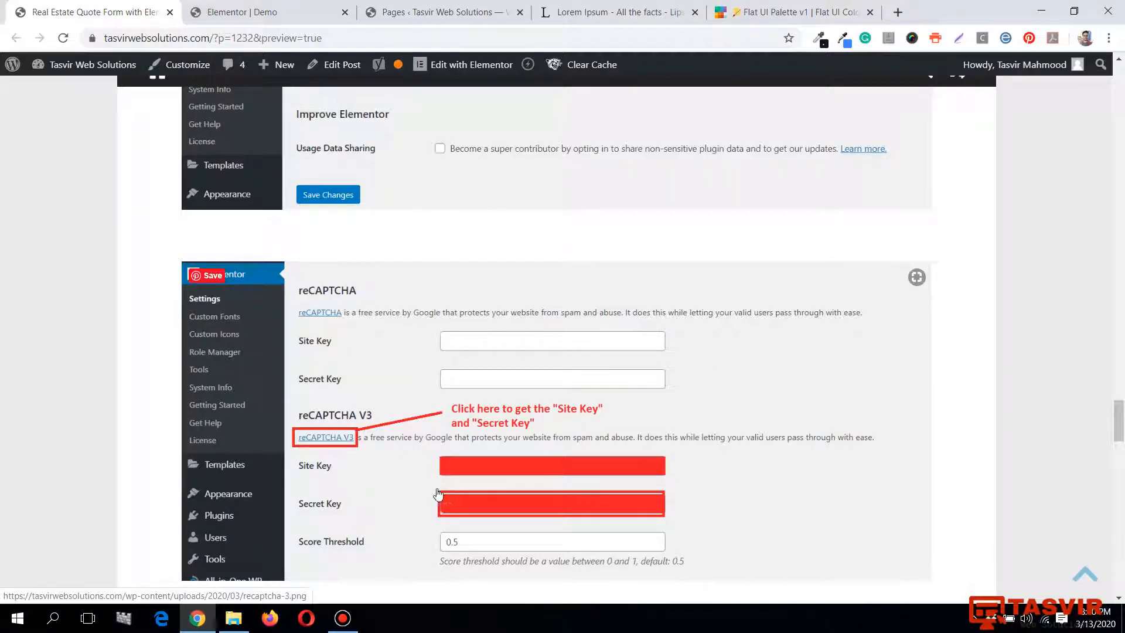
scroll(374, 464, down, 1)
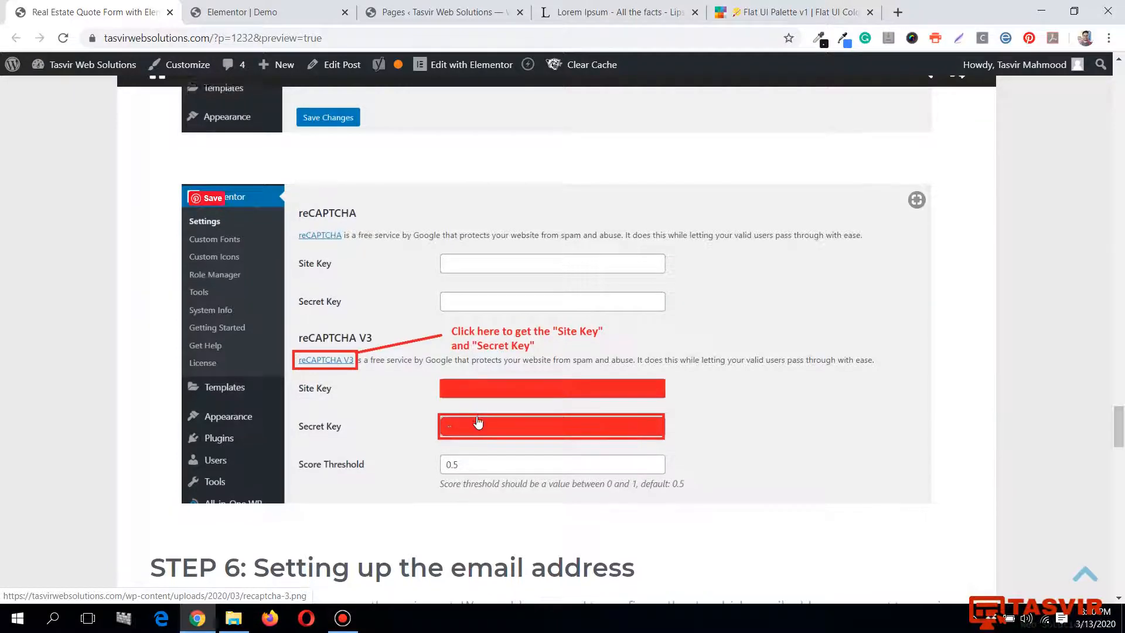
scroll(472, 417, down, 2)
scroll(471, 417, up, 3)
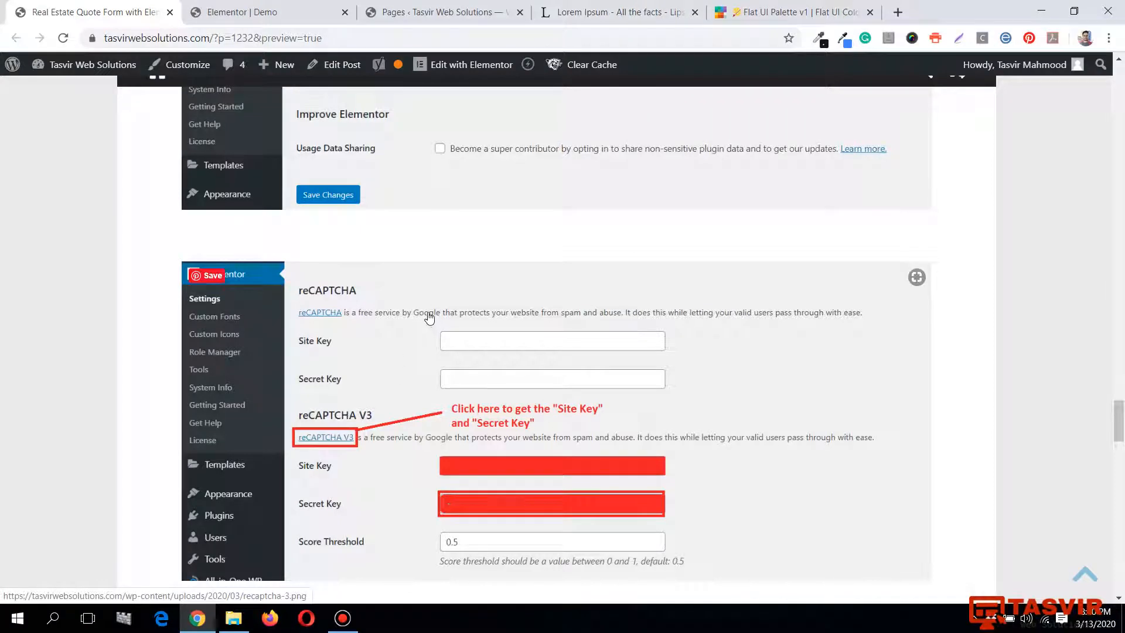
scroll(410, 412, down, 1)
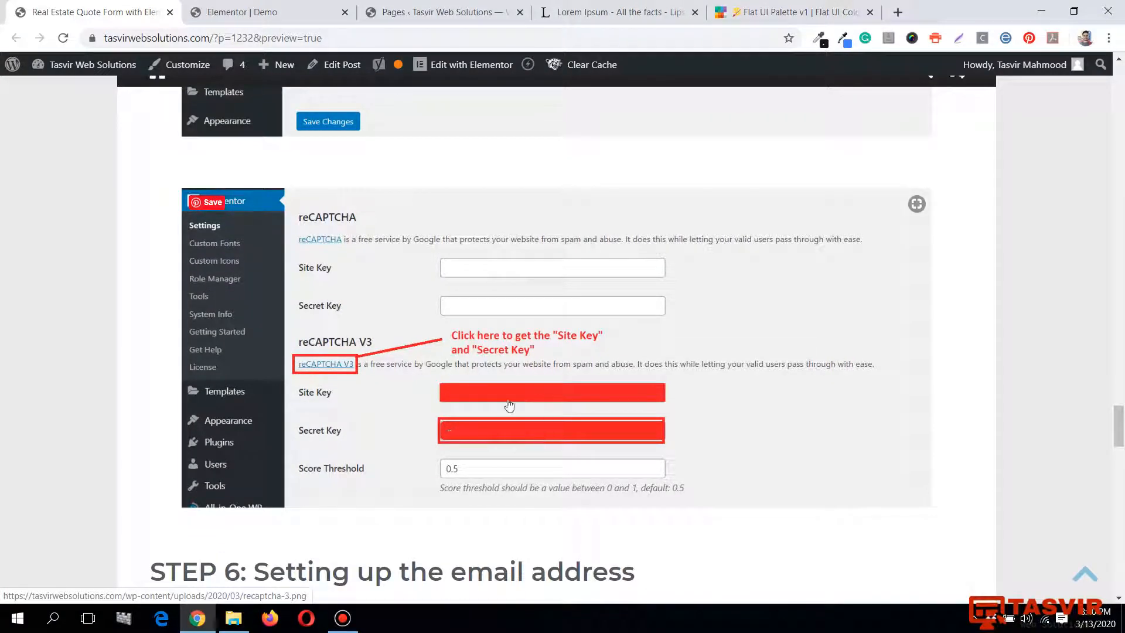
Review the whole STEP 5 section again, from its heading through the Elementor settings screenshots to the reCAPTCHA V3 keys.
scroll(340, 372, up, 15)
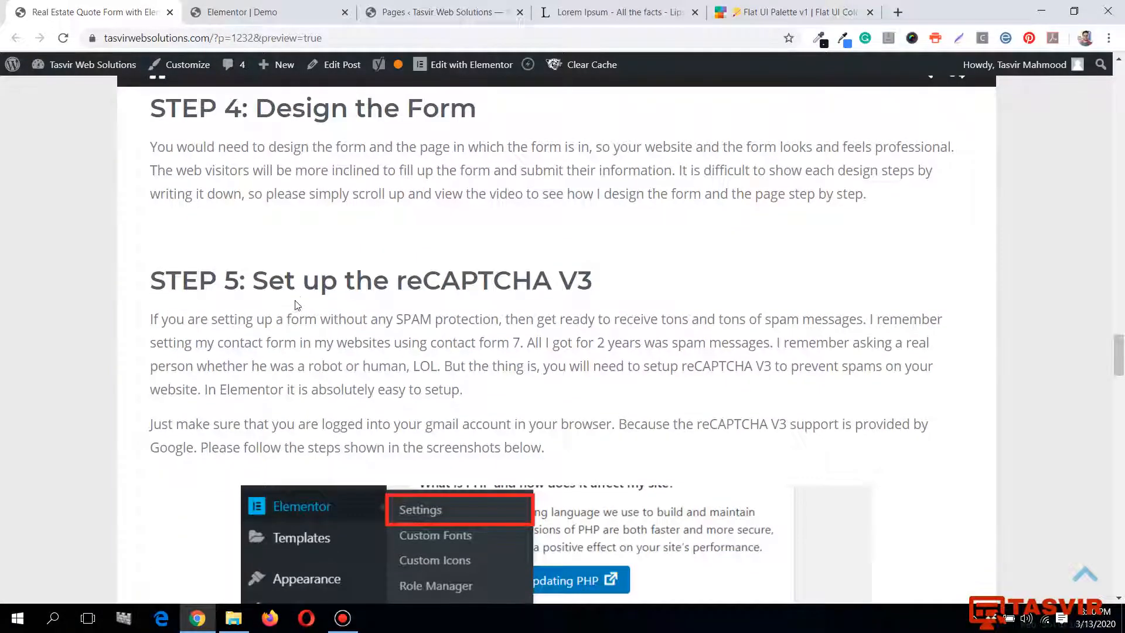
scroll(334, 310, down, 4)
scroll(350, 313, down, 5)
scroll(351, 314, up, 7)
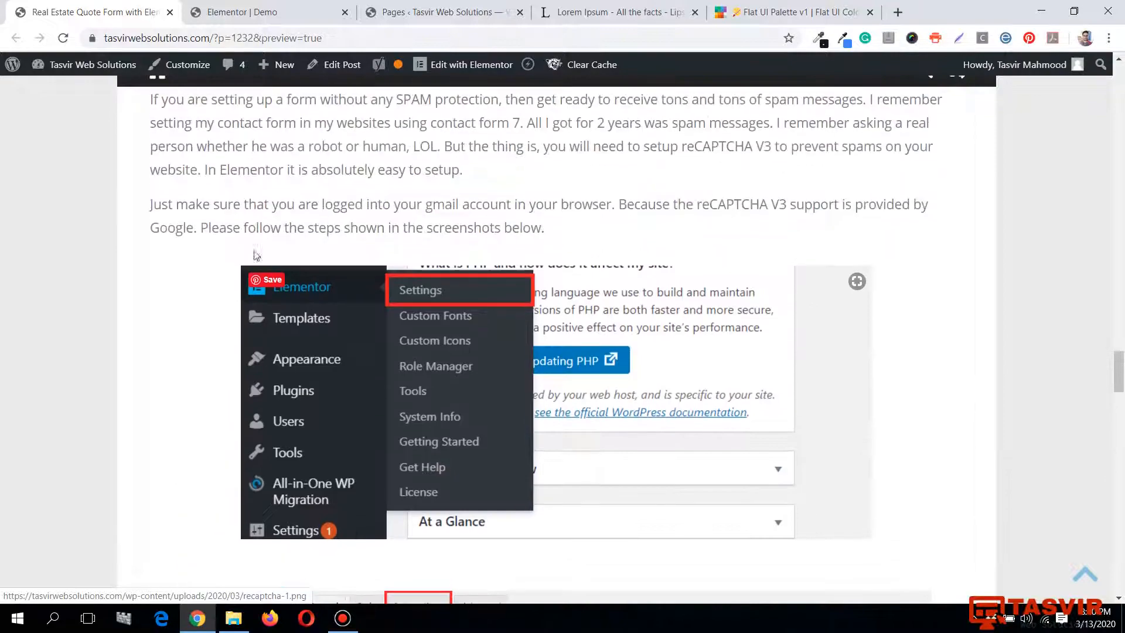
scroll(685, 228, up, 2)
scroll(600, 292, down, 12)
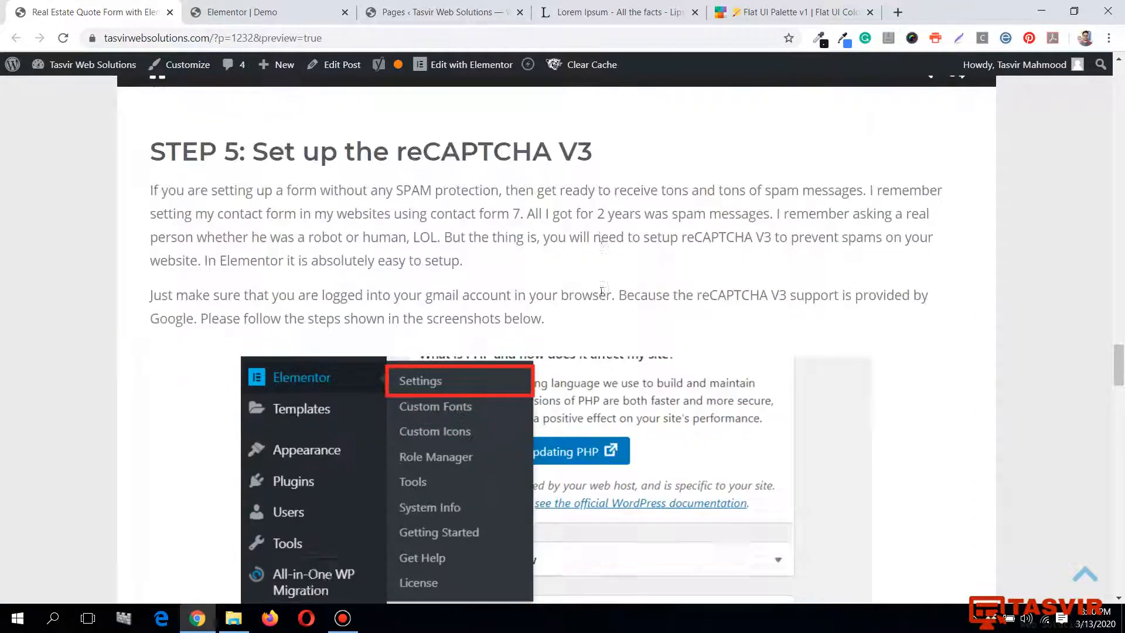
scroll(602, 297, up, 10)
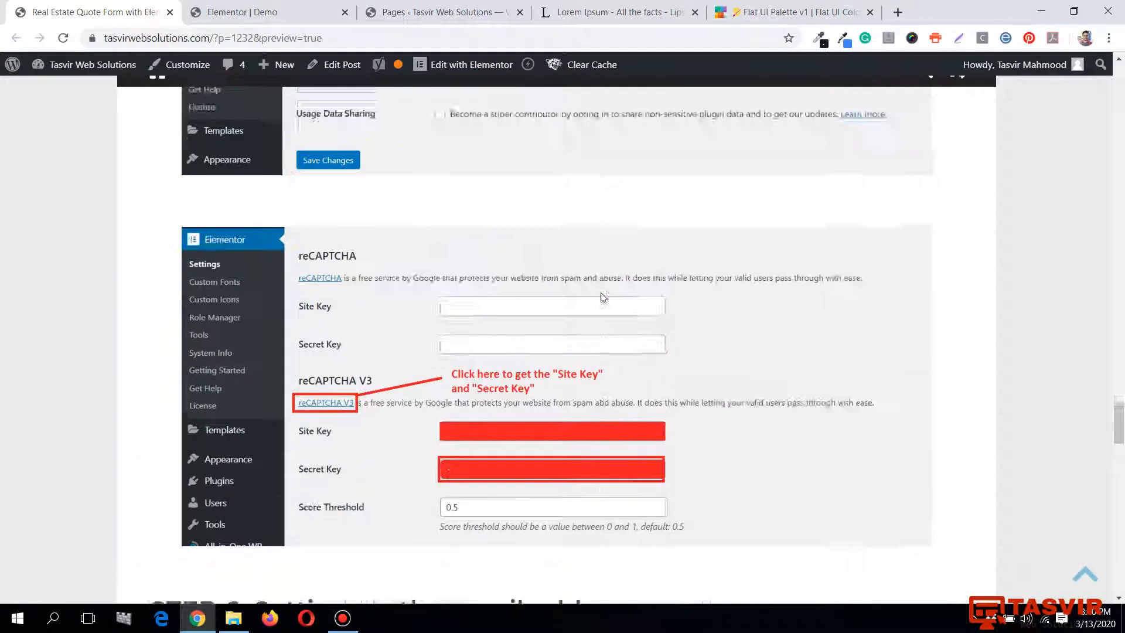
scroll(462, 223, up, 3)
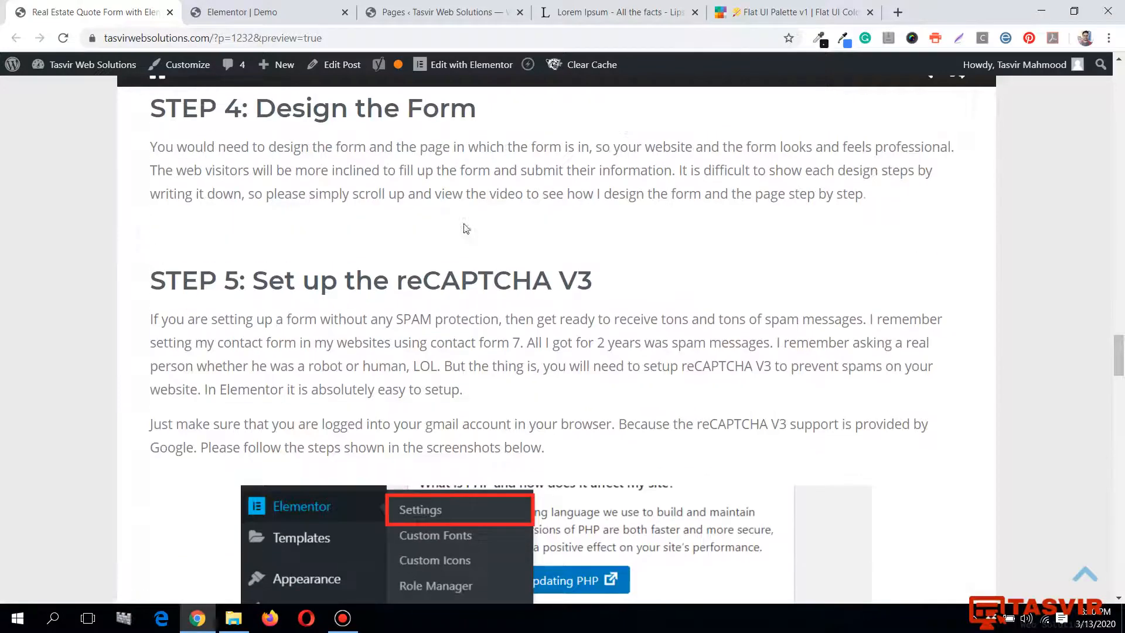
scroll(526, 254, down, 14)
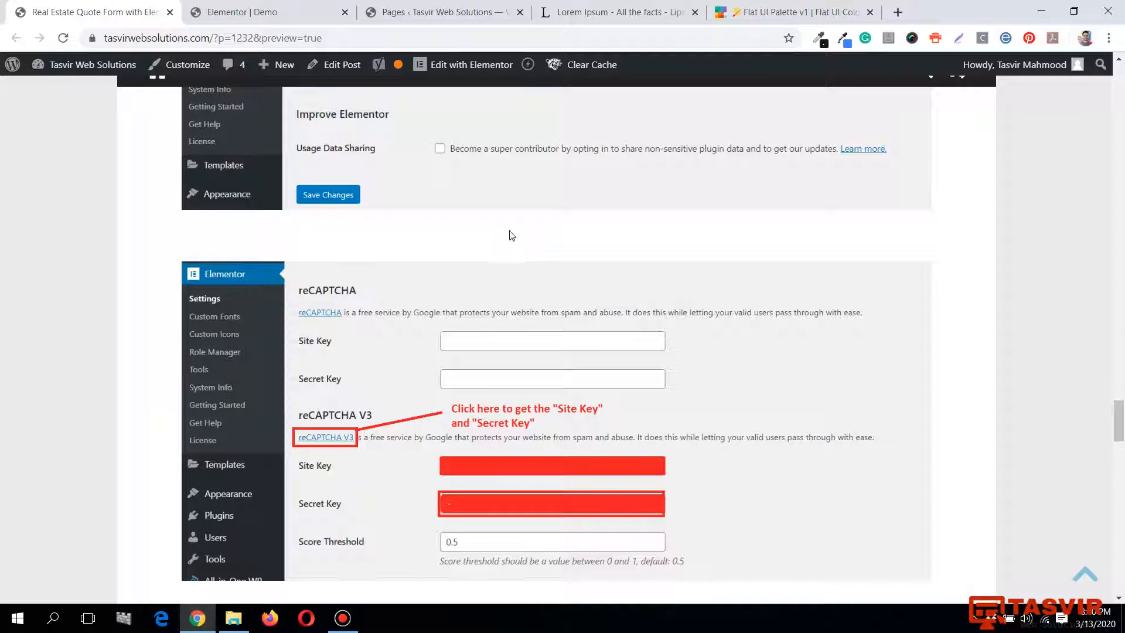
Switch back to the Elementor editor of the Demo page and look over the form's field list.
click(305, 12)
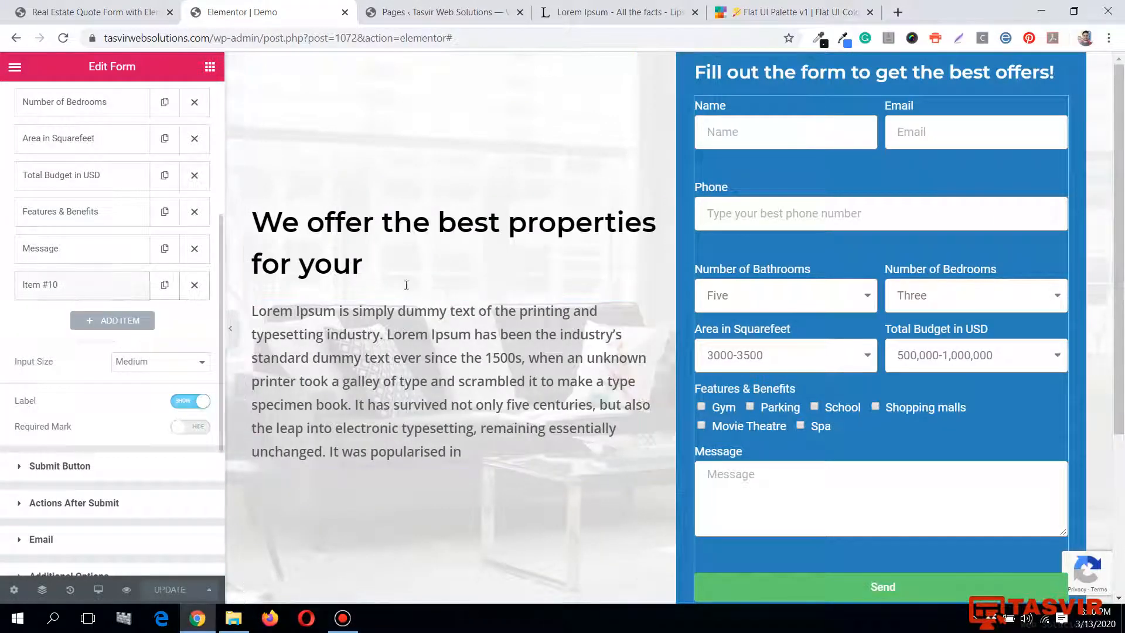
scroll(461, 316, down, 3)
scroll(461, 317, up, 3)
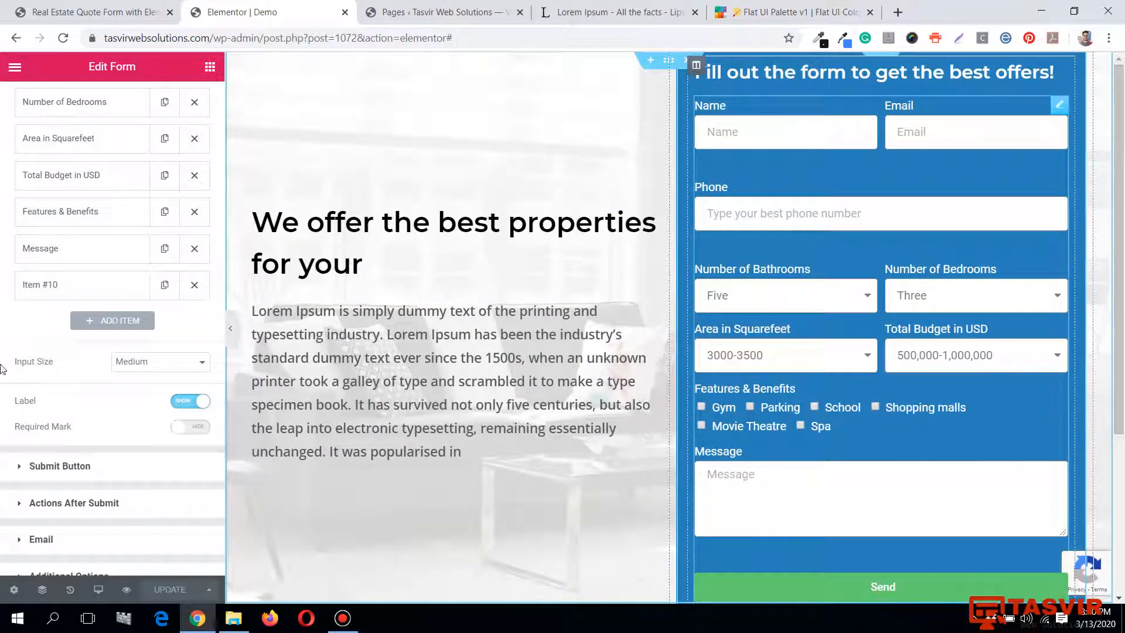
click(341, 625)
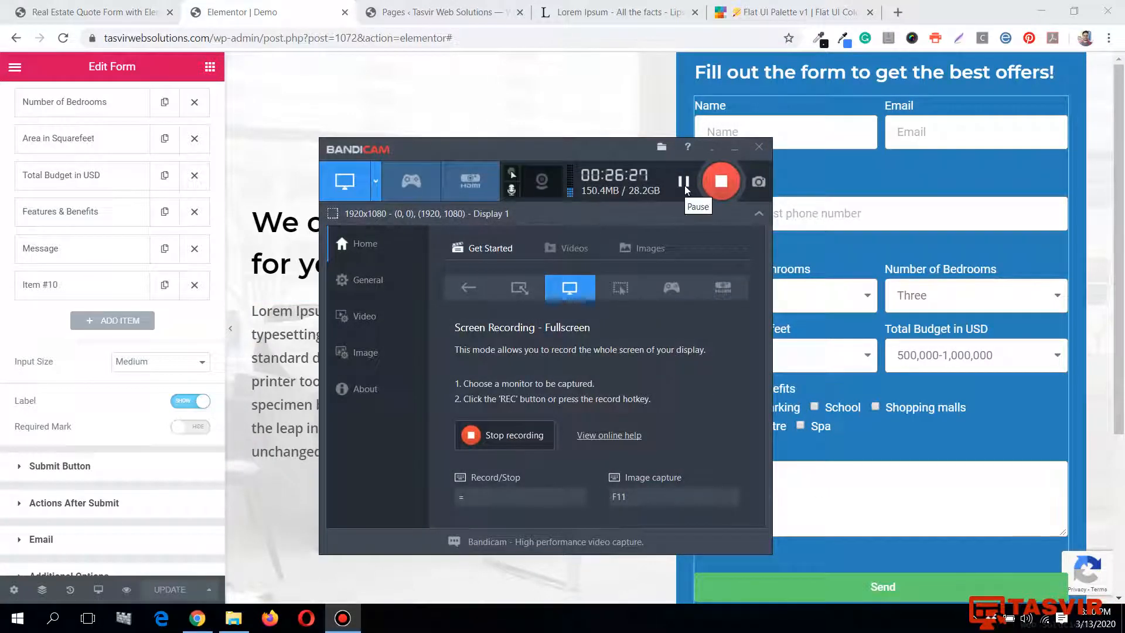
click(687, 191)
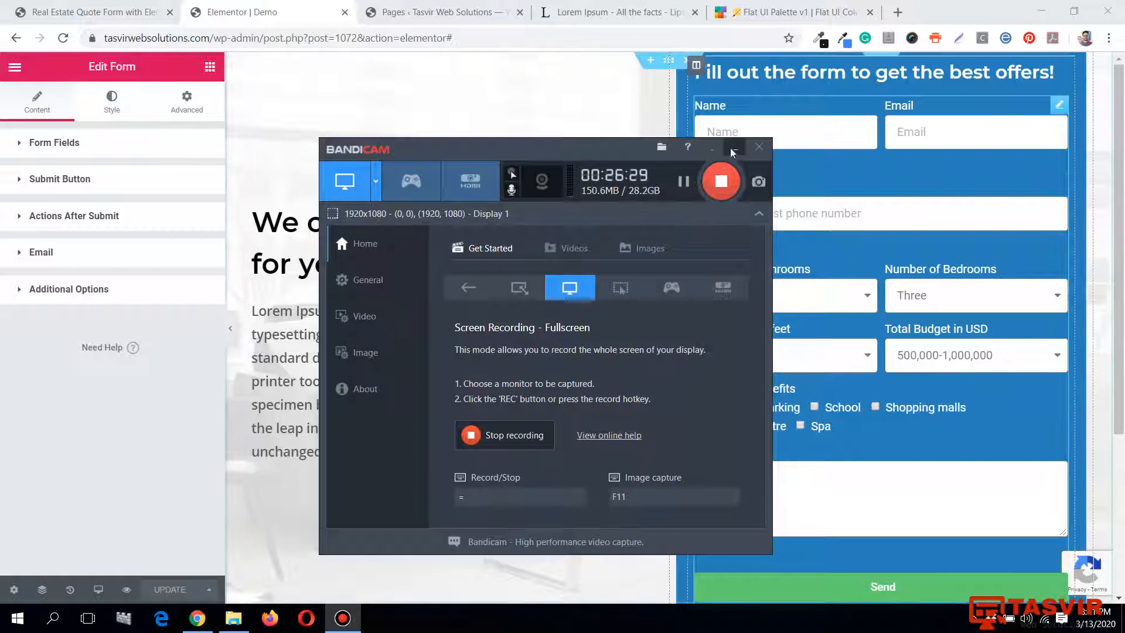
click(736, 148)
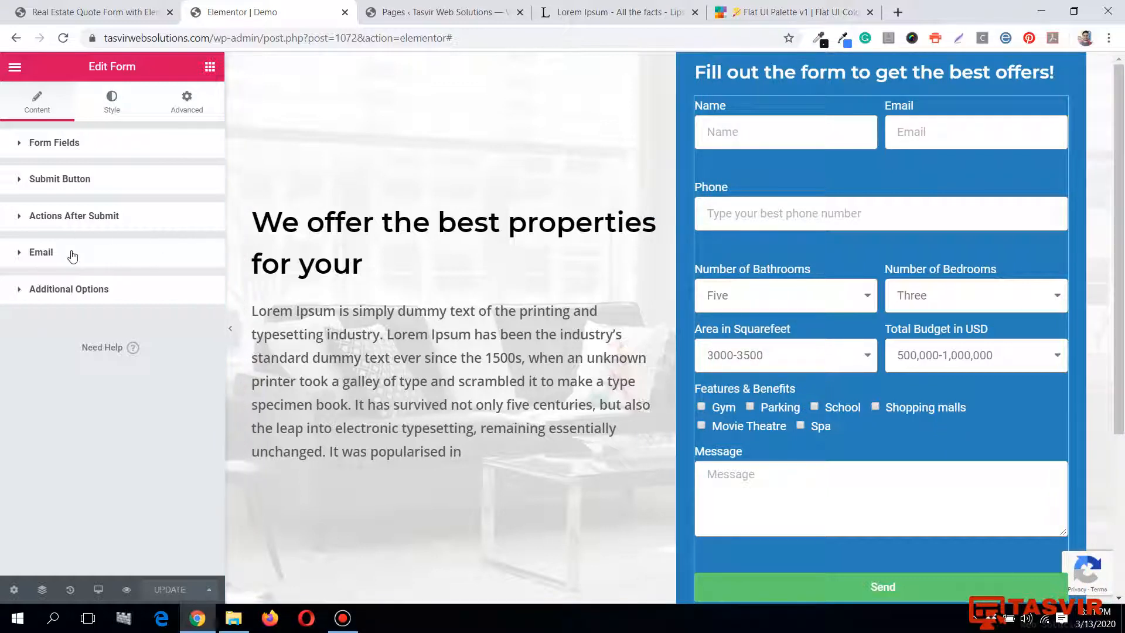
Check the form's Actions After Submit and its Email settings, particularly the recipient address.
click(122, 256)
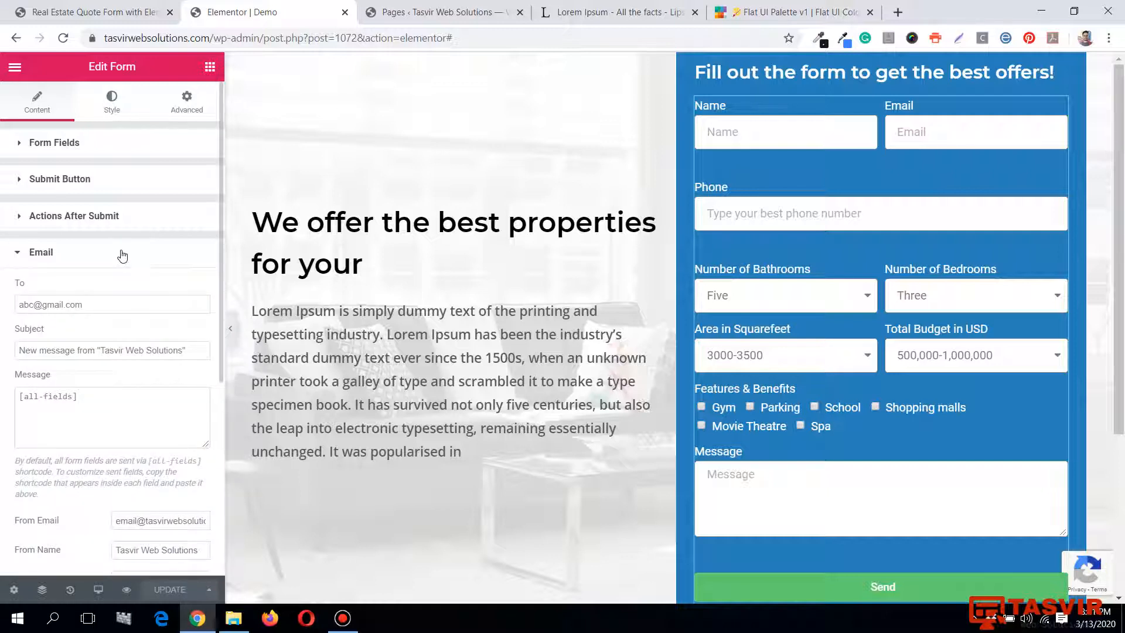
click(122, 256)
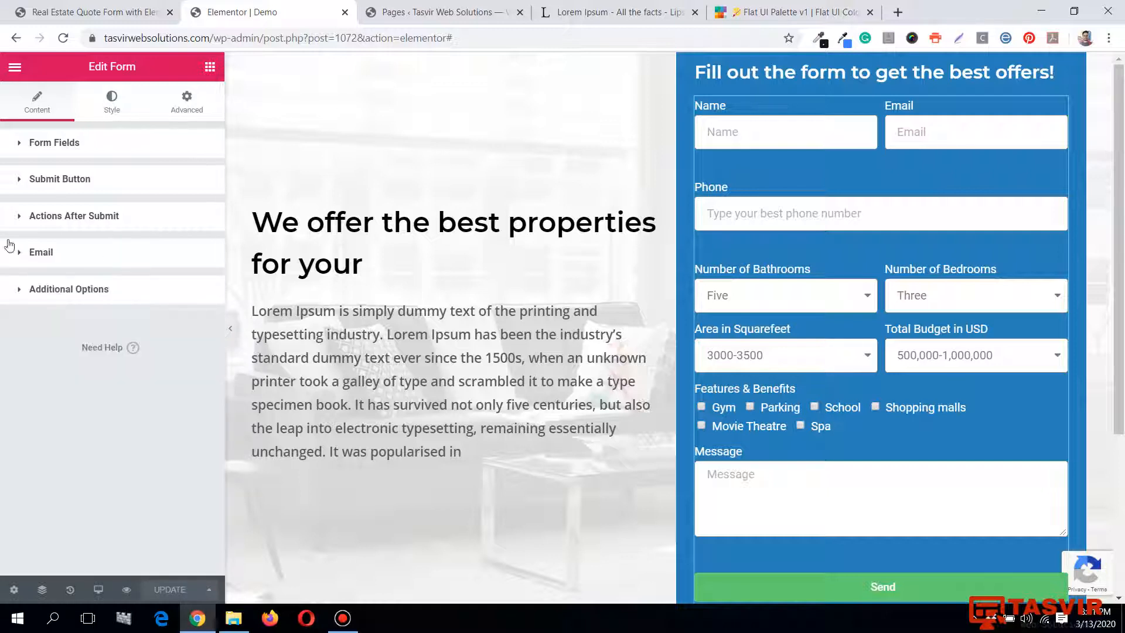
click(133, 223)
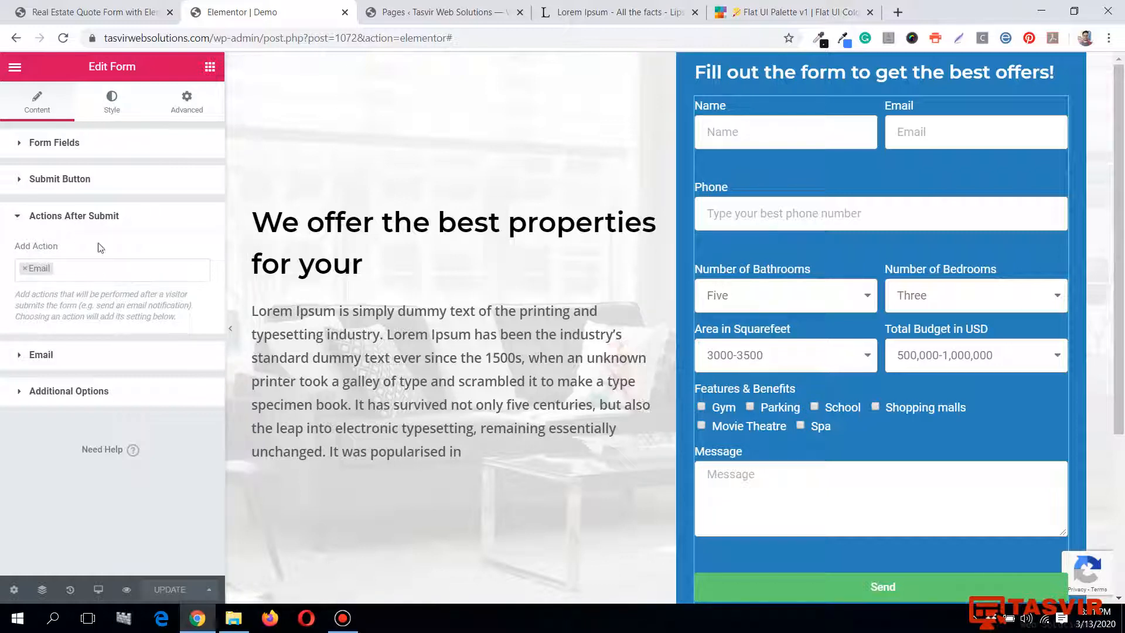
click(105, 221)
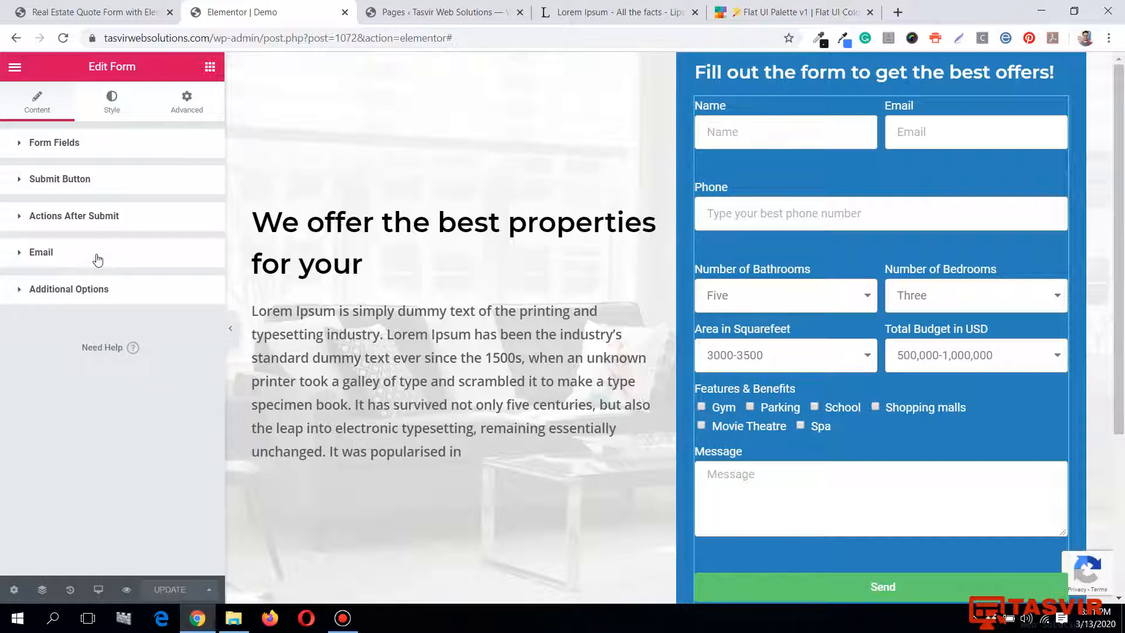
click(97, 259)
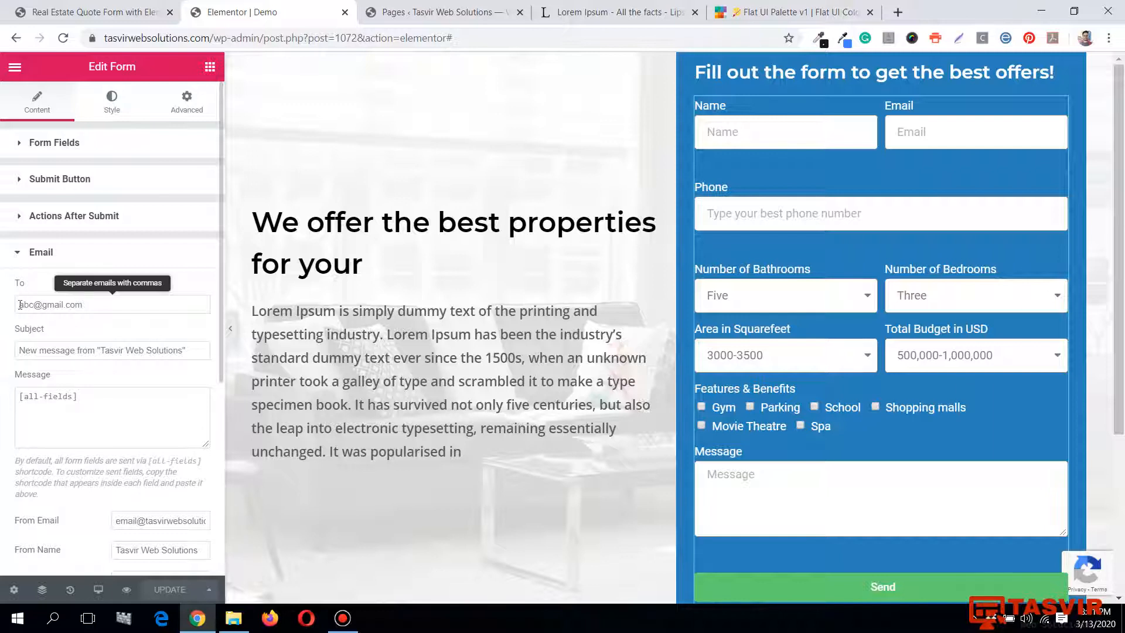
drag(20, 305, 94, 305)
click(99, 305)
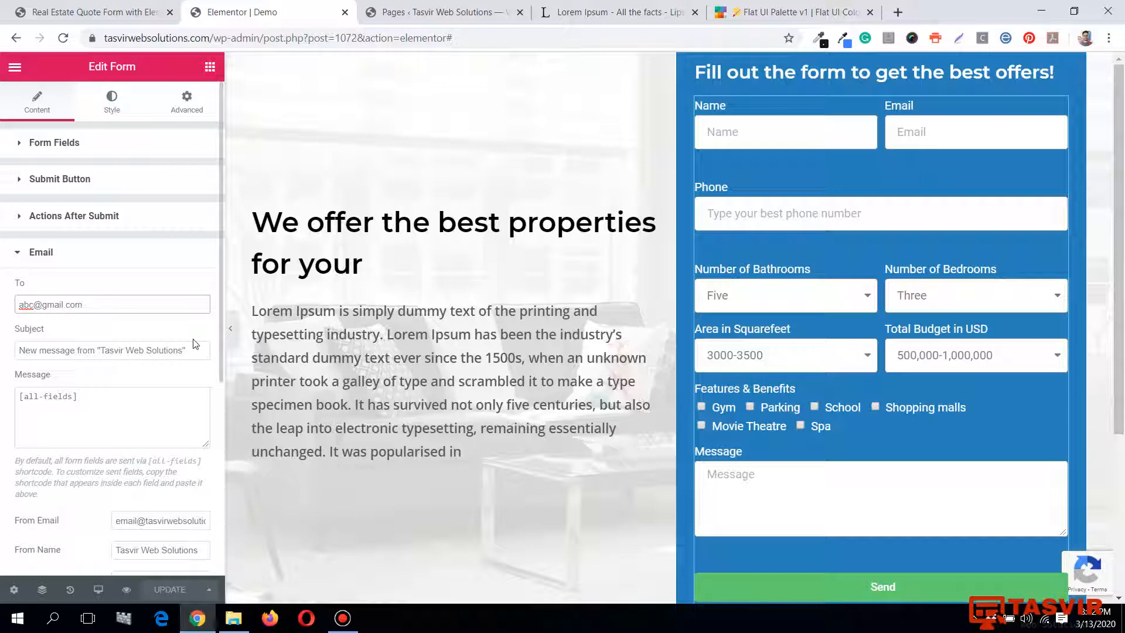
click(343, 625)
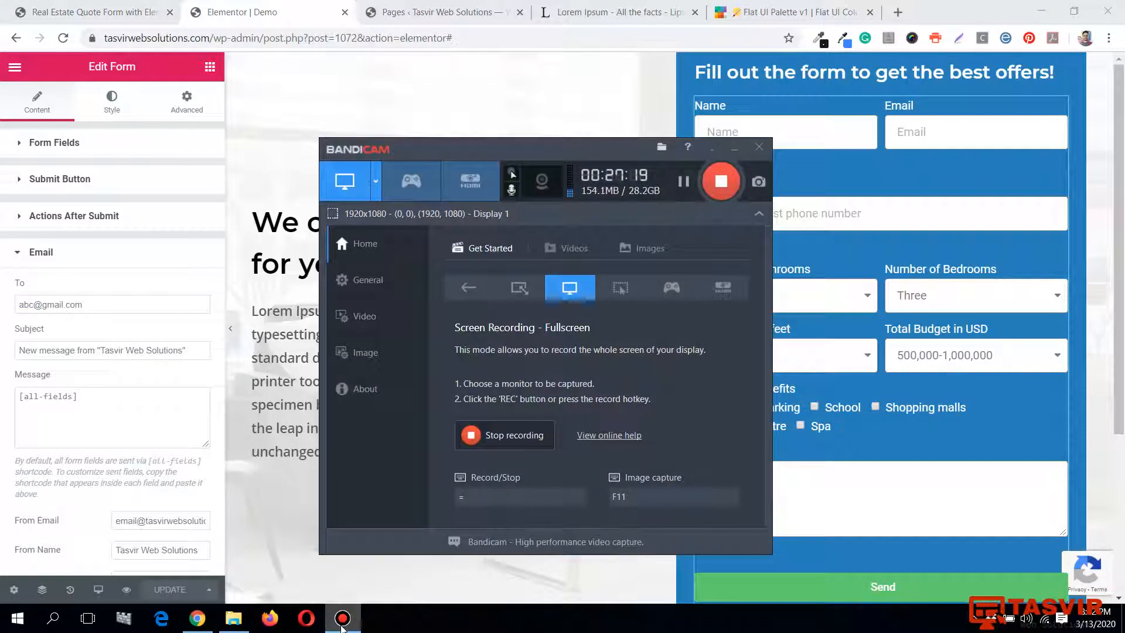
click(342, 625)
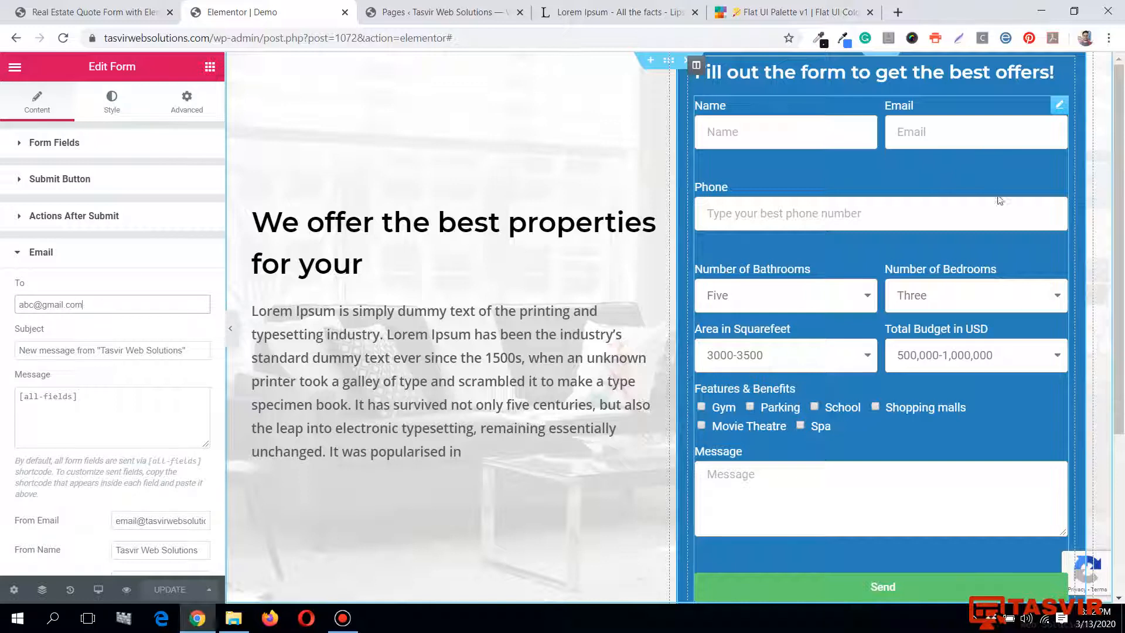
click(872, 302)
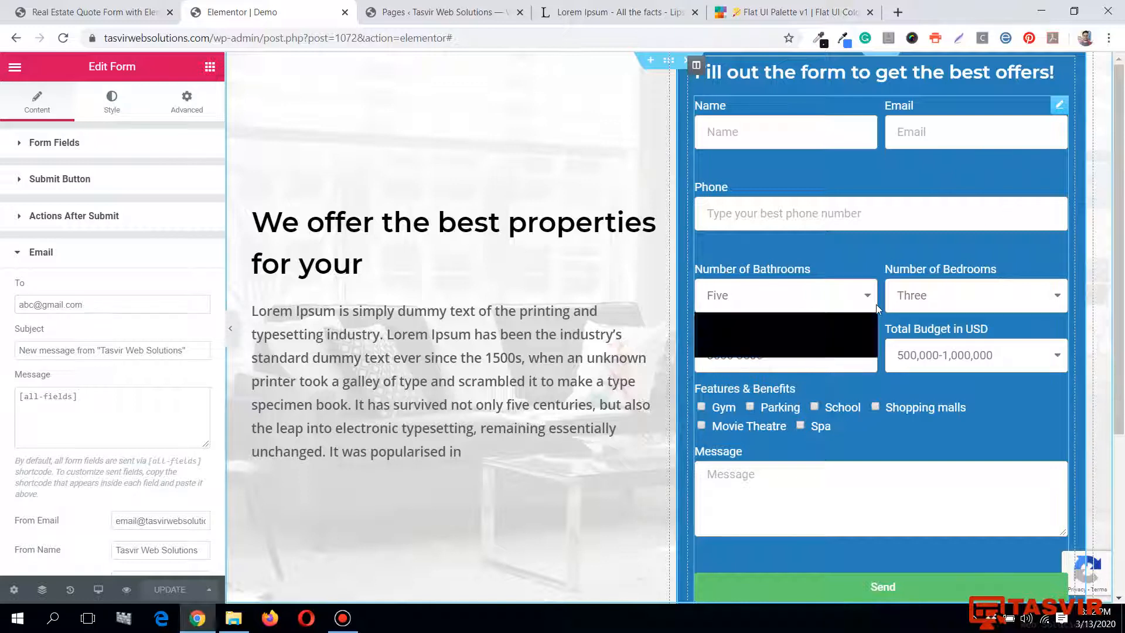
click(857, 295)
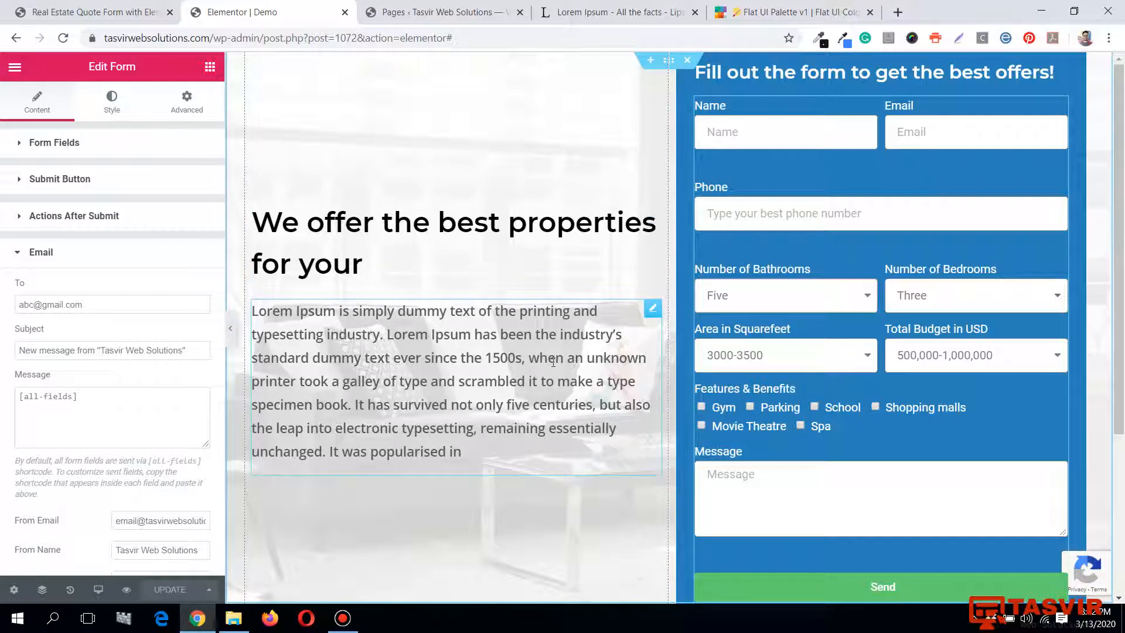
scroll(555, 304, down, 2)
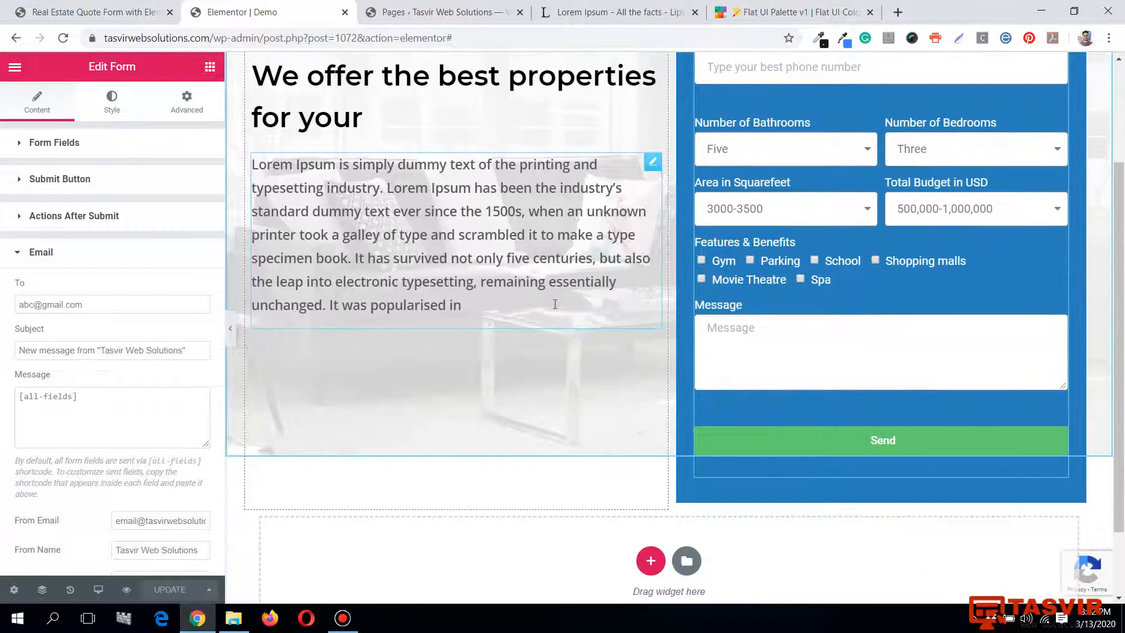
scroll(553, 303, up, 2)
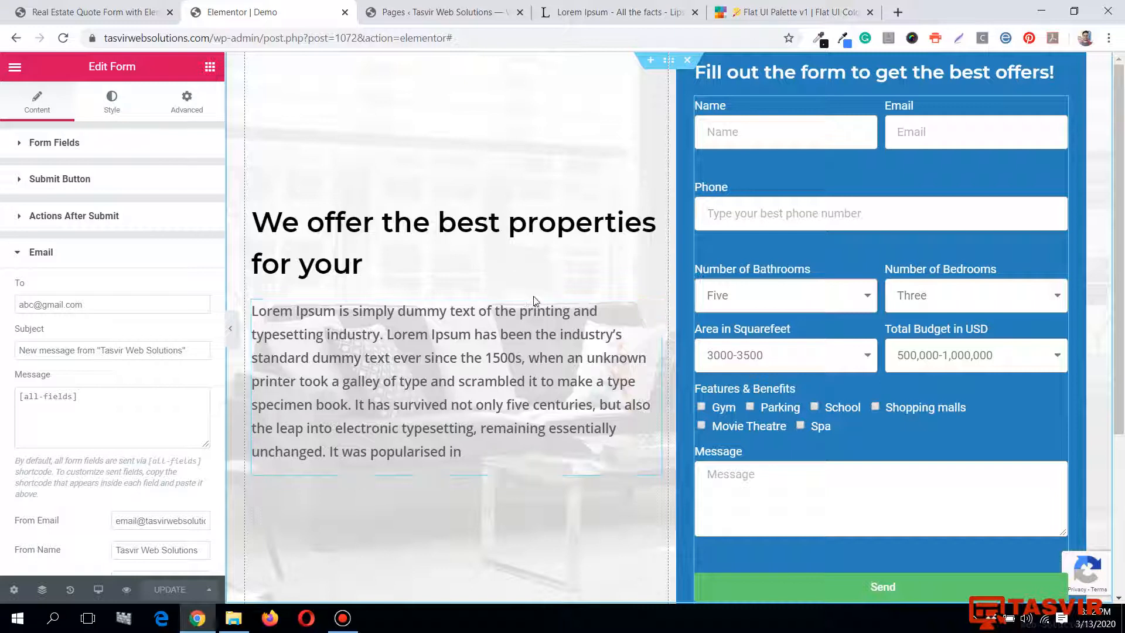
Add MailChimp alongside Email to the form's Actions After Submit.
click(173, 253)
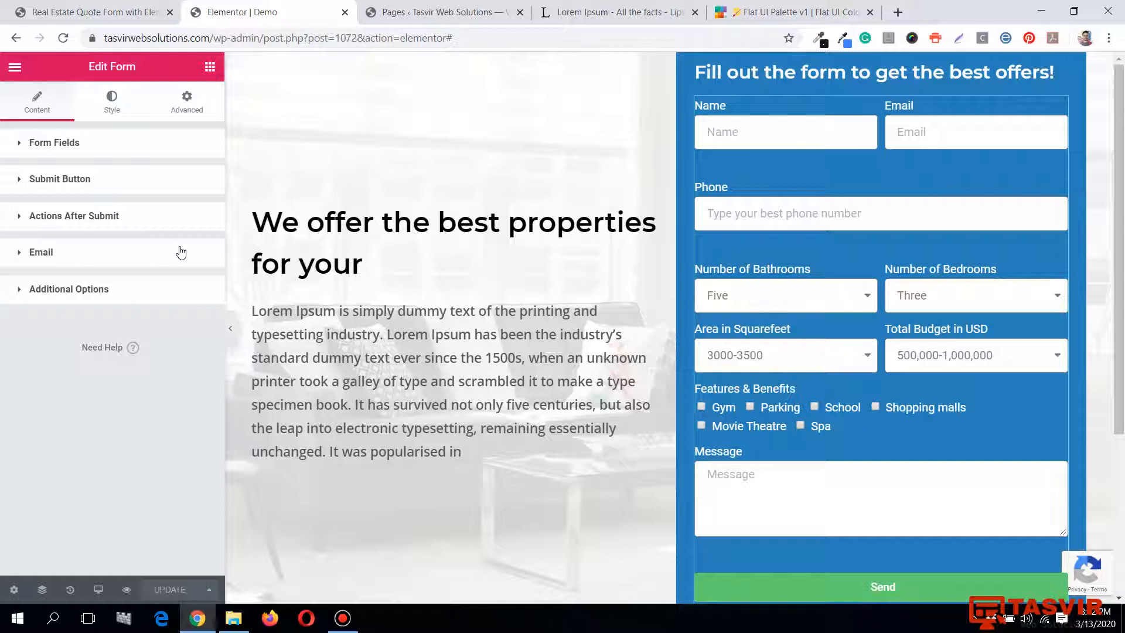
click(171, 216)
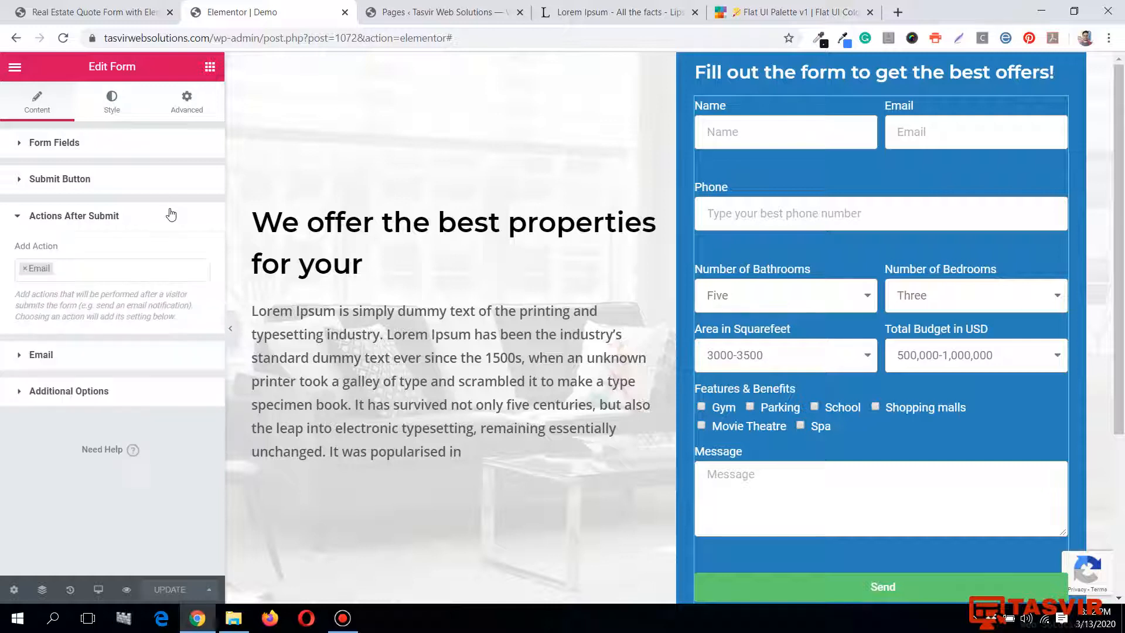
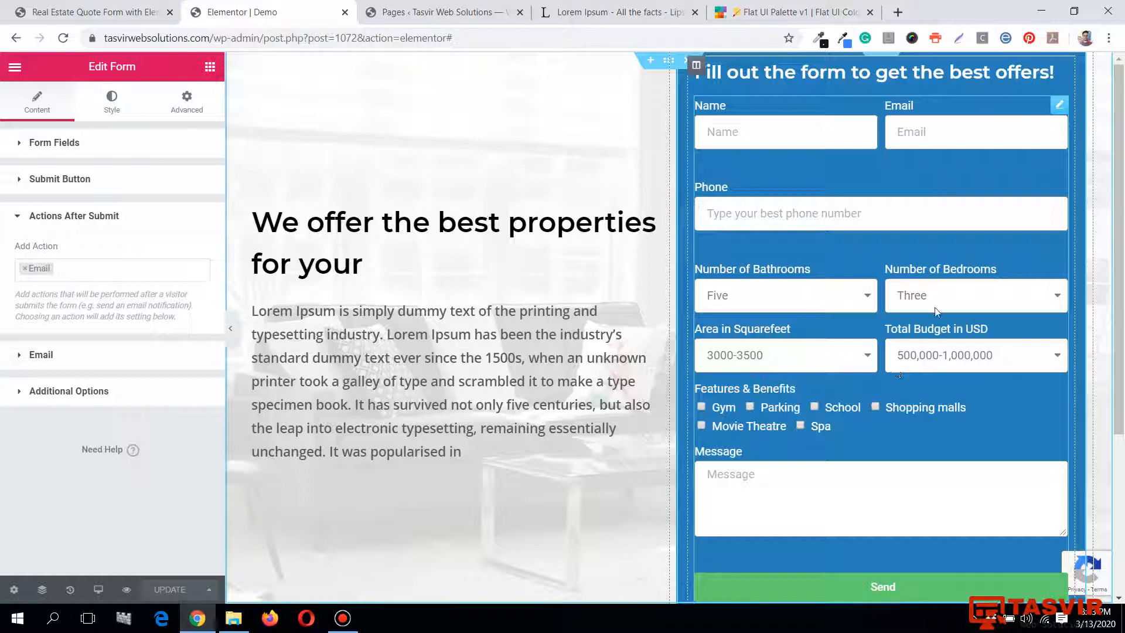
click(154, 267)
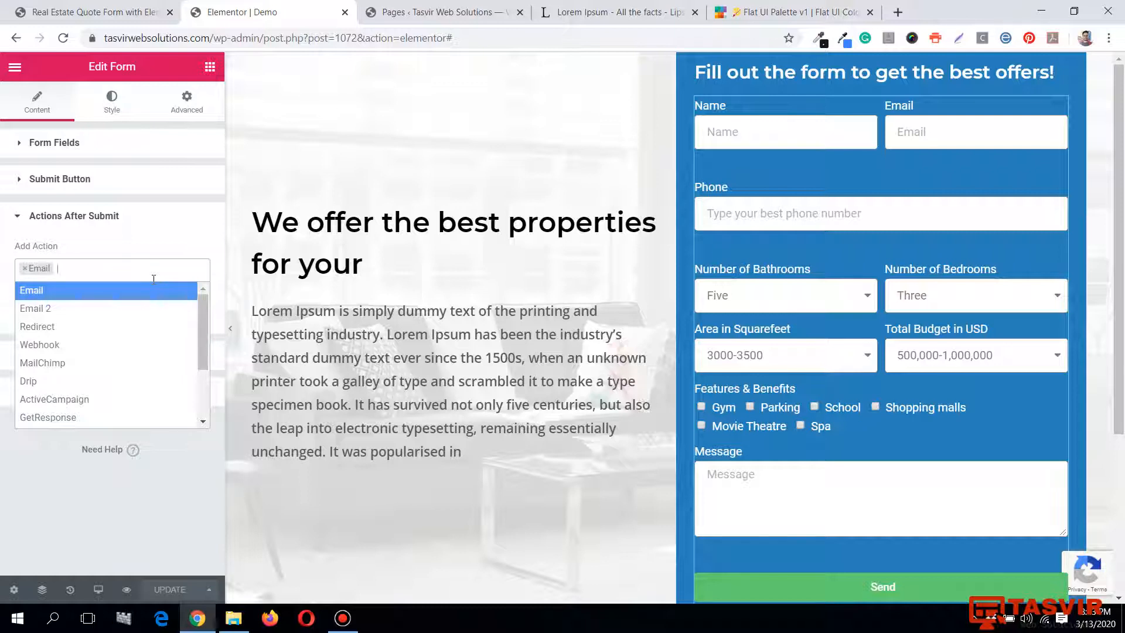
scroll(163, 326, down, 2)
scroll(156, 330, up, 2)
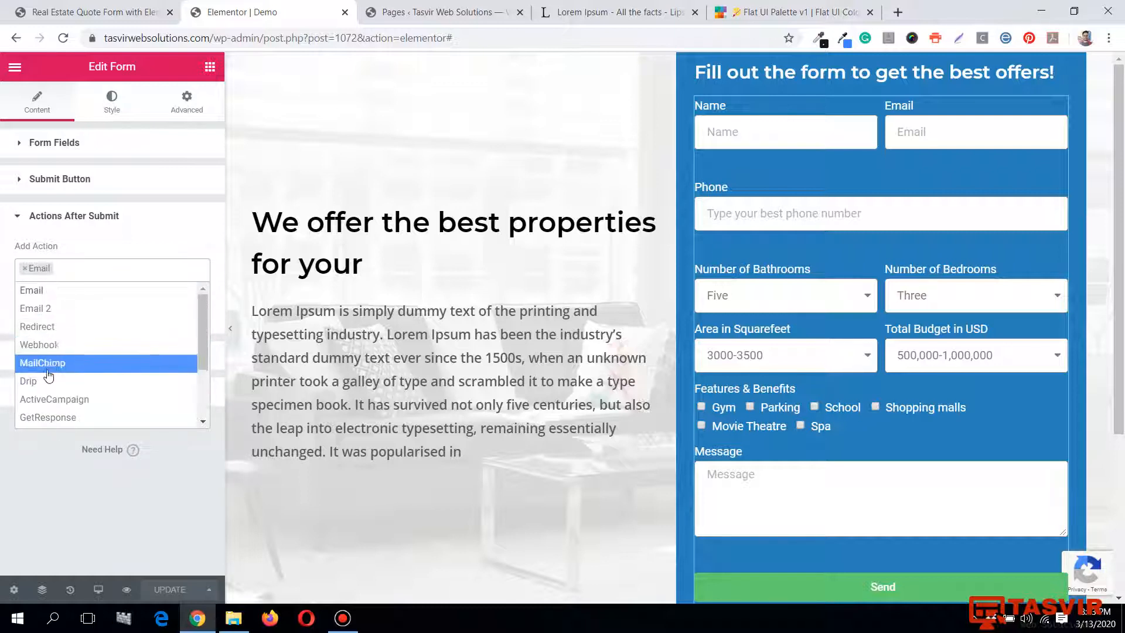
scroll(111, 346, down, 2)
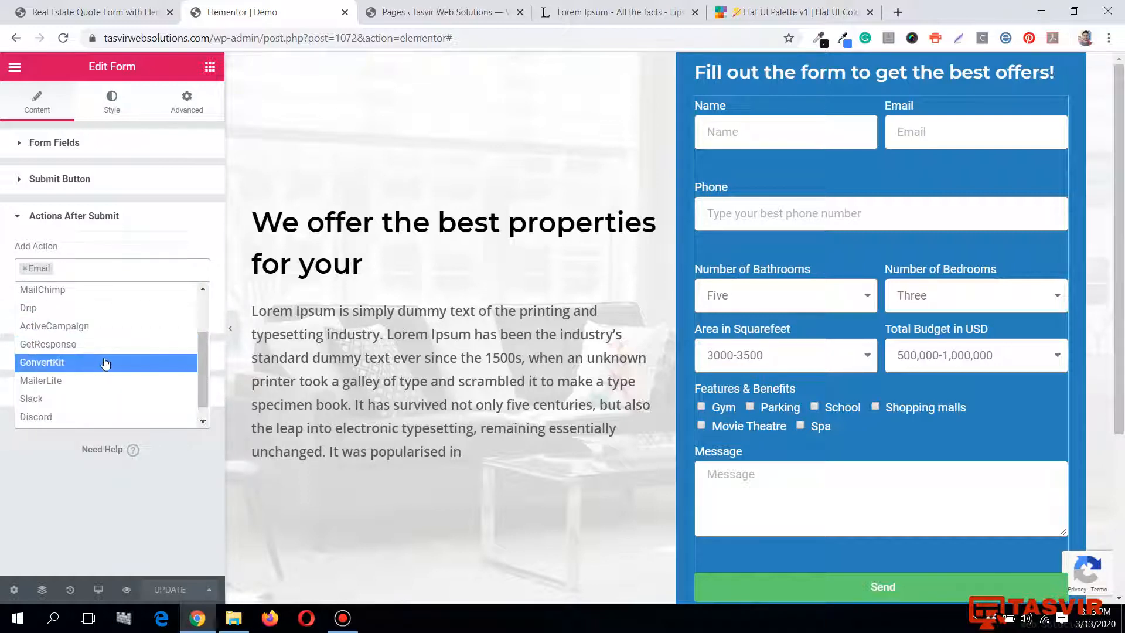
scroll(88, 375, down, 1)
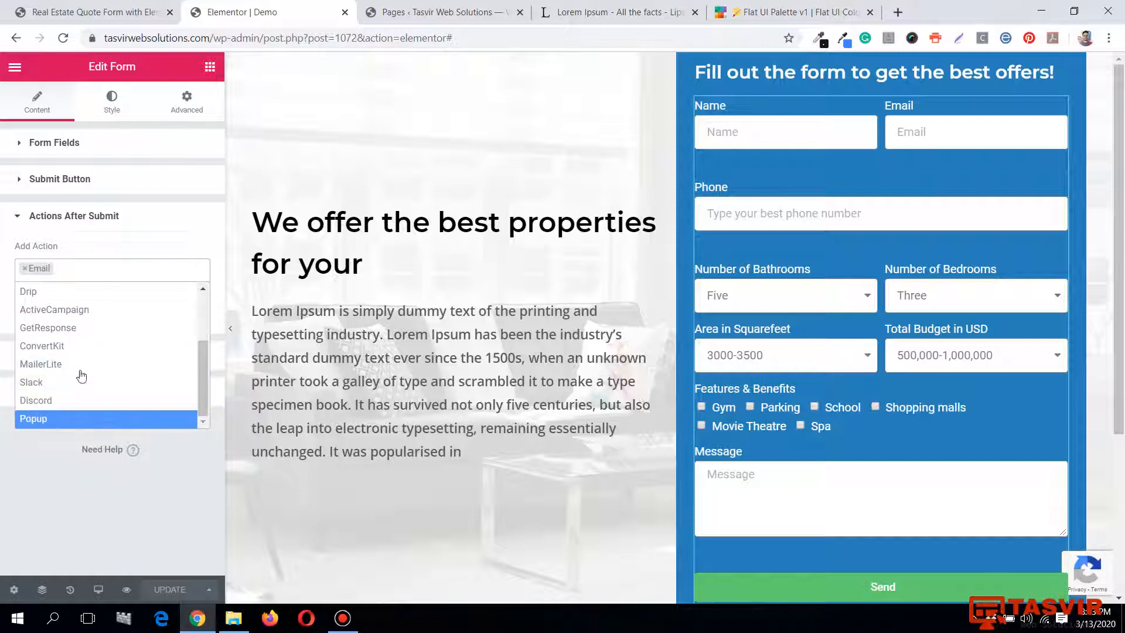
scroll(80, 366, up, 2)
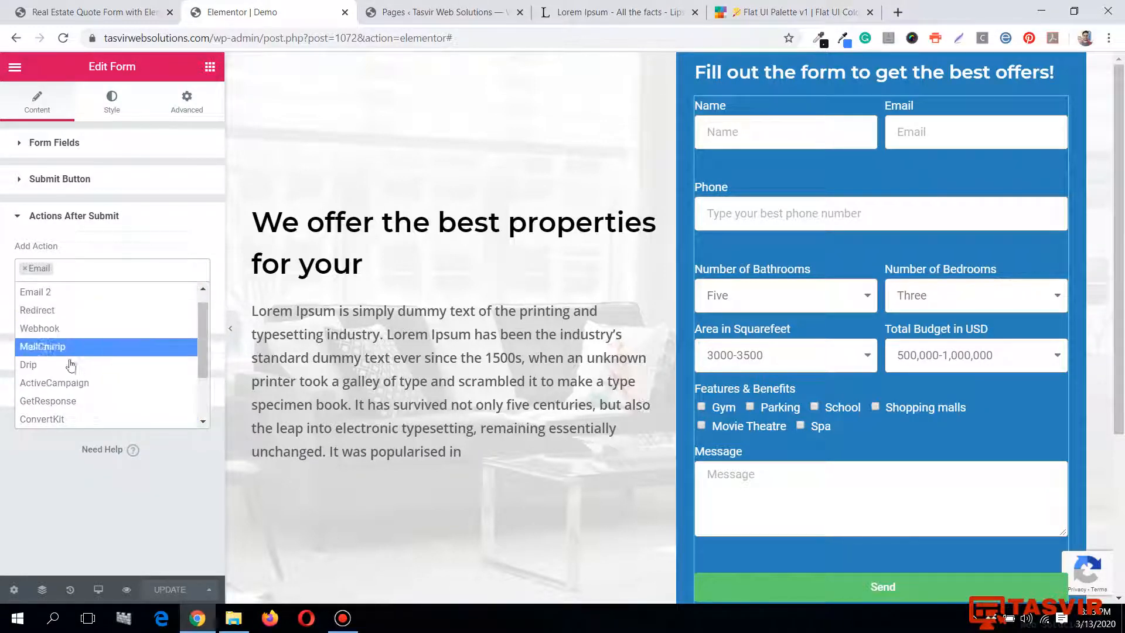
click(98, 351)
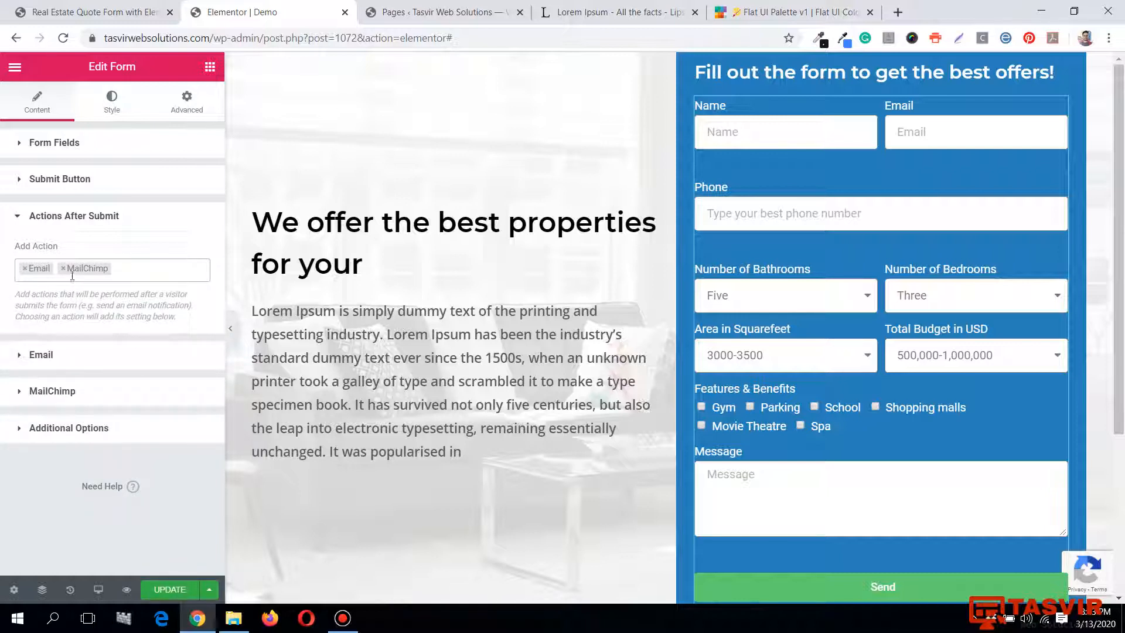
Check the form's Email settings again and open the MailChimp settings.
click(94, 354)
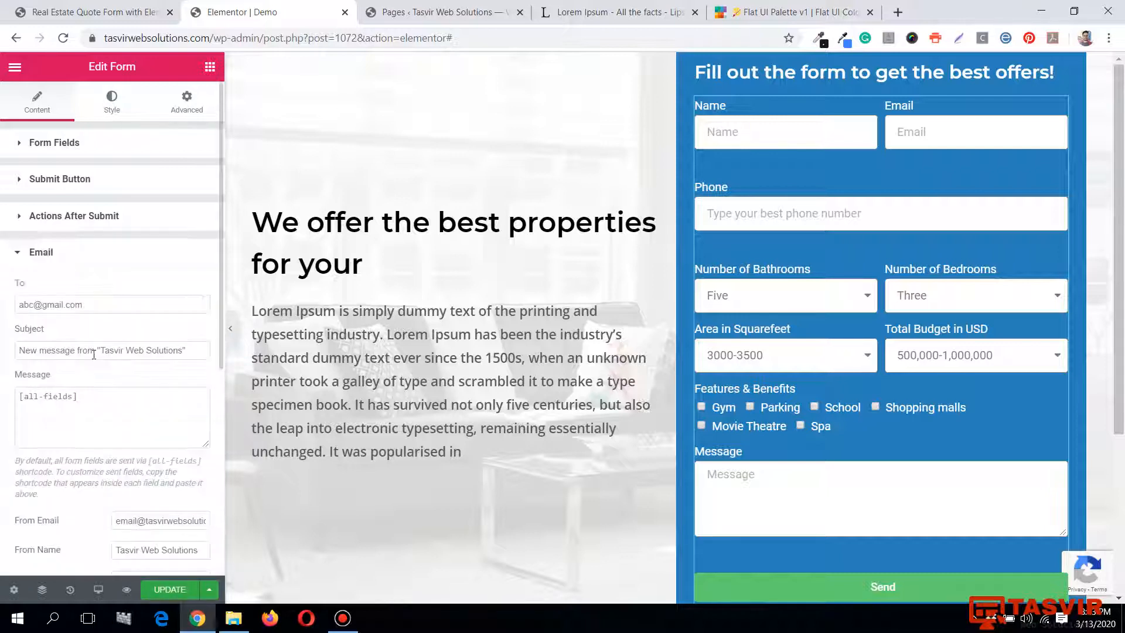
click(100, 259)
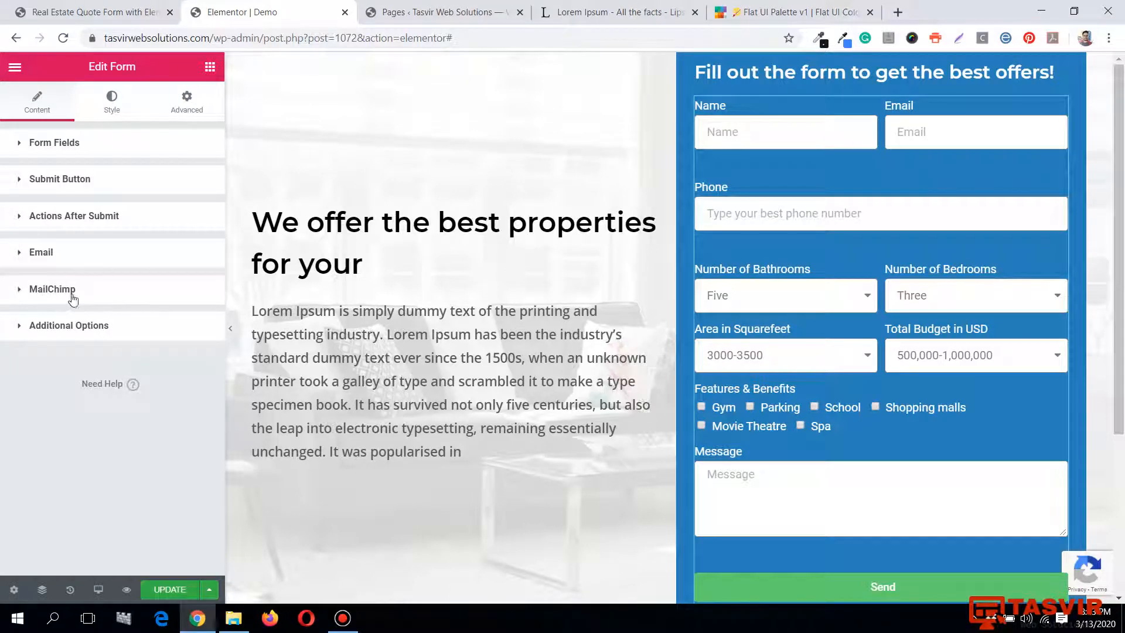
click(73, 299)
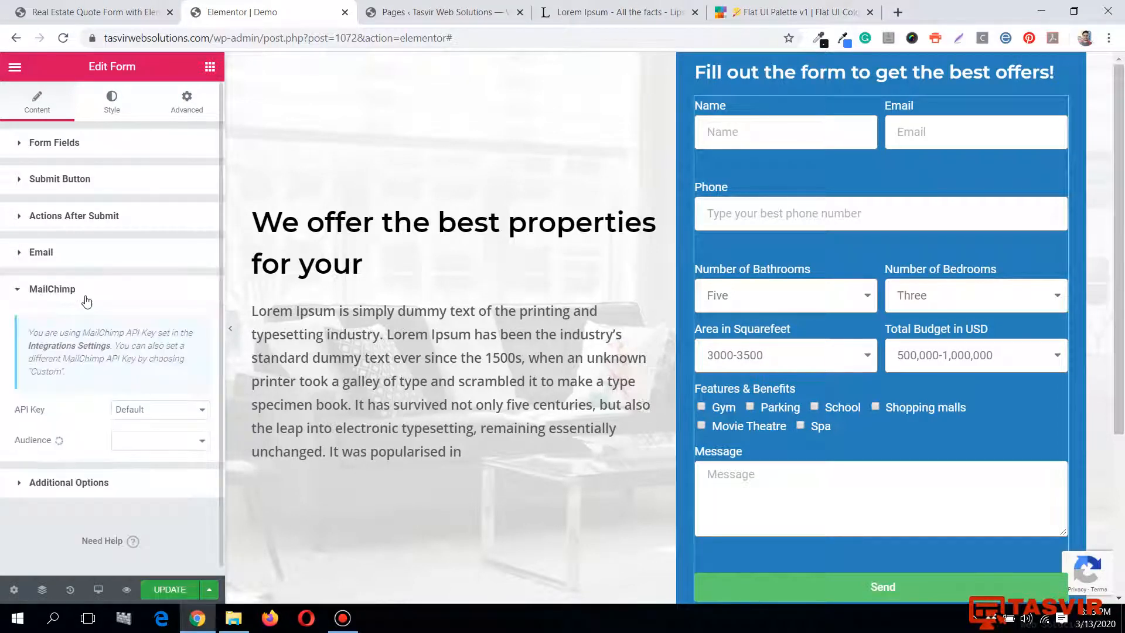
Try the Custom option for the MailChimp API Key, view its key field, and return the option to Default.
click(155, 412)
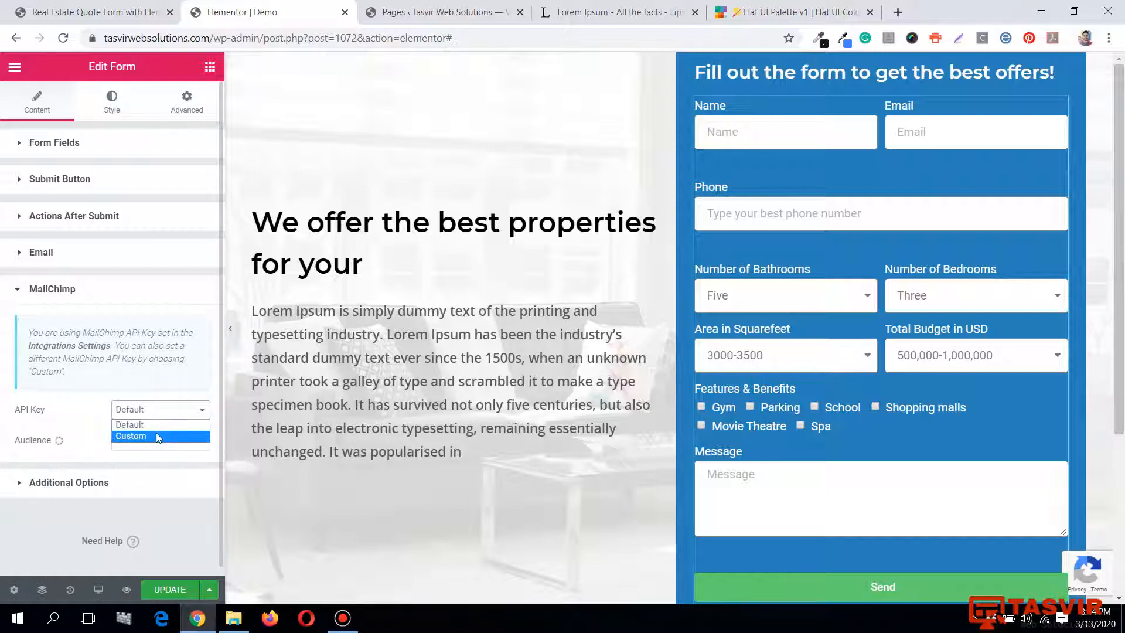
click(156, 435)
click(180, 357)
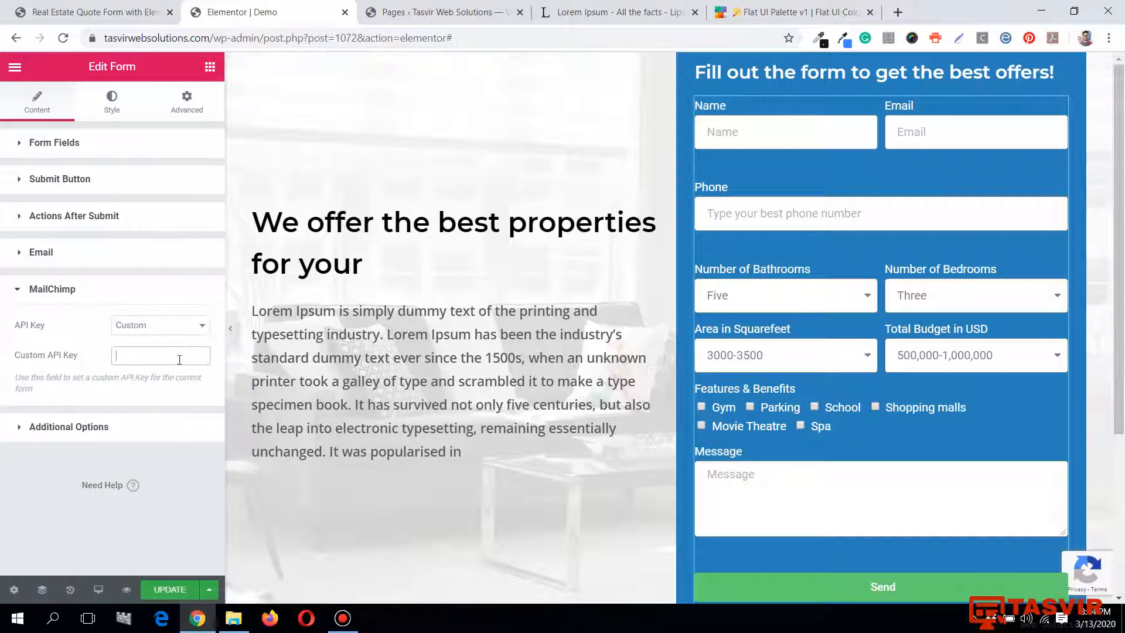
click(156, 328)
click(154, 331)
click(163, 329)
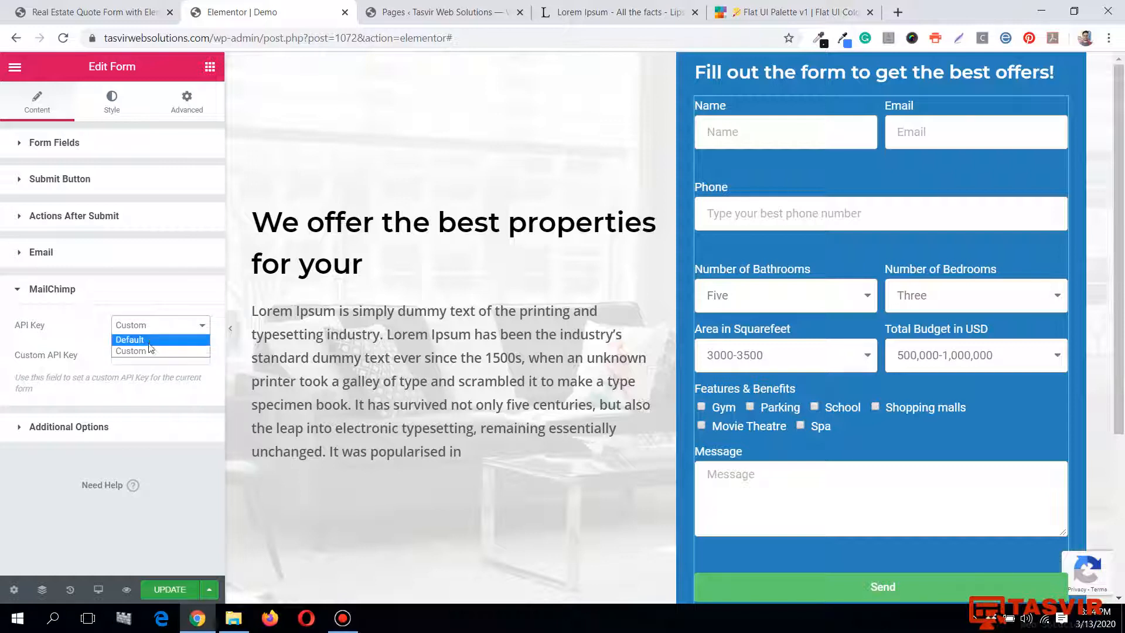
click(153, 339)
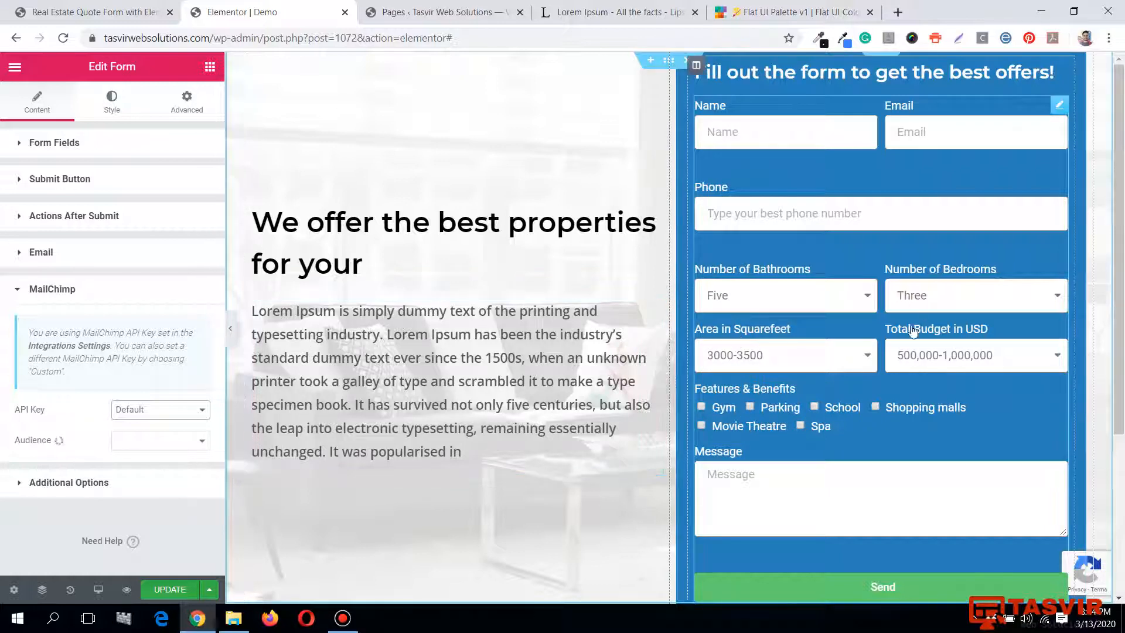
Look at the MailChimp Audience setting and collapse the MailChimp settings.
click(195, 445)
click(195, 445)
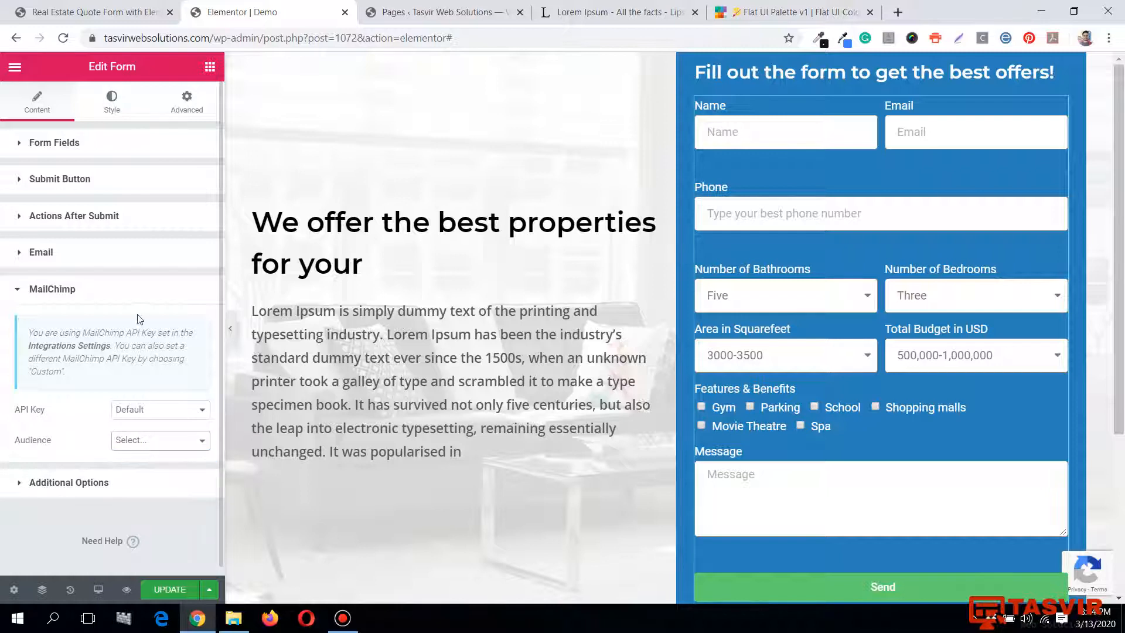
click(143, 299)
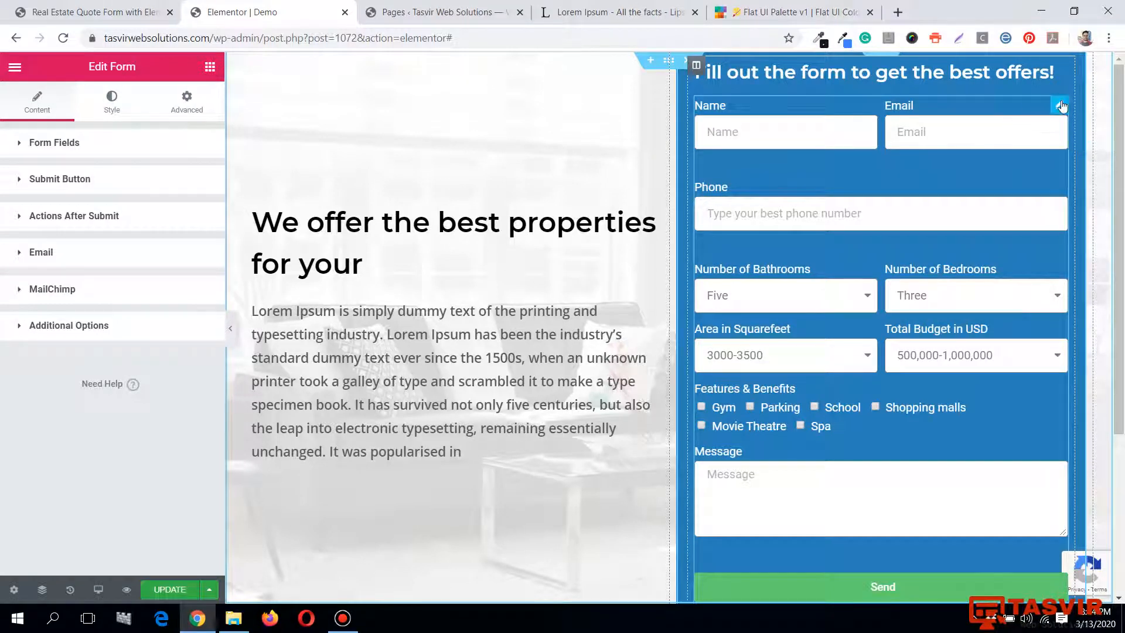
Remove MailChimp from the form's Actions After Submit, keeping only Email, and recheck the Email settings.
click(134, 256)
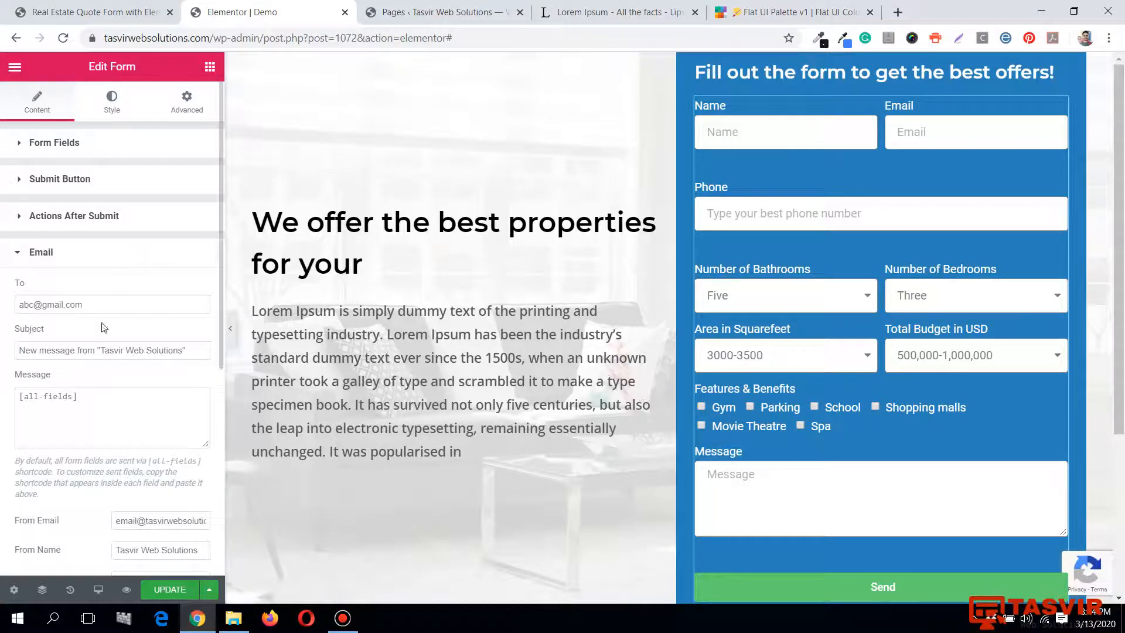
click(111, 253)
click(114, 220)
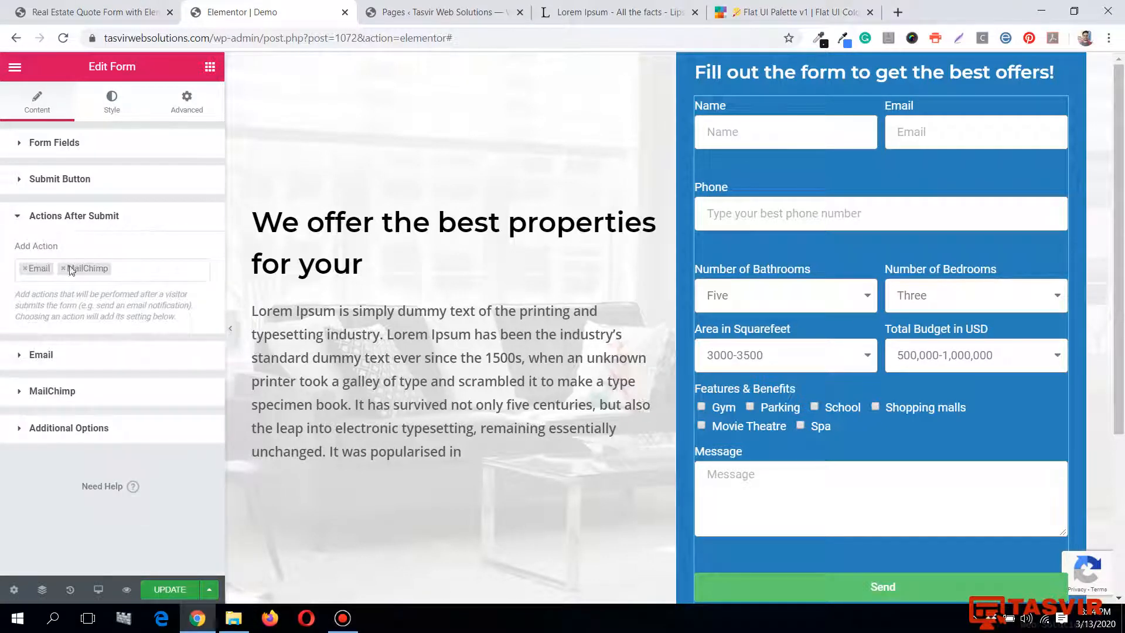
click(63, 269)
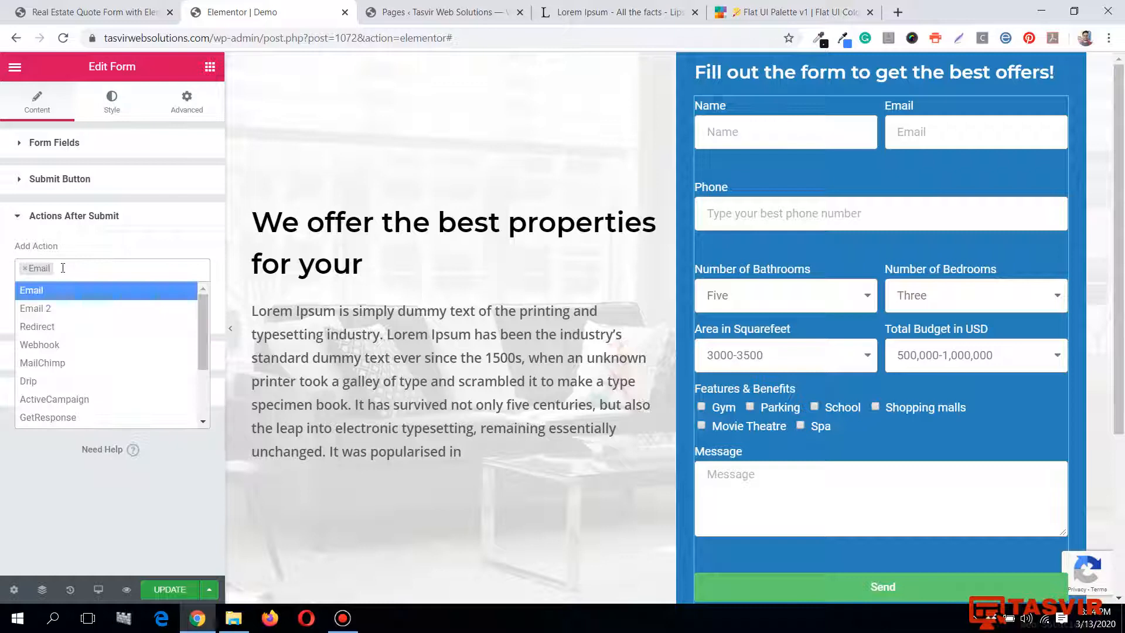
click(131, 220)
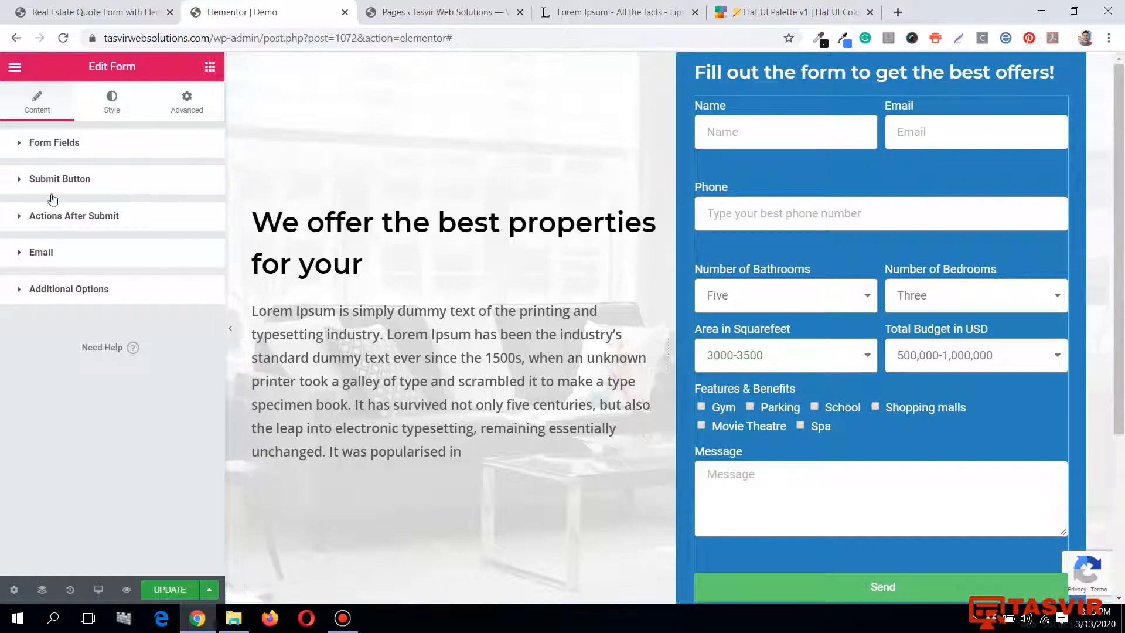
click(95, 250)
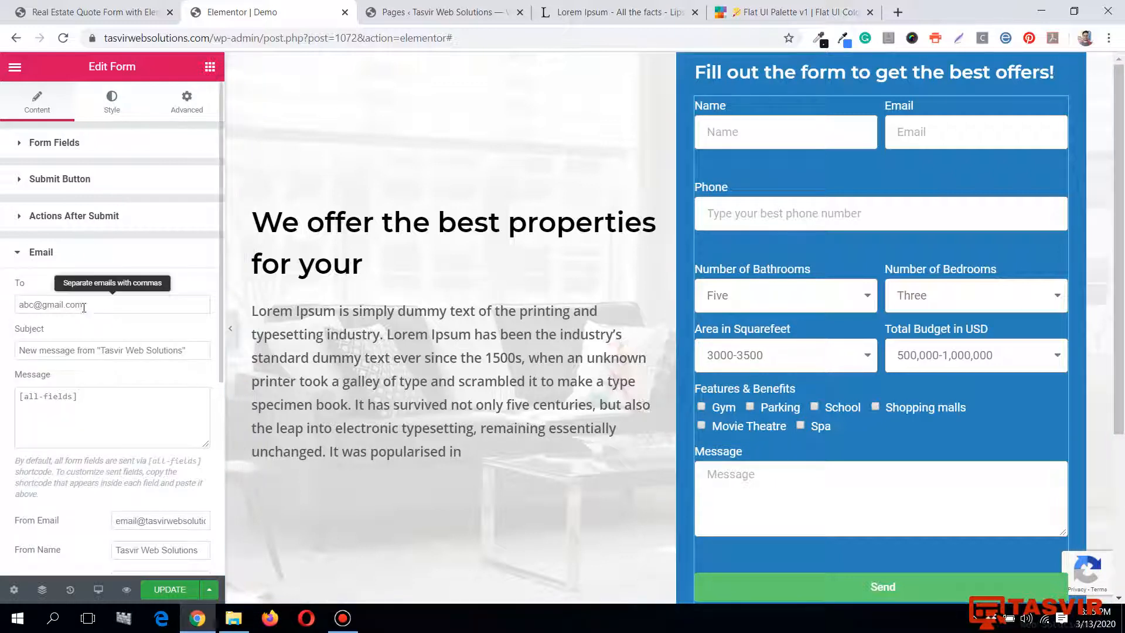
click(103, 254)
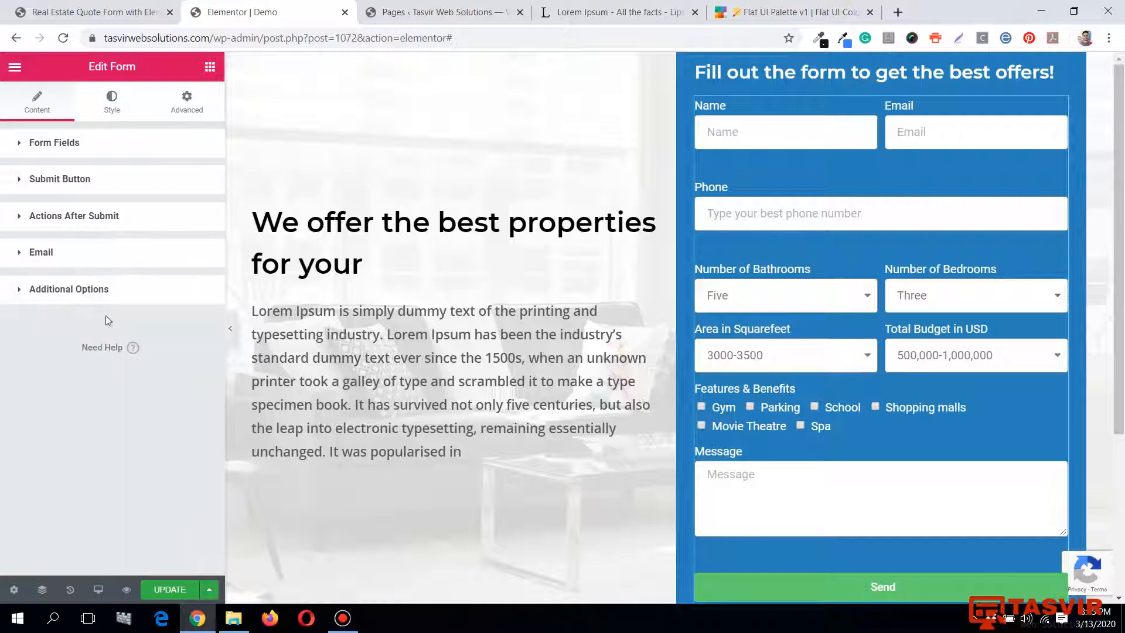
Turn on Custom Messages in the form's Additional Options.
click(116, 292)
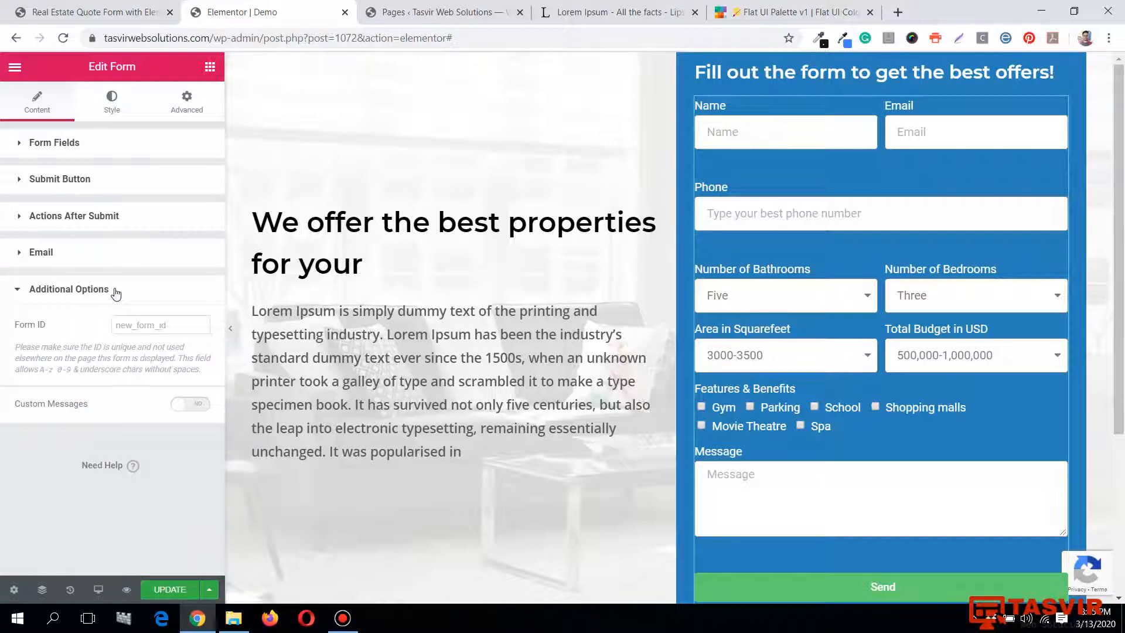
click(190, 403)
scroll(117, 354, down, 2)
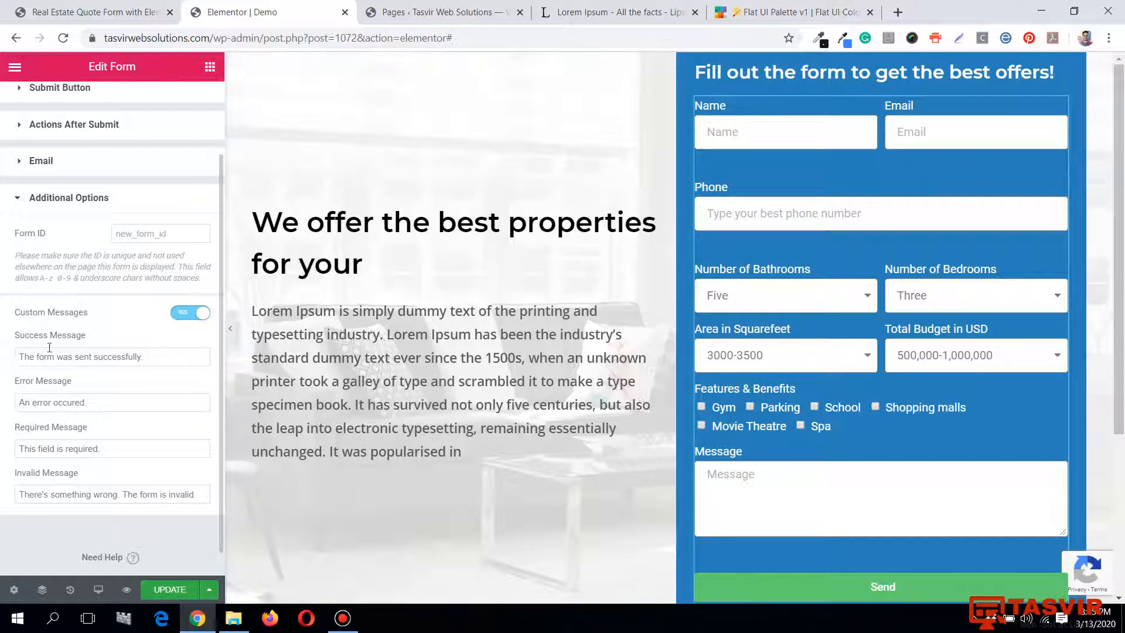
Extend the form's Success Message with "We will get back to you within 24 hours." and collapse the Additional Options.
click(150, 358)
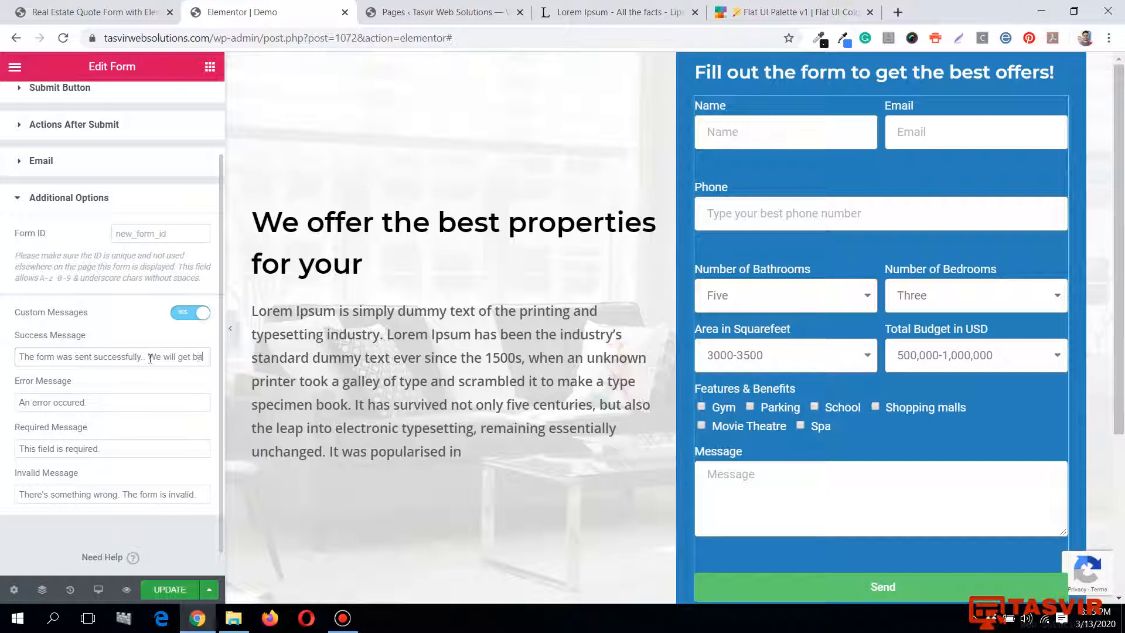
text(ck to )
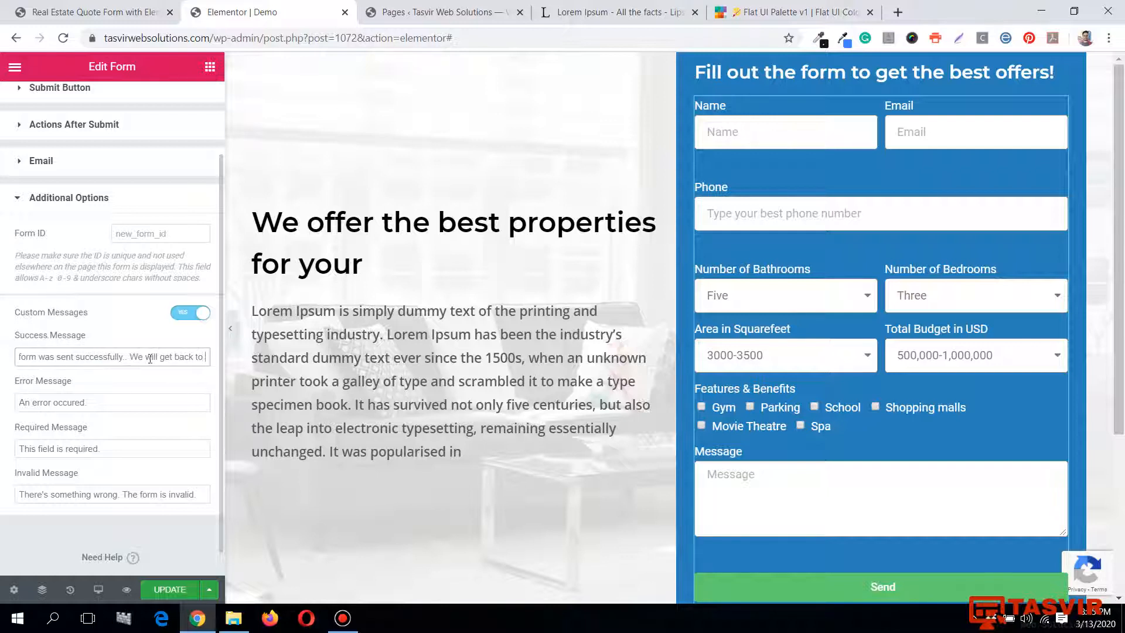
text(you withi)
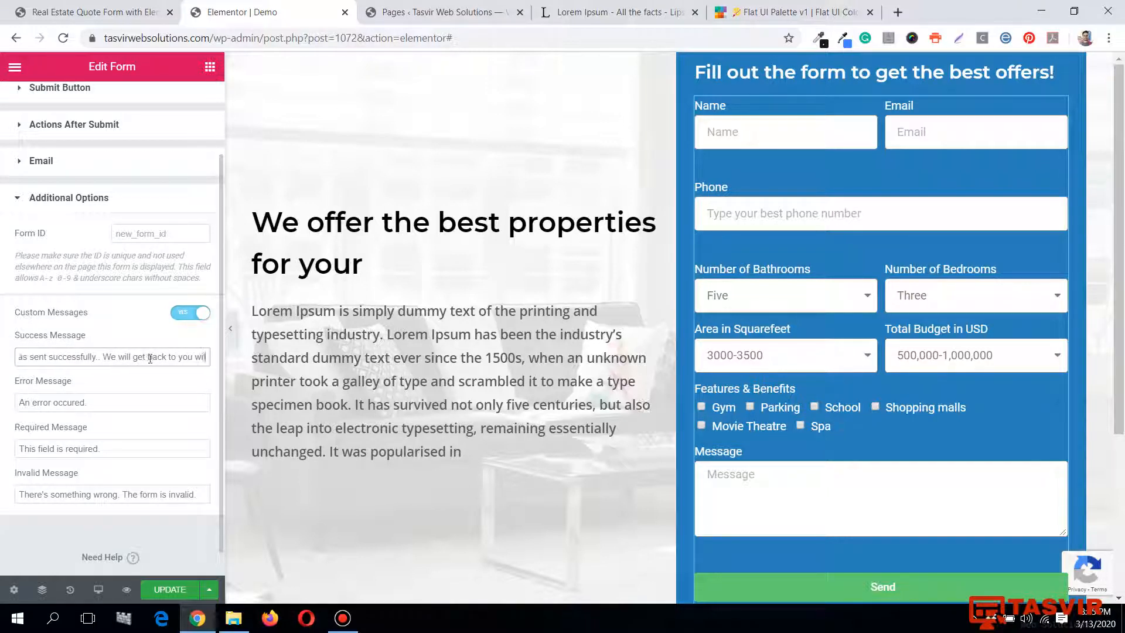
text(n 24 )
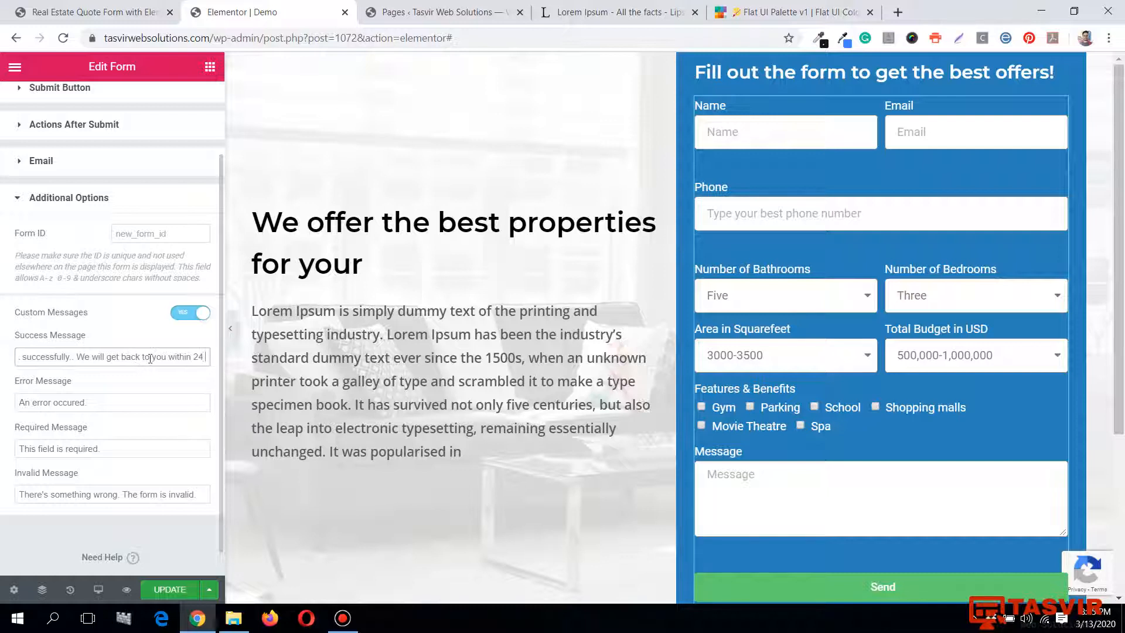
text(hours.)
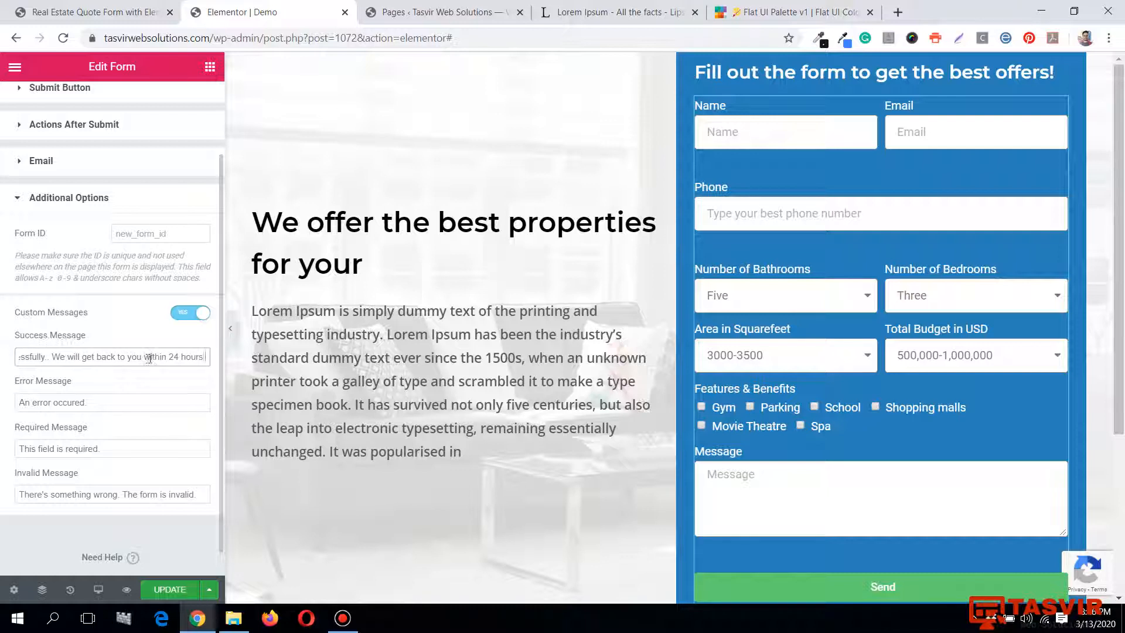
click(145, 199)
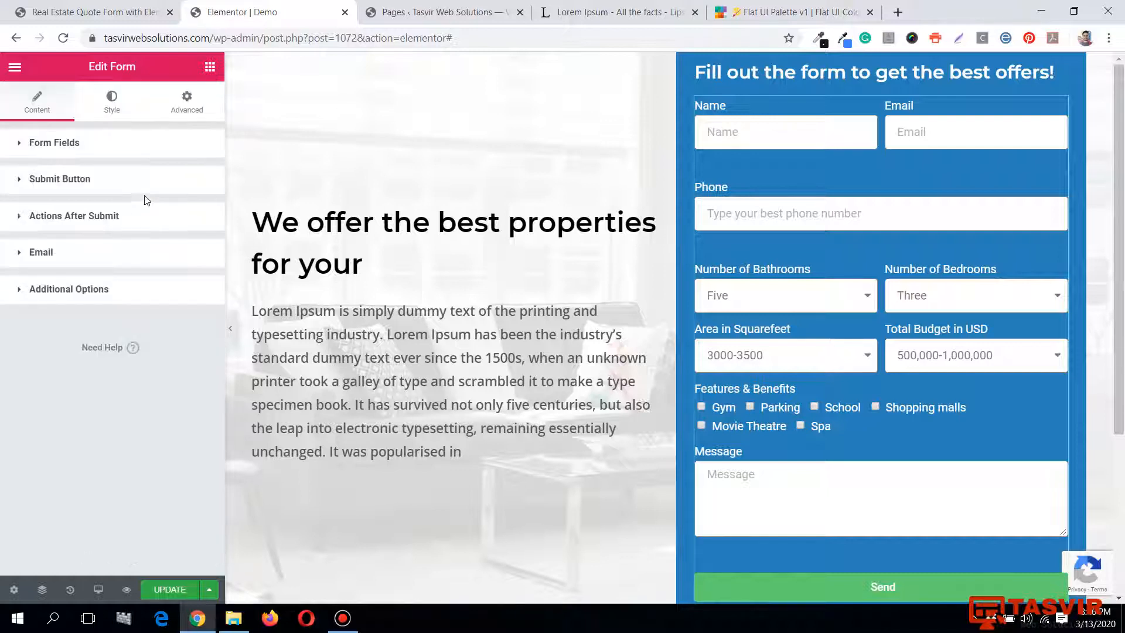
Update the page and open its preview.
click(178, 591)
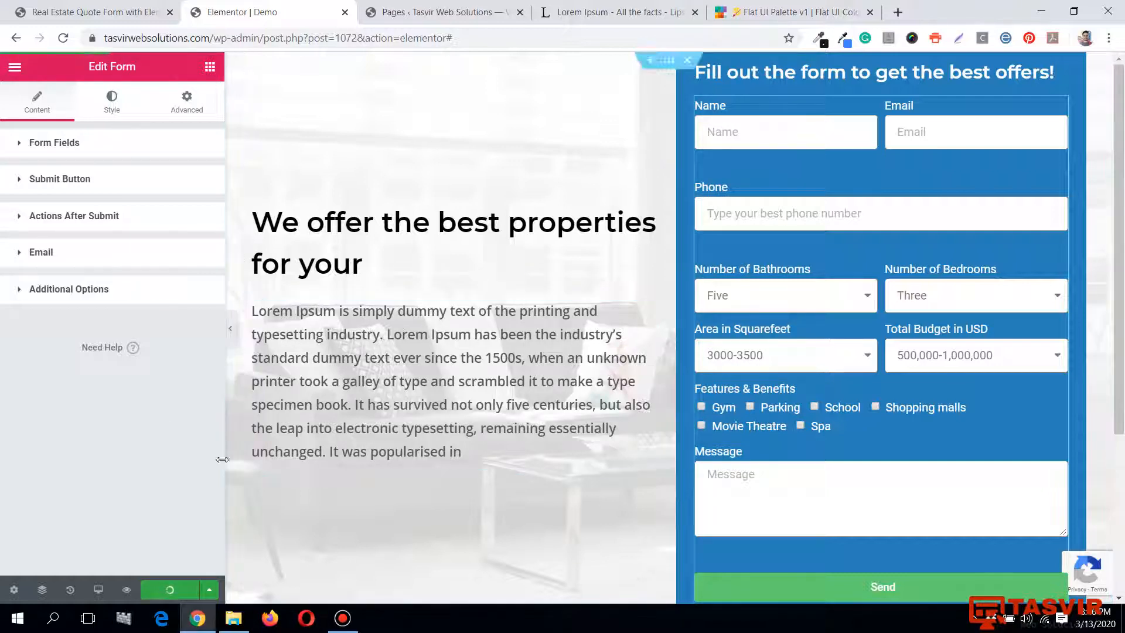
click(125, 590)
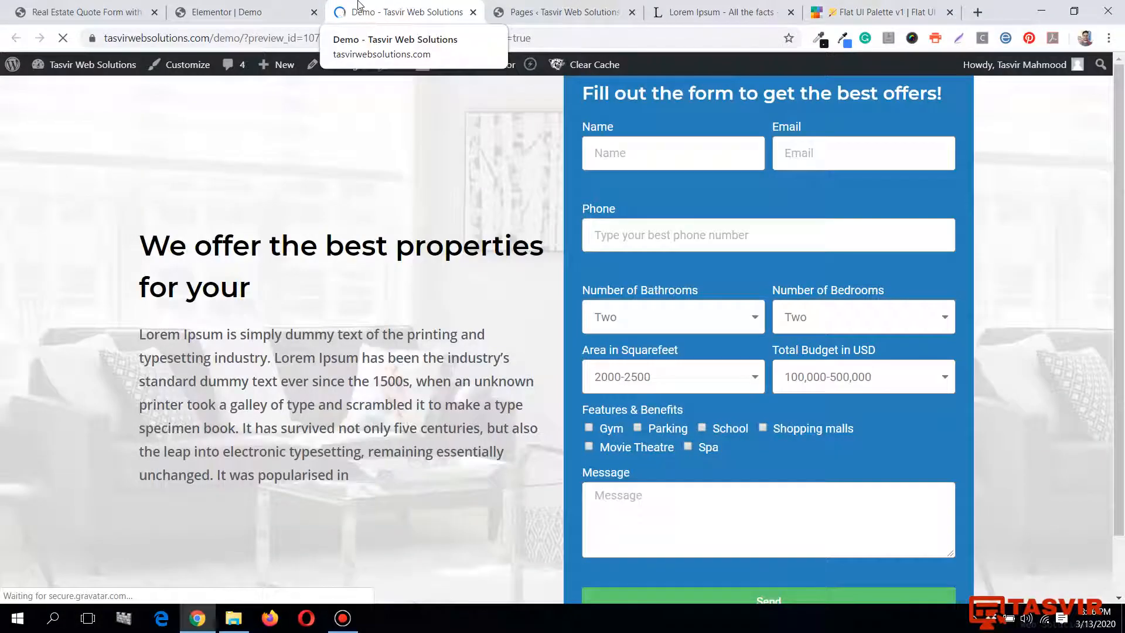
Examine the quote form's fields, layout and Send button on the preview page.
scroll(634, 174, down, 2)
scroll(634, 174, up, 1)
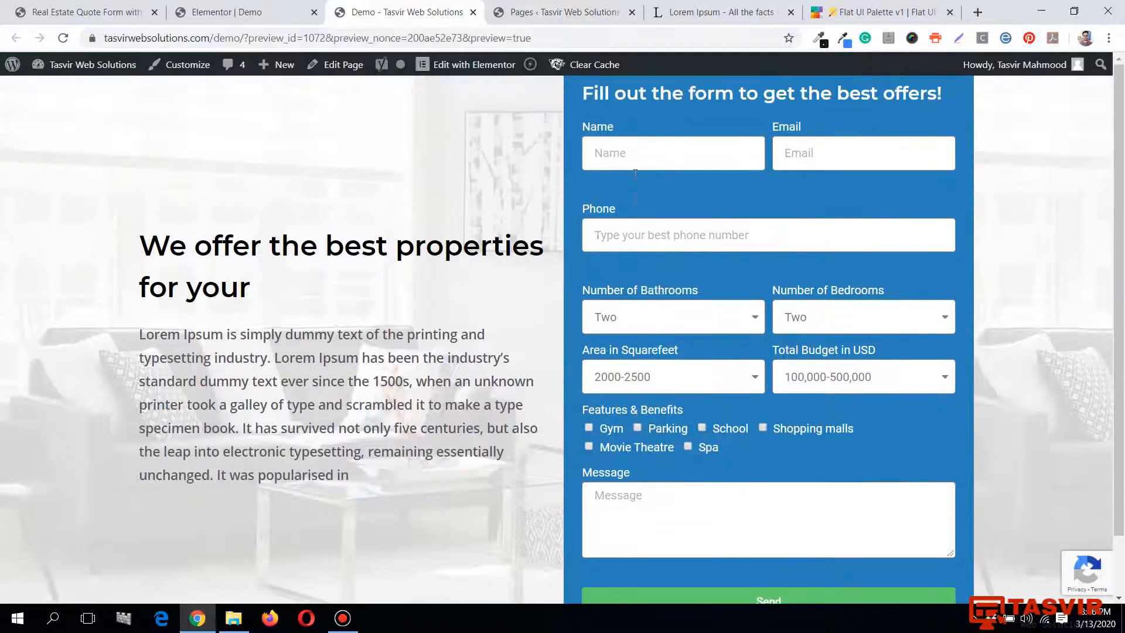
scroll(634, 173, down, 1)
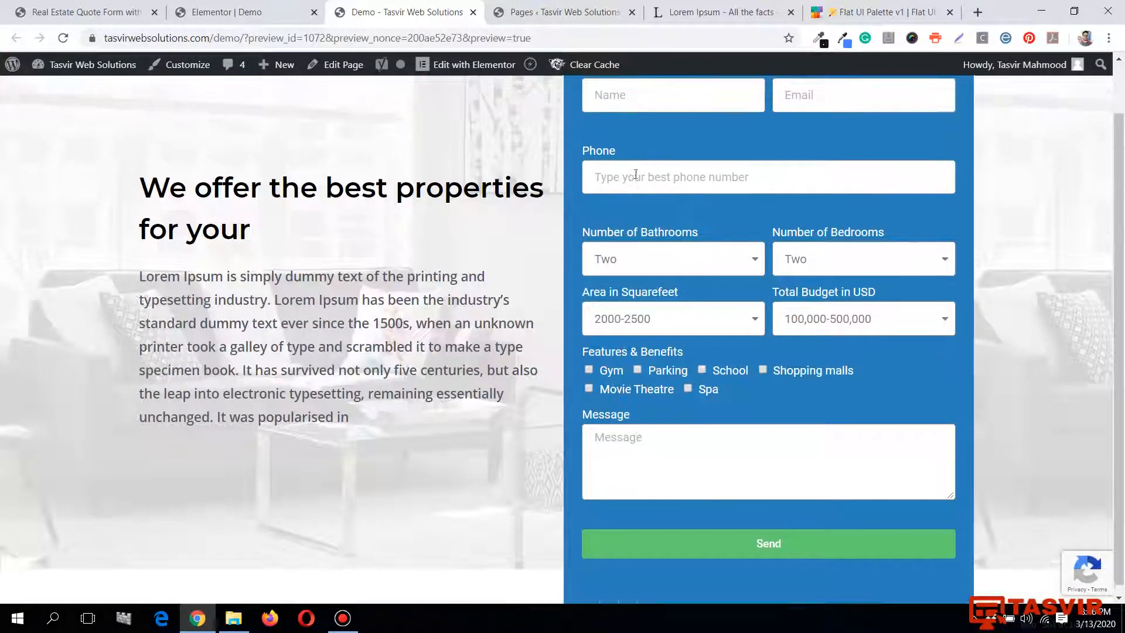
scroll(634, 174, up, 1)
scroll(877, 135, down, 1)
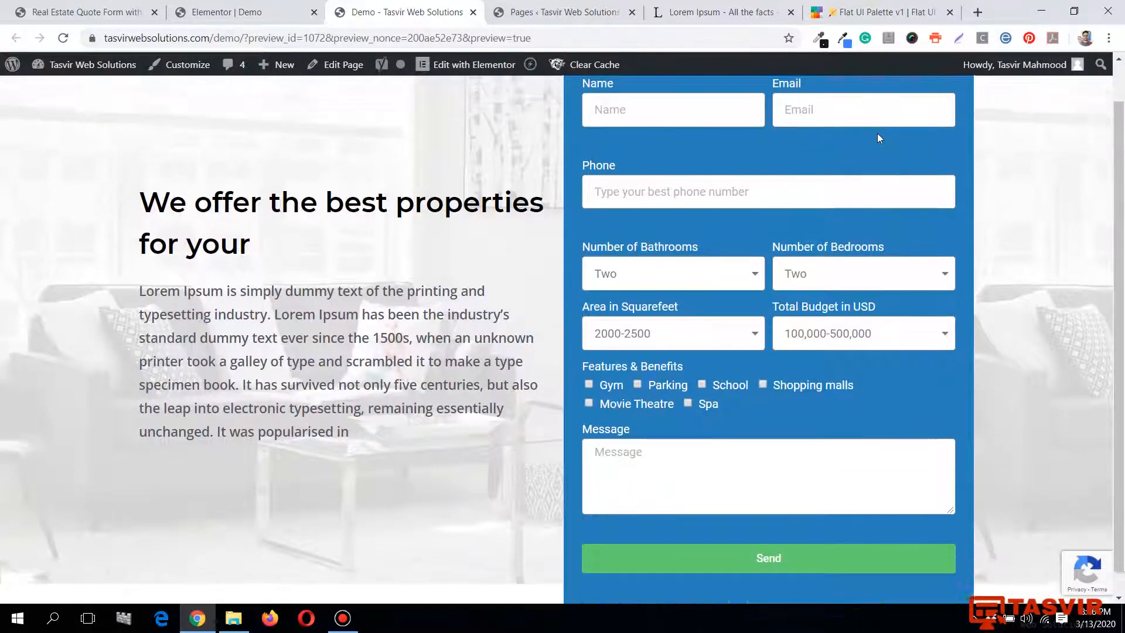
scroll(879, 138, up, 1)
scroll(937, 529, down, 1)
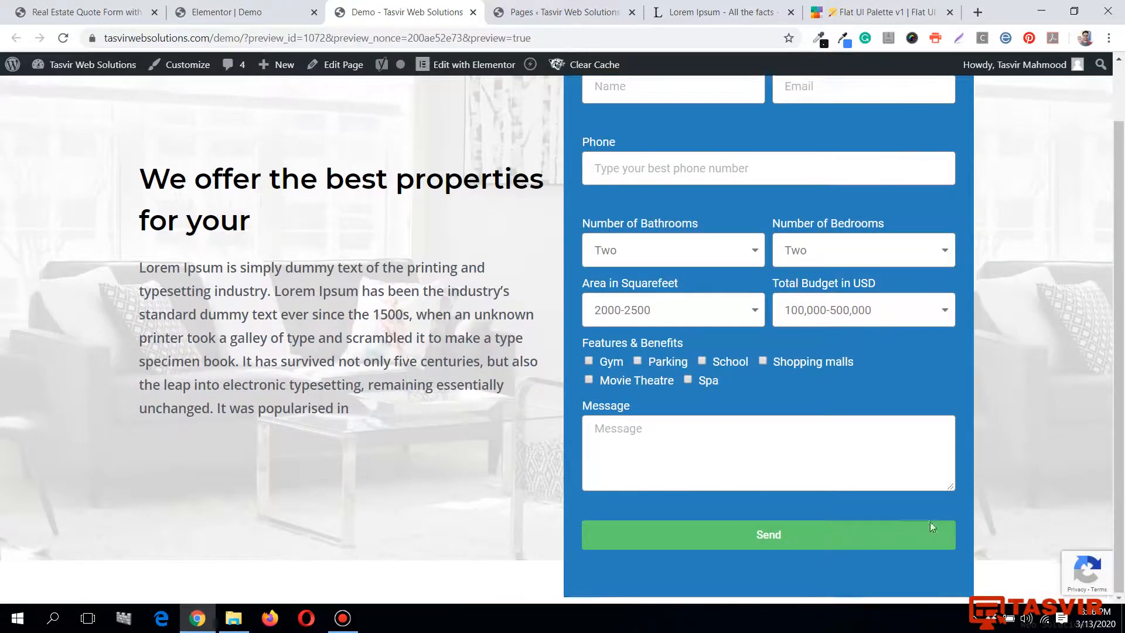
scroll(823, 466, up, 1)
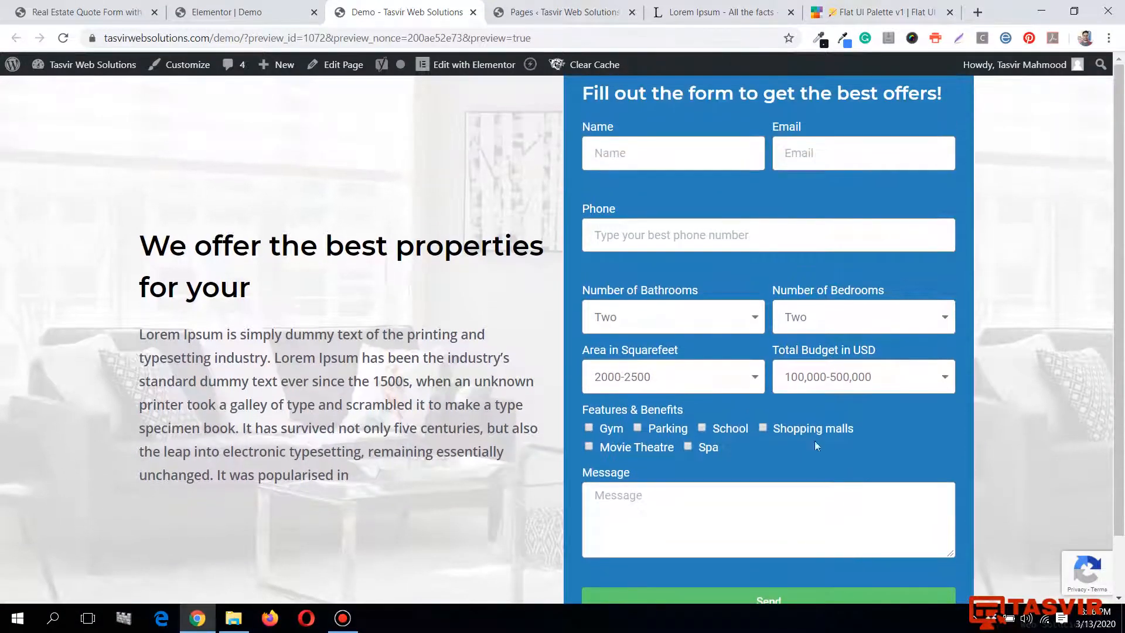
scroll(860, 437, down, 1)
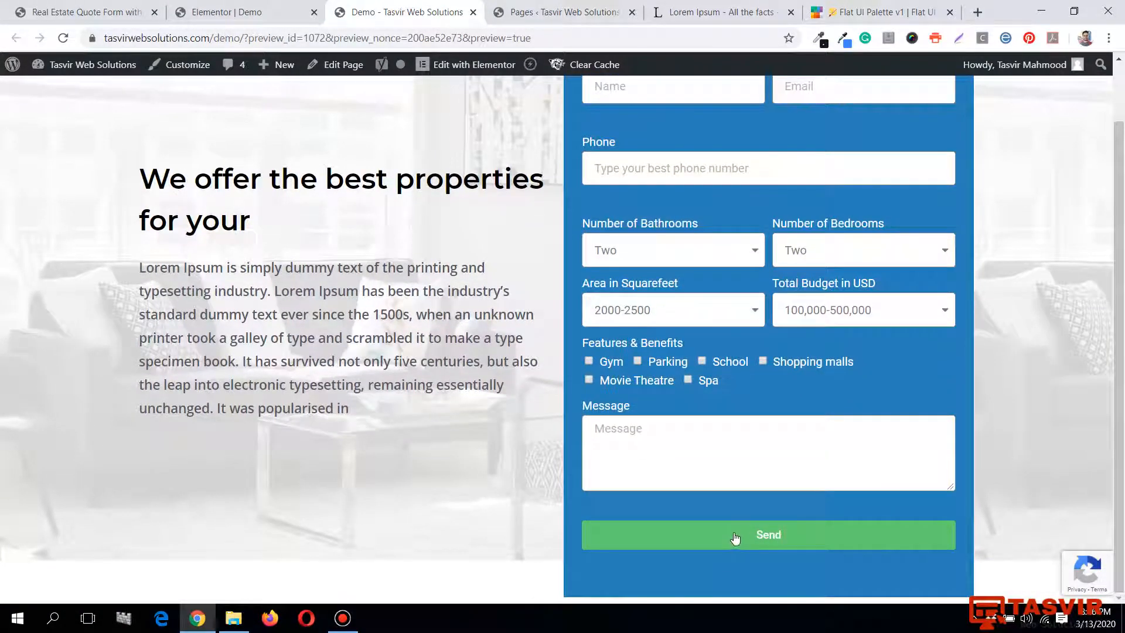
Return to the Elementor editor and make the form's Name field required.
click(246, 6)
scroll(995, 352, down, 3)
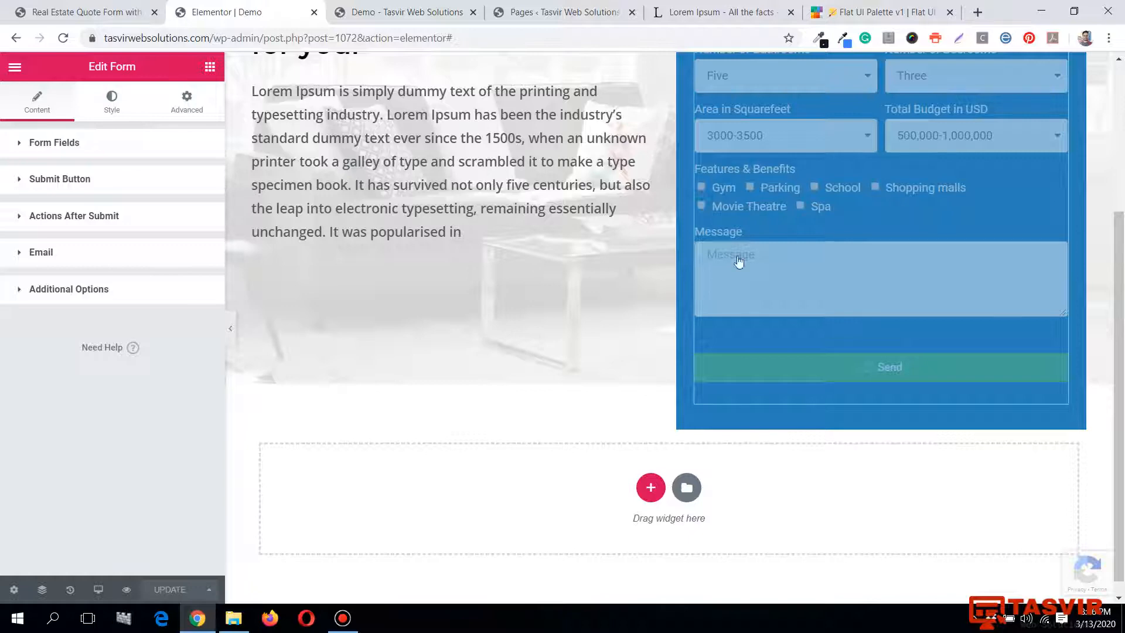
scroll(765, 283, down, 4)
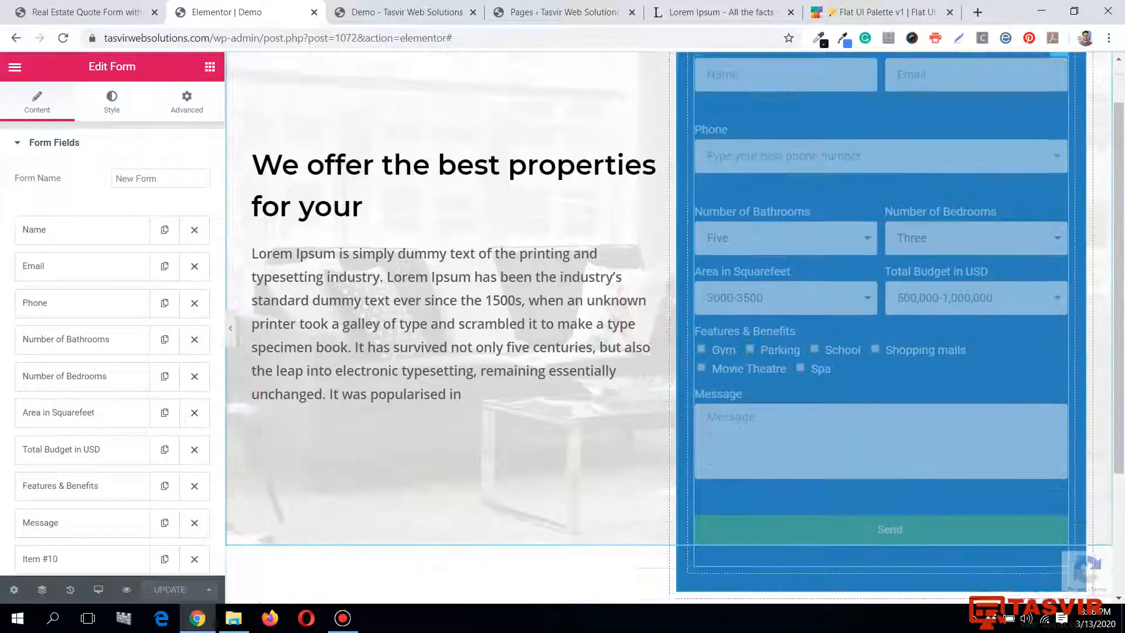
scroll(953, 298, up, 4)
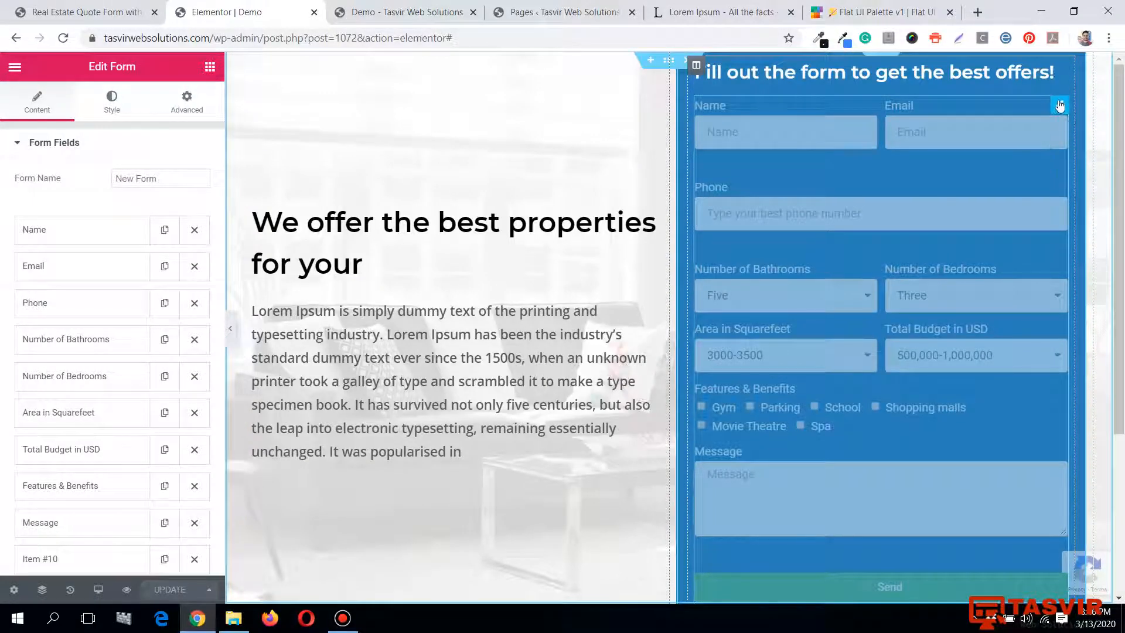
click(84, 236)
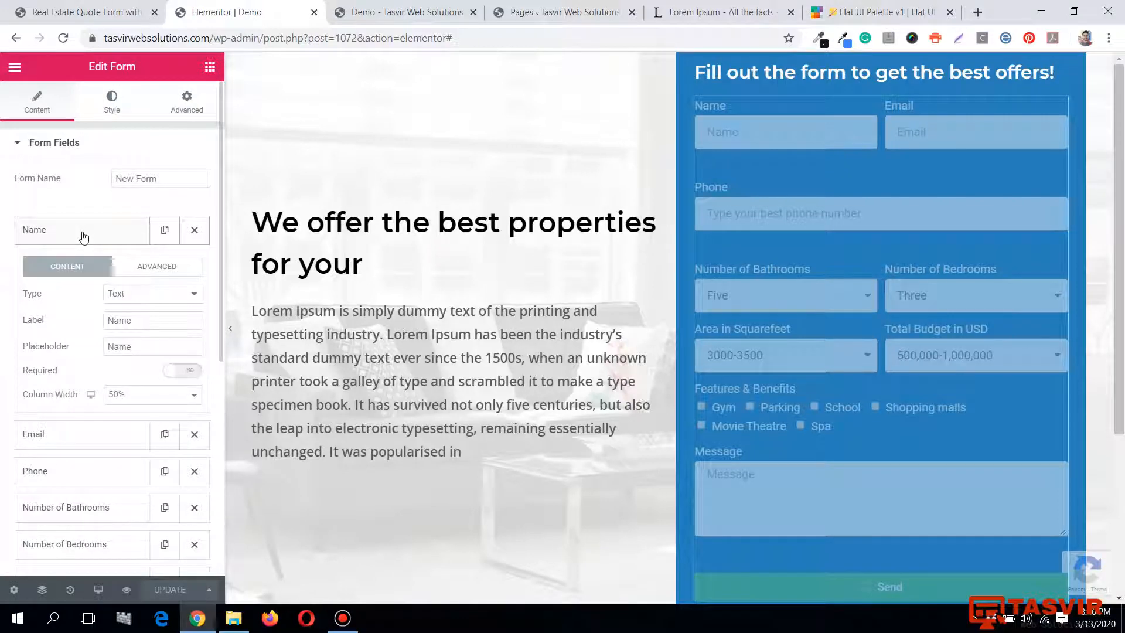
click(187, 371)
click(78, 233)
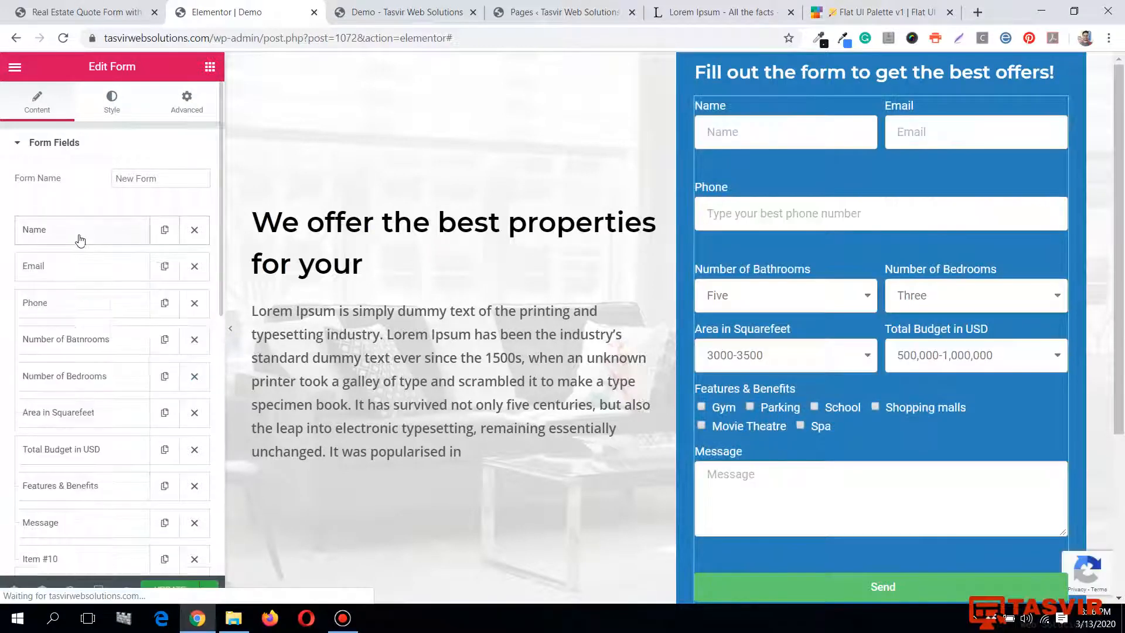
Check the Email field and make the Phone and Number of Bathrooms fields required.
click(100, 266)
click(44, 265)
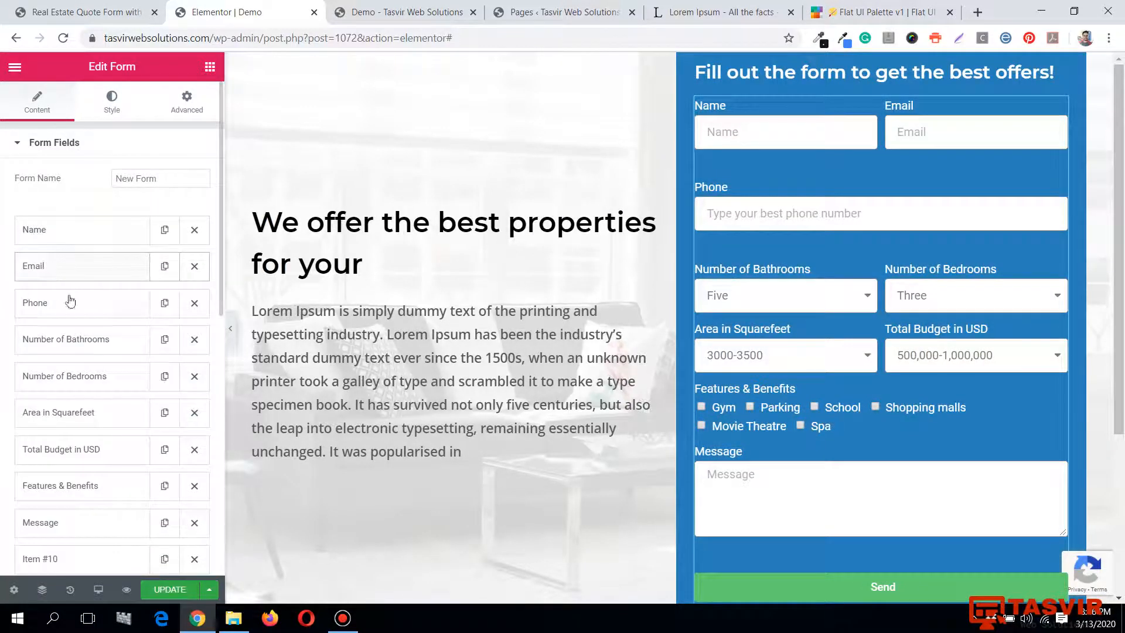
click(67, 302)
click(183, 446)
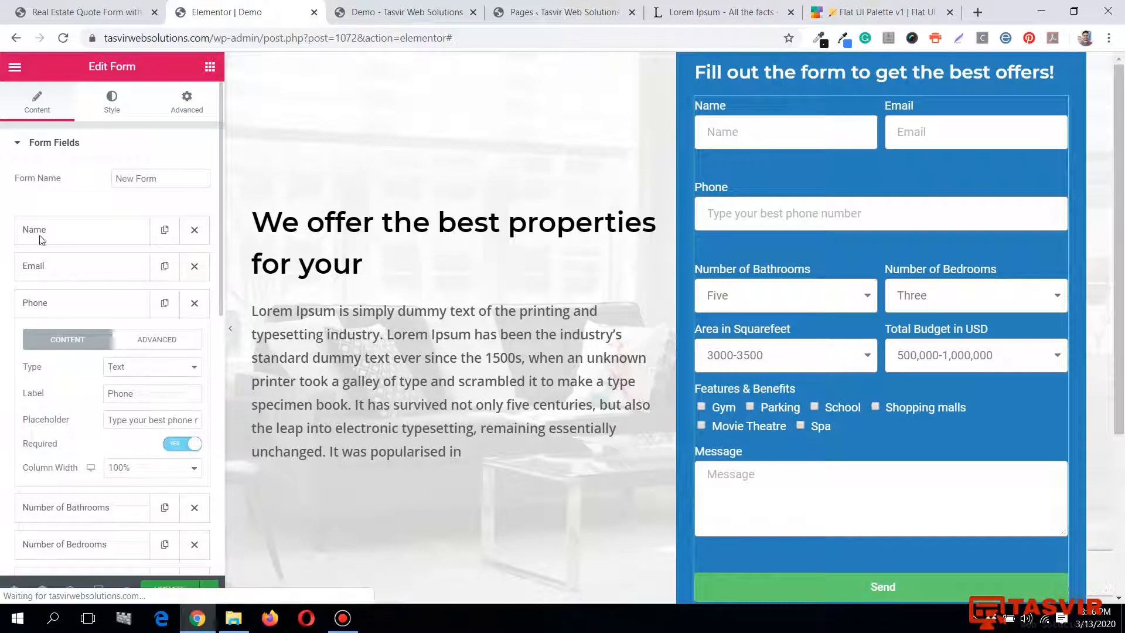
click(62, 302)
click(111, 352)
click(182, 454)
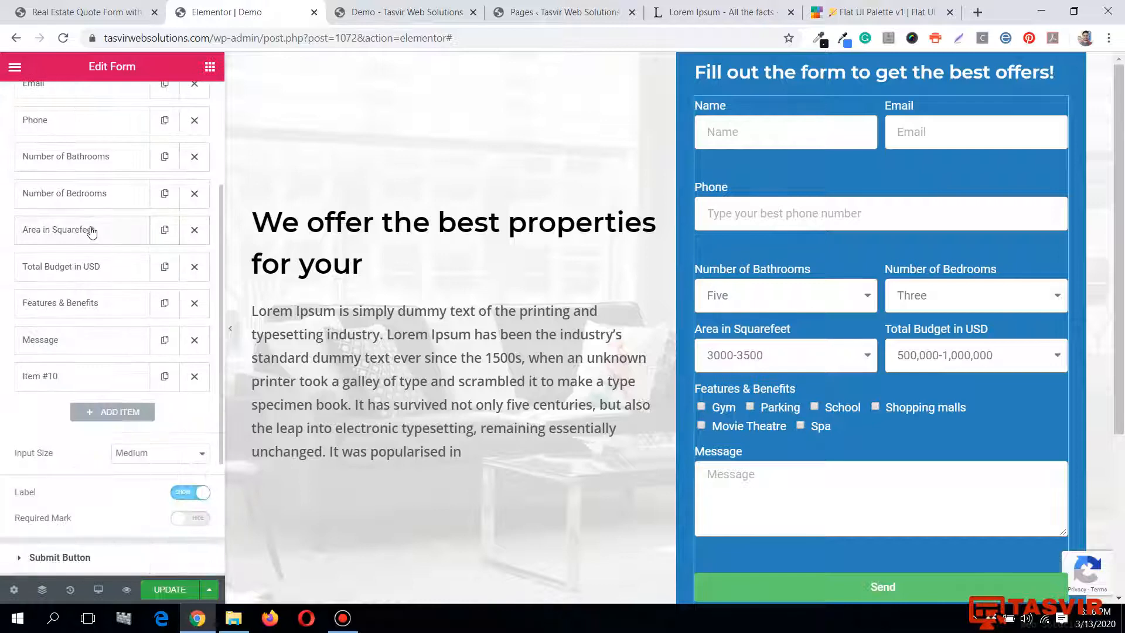
Make the Number of Bedrooms and Area in Squarefeet fields required.
click(94, 193)
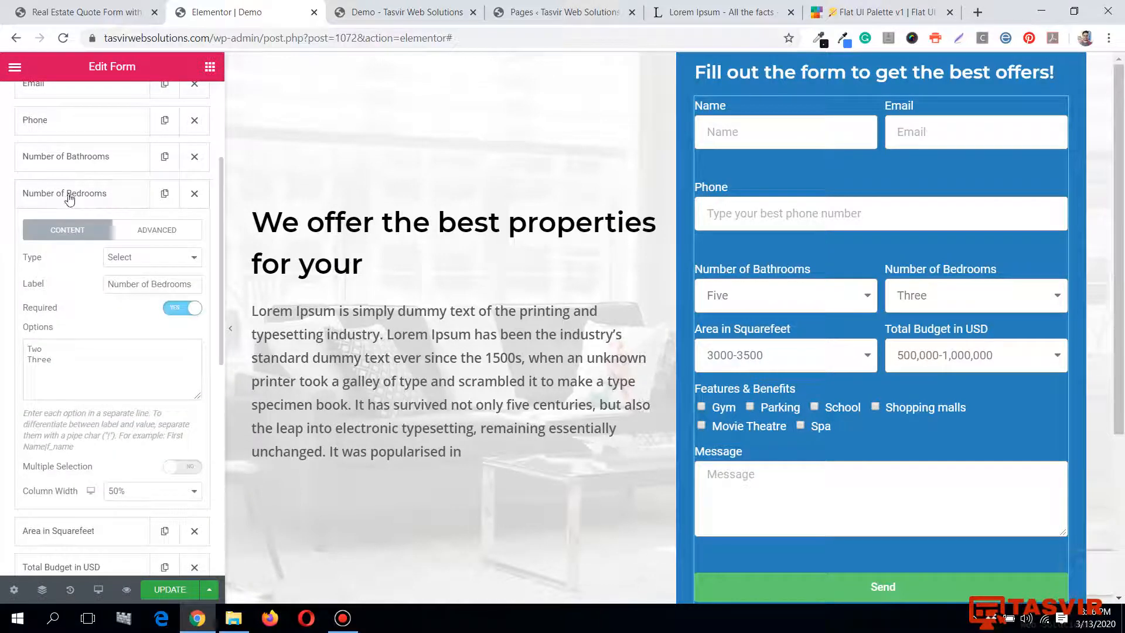
click(87, 157)
click(87, 157)
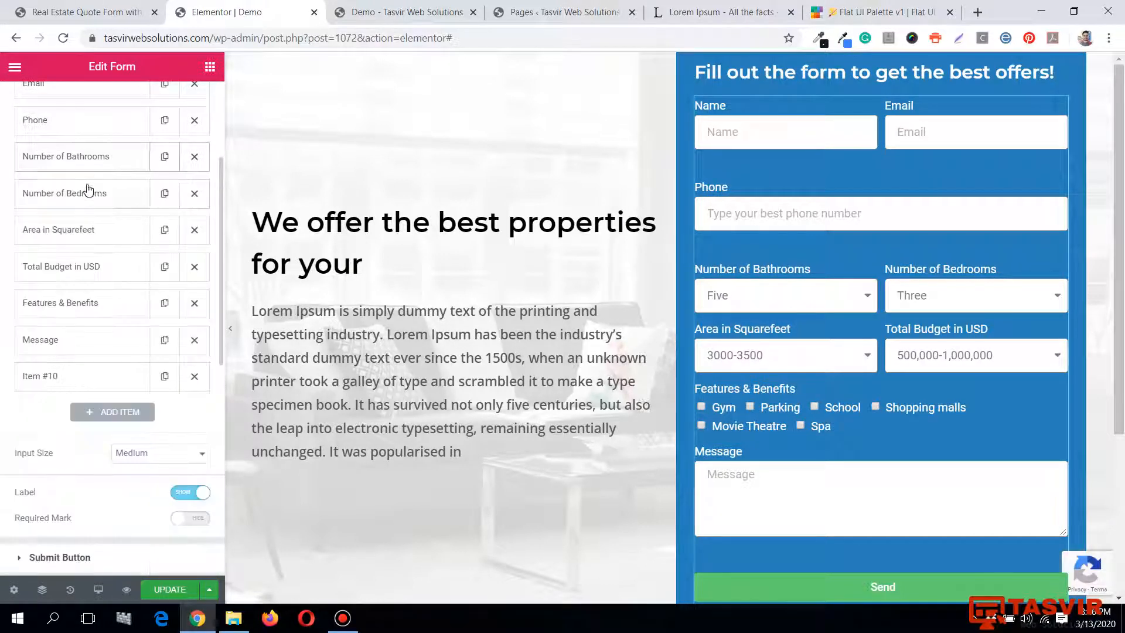
click(87, 230)
click(196, 345)
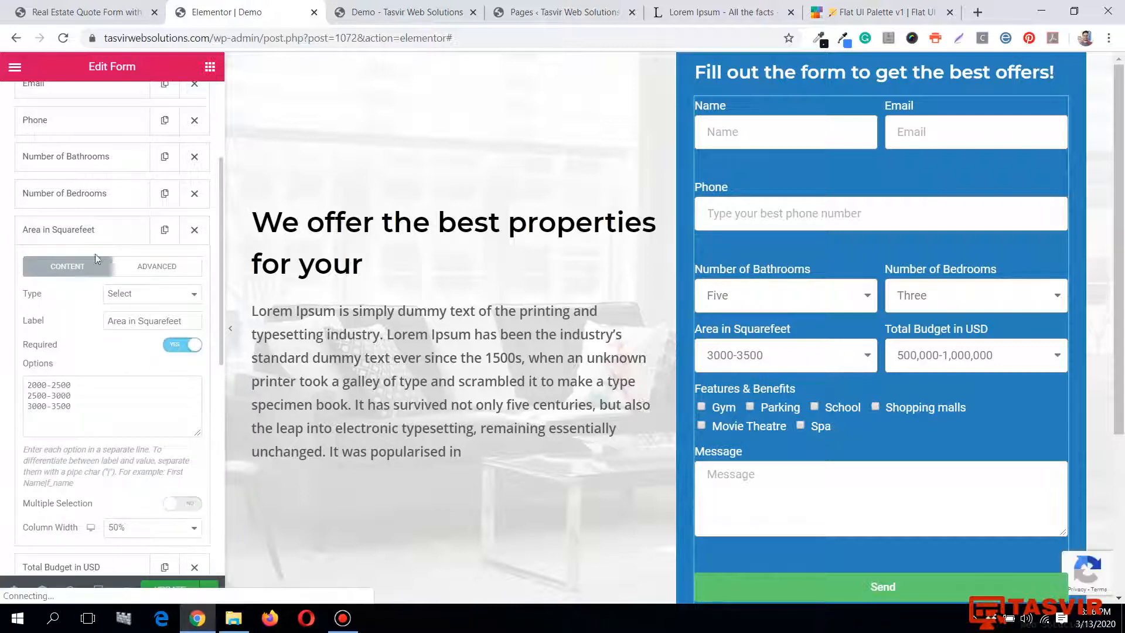
click(108, 229)
Make the Total Budget in USD field required and open the Features & Benefits field settings.
click(108, 266)
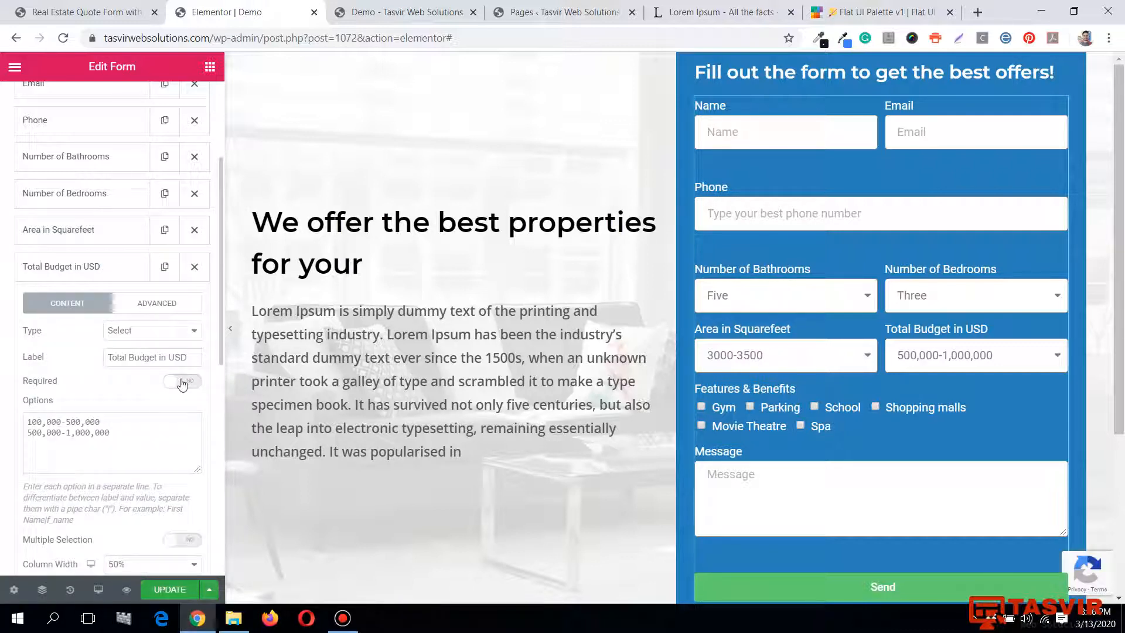
click(183, 381)
click(54, 268)
click(87, 312)
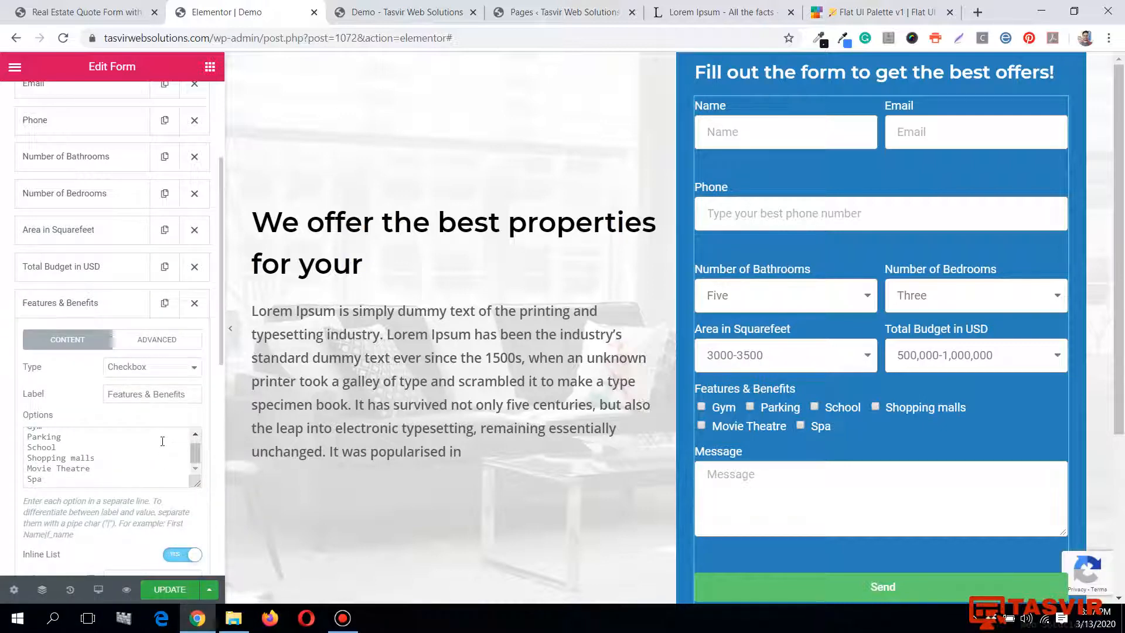
Check the Features & Benefits field settings and make the Message field required.
scroll(148, 331, down, 3)
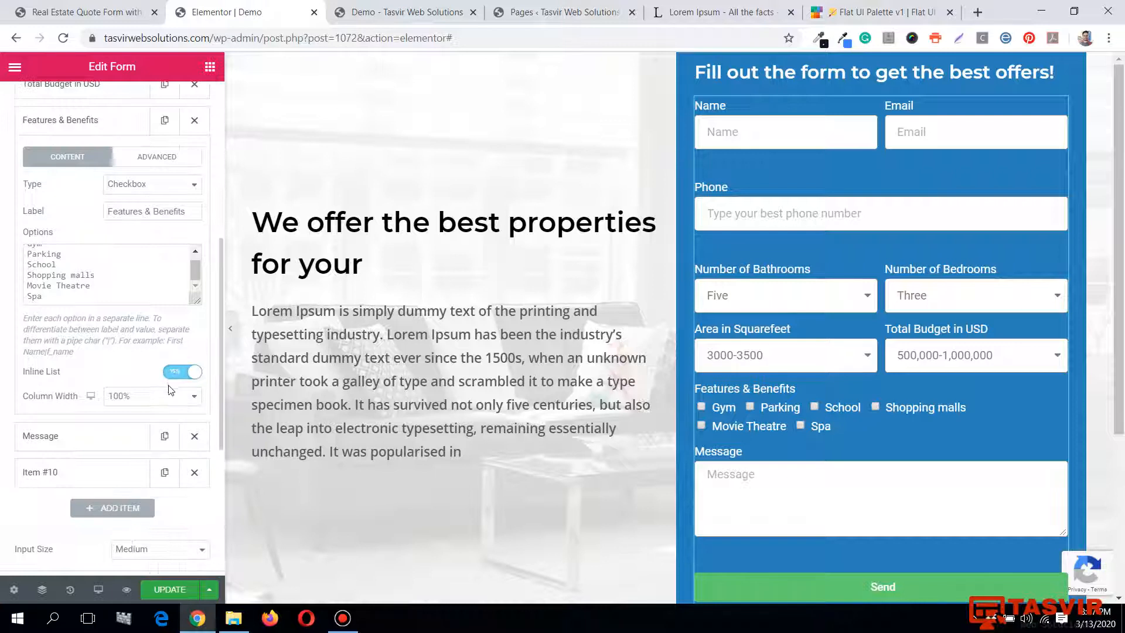
scroll(157, 355, up, 2)
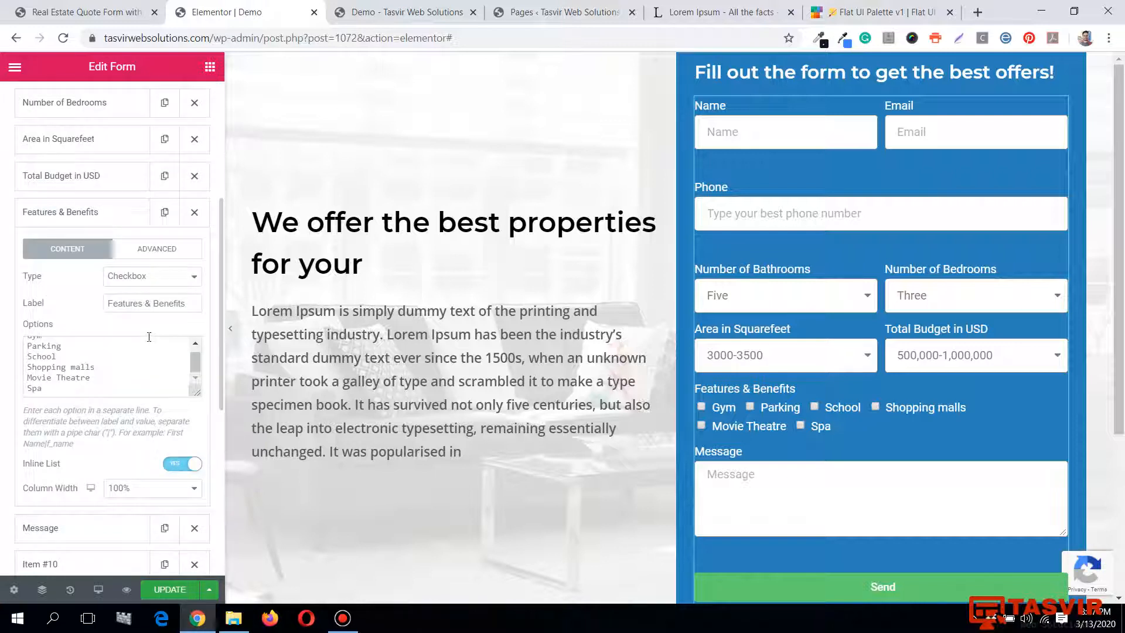
click(105, 218)
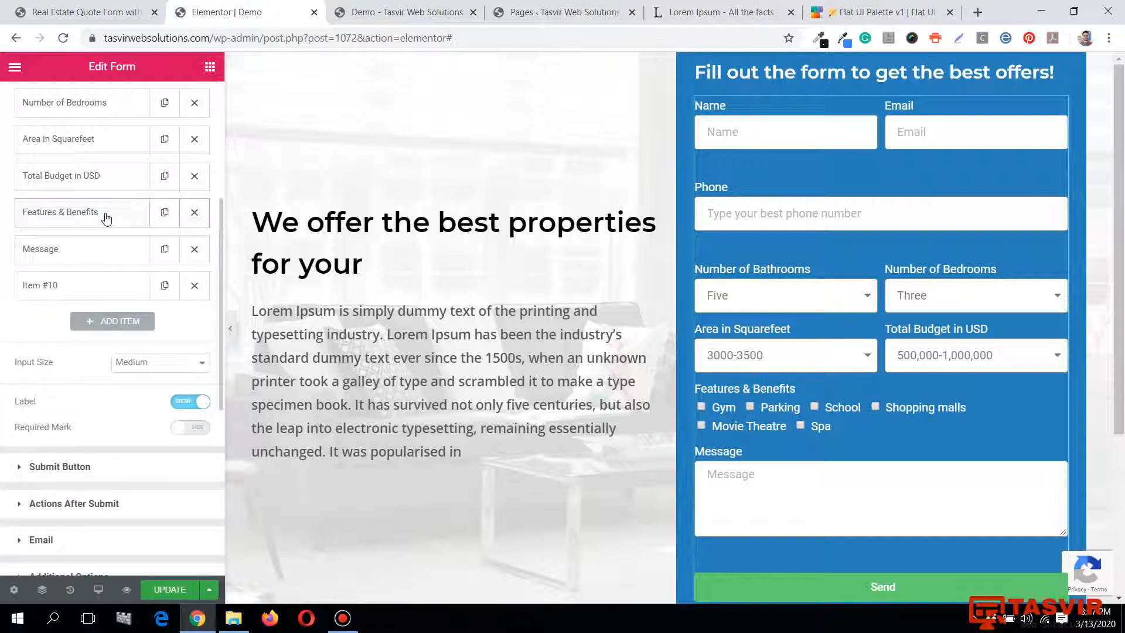
click(95, 250)
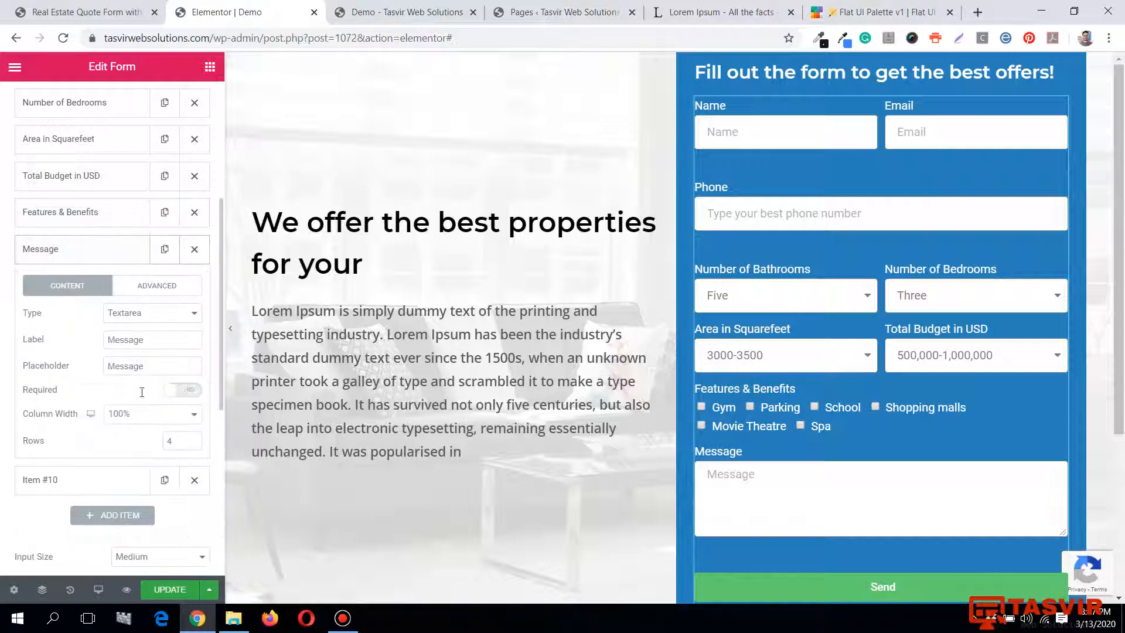
click(182, 388)
Recheck the Features & Benefits and reCAPTCHA V3 field settings and update the page.
click(44, 216)
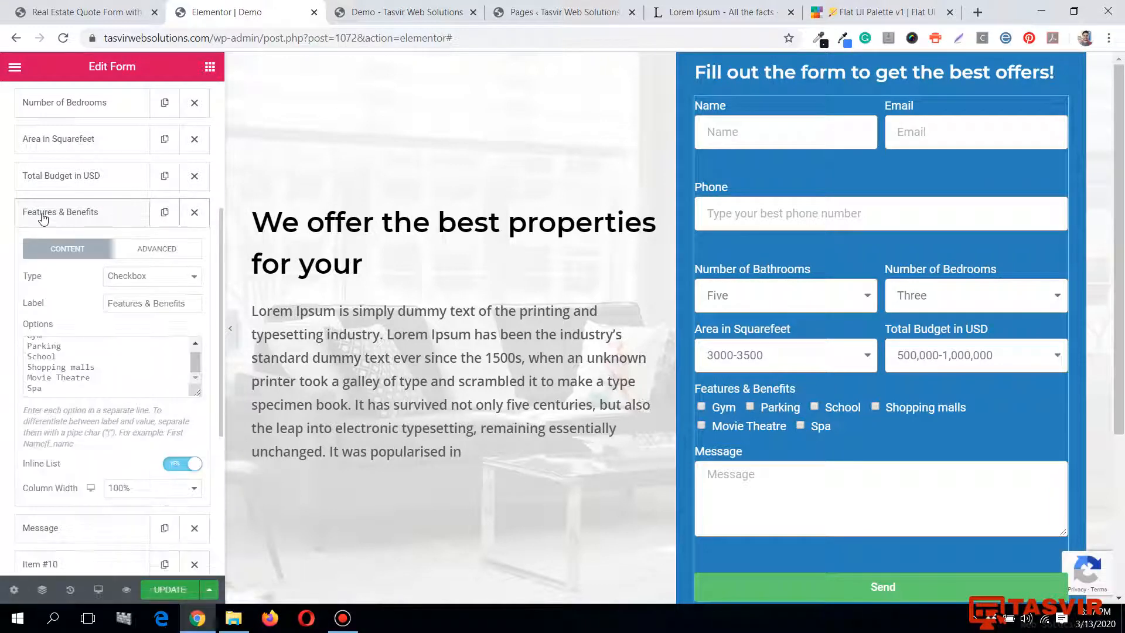
click(44, 218)
click(68, 287)
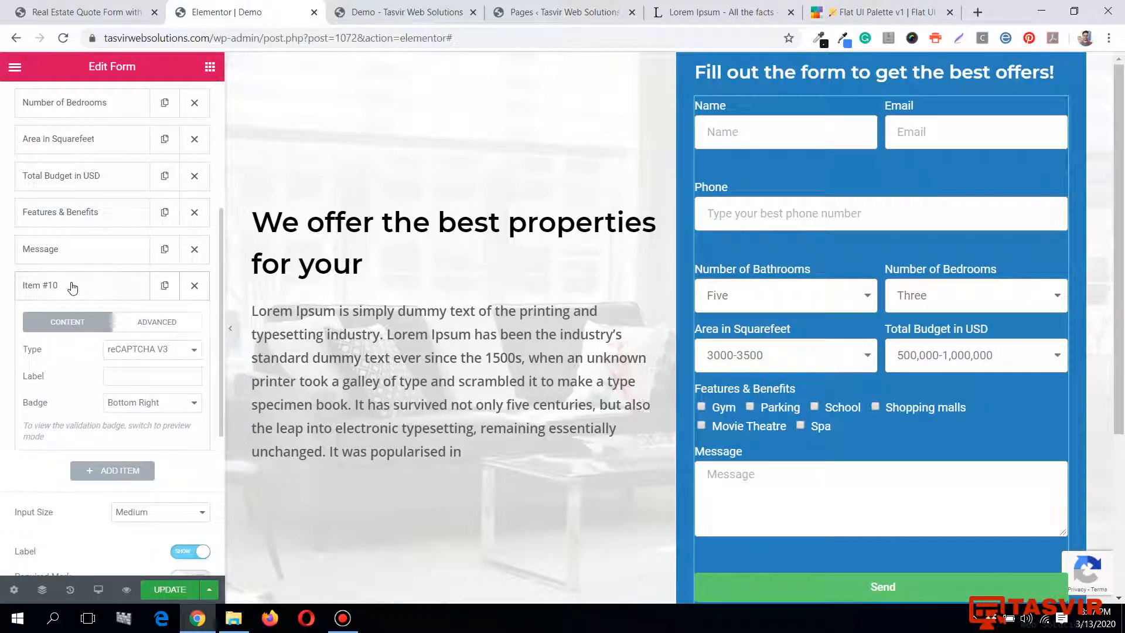
click(73, 287)
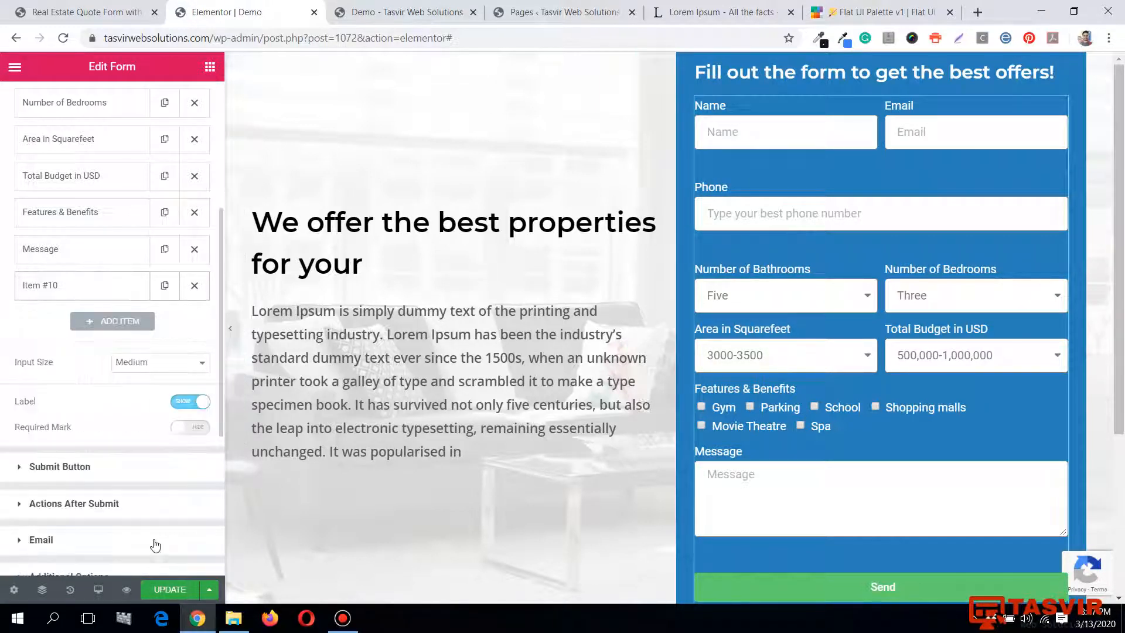
click(171, 589)
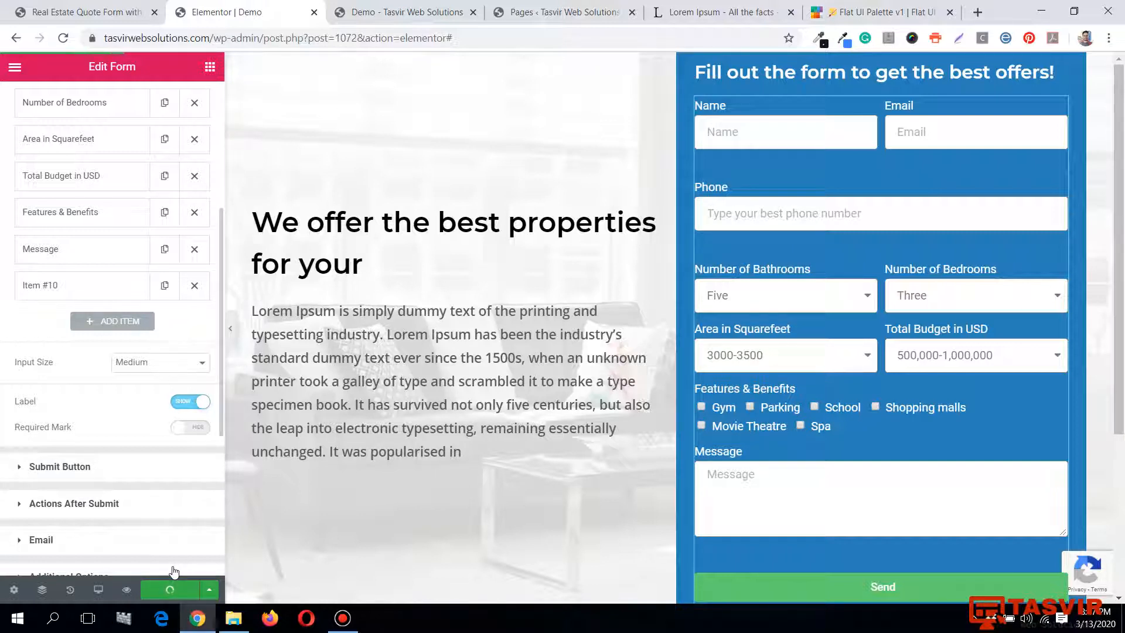
Test the Features & Benefits checkboxes in the form by ticking and clearing Gym, Parking and School.
click(702, 408)
click(753, 407)
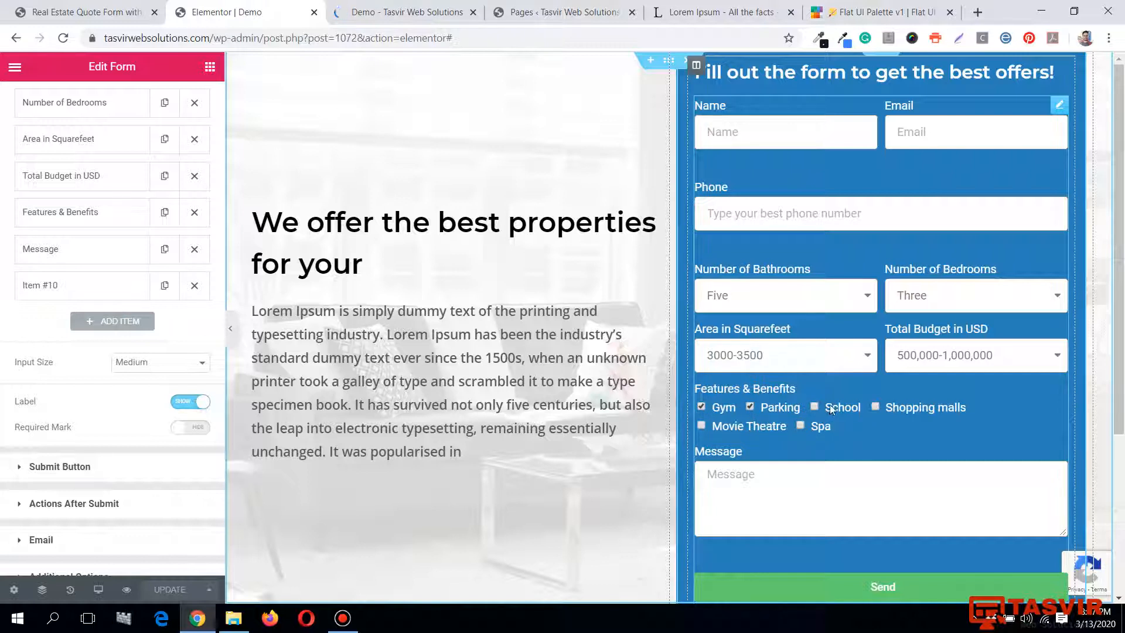
click(815, 406)
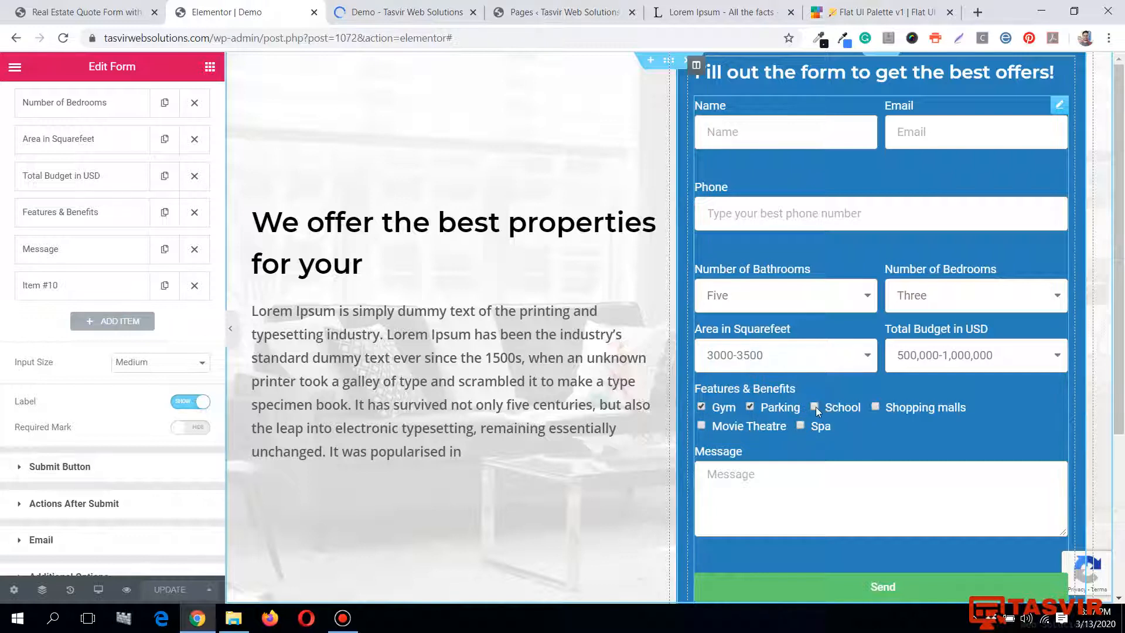
click(702, 408)
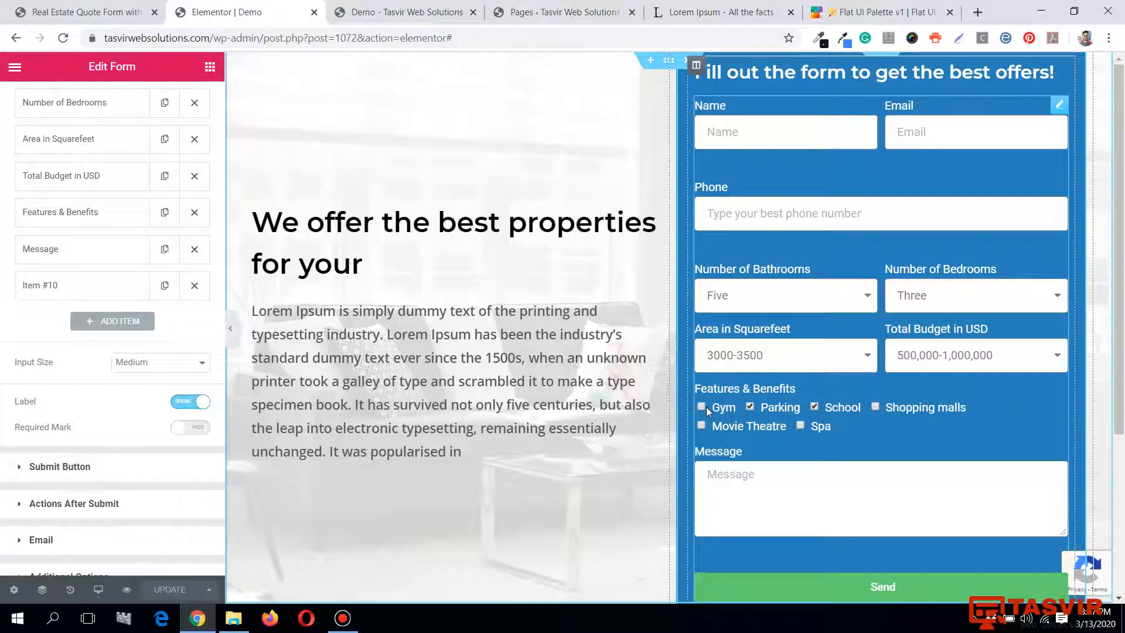
click(814, 407)
click(814, 407)
click(815, 408)
Examine the finished quote form without the editing panel and bring the panel back.
scroll(915, 328, down, 3)
scroll(915, 328, up, 3)
click(231, 332)
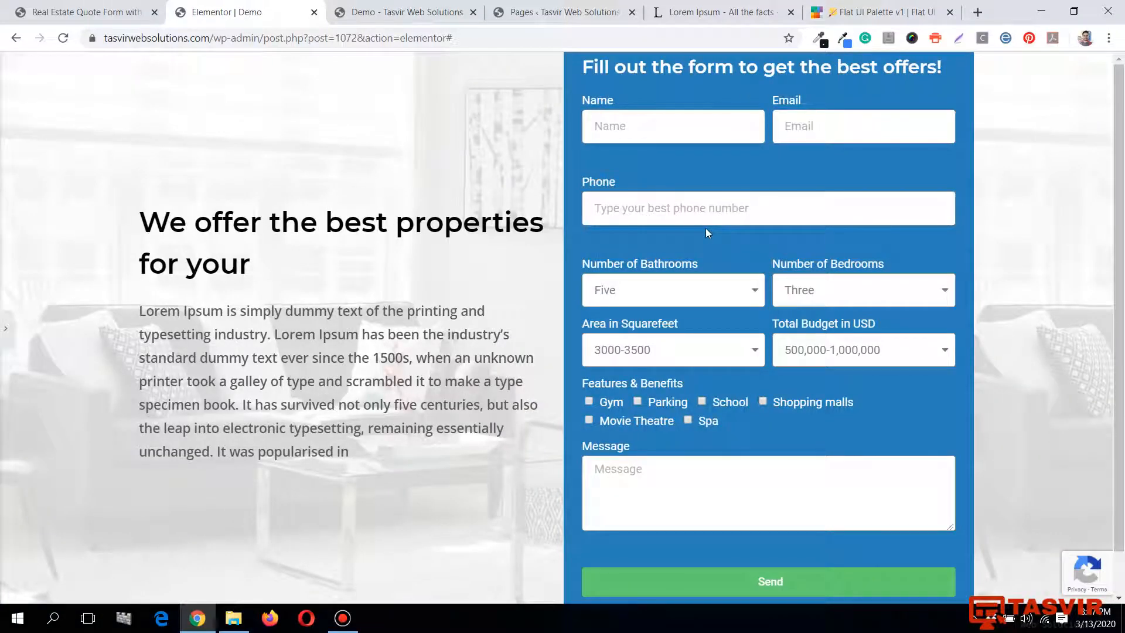
scroll(706, 228, down, 1)
scroll(706, 229, up, 1)
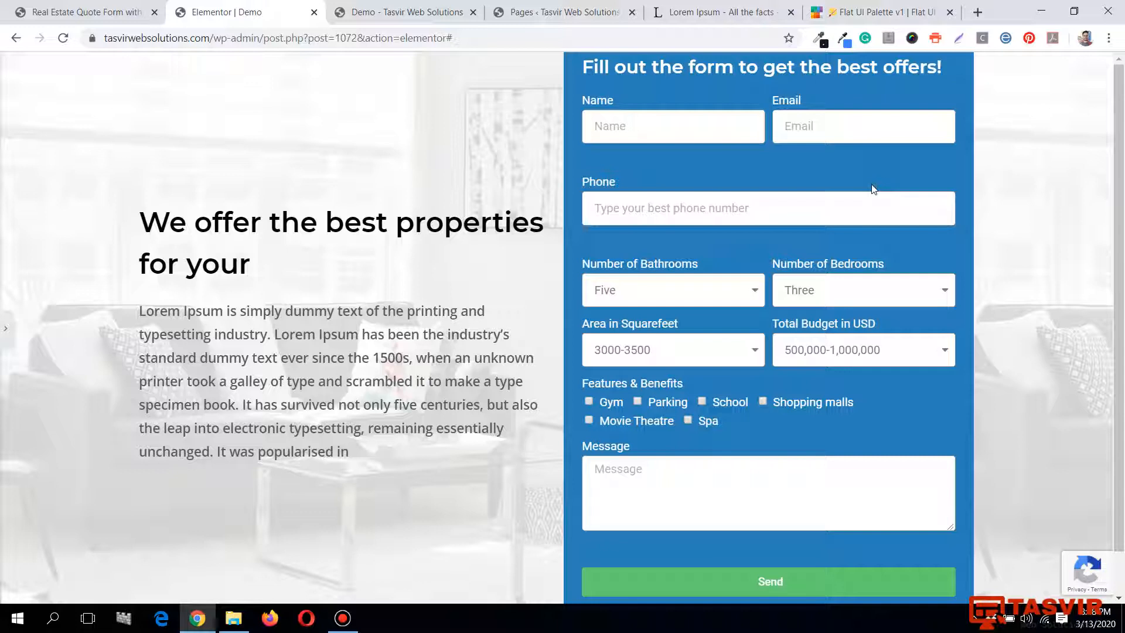
click(4, 338)
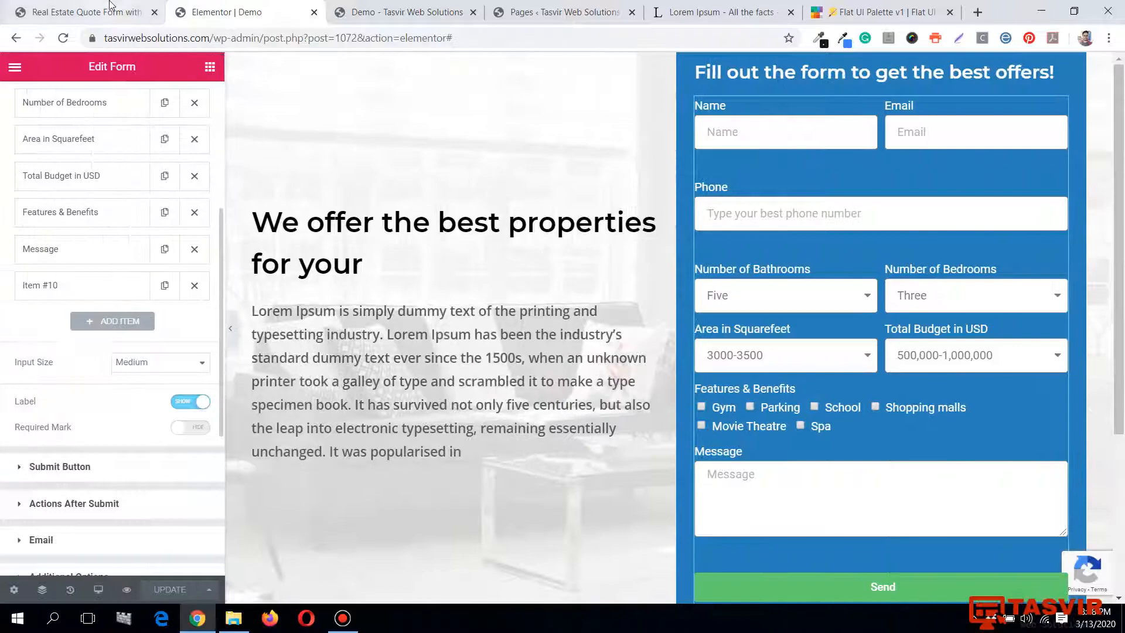
Switch to the Real Estate Quote Form blog post and review its reCAPTCHA, email address setup and Conclusion sections.
click(141, 11)
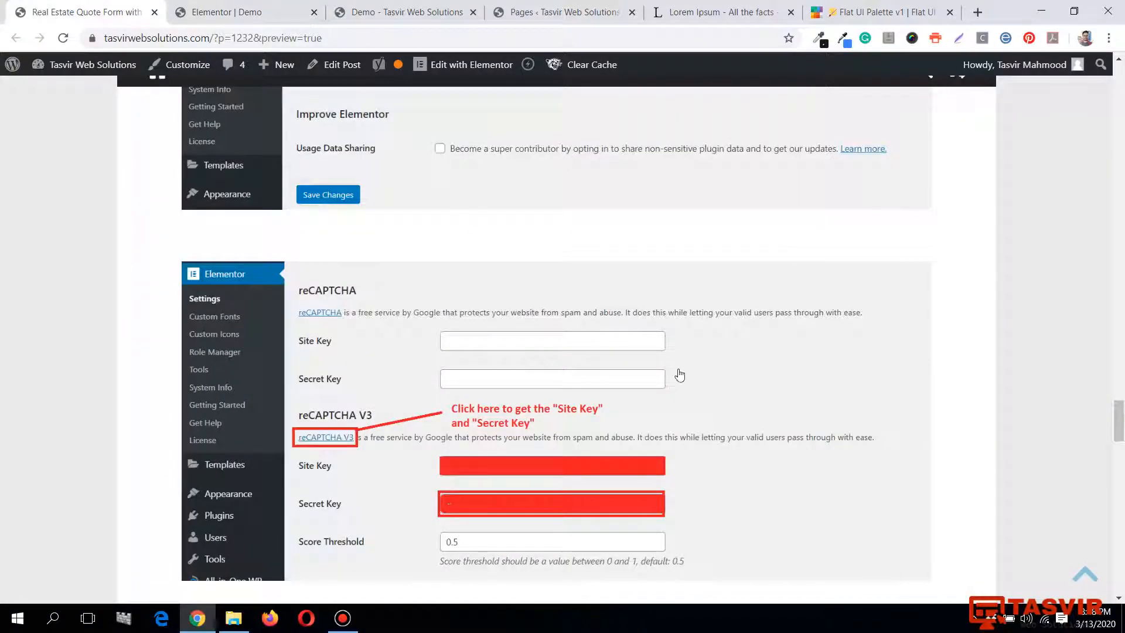
scroll(680, 419, up, 1)
scroll(680, 419, down, 2)
drag(1122, 440, 1120, 488)
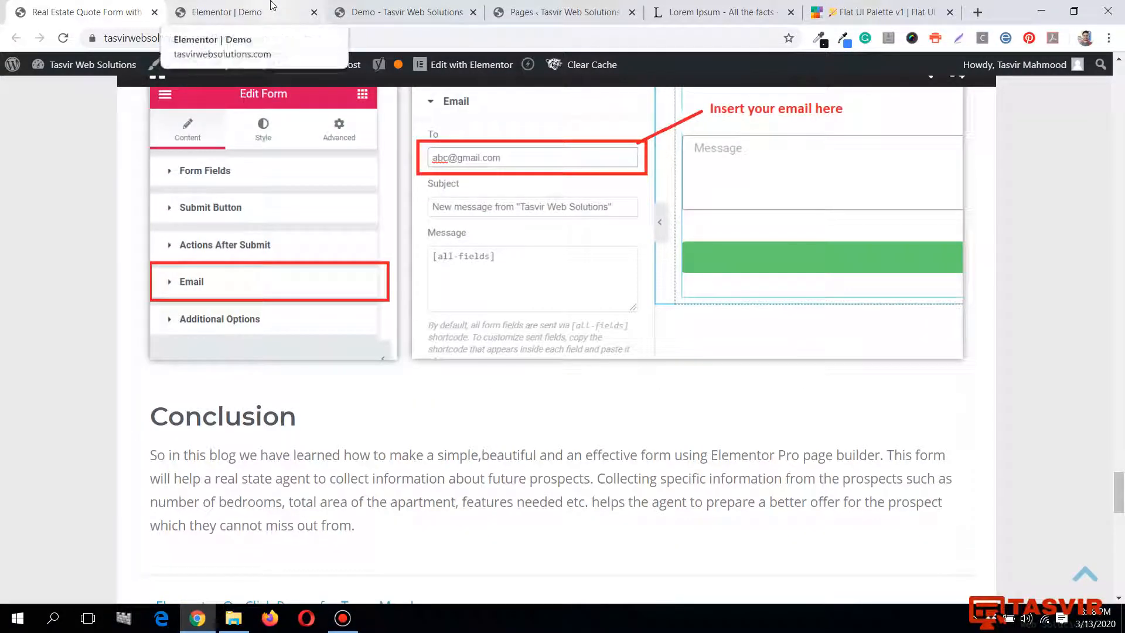
scroll(352, 319, up, 9)
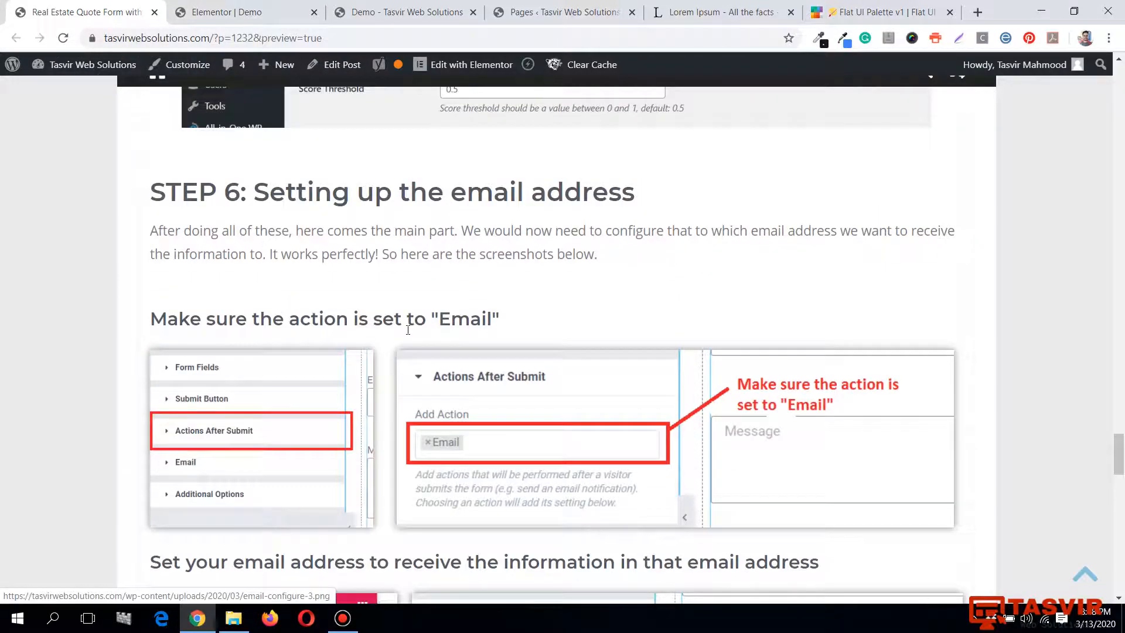
drag(1119, 454, 1121, 200)
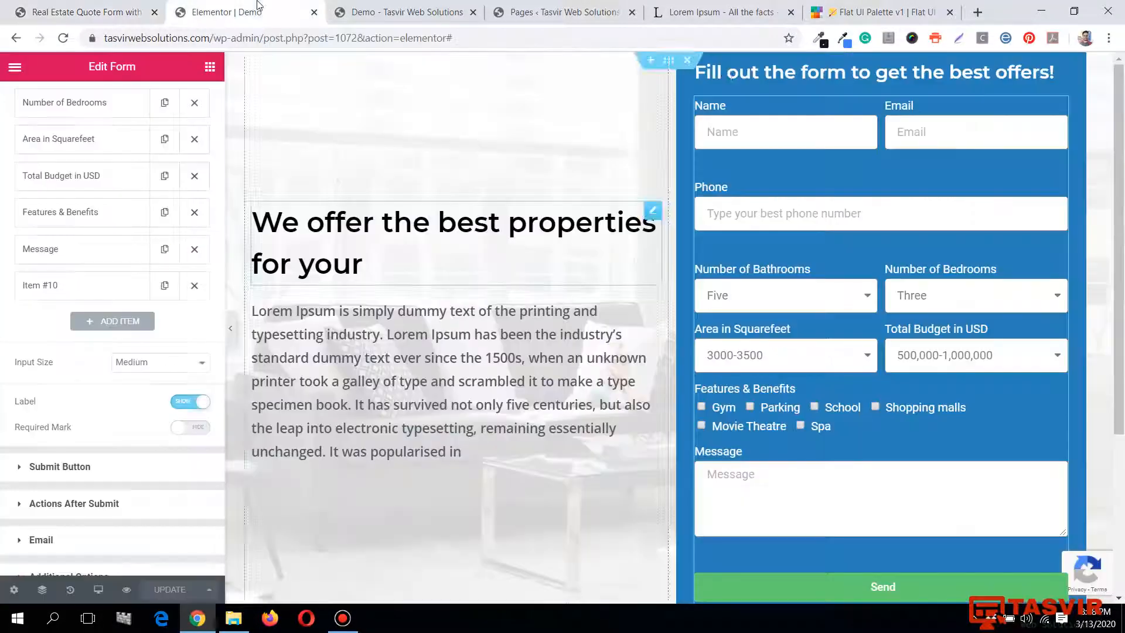
Review the blog post's feature list and introduction, and return to the Elementor editor.
click(234, 12)
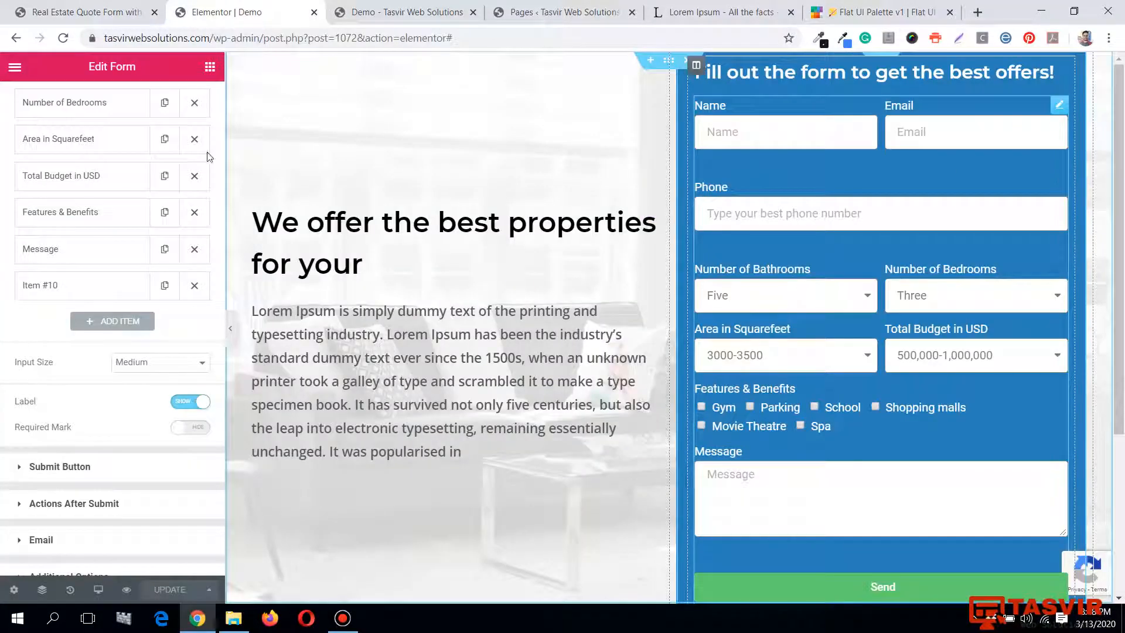
click(70, 12)
scroll(509, 276, up, 5)
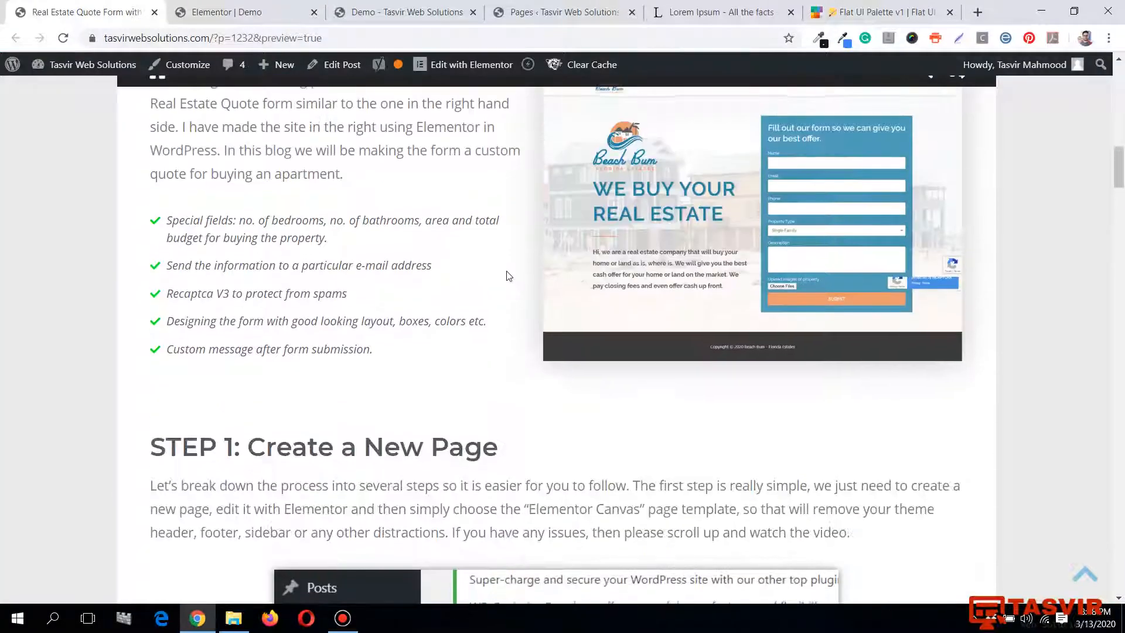
scroll(508, 275, up, 15)
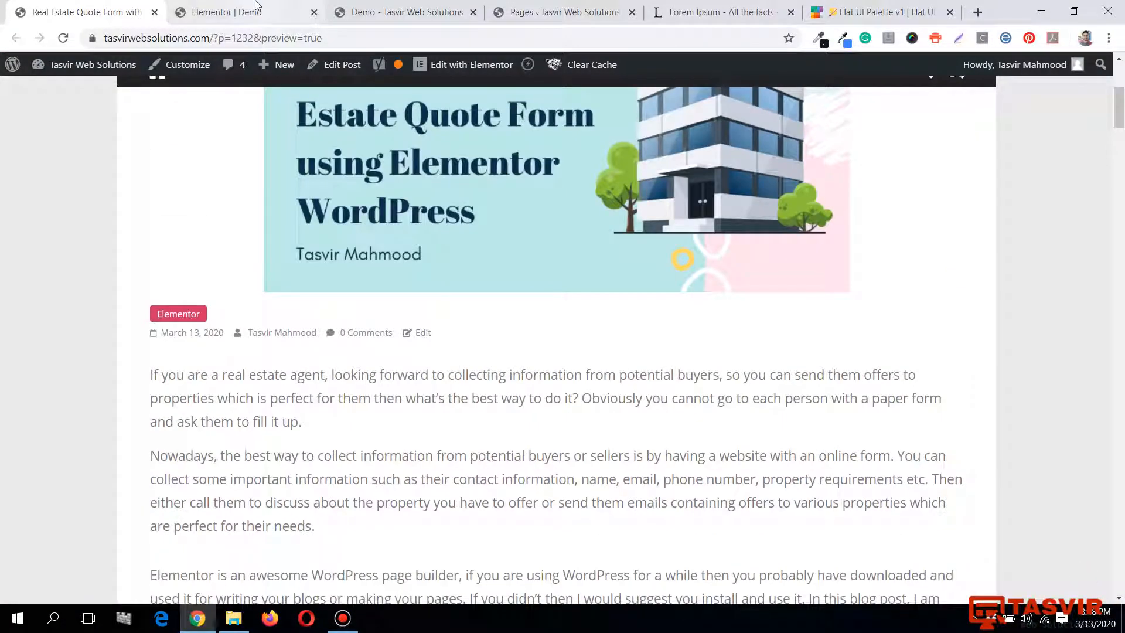
click(256, 7)
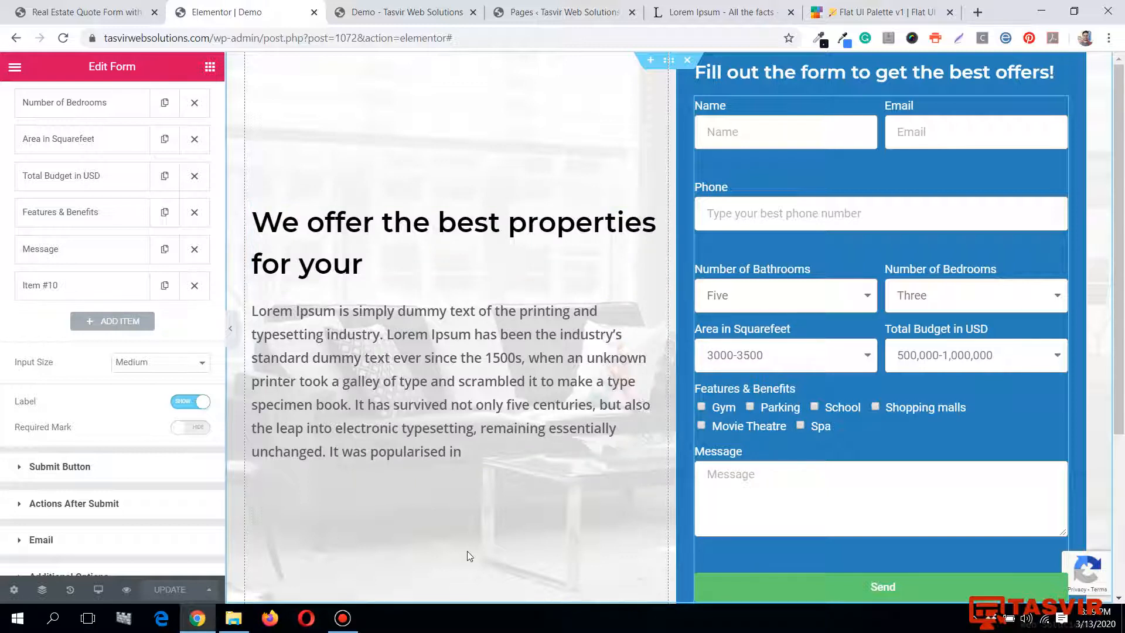
mouse_move(345, 618)
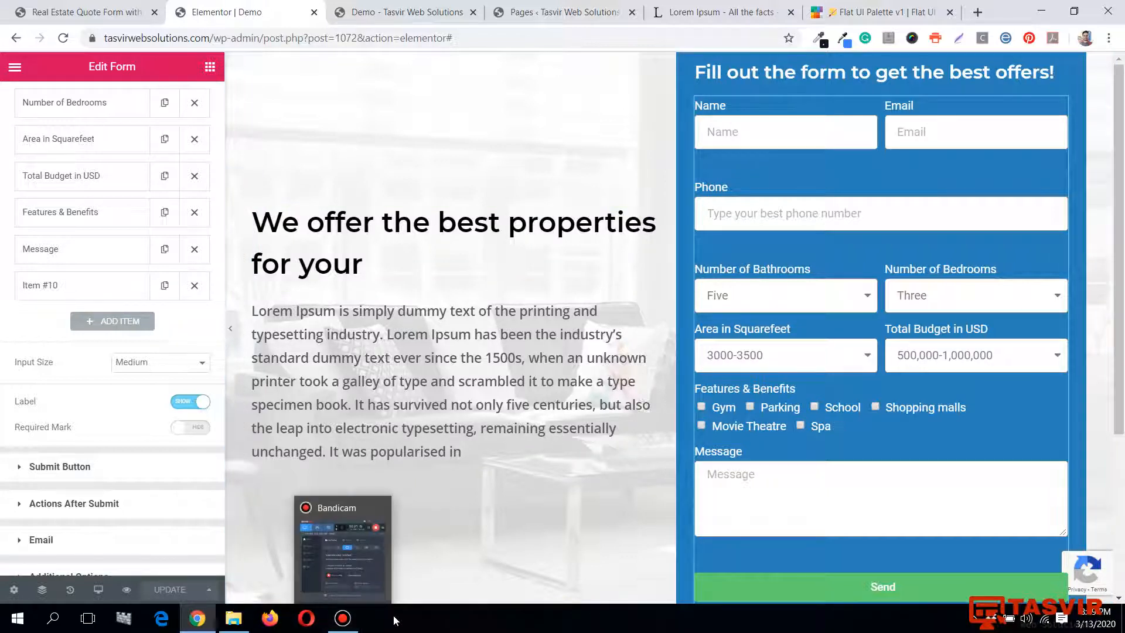
click(343, 618)
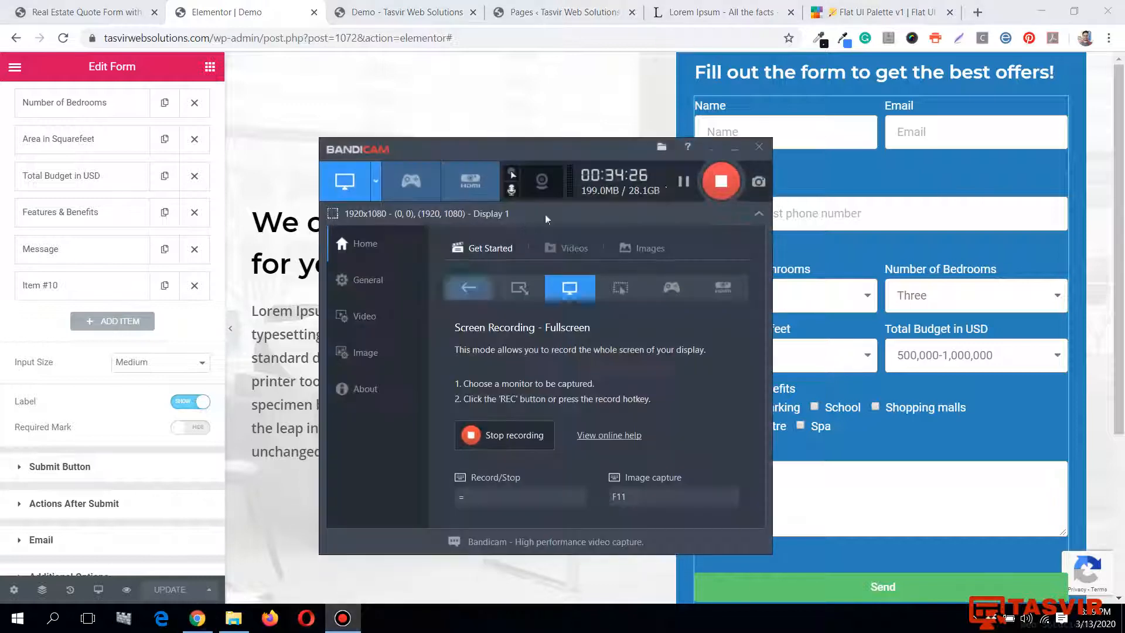